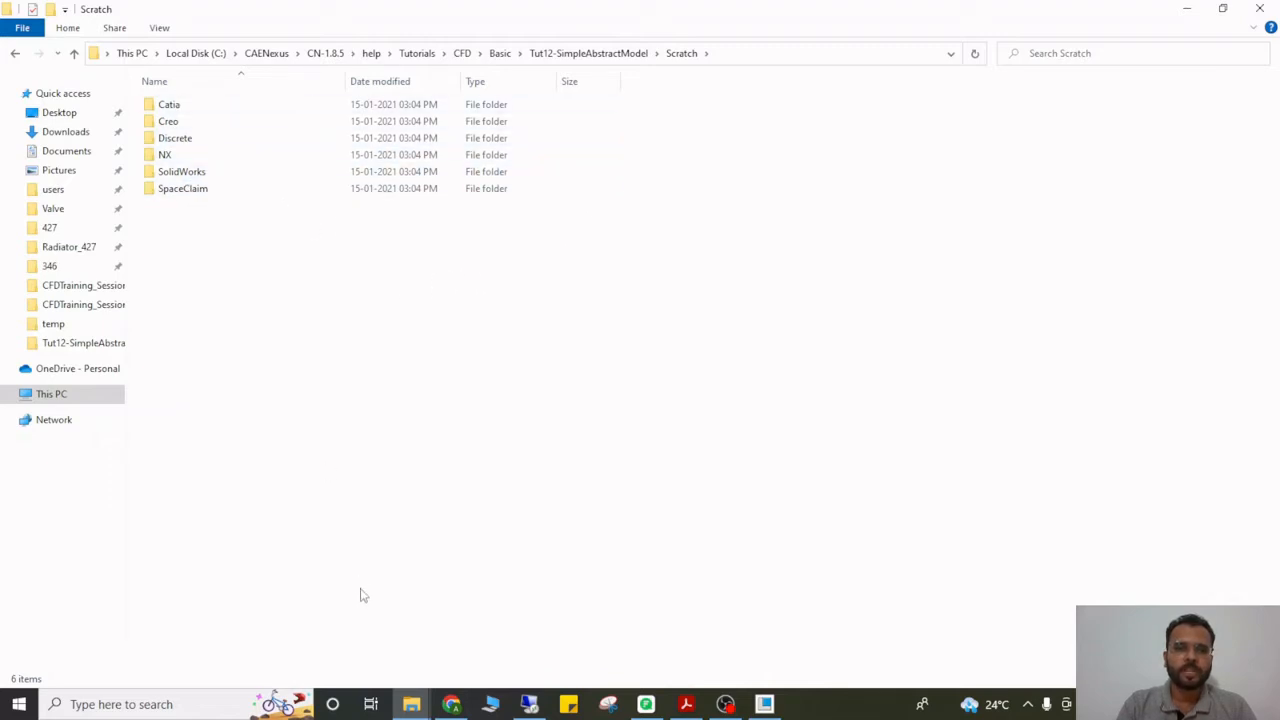
# Open the Creo\ytube folder inside Tut-12-SimpleAbstractModel and copy its folder path
pyautogui.click(416, 705)
pyautogui.click(587, 630)
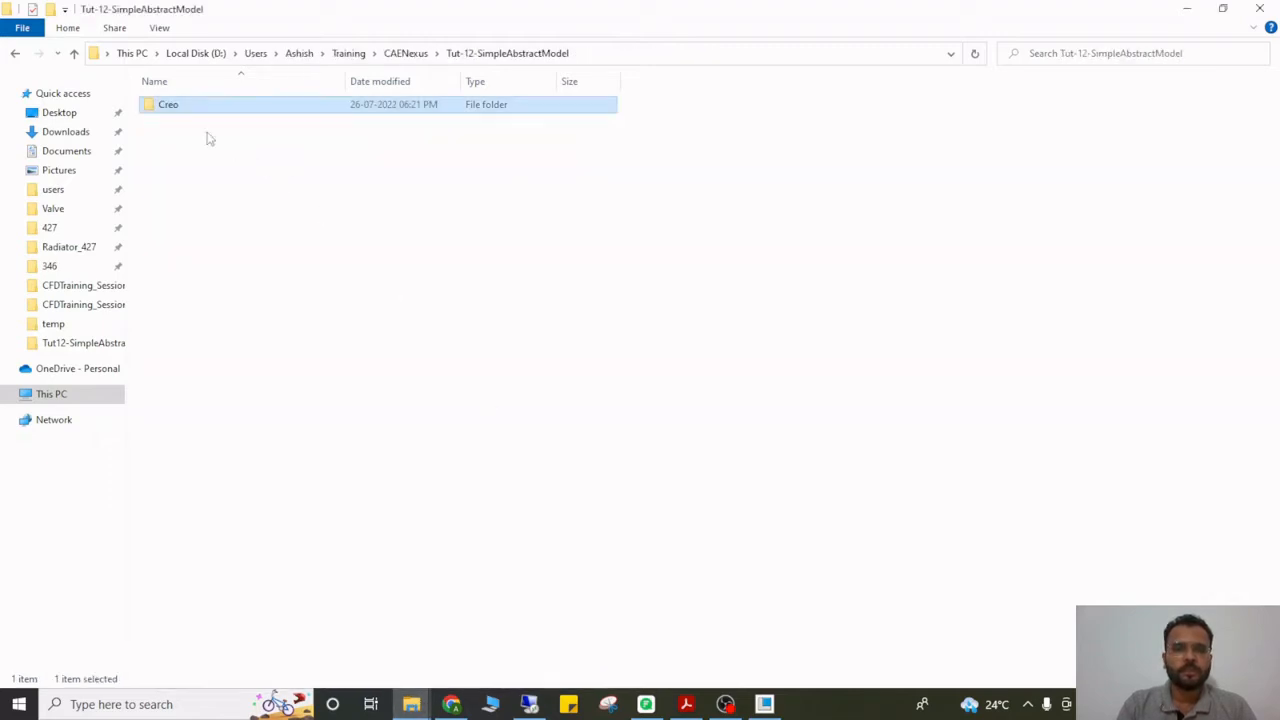
pyautogui.doubleClick(186, 106)
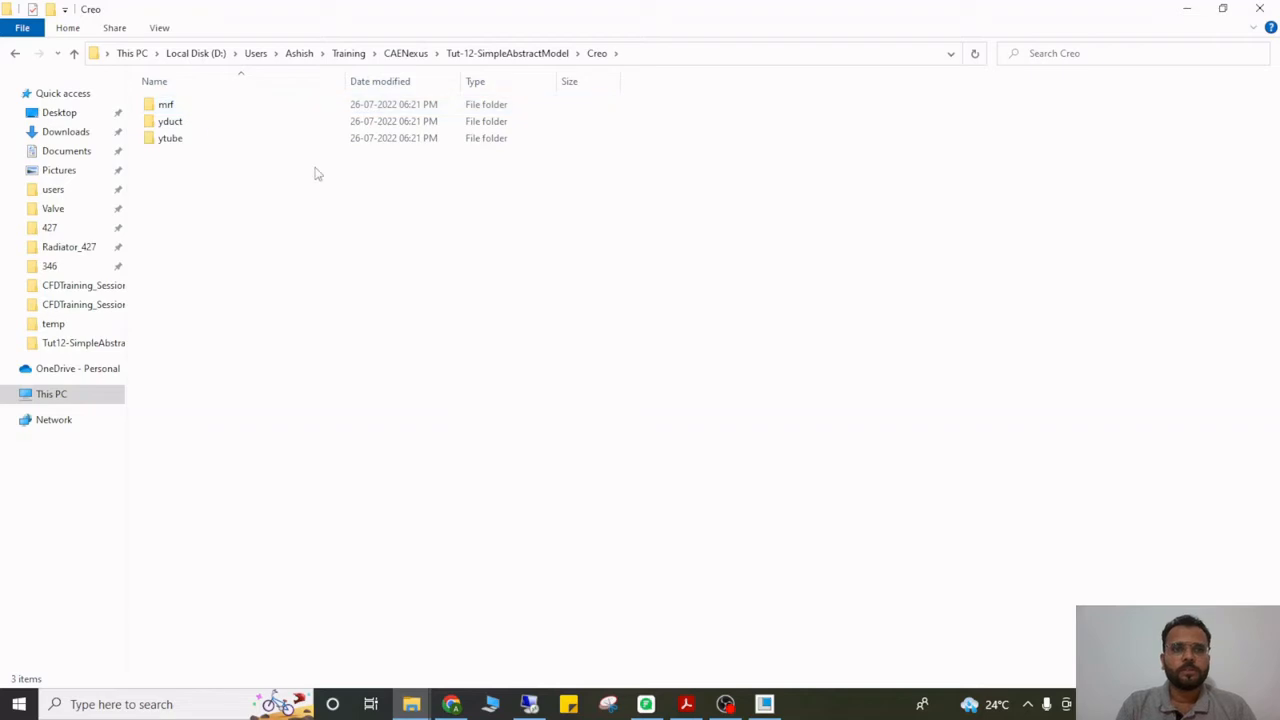
pyautogui.doubleClick(176, 138)
pyautogui.click(690, 53)
pyautogui.hotkey('ctrl', 'c')
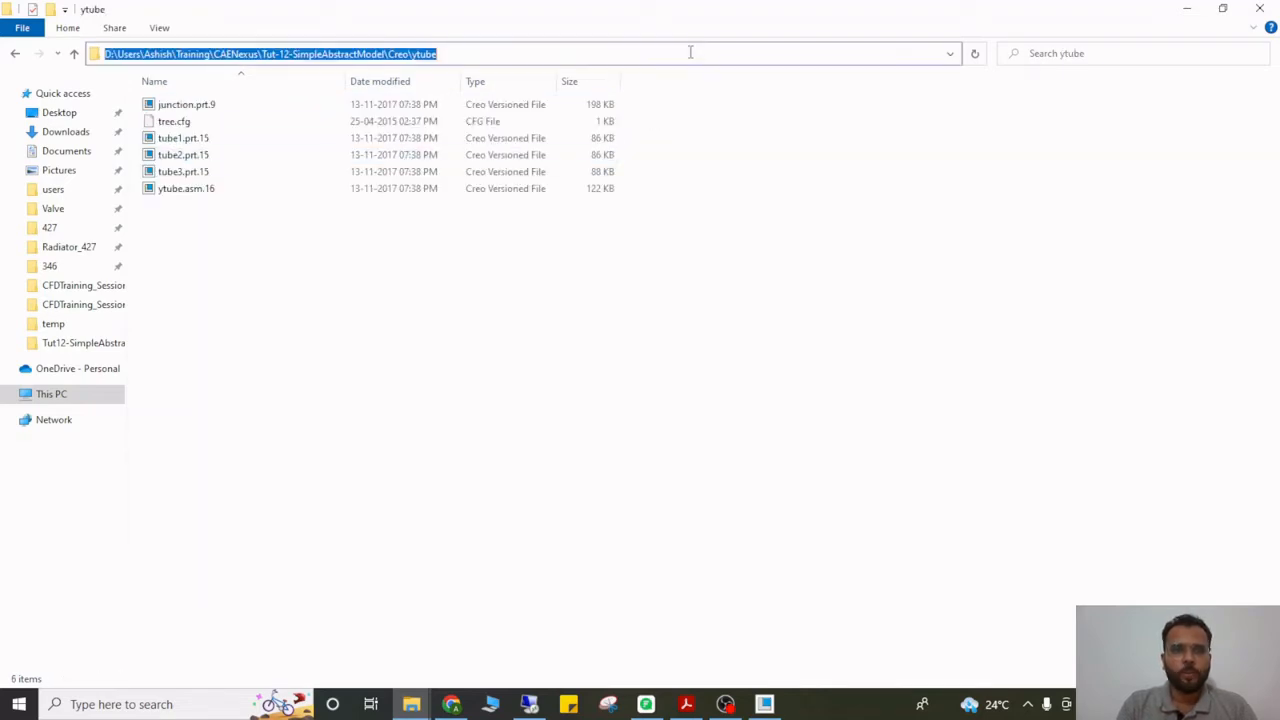
# Switch to Creo Parametric and set the working directory to the copied ytube folder path
pyautogui.click(764, 704)
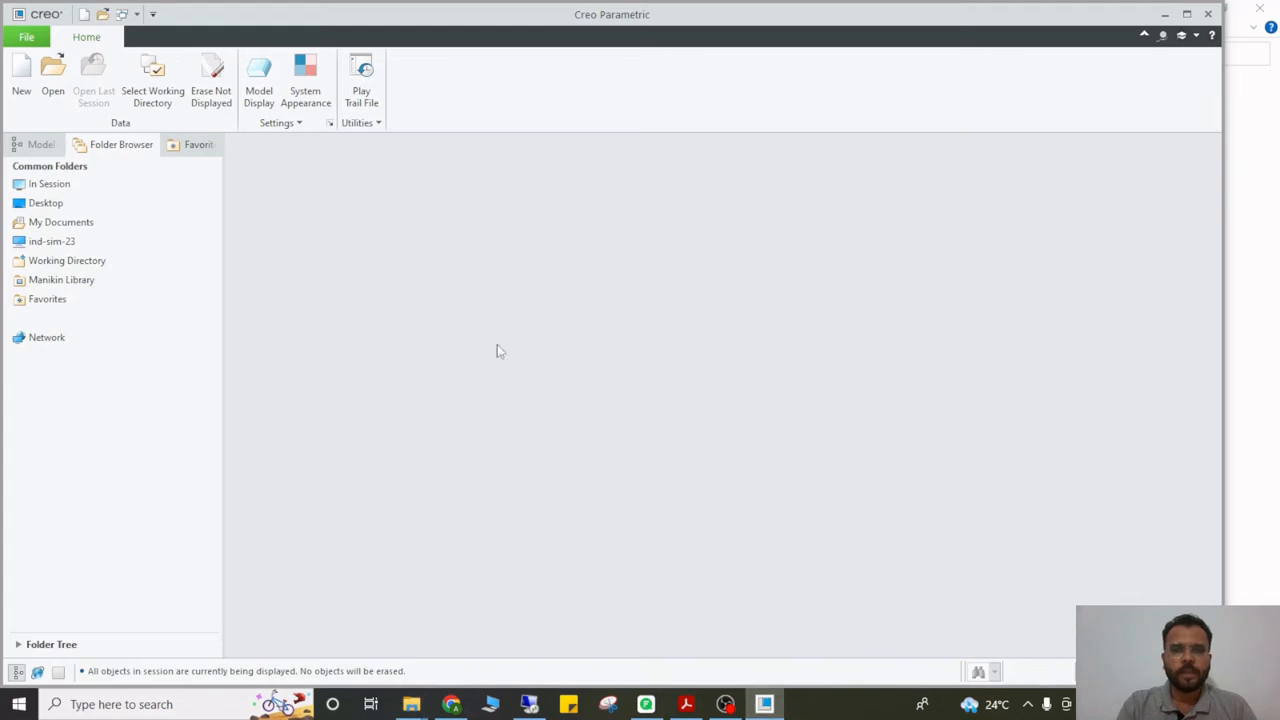
pyautogui.click(152, 82)
pyautogui.hotkey('ctrl', 'v')
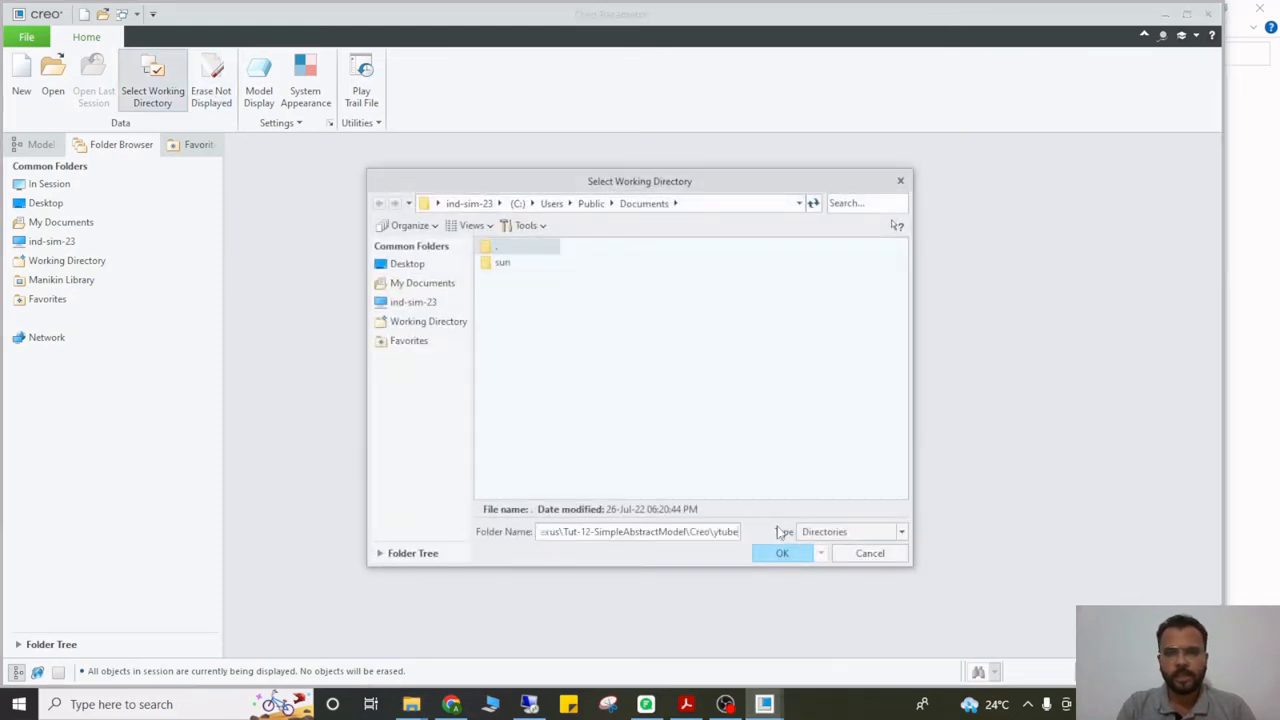
pyautogui.click(779, 552)
# Open the ytube.asm assembly and display it shaded with edges
pyautogui.hotkey('ctrl', 'o')
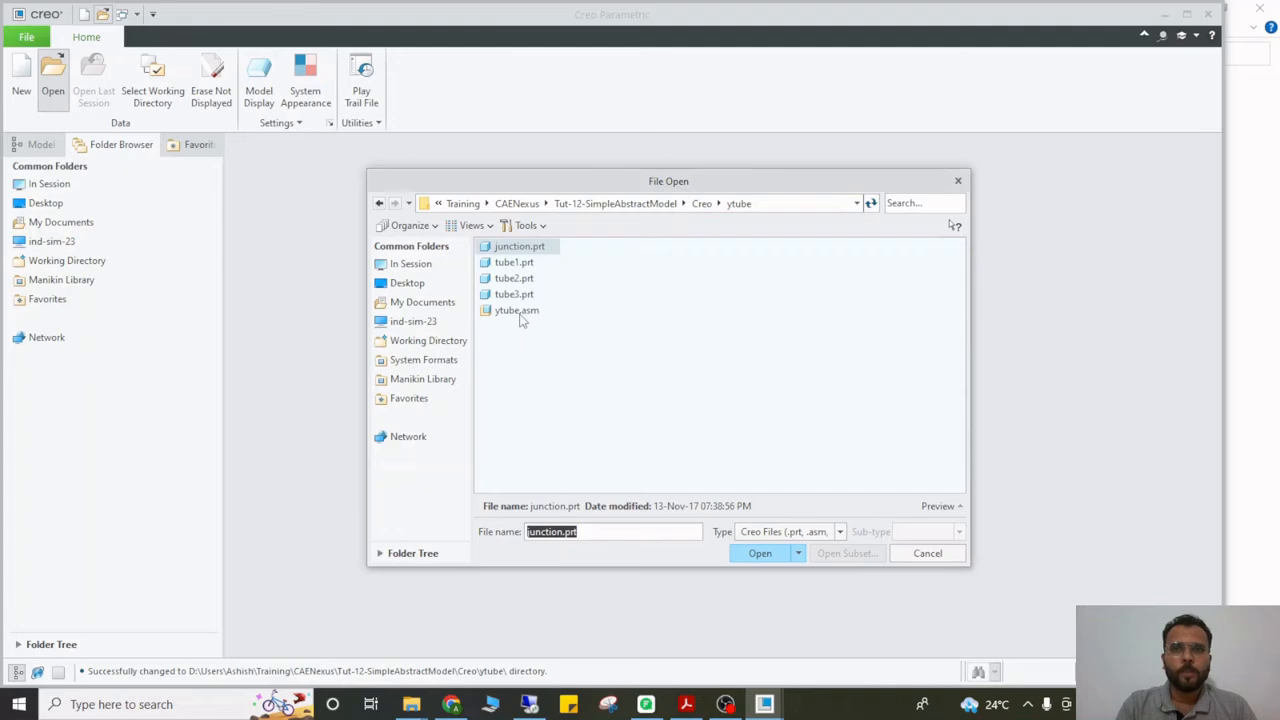
pyautogui.doubleClick(517, 311)
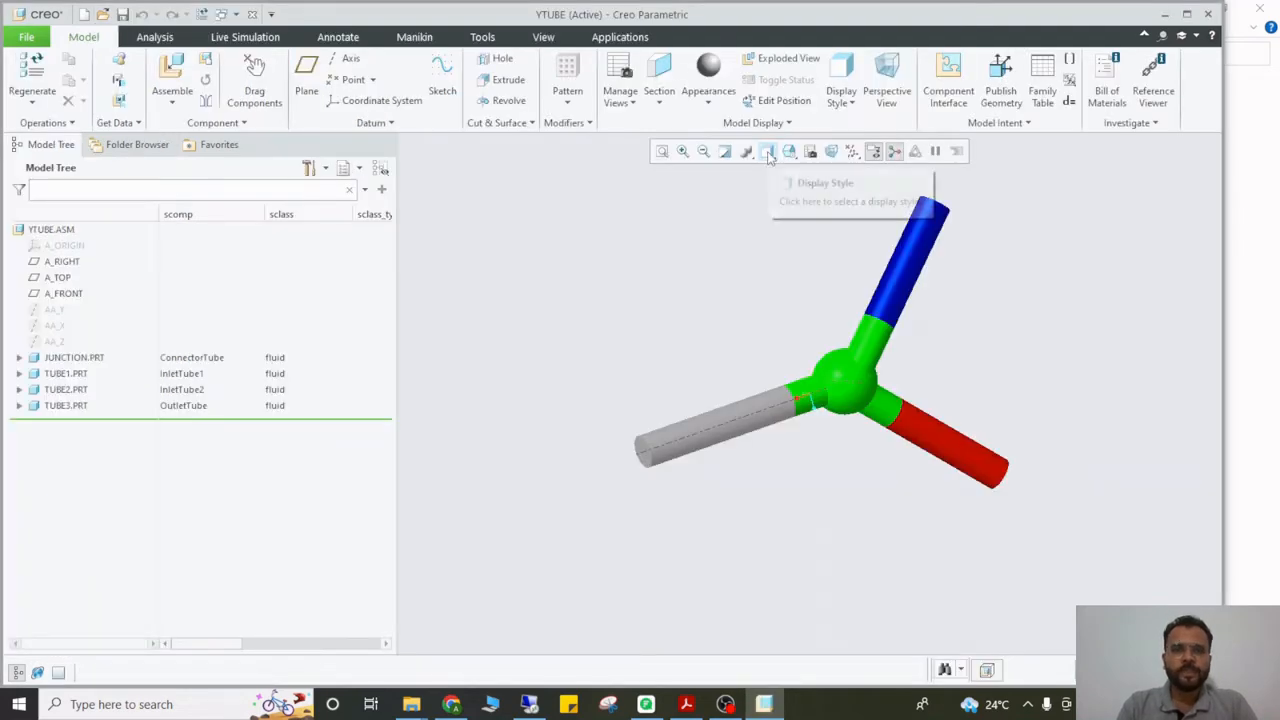
pyautogui.click(767, 151)
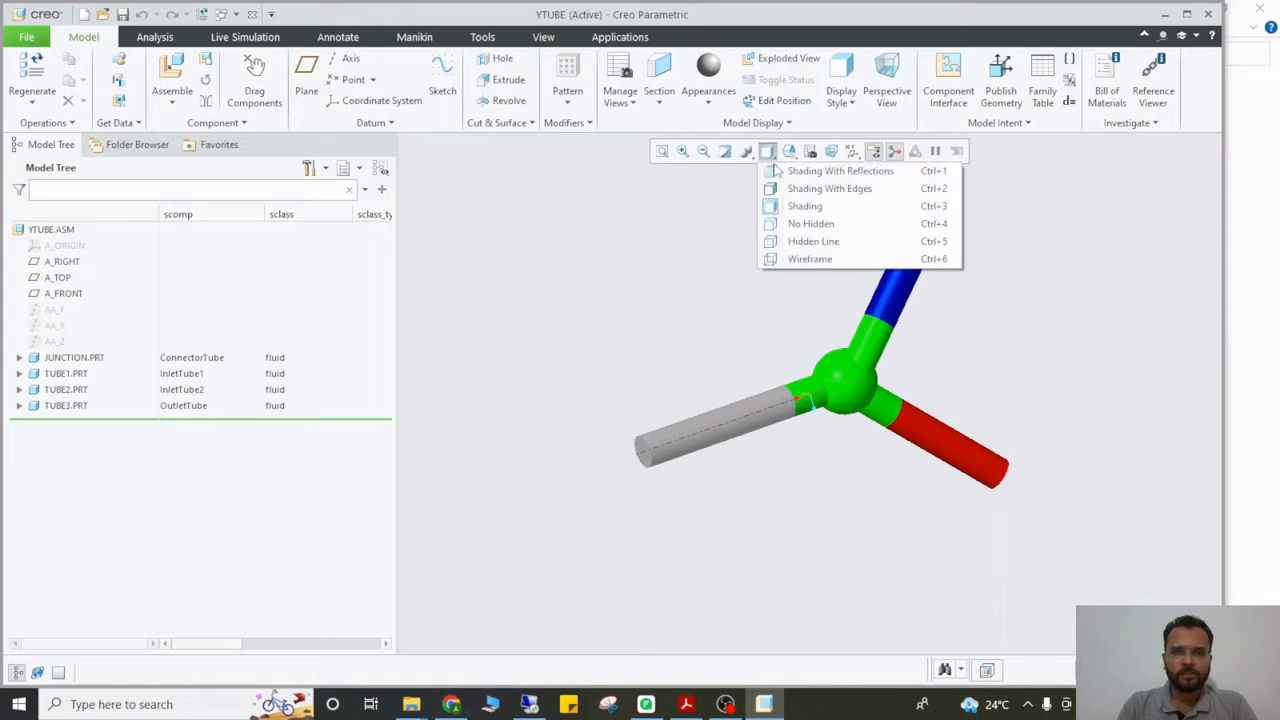
pyautogui.click(815, 188)
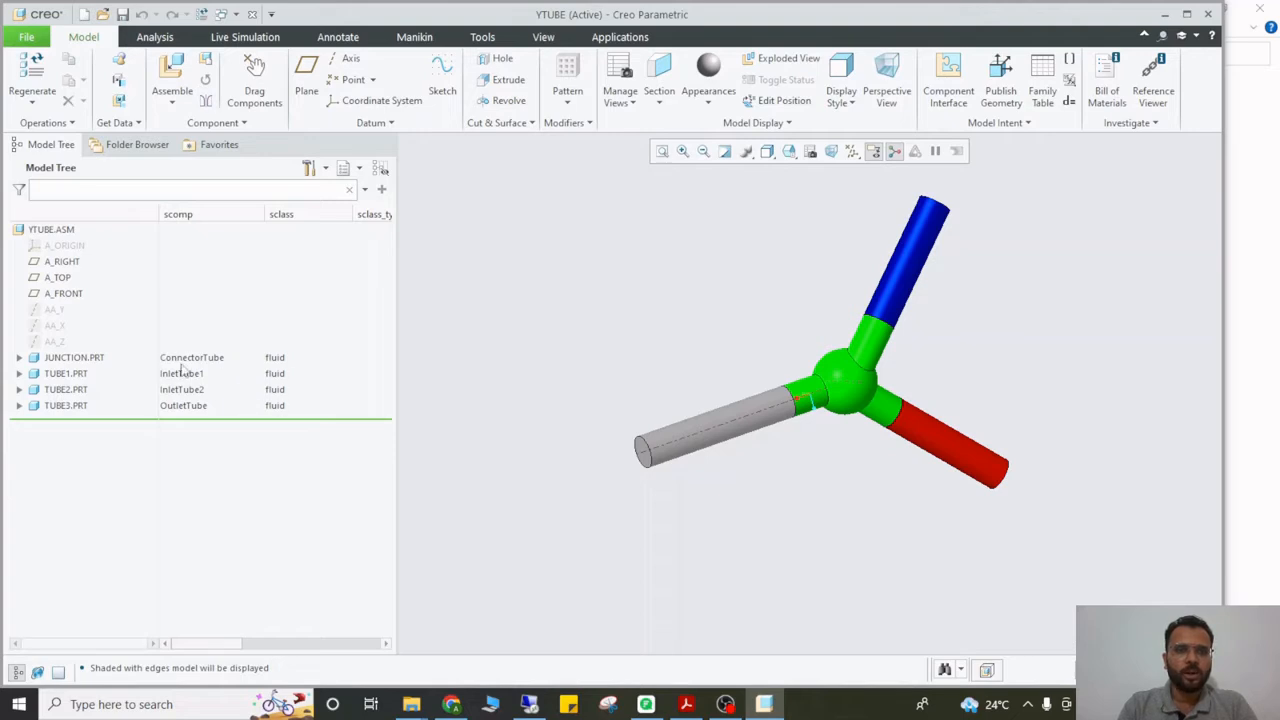
# Look up the surface parameters of the grey outlet tube's end face, keeping the model unobstructed by the dialog
pyautogui.scroll(-4, 645, 440)
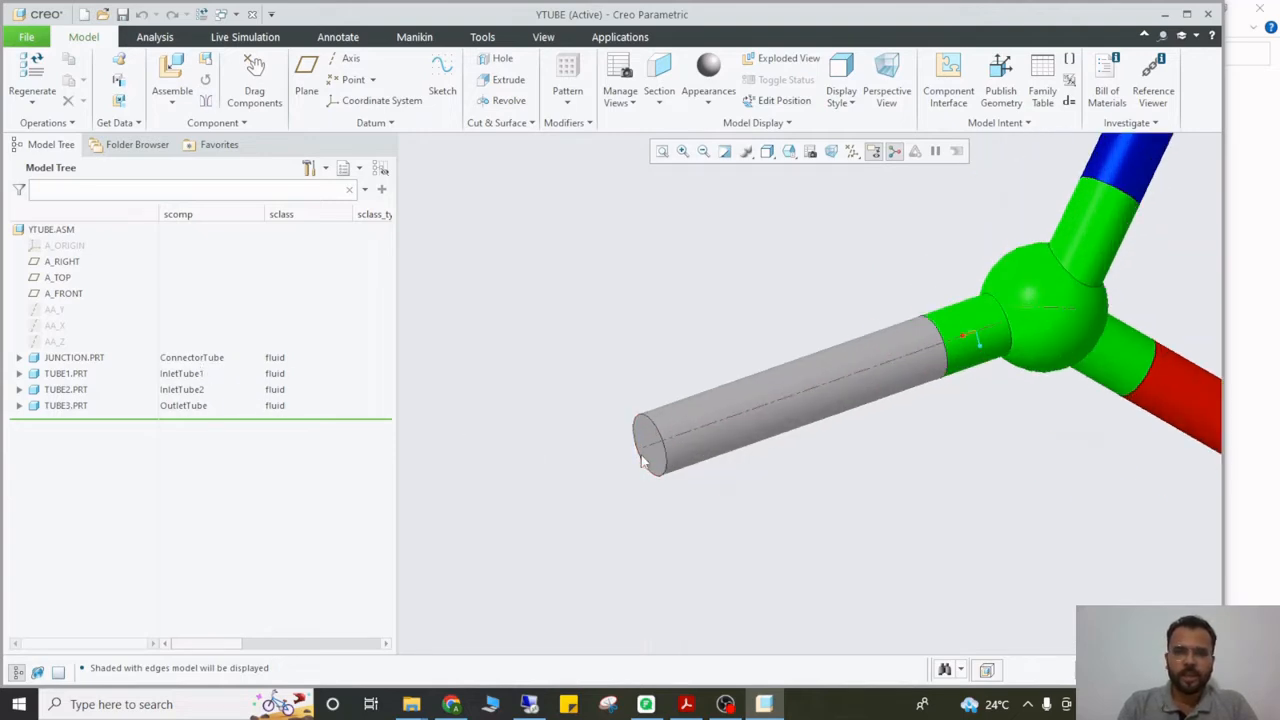
pyautogui.click(645, 440)
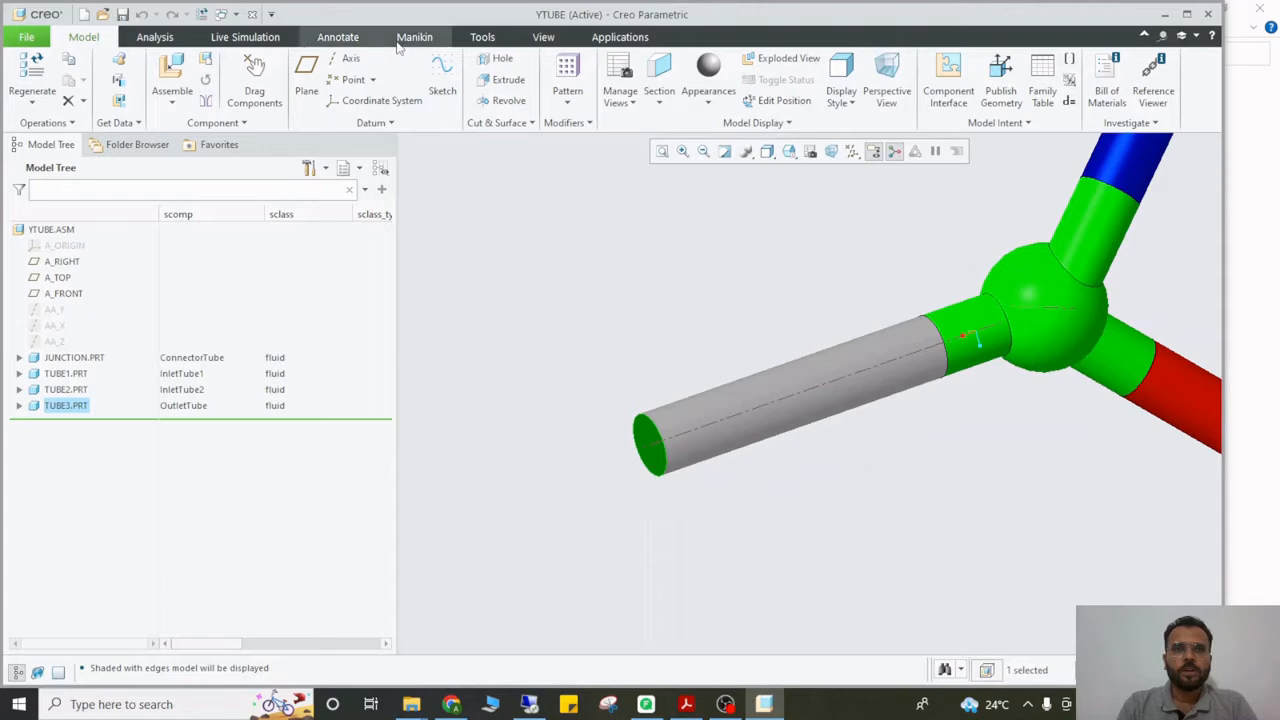
pyautogui.click(482, 36)
pyautogui.click(572, 59)
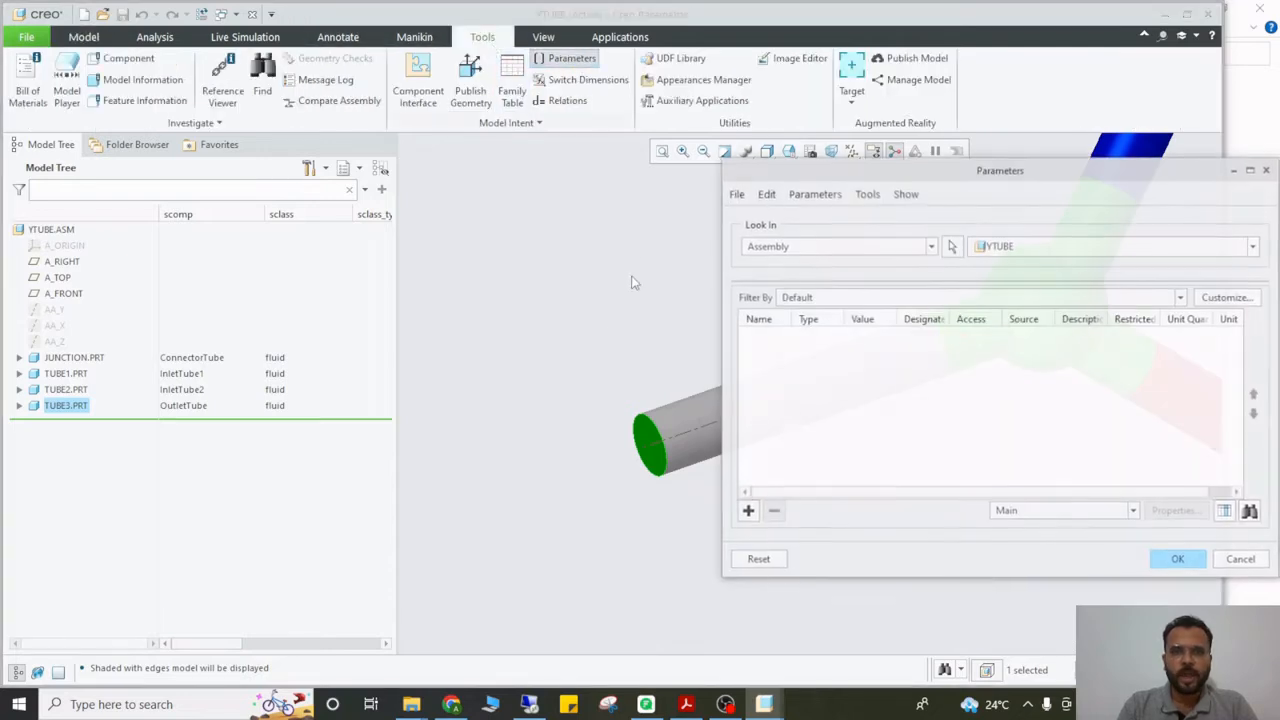
pyautogui.click(790, 247)
pyautogui.click(776, 389)
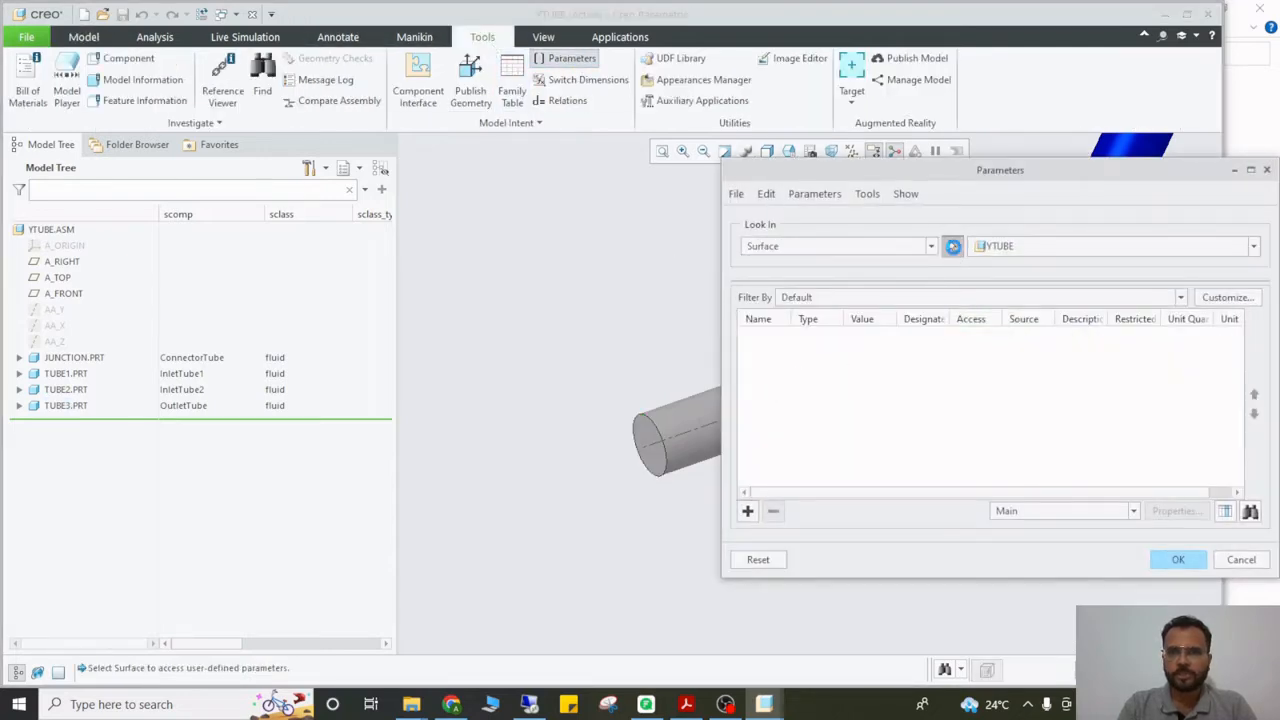
pyautogui.click(645, 443)
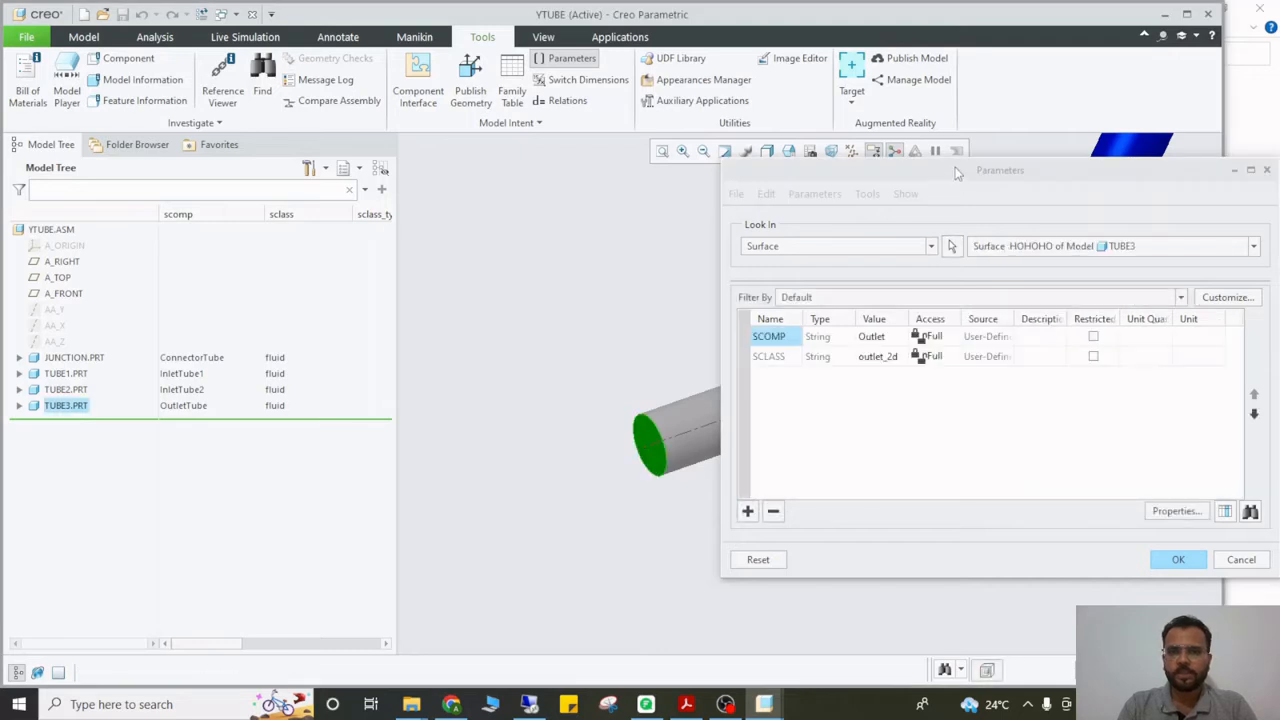
pyautogui.moveTo(954, 168); pyautogui.dragTo(295, 174)
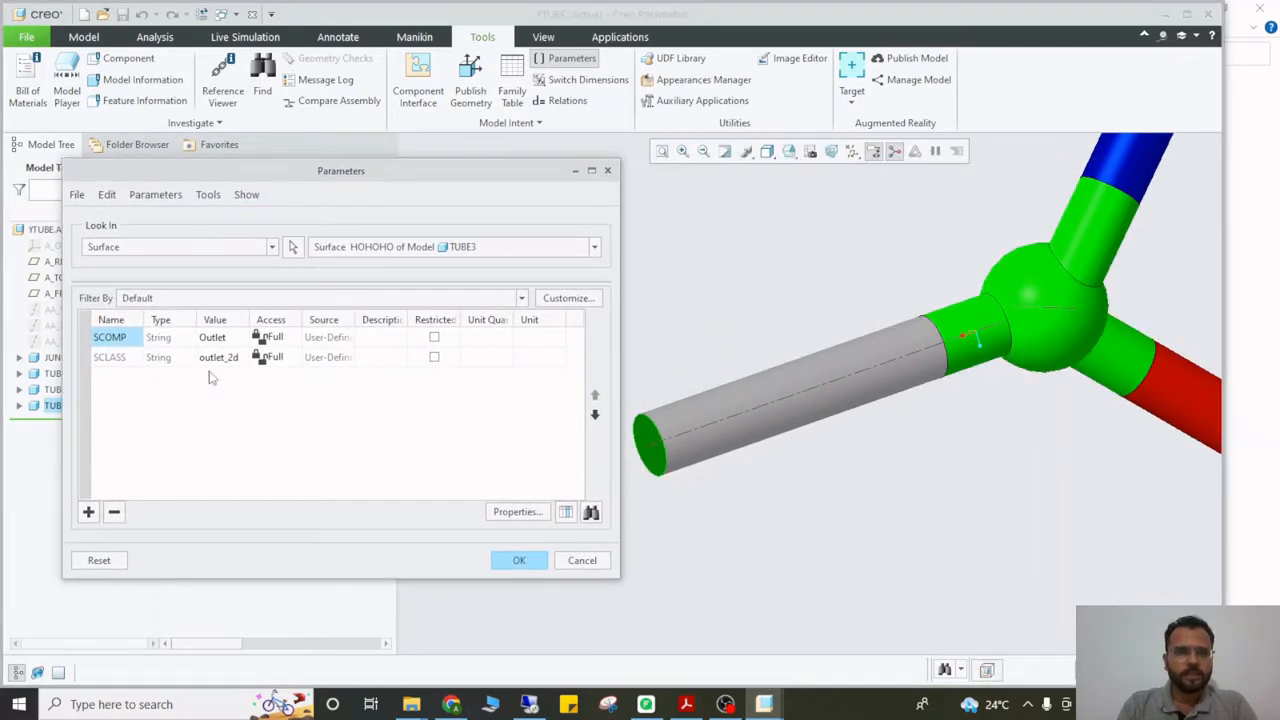
# Look up the surface parameters of the blue tube's end face
pyautogui.scroll(5, 777, 306)
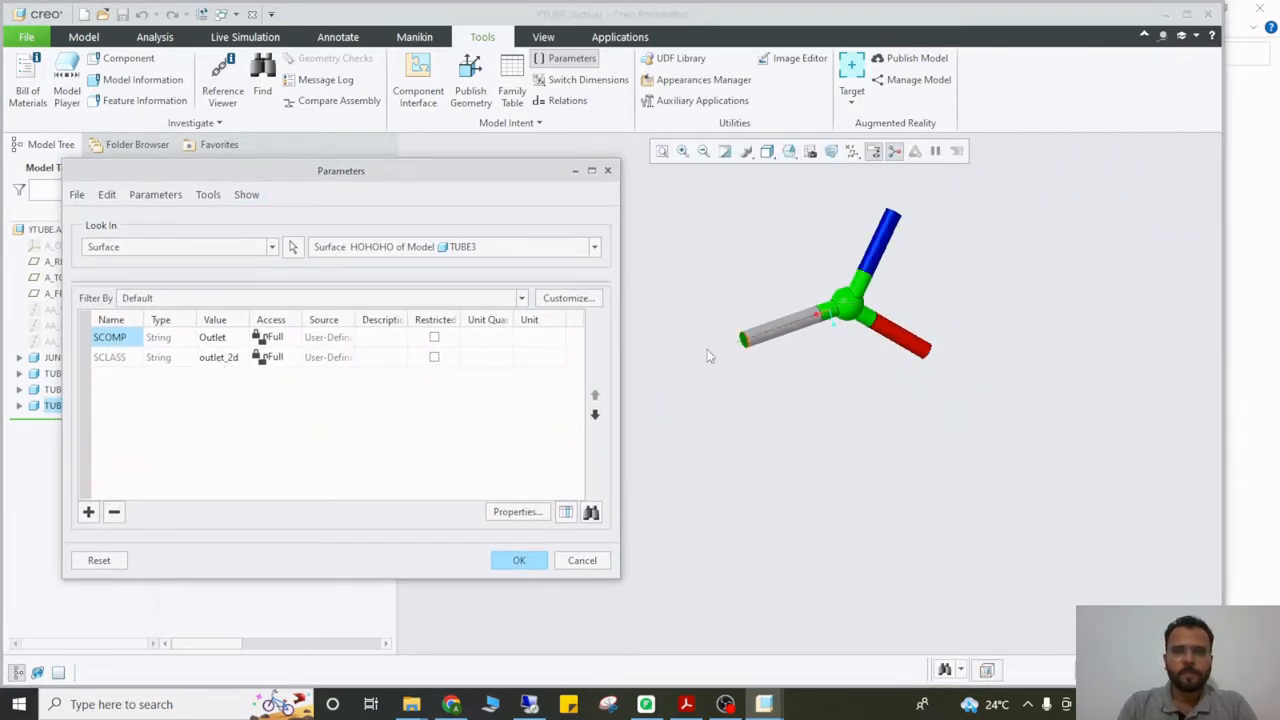
pyautogui.click(292, 247)
pyautogui.moveTo(932, 254); pyautogui.dragTo(847, 268, button='middle')
pyautogui.click(847, 268)
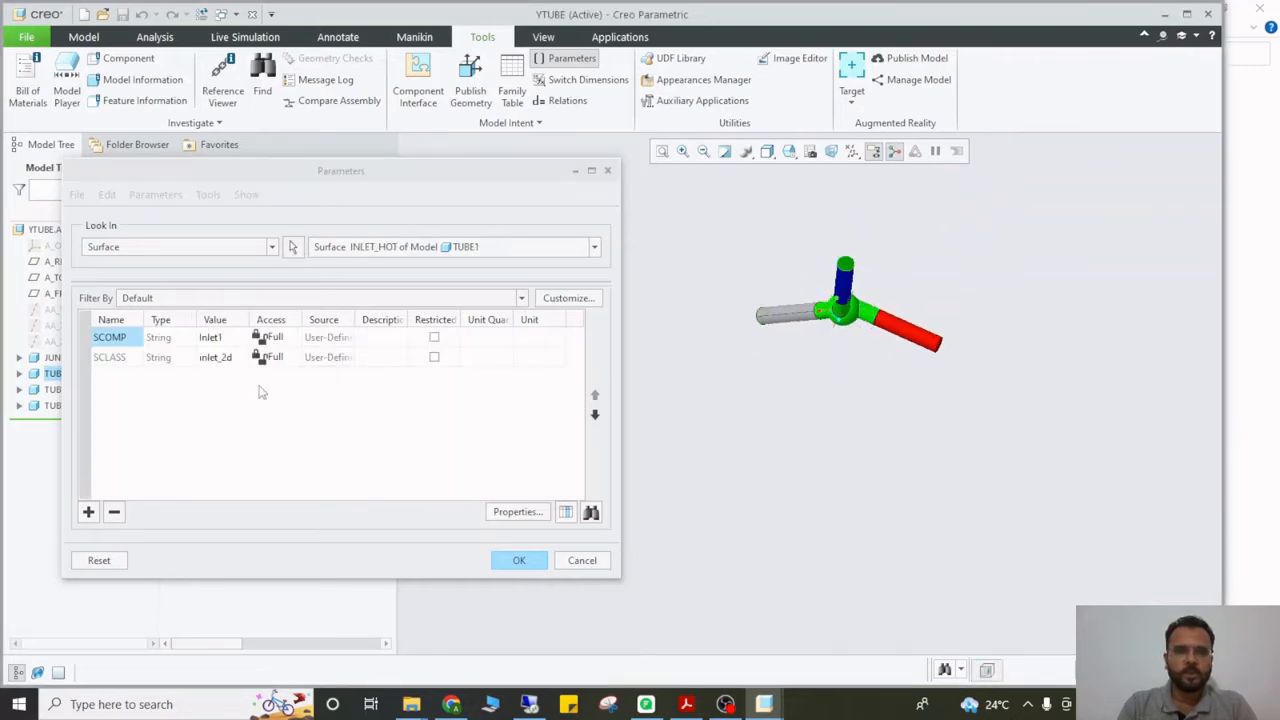
# Look up the surface parameters of the red tube's end face and close the parameter list
pyautogui.click(292, 247)
pyautogui.scroll(-5, 955, 355)
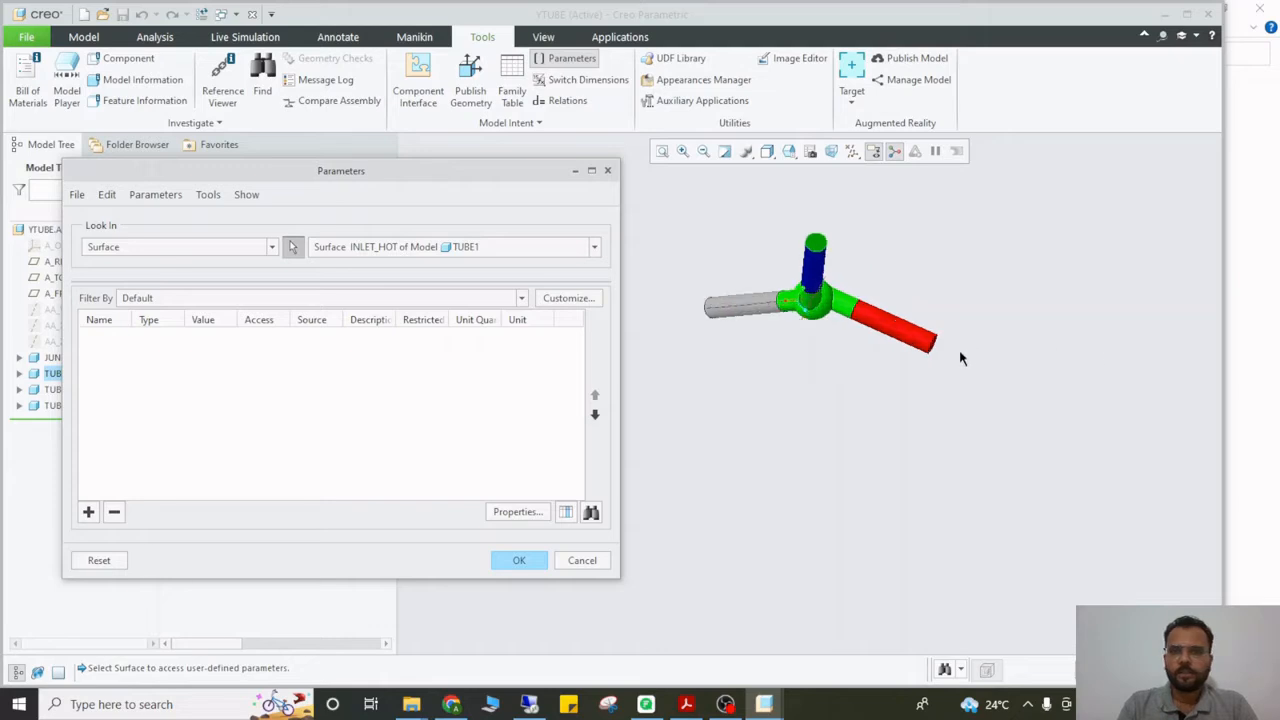
pyautogui.moveTo(916, 342); pyautogui.dragTo(785, 258, button='middle')
pyautogui.click(766, 250)
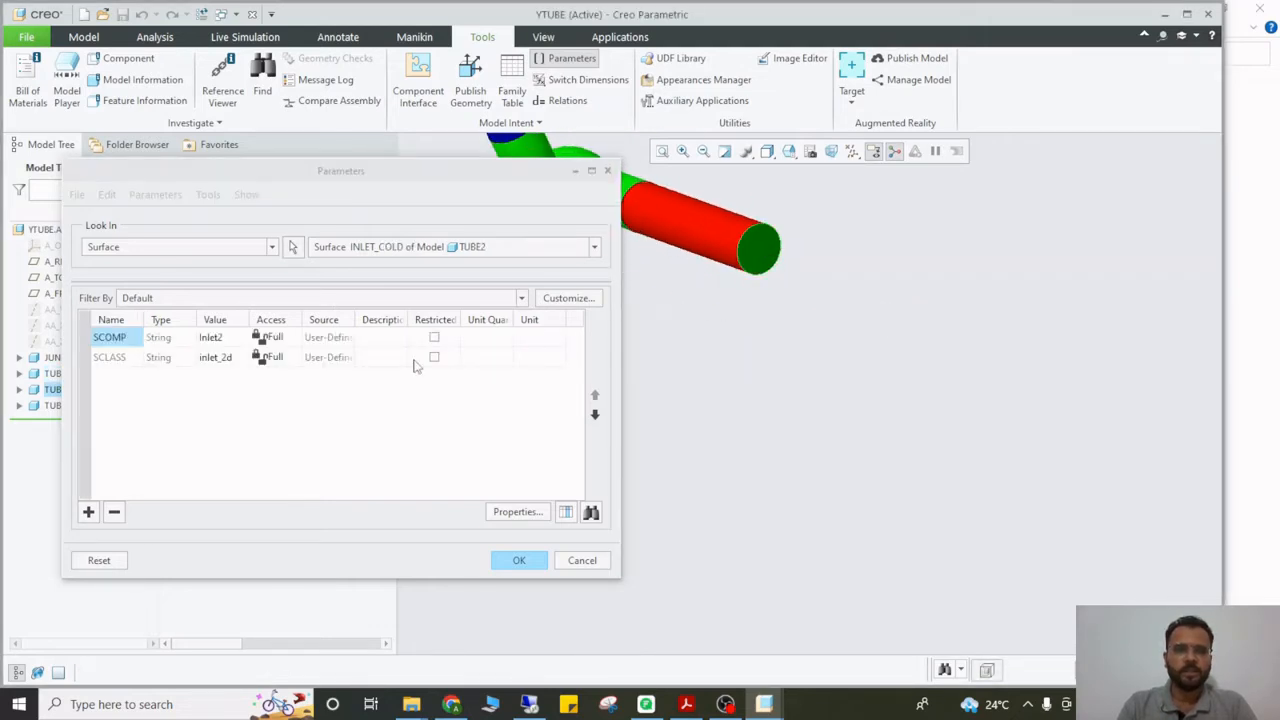
pyautogui.moveTo(812, 308); pyautogui.dragTo(872, 362, button='middle')
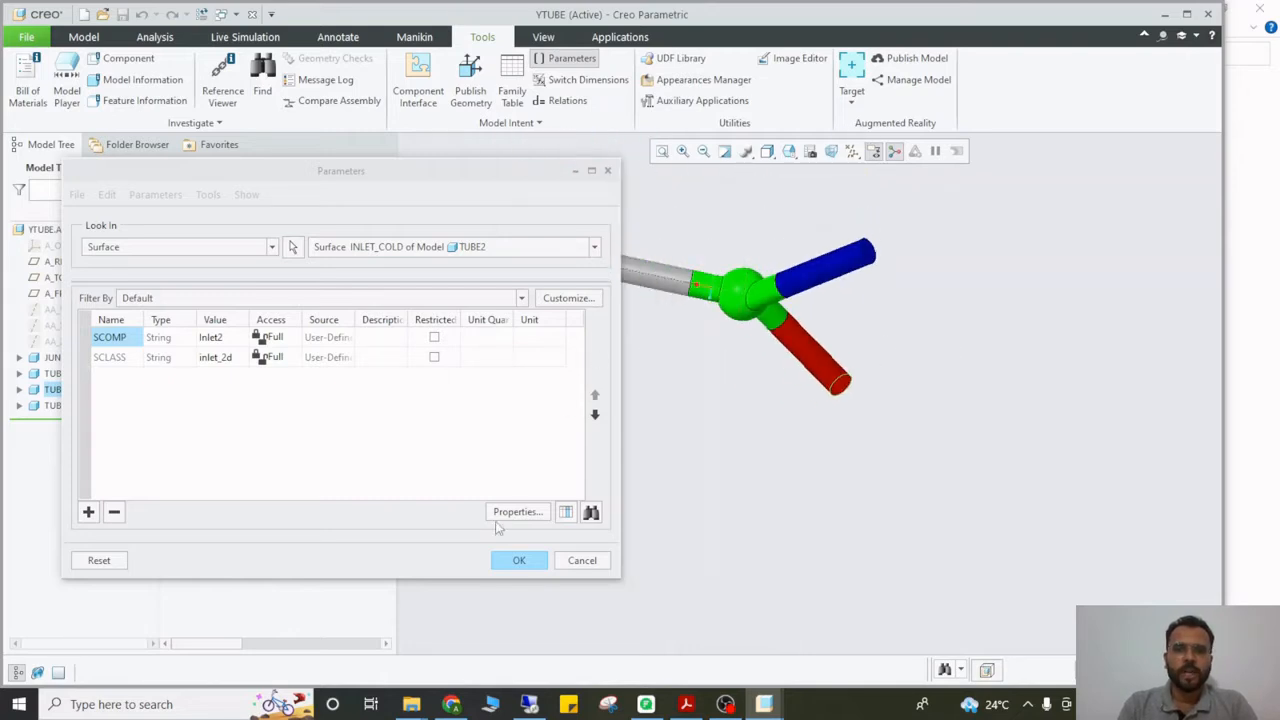
pyautogui.click(507, 561)
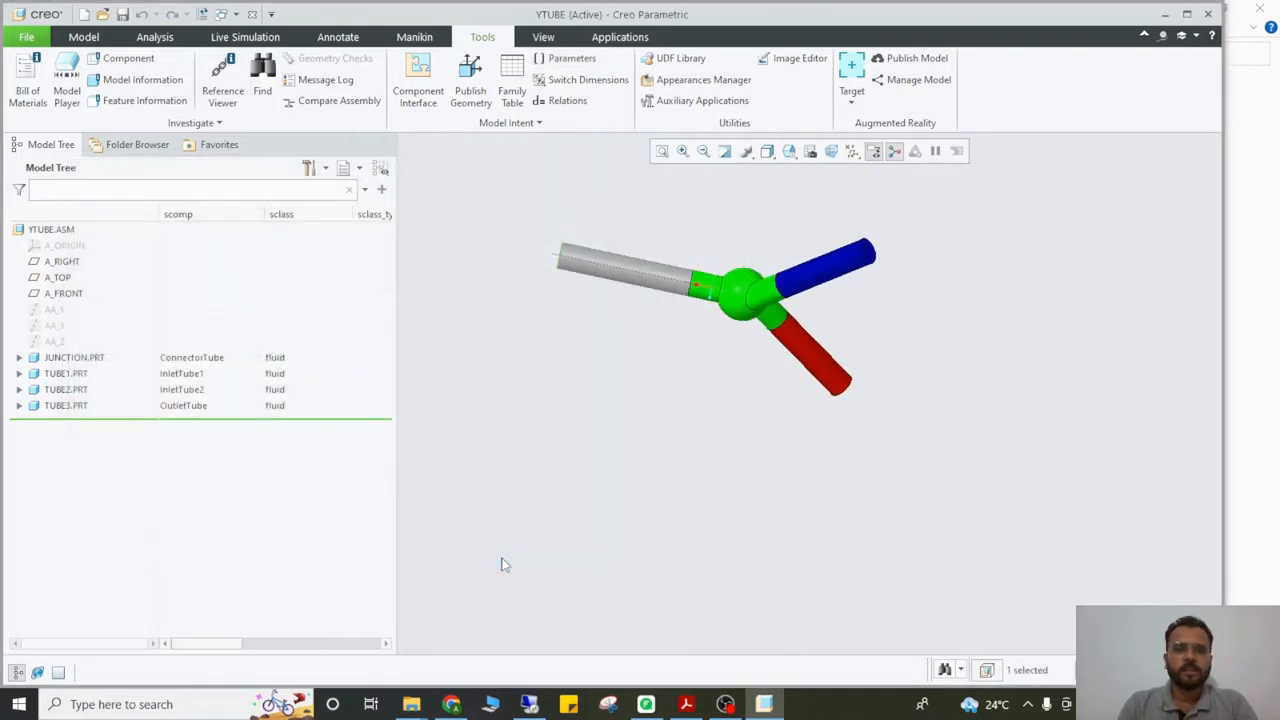
# Start CAENexus-1.8.7 from the CN-1.8.7 folder and launch FluidNexus with Creo 7.0, MeshSim and AcuSolve-17
pyautogui.click(764, 704)
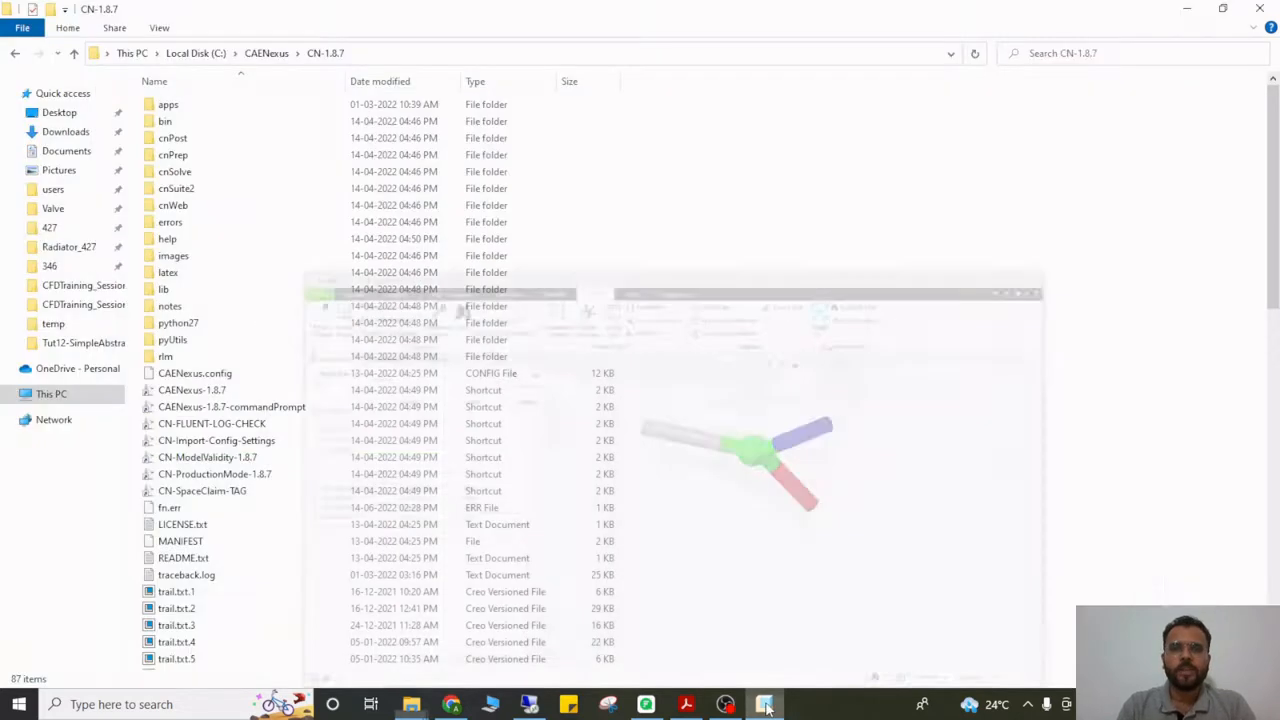
pyautogui.doubleClick(211, 391)
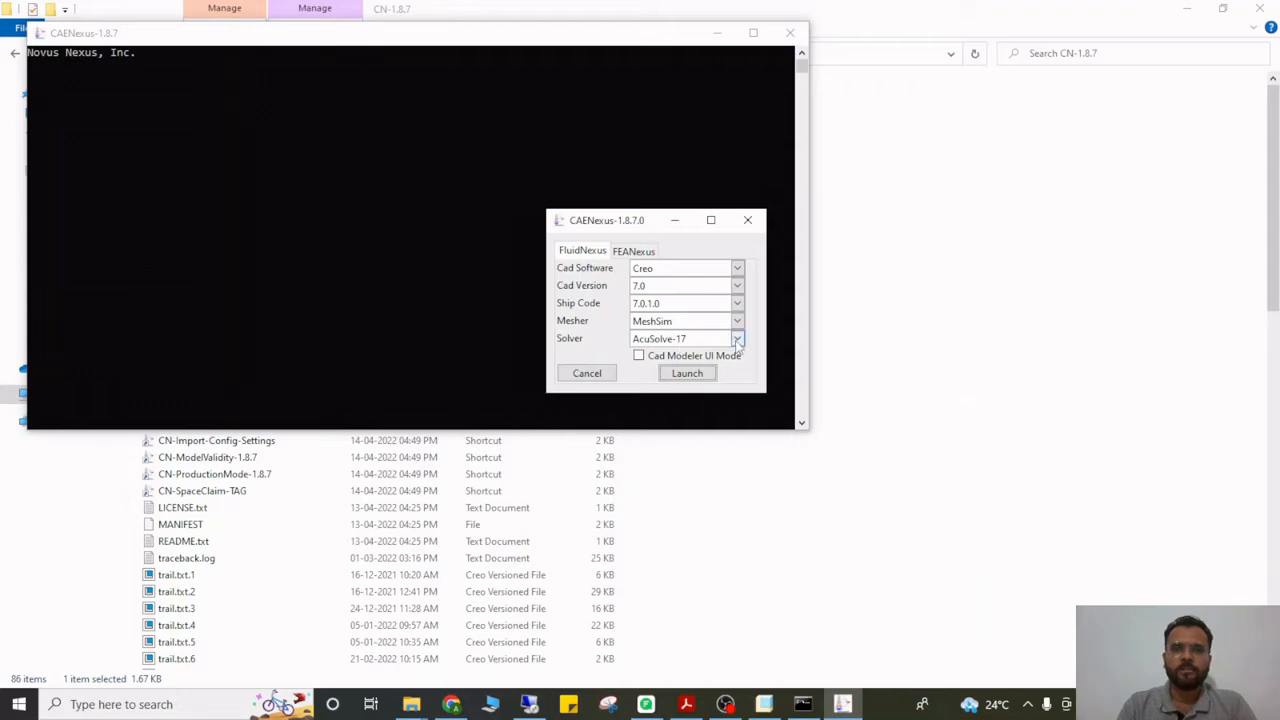
pyautogui.click(694, 375)
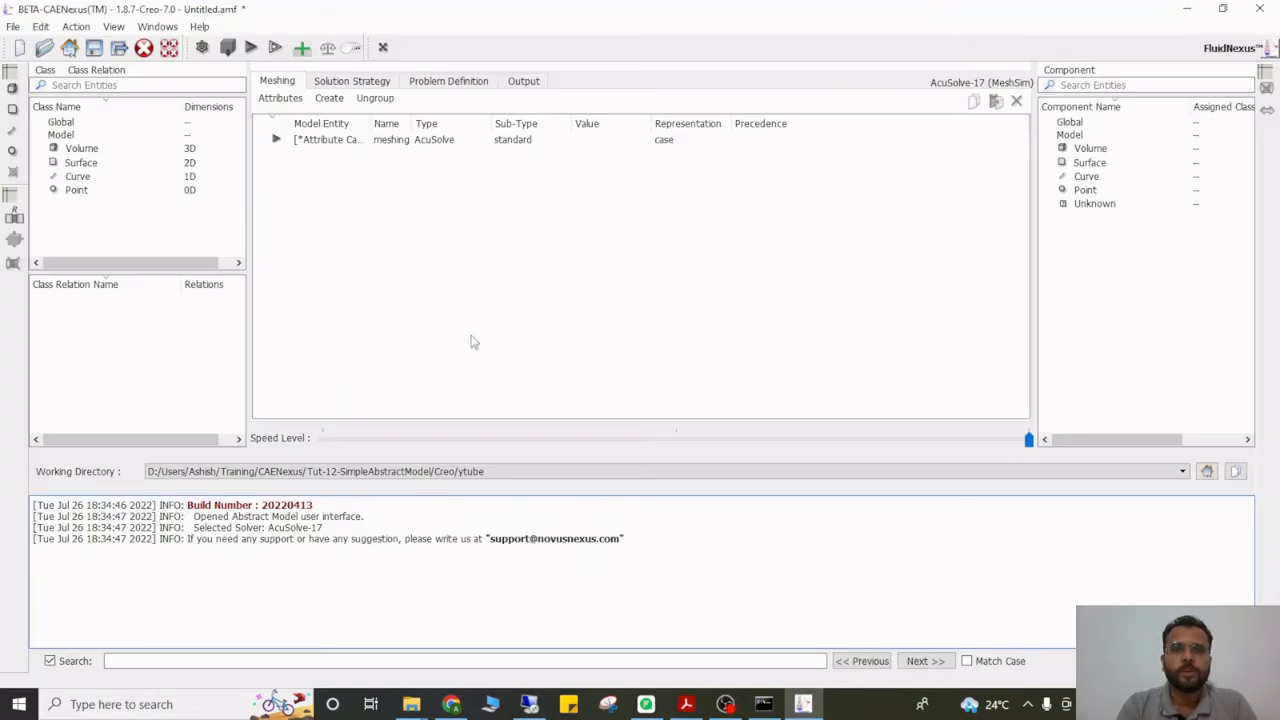
# Set the working directory to the ytube folder and save the abstract model as one-to-one-acuSOlve-tut12
pyautogui.click(72, 53)
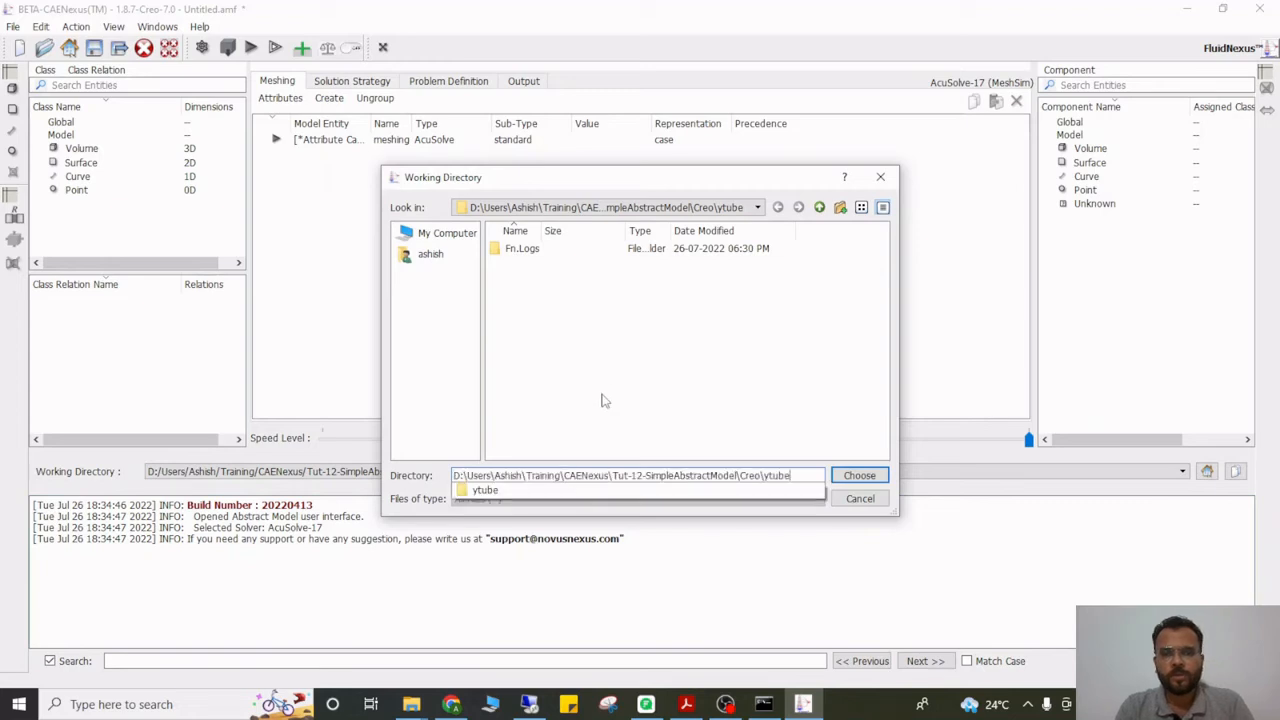
pyautogui.click(848, 477)
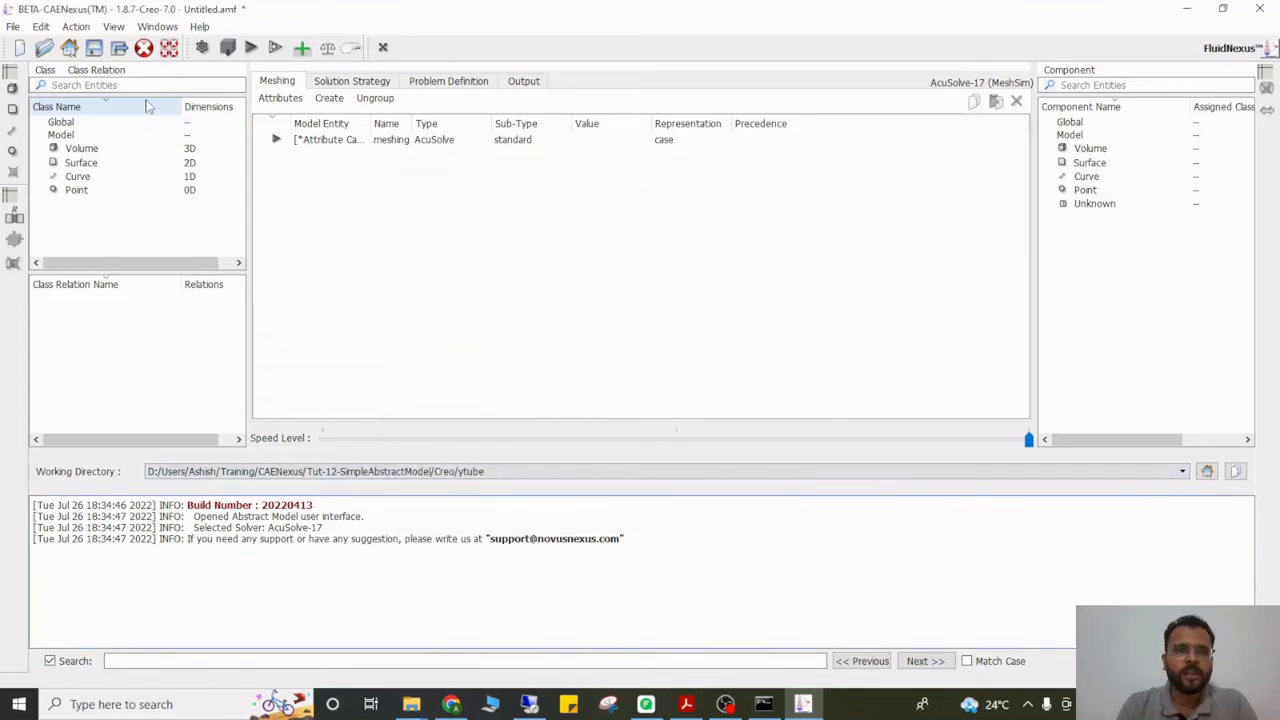
pyautogui.click(118, 50)
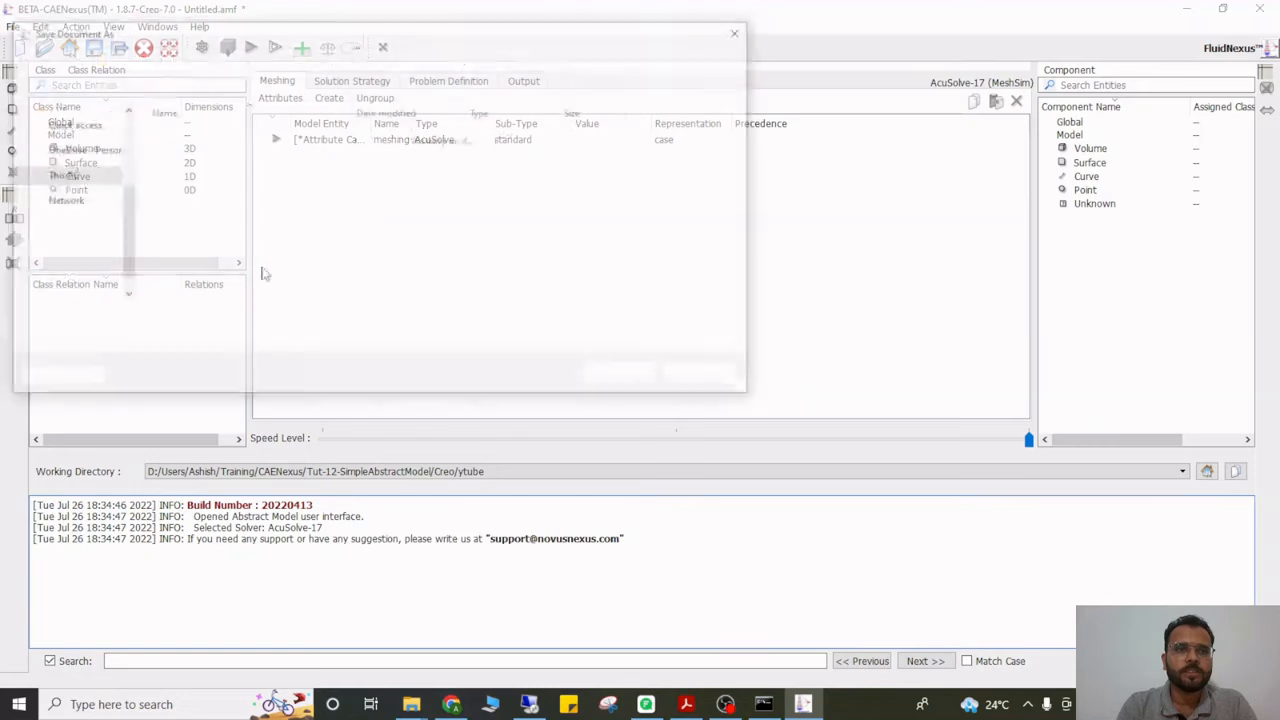
pyautogui.write('one-to-one-acuSOlve-tut12')
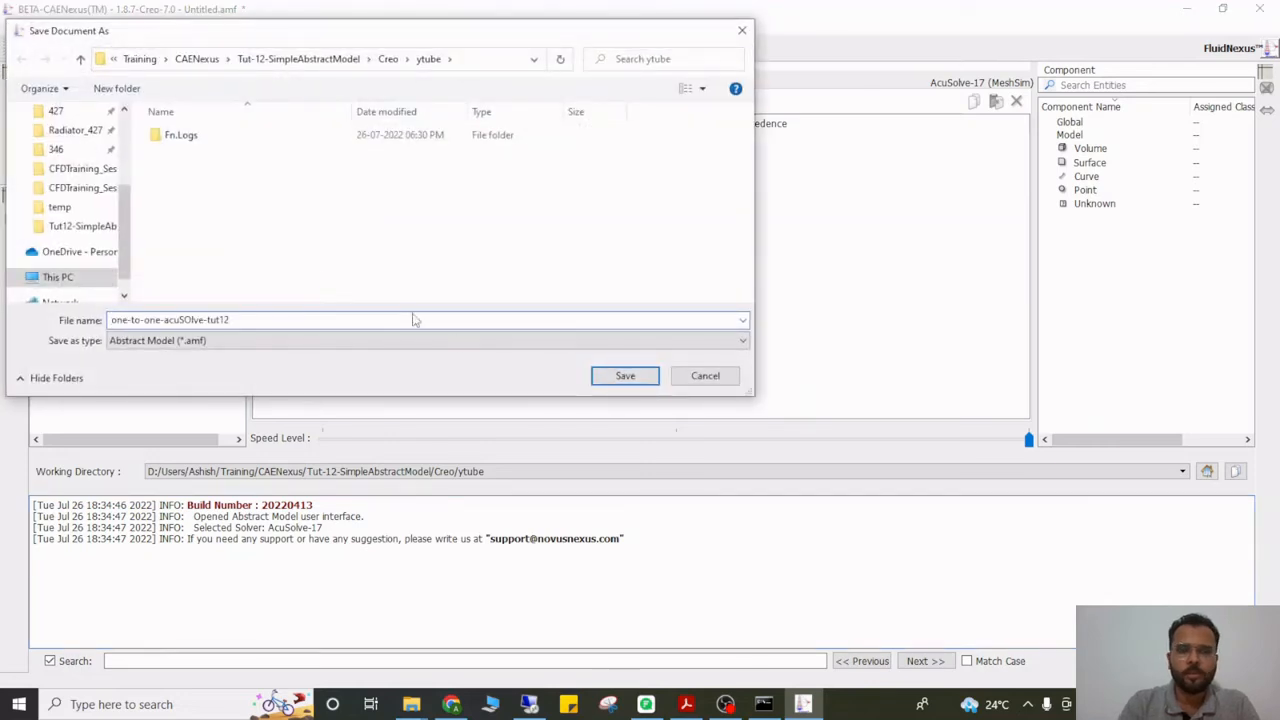
pyautogui.click(609, 376)
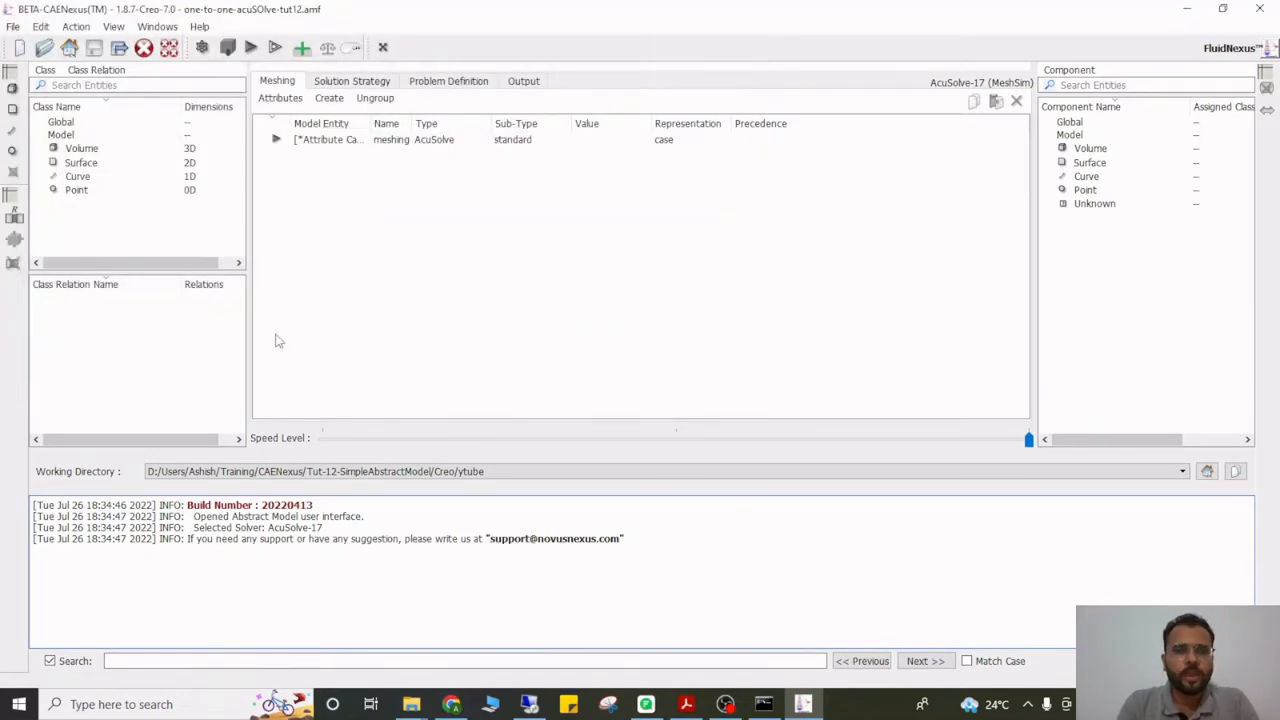
# Enlarge the class list area and import the ytube.asm.16 assembly from CAD
pyautogui.moveTo(151, 270); pyautogui.dragTo(151, 304)
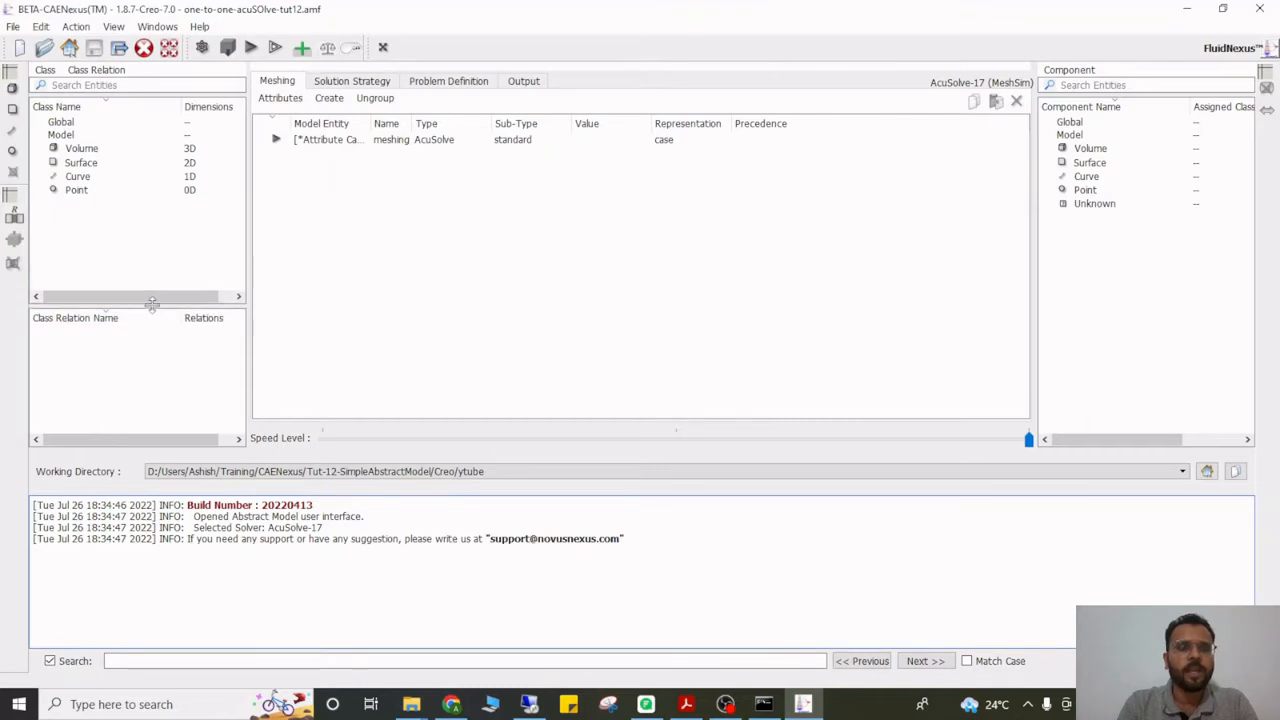
pyautogui.click(77, 27)
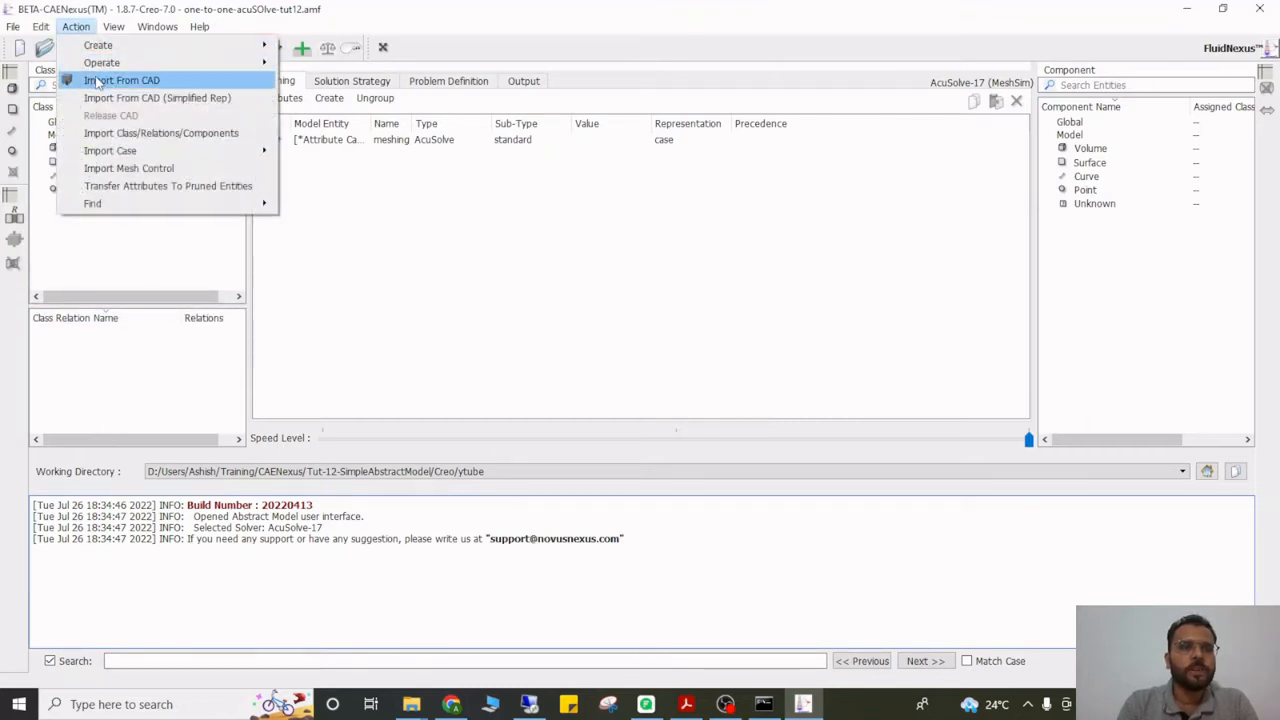
pyautogui.click(155, 85)
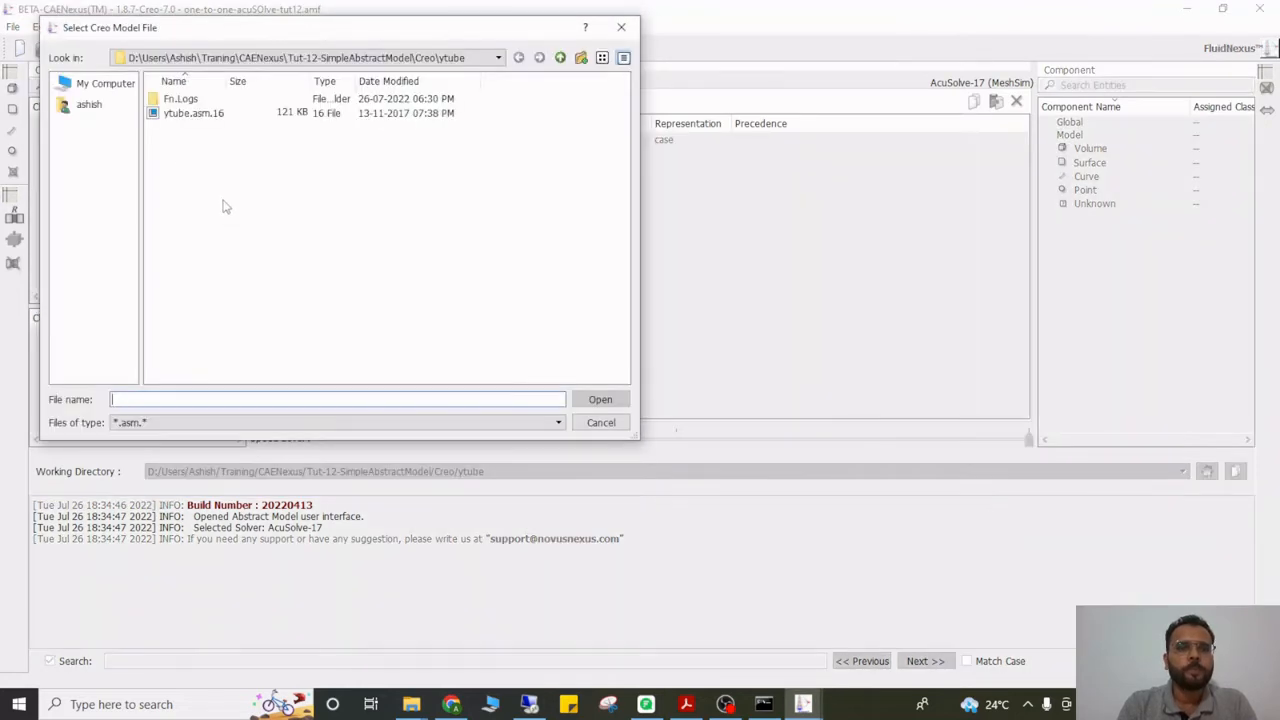
pyautogui.doubleClick(197, 114)
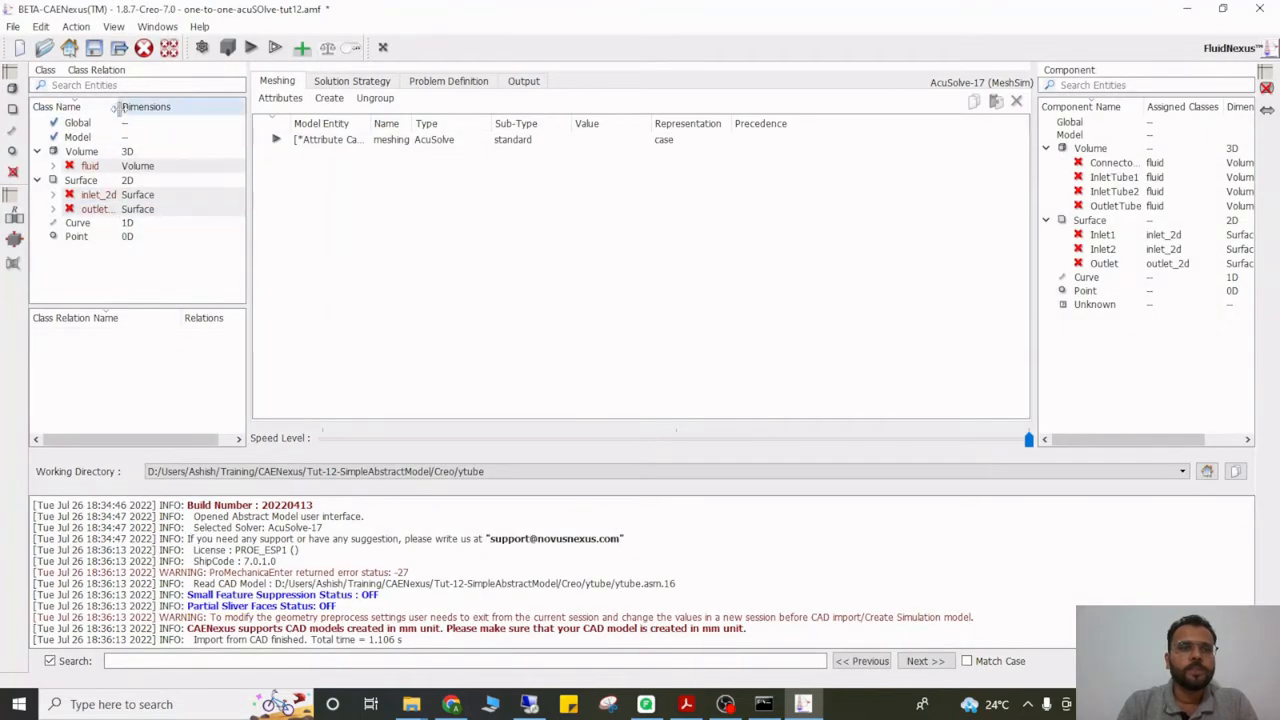
# Widen the class name column and select the fluid volume class to examine its assigned components
pyautogui.moveTo(120, 106); pyautogui.dragTo(162, 106)
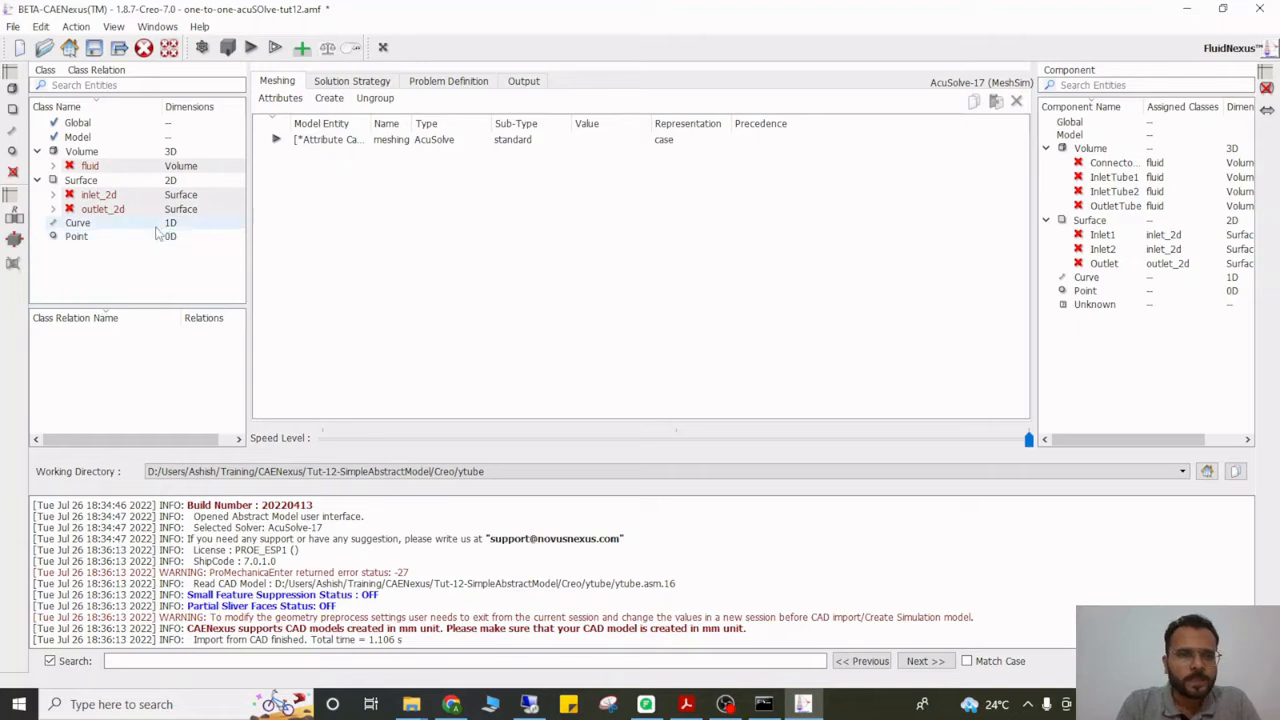
pyautogui.click(90, 166)
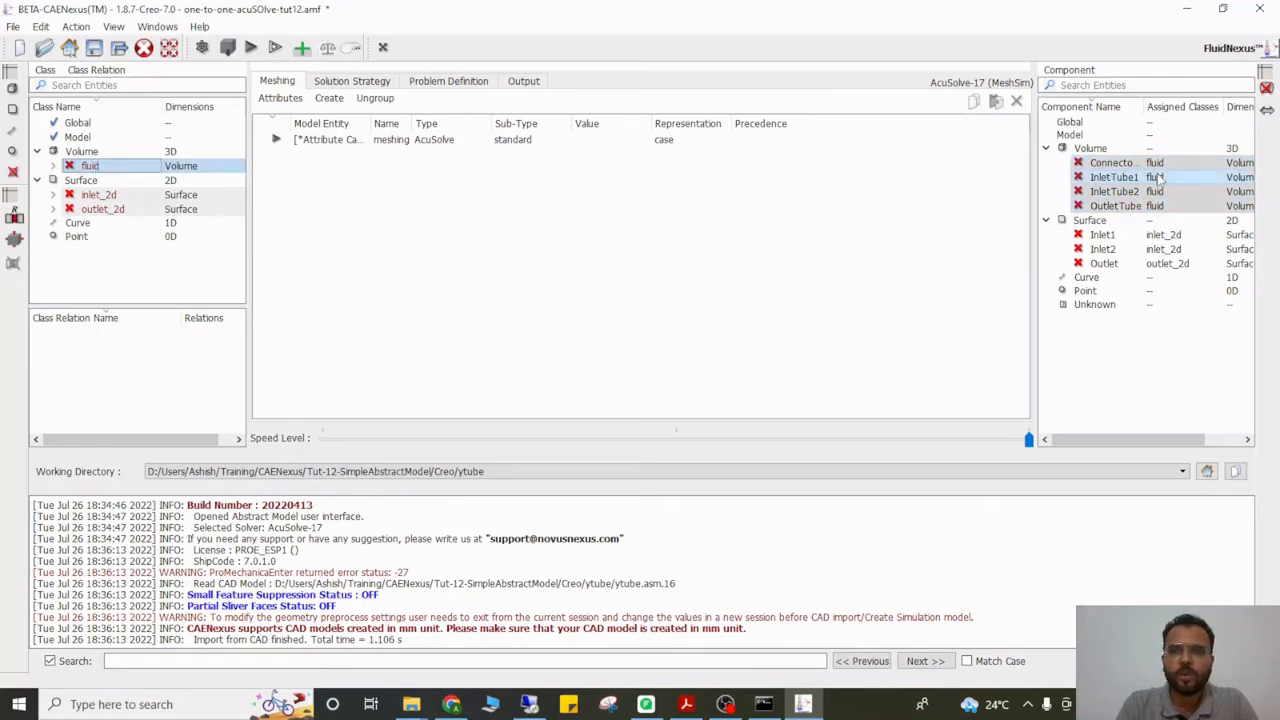
# Check the components assigned to the inlet_2d and outlet_2d classes, and create a class relation of fluid with itself
pyautogui.click(98, 196)
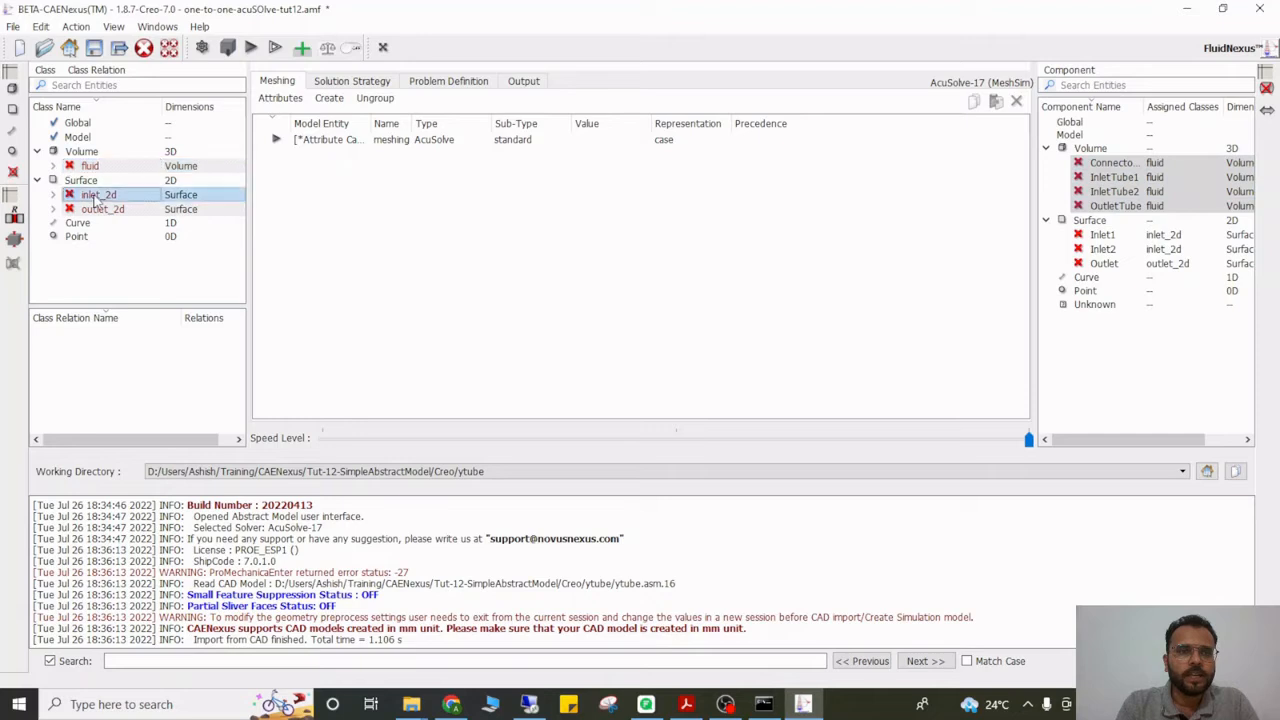
pyautogui.click(104, 210)
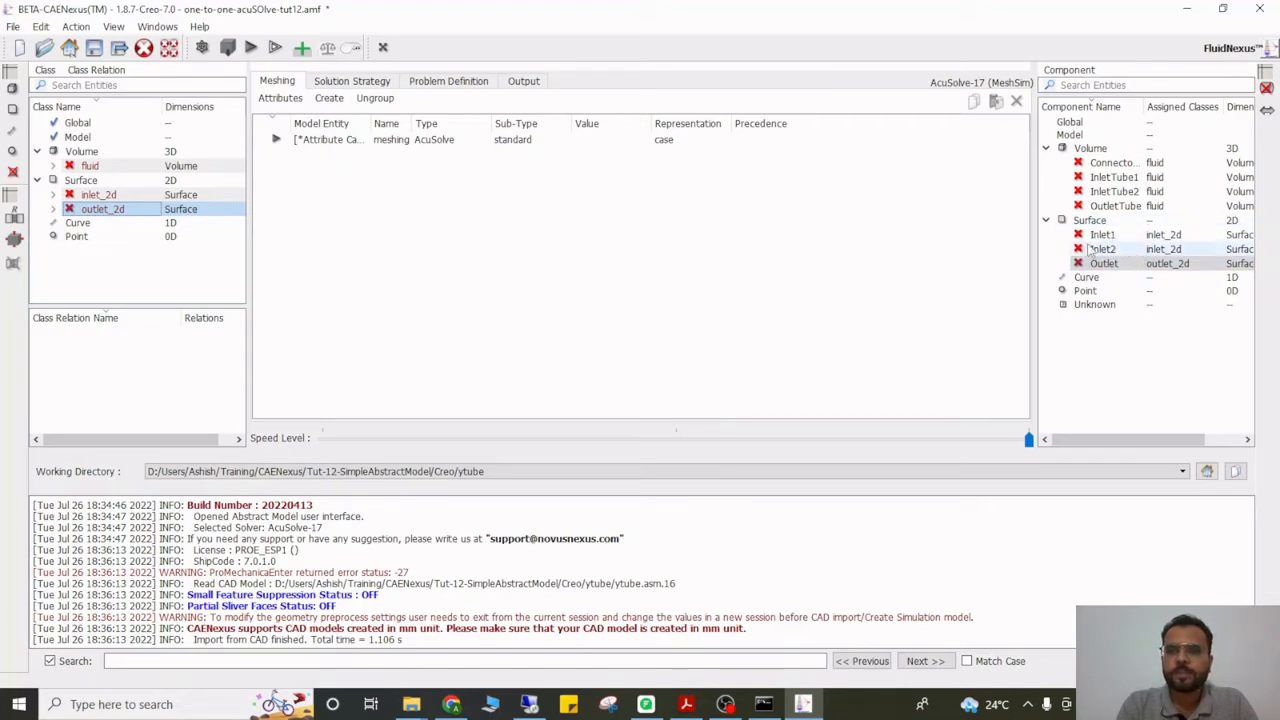
pyautogui.click(90, 166)
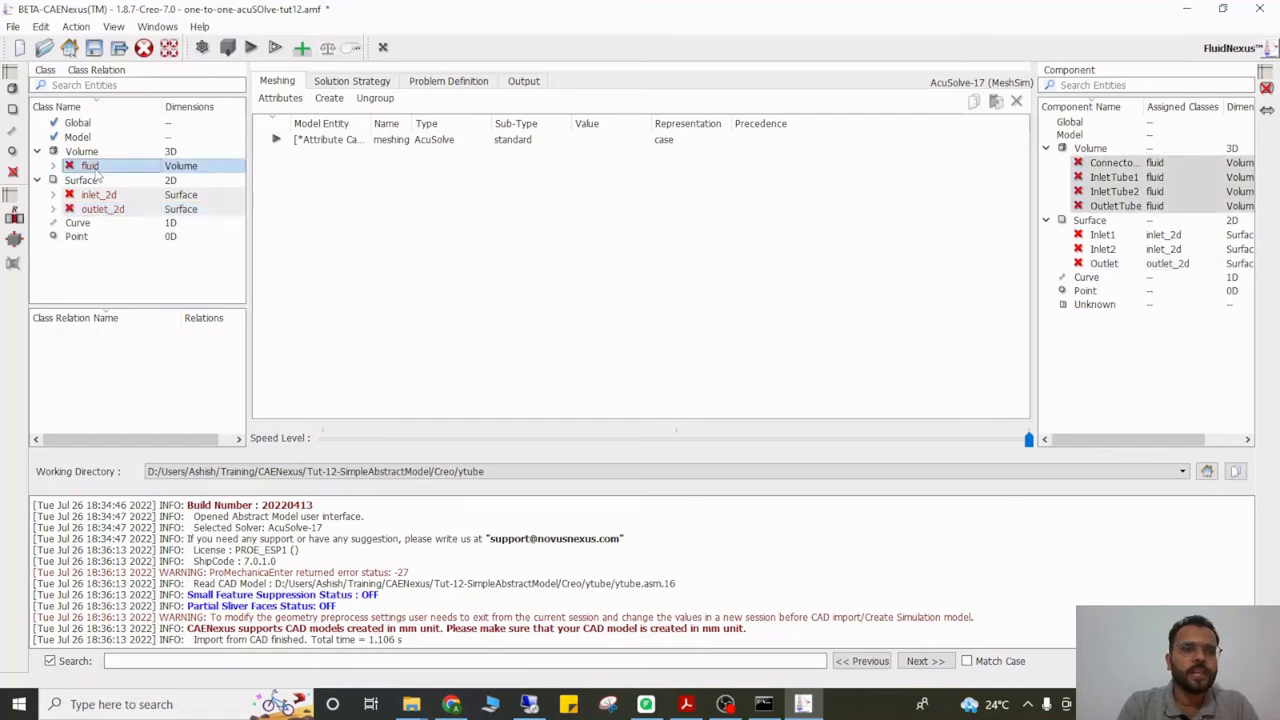
pyautogui.click(15, 220)
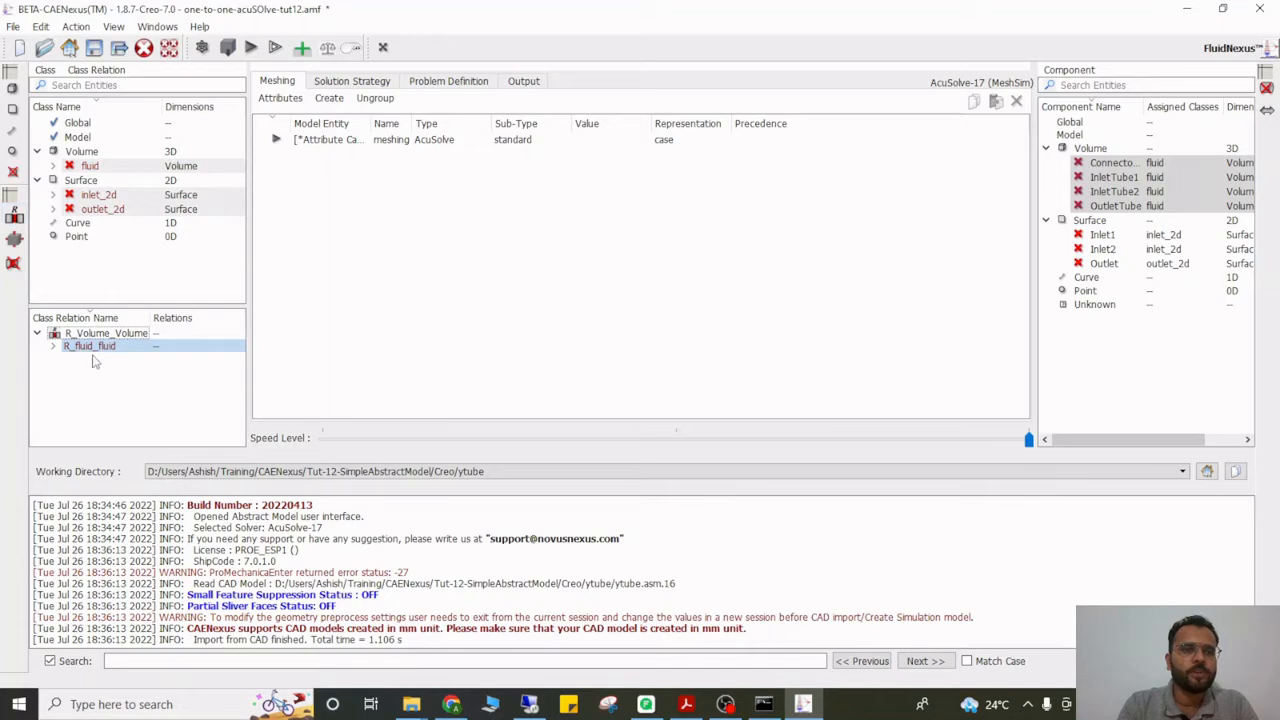
# Create class relations between fluid and inlet_2d and between fluid and outlet_2d
pyautogui.click(90, 166)
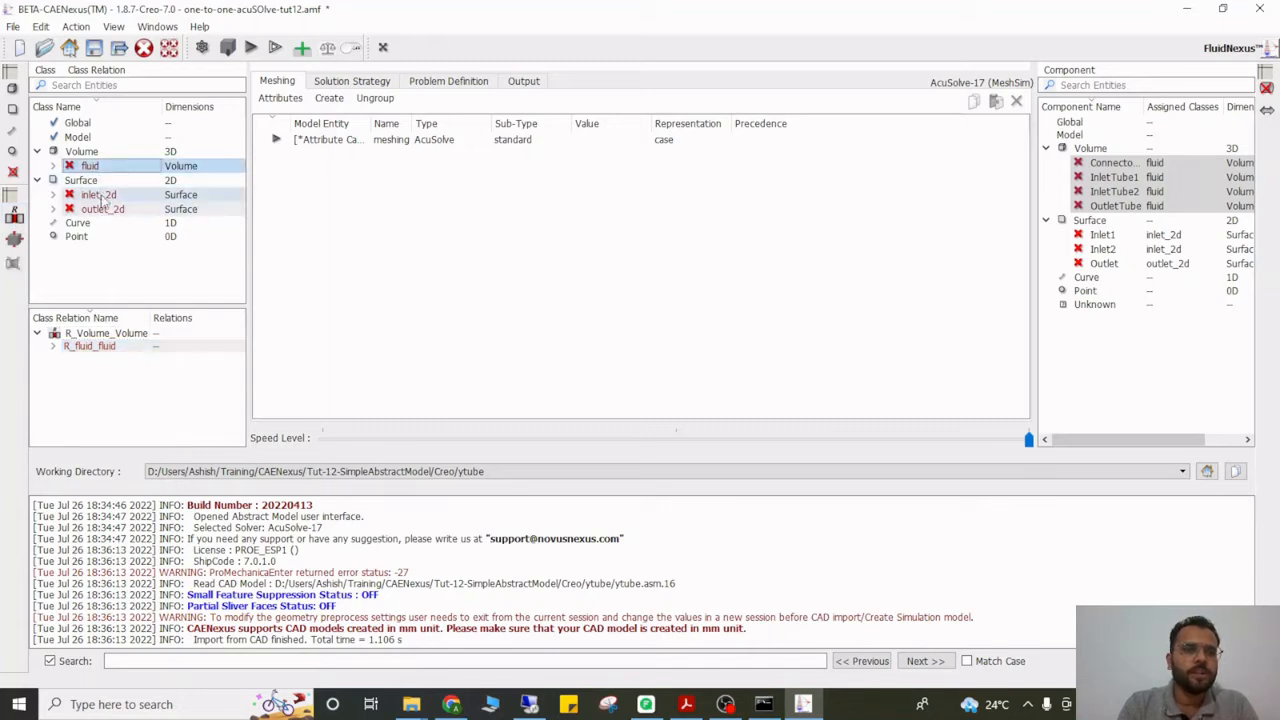
pyautogui.keyDown('ctrl'); pyautogui.click(98, 195); pyautogui.keyUp('ctrl')
pyautogui.click(15, 220)
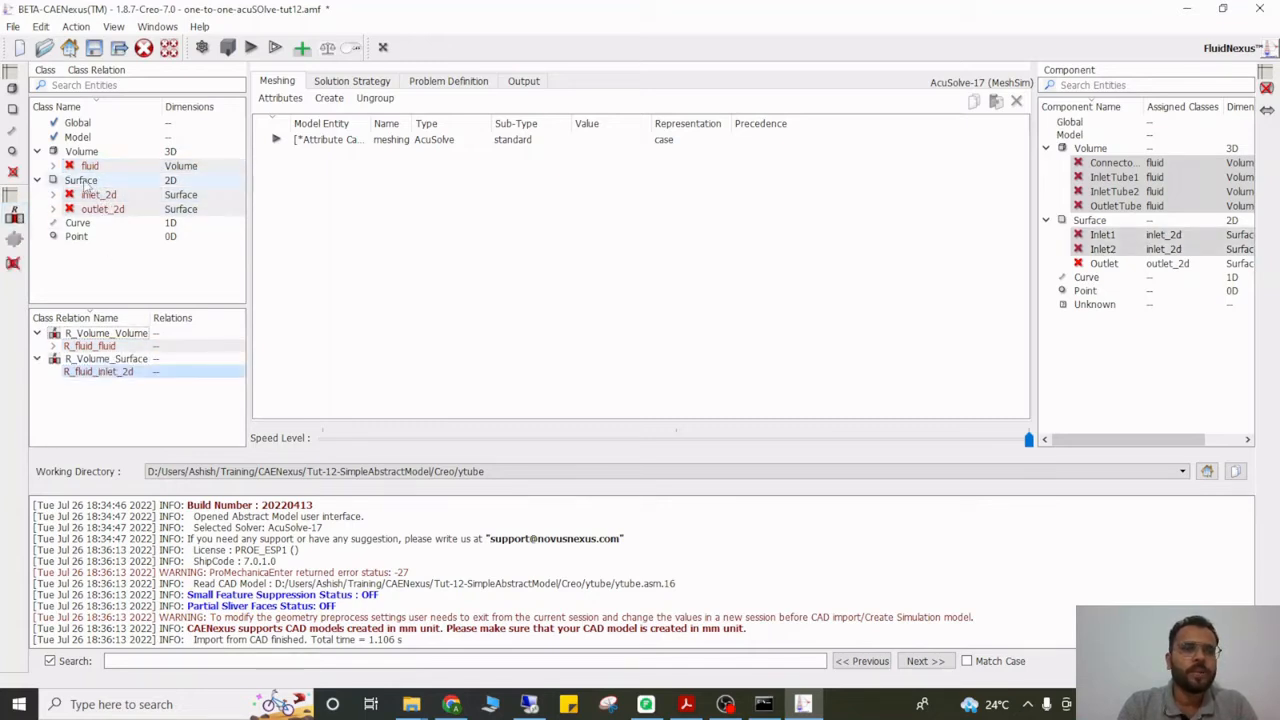
pyautogui.click(92, 166)
pyautogui.keyDown('ctrl'); pyautogui.click(103, 209); pyautogui.keyUp('ctrl')
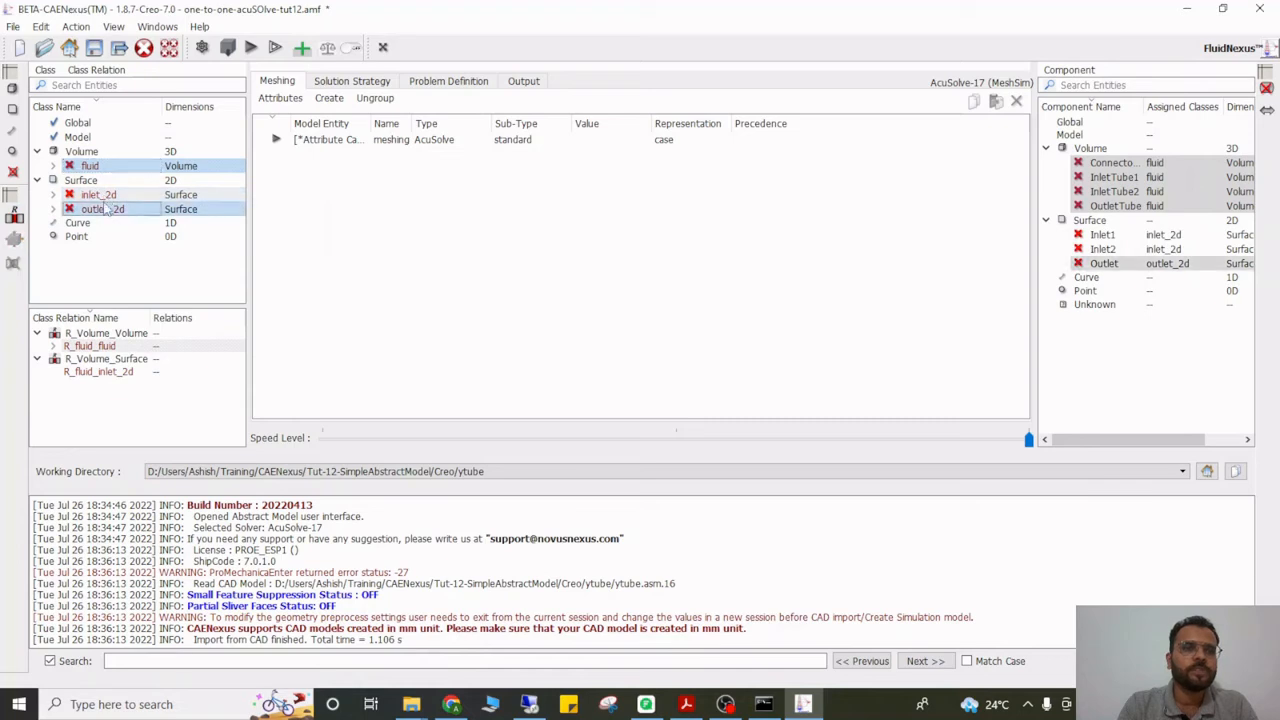
pyautogui.click(15, 220)
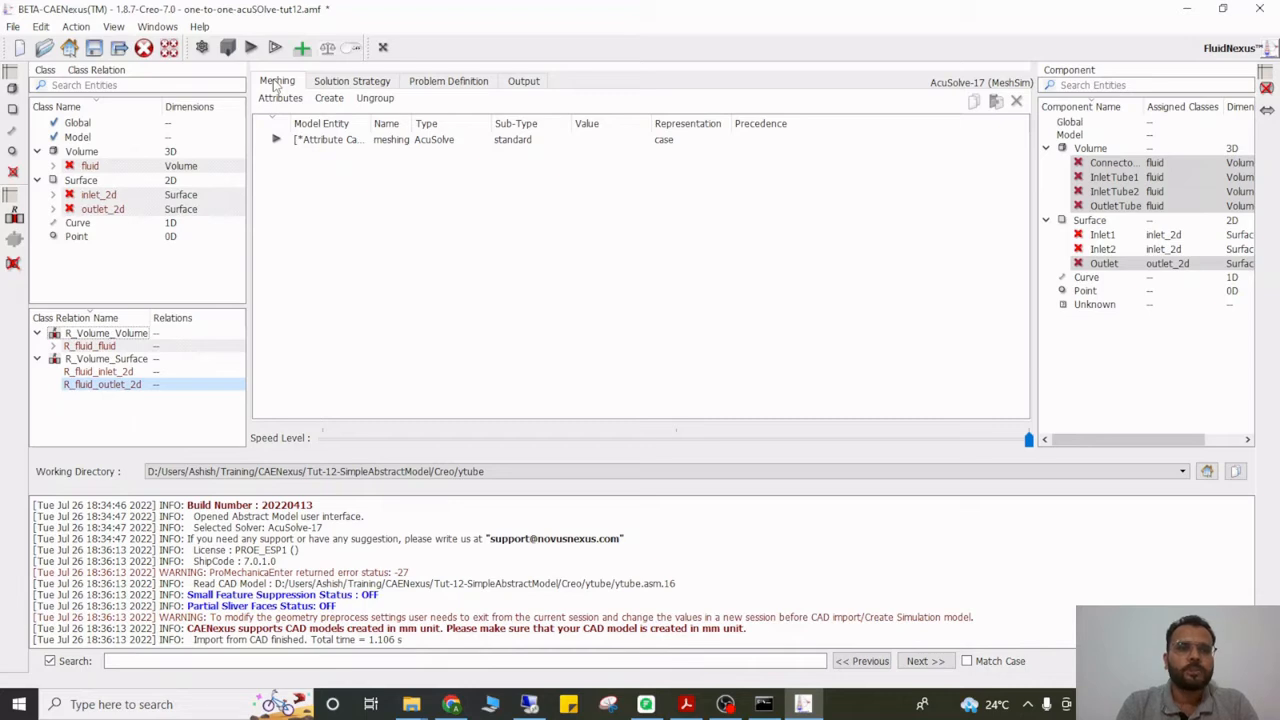
# Add a Relative mesh curvature attribute with value 0.04 to the Model class
pyautogui.click(80, 138)
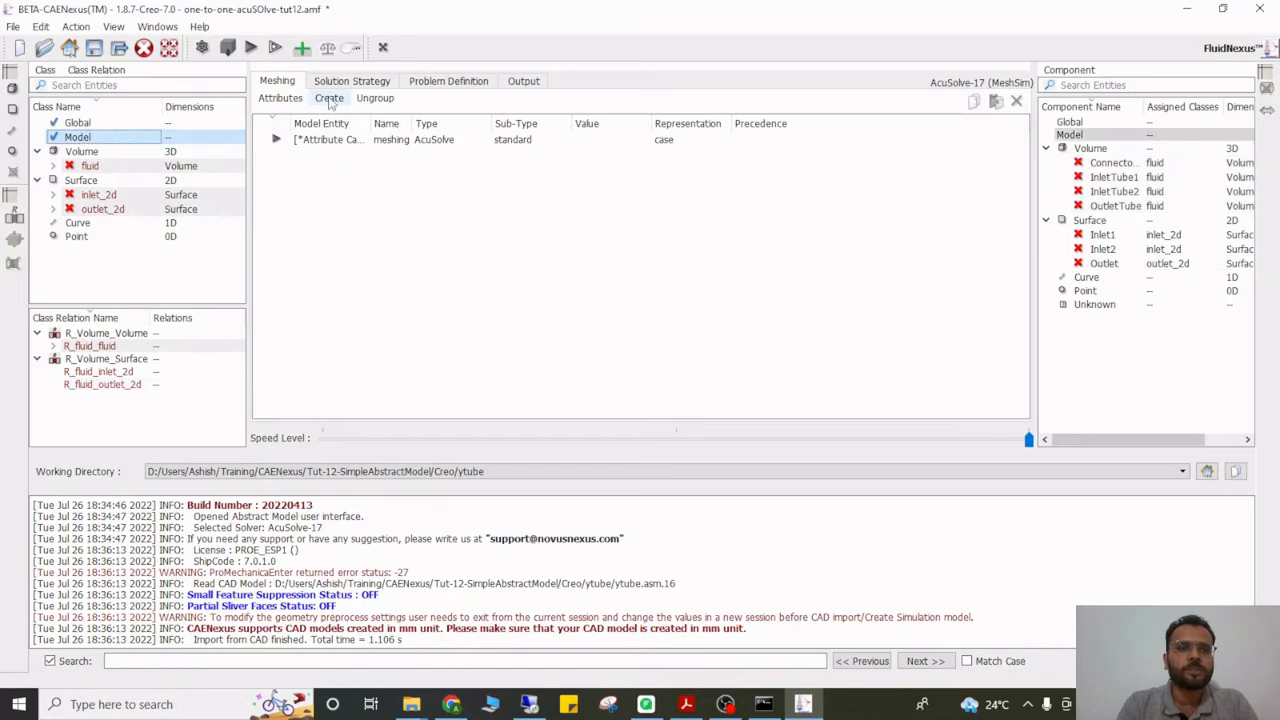
pyautogui.click(330, 99)
pyautogui.moveTo(423, 133)
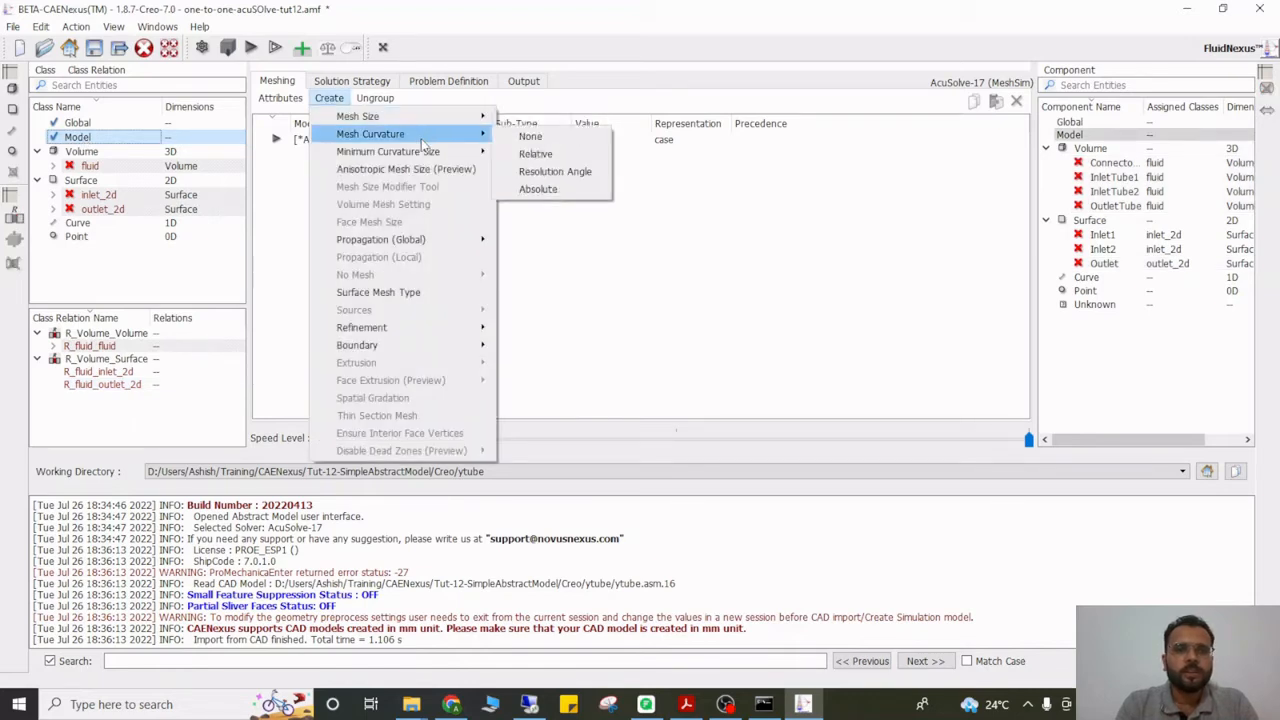
pyautogui.click(545, 155)
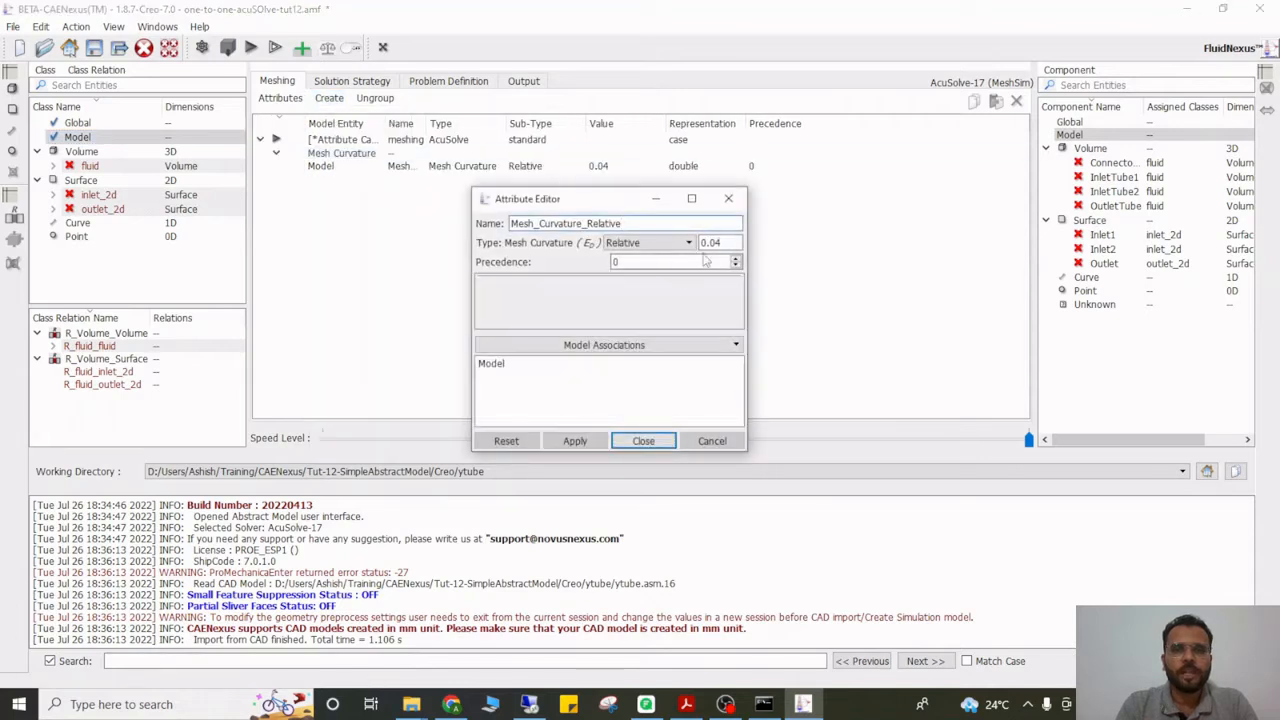
pyautogui.click(643, 441)
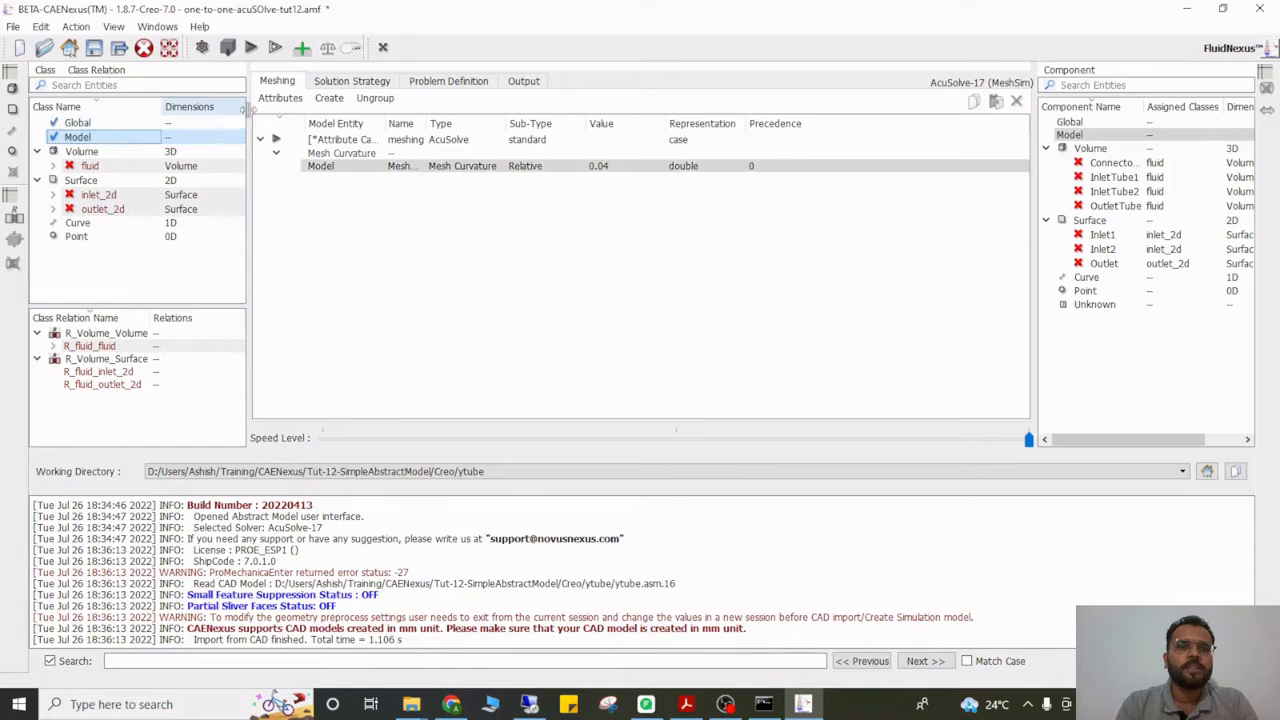
# Add an Absolute minimum curvature size attribute of 0.5 mm to the Model class
pyautogui.click(323, 100)
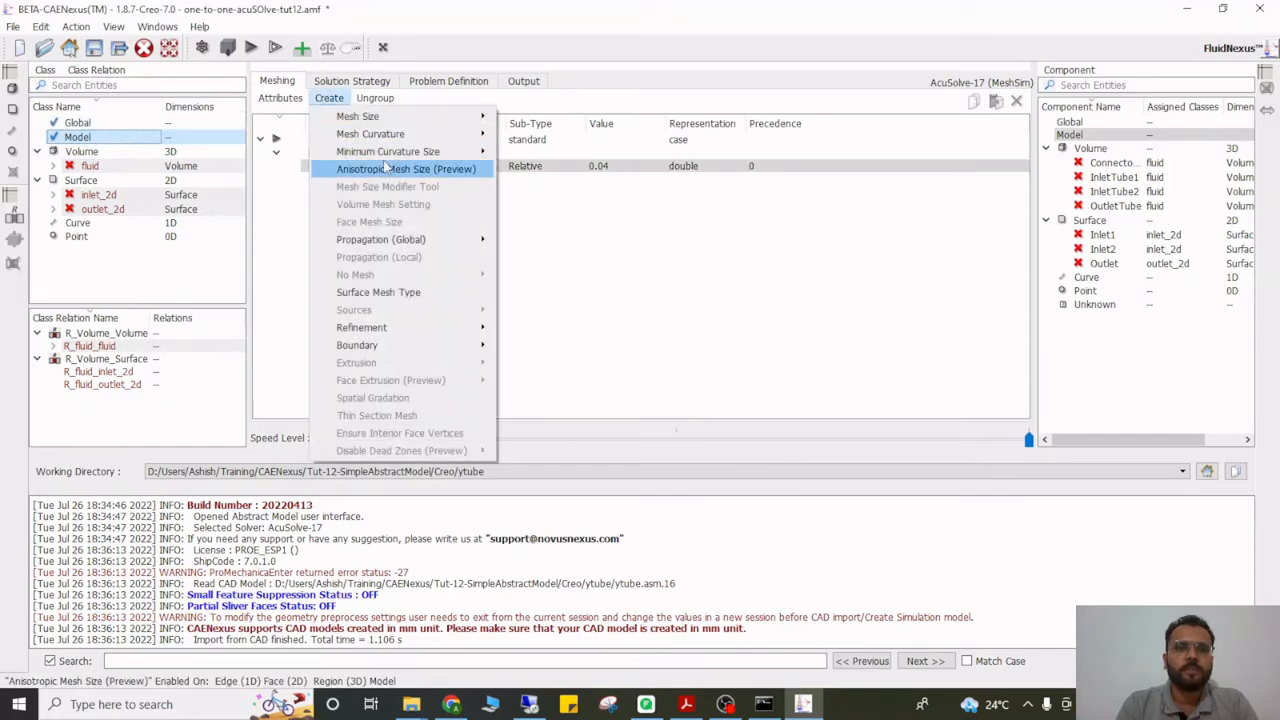
pyautogui.moveTo(450, 152)
pyautogui.click(535, 171)
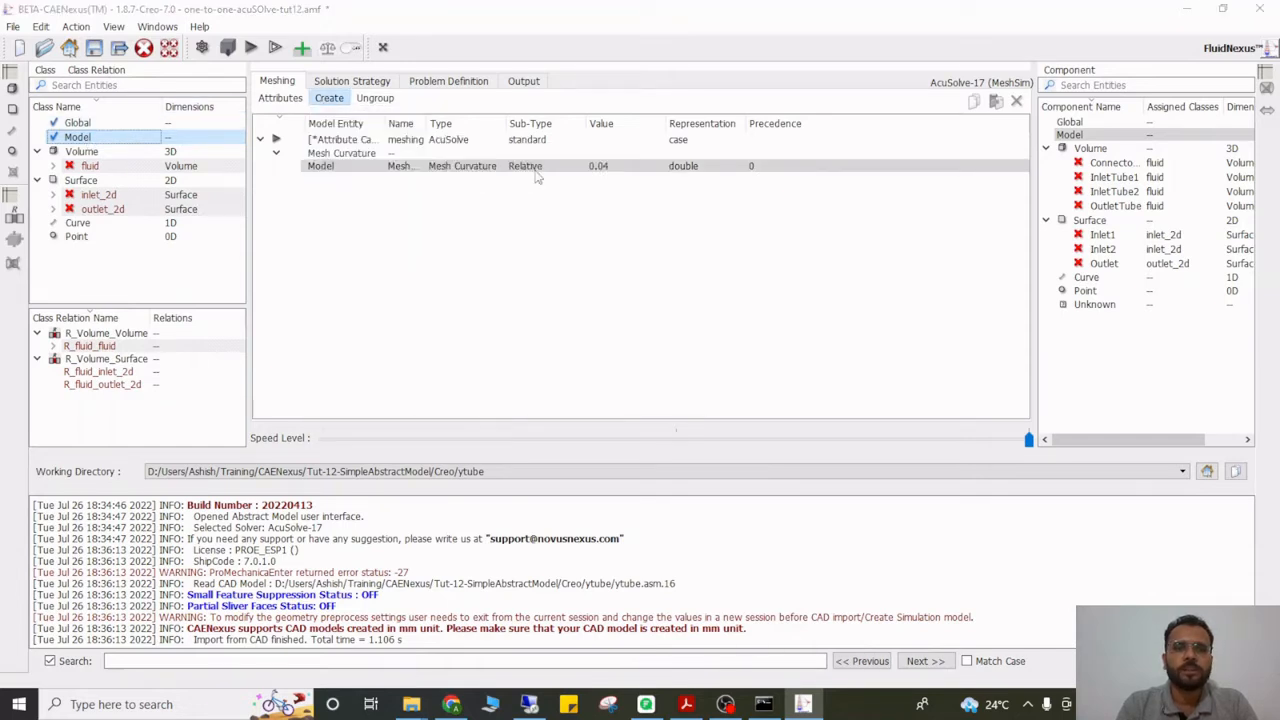
pyautogui.write('.5')
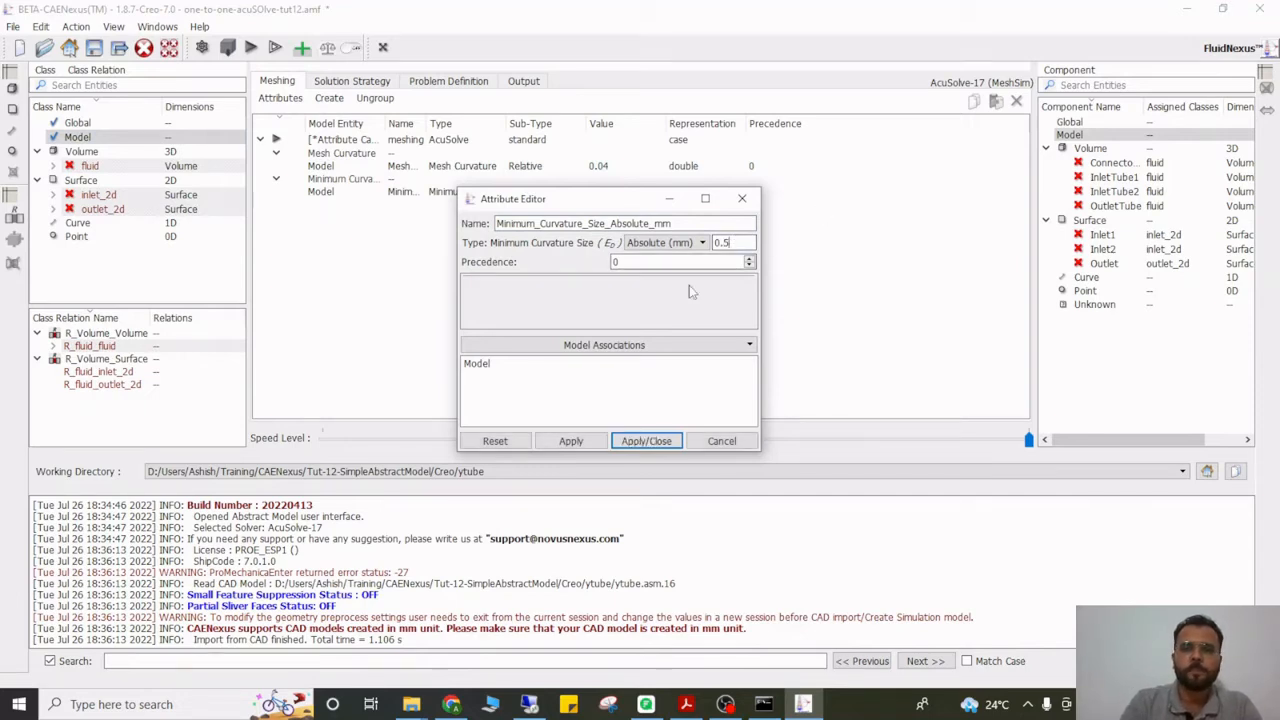
pyautogui.click(646, 440)
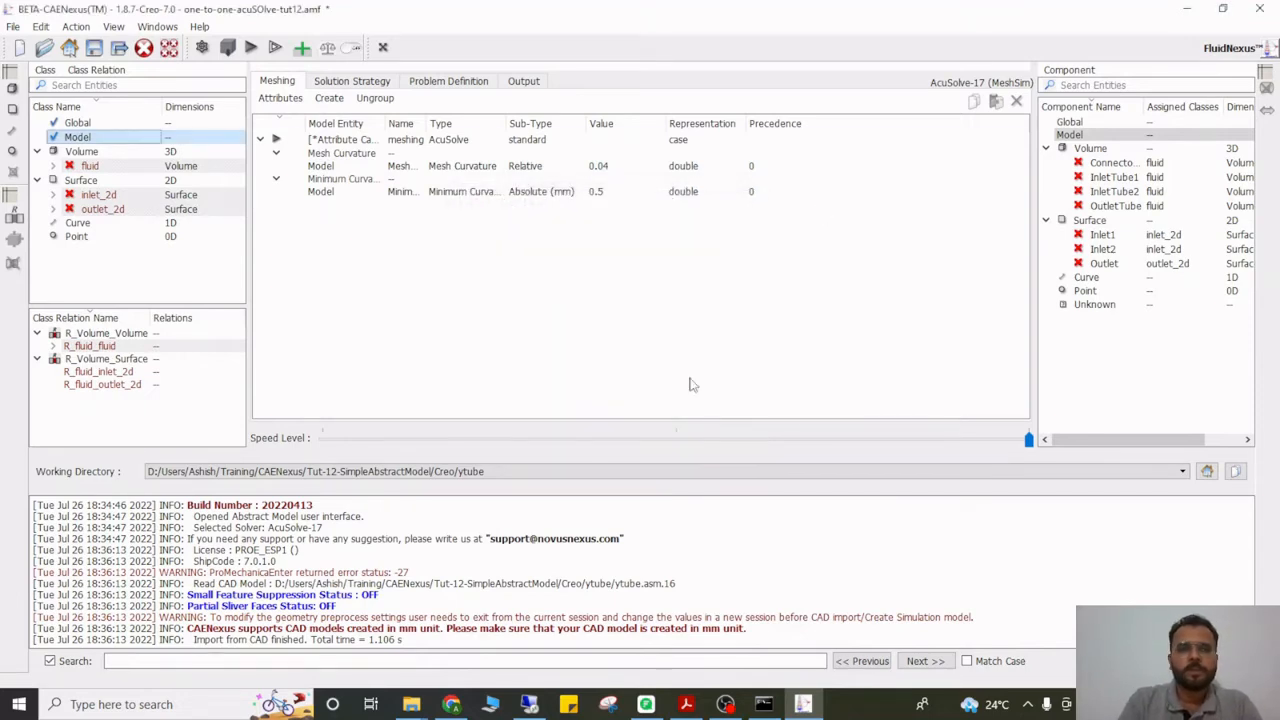
# Add an Absolute mesh size attribute of 6 mm to the fluid volume class
pyautogui.click(90, 166)
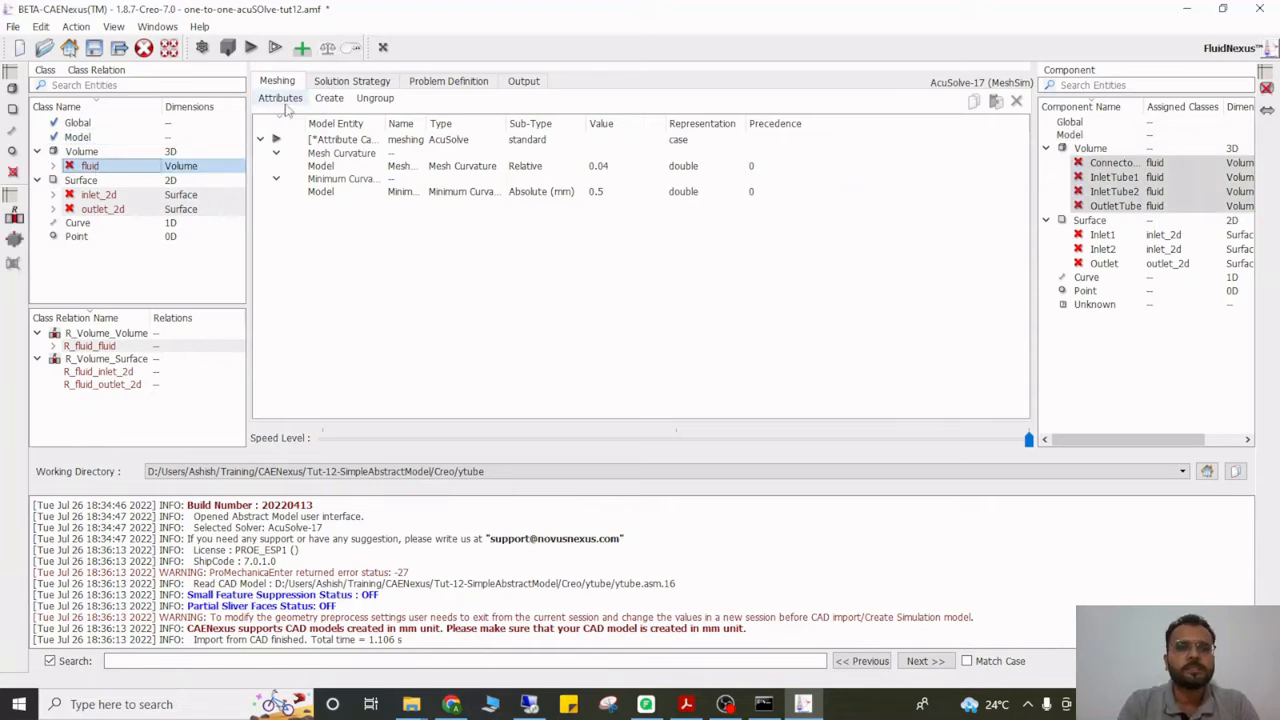
pyautogui.click(329, 98)
pyautogui.moveTo(362, 120)
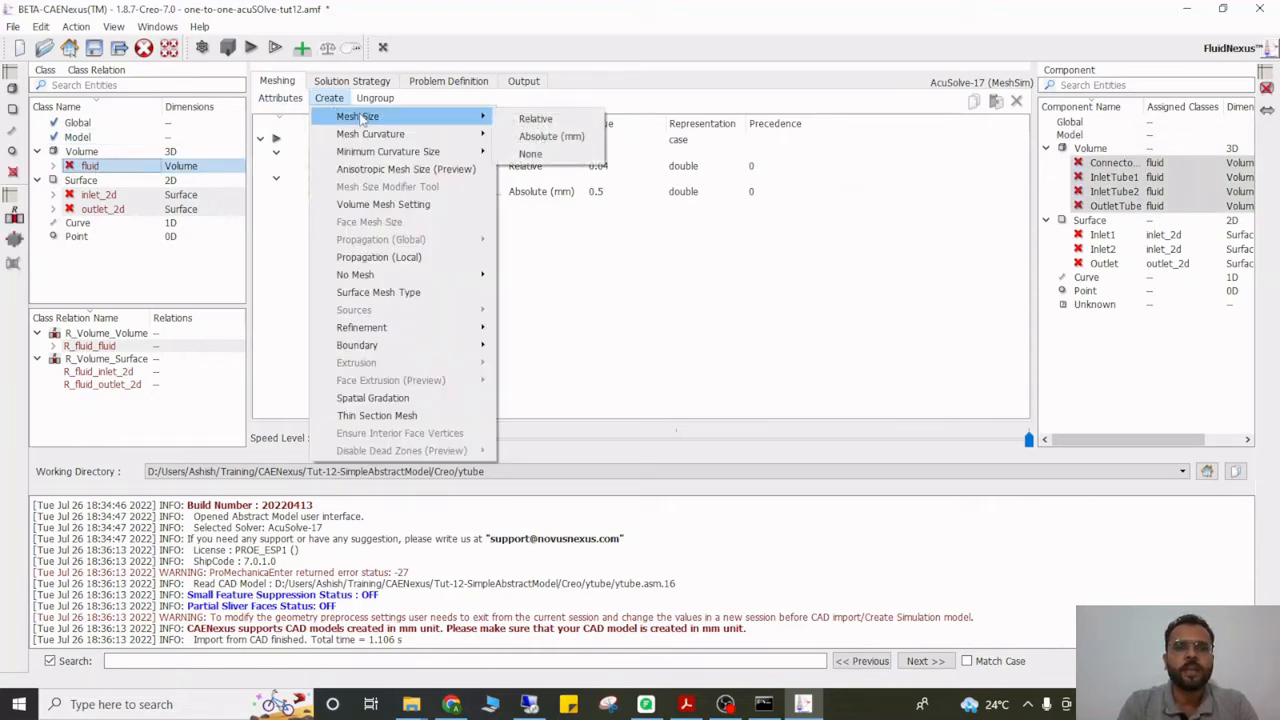
pyautogui.click(551, 136)
pyautogui.doubleClick(692, 244)
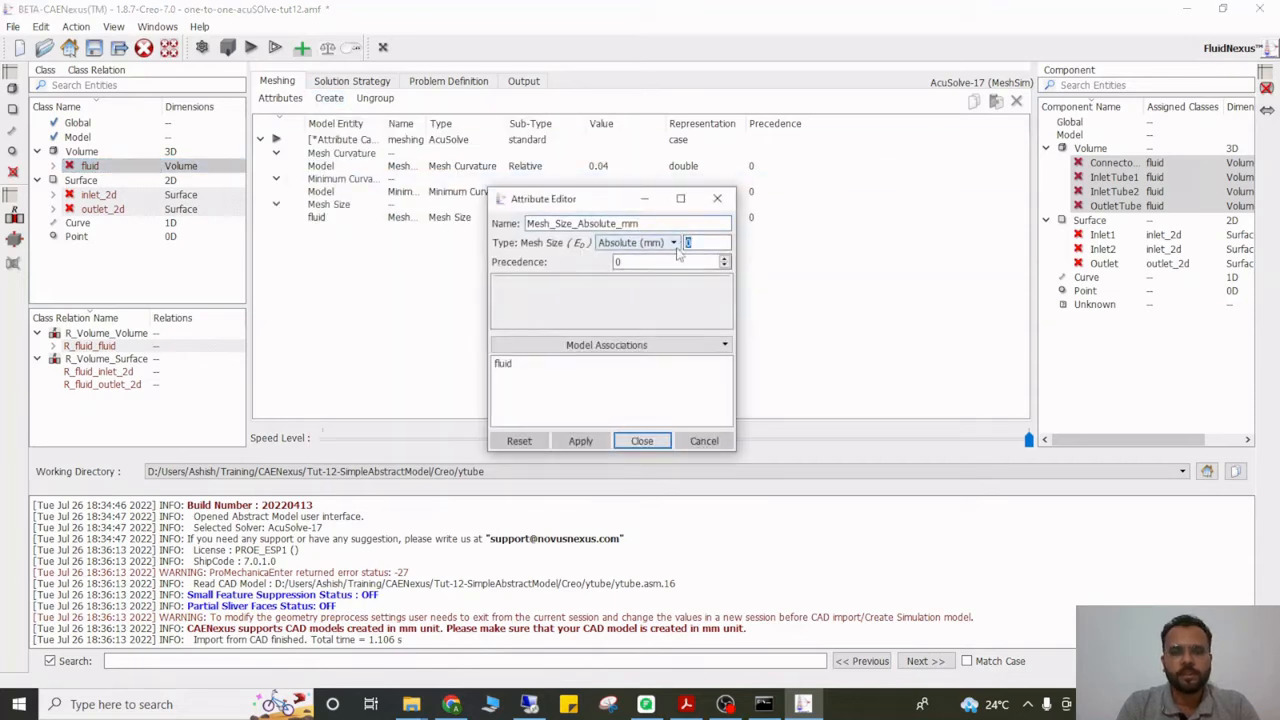
pyautogui.write('6')
pyautogui.click(642, 441)
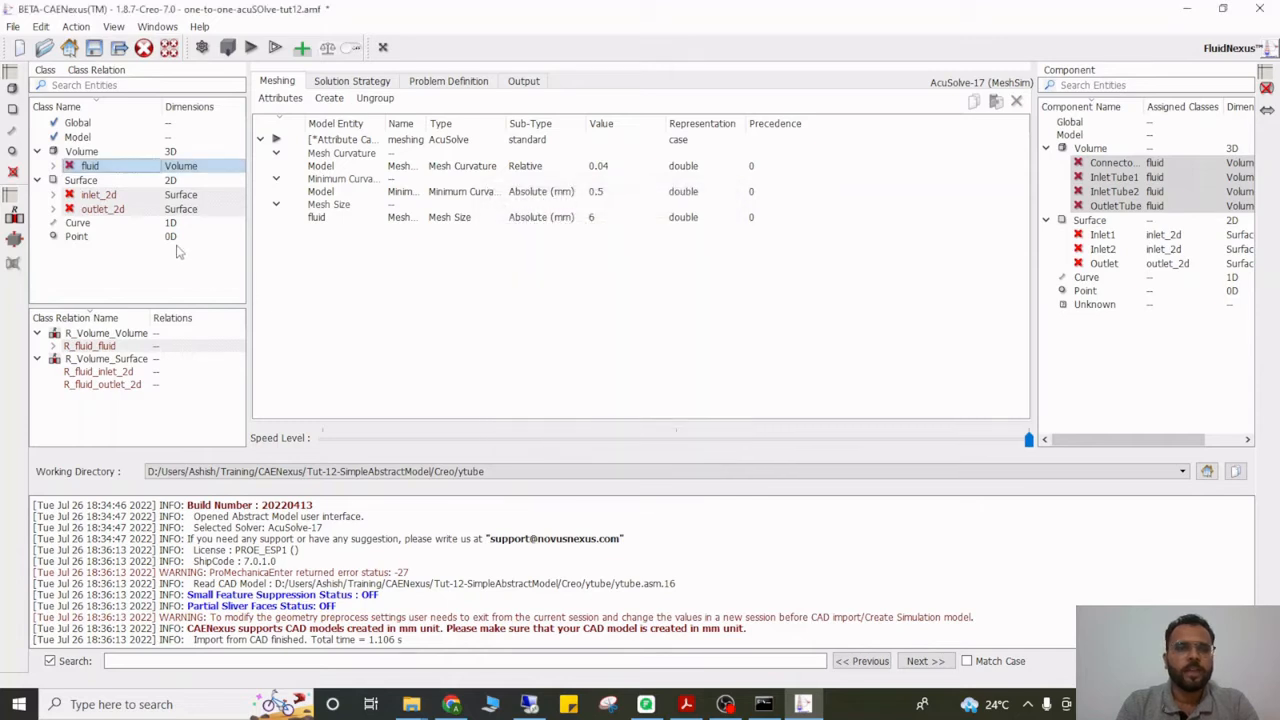
# Create a 3D boundary layer attribute of type Specific Heights on the inside boundary of the fluid class
pyautogui.click(69, 180)
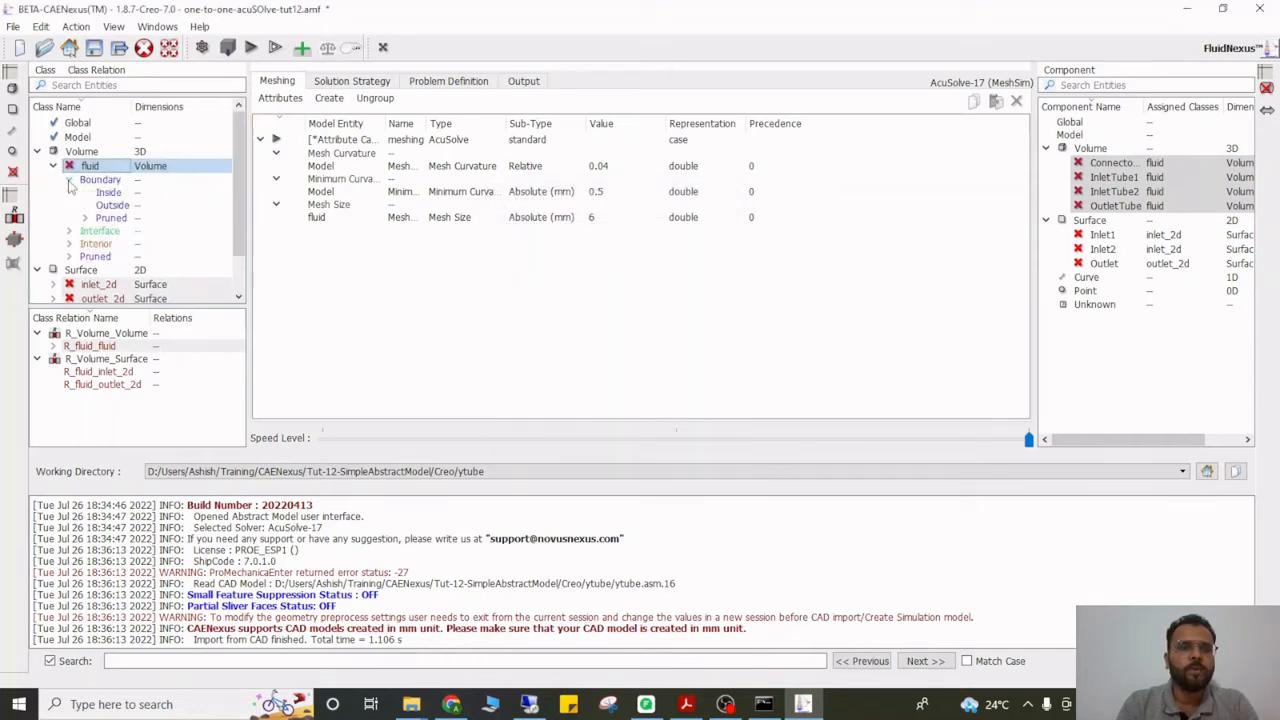
pyautogui.click(108, 192)
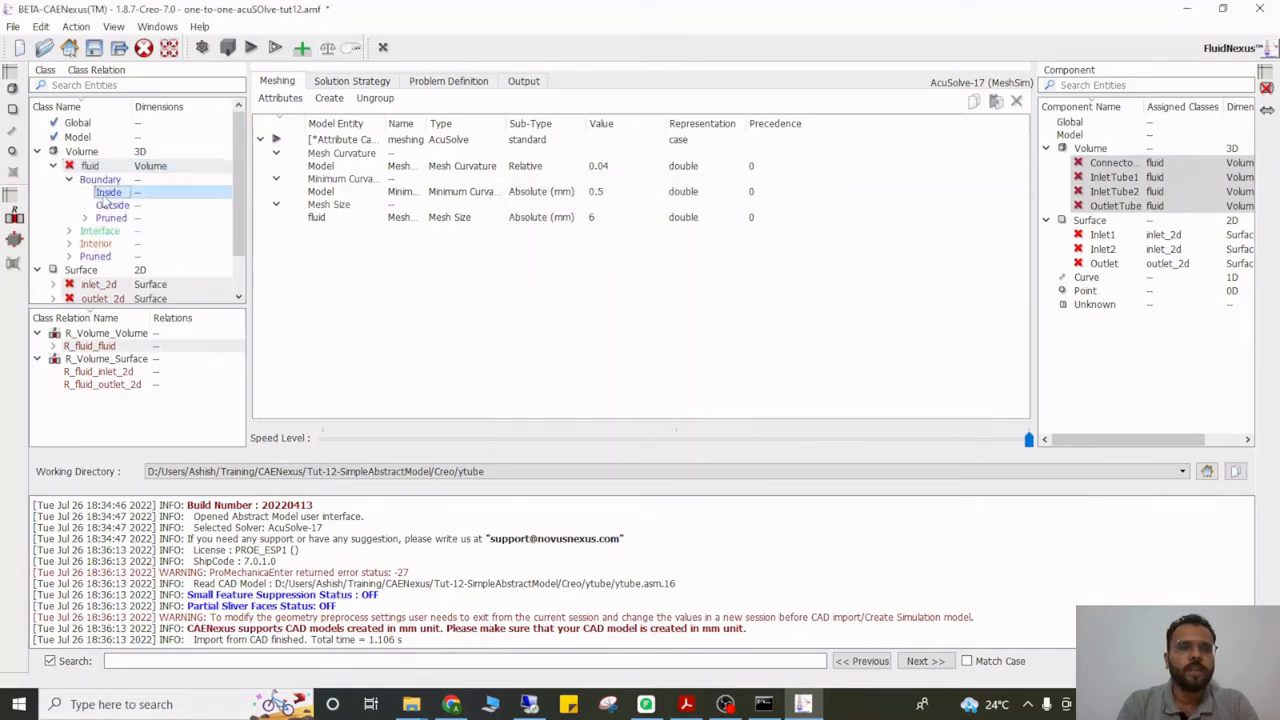
pyautogui.click(330, 98)
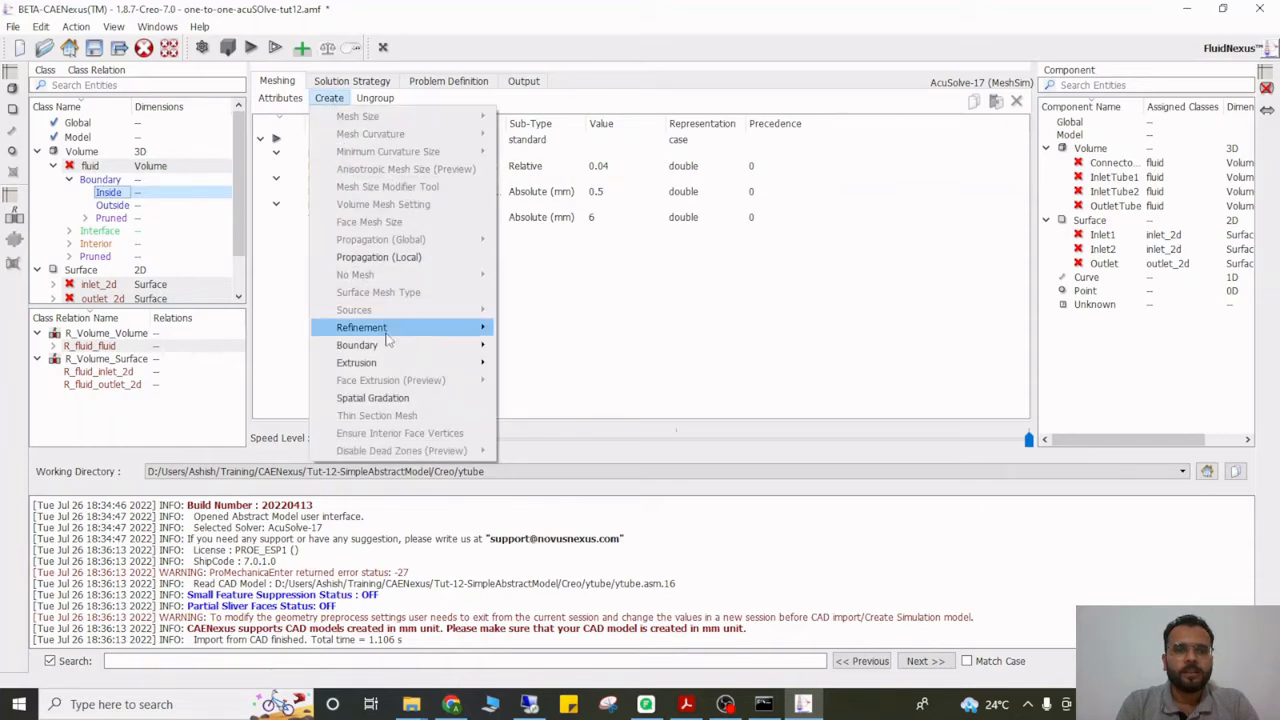
pyautogui.moveTo(410, 346)
pyautogui.moveTo(526, 350)
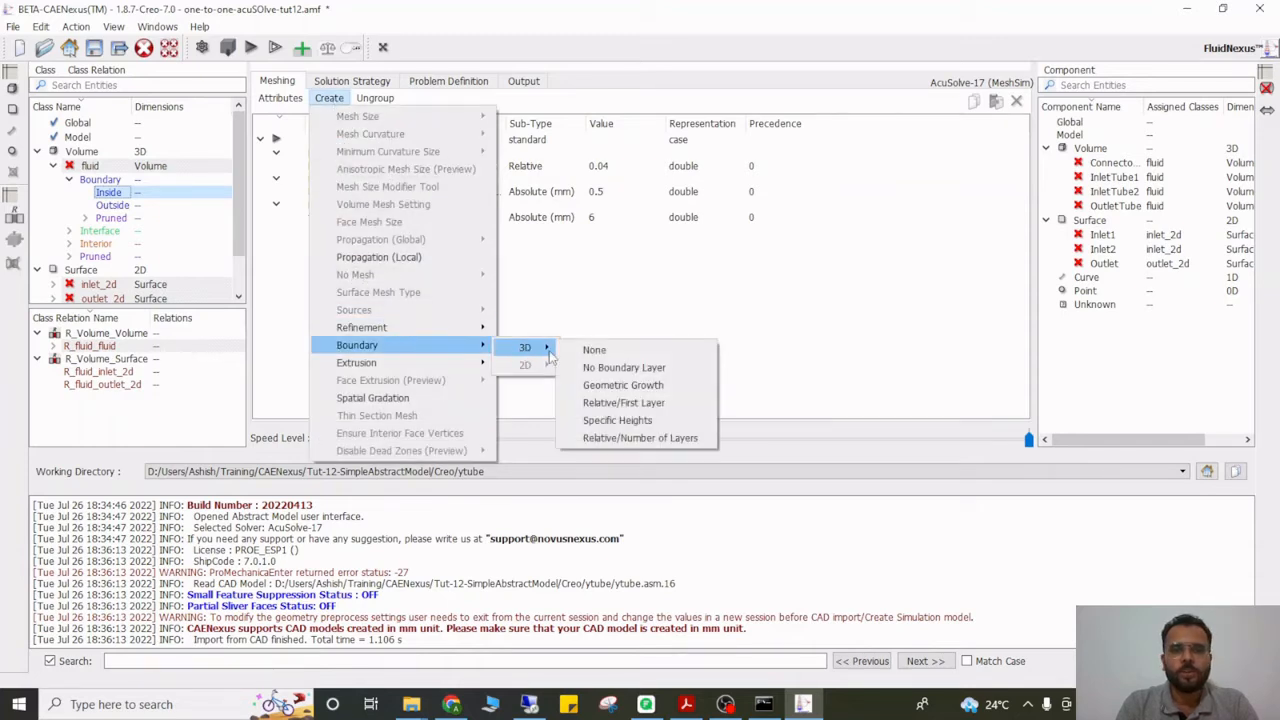
pyautogui.click(632, 421)
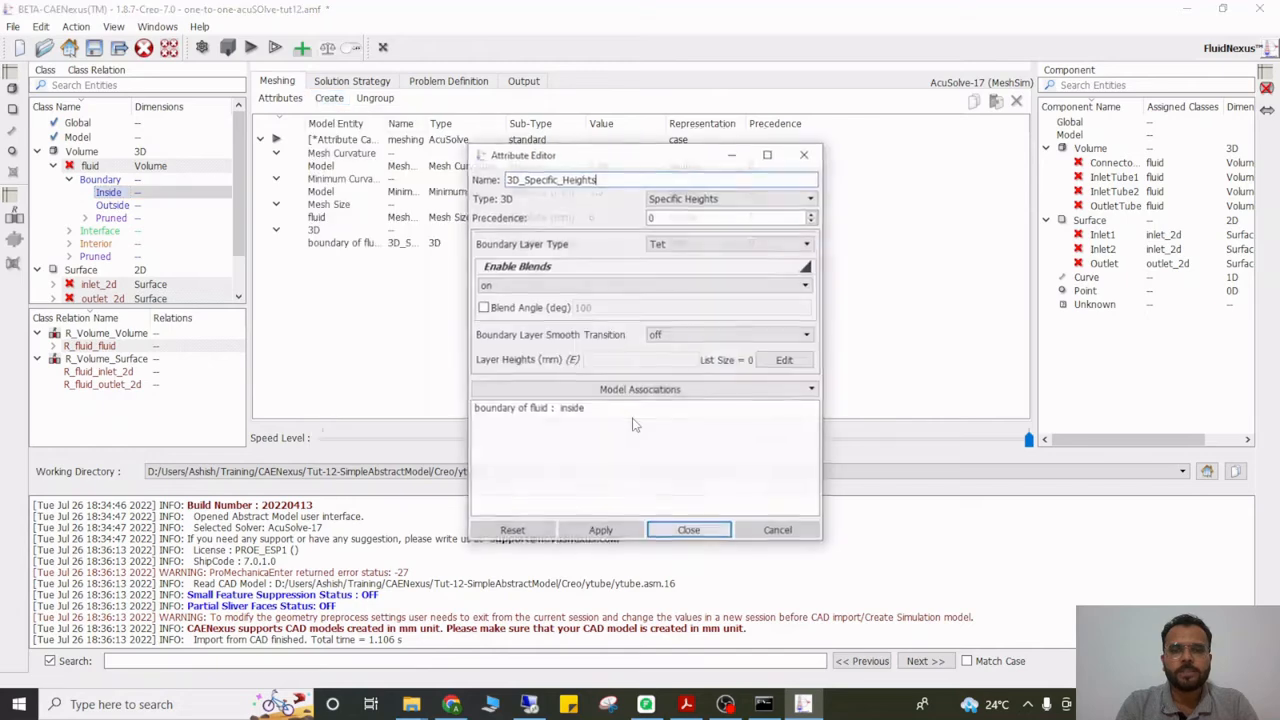
# Open the boundary layer's layer heights table for editing and add five rows to it
pyautogui.click(784, 360)
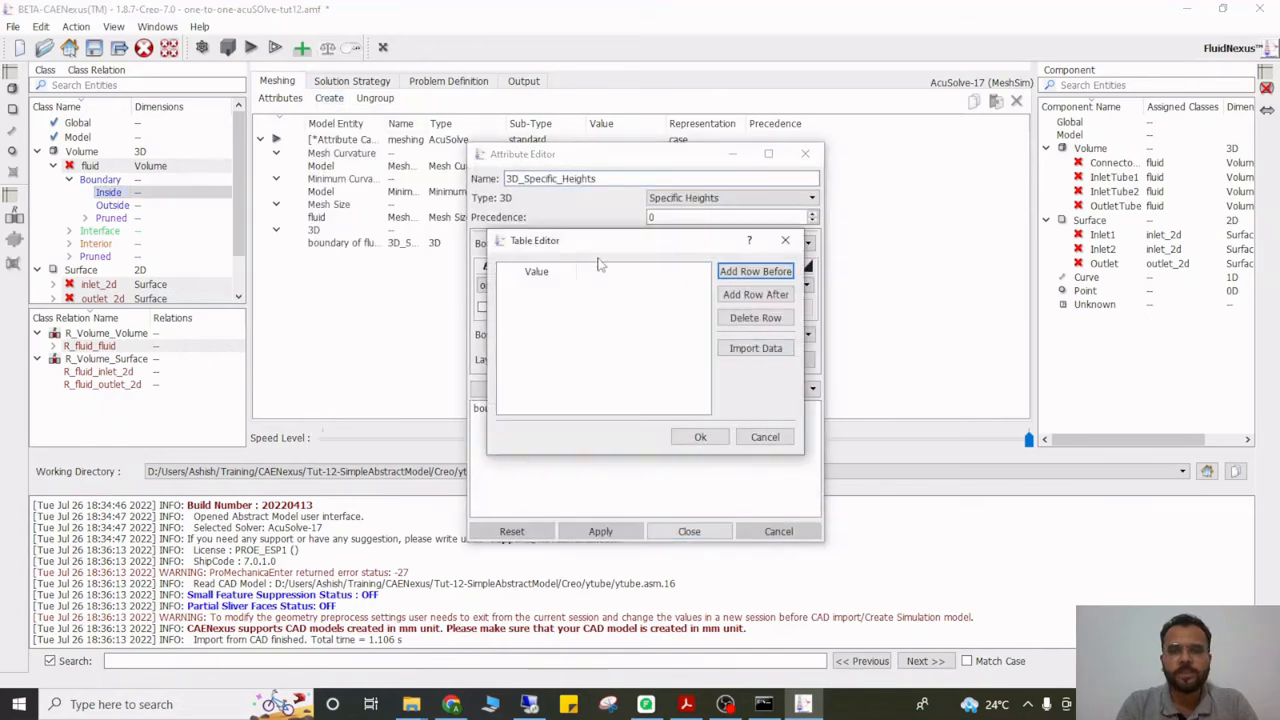
pyautogui.moveTo(584, 240); pyautogui.dragTo(829, 256)
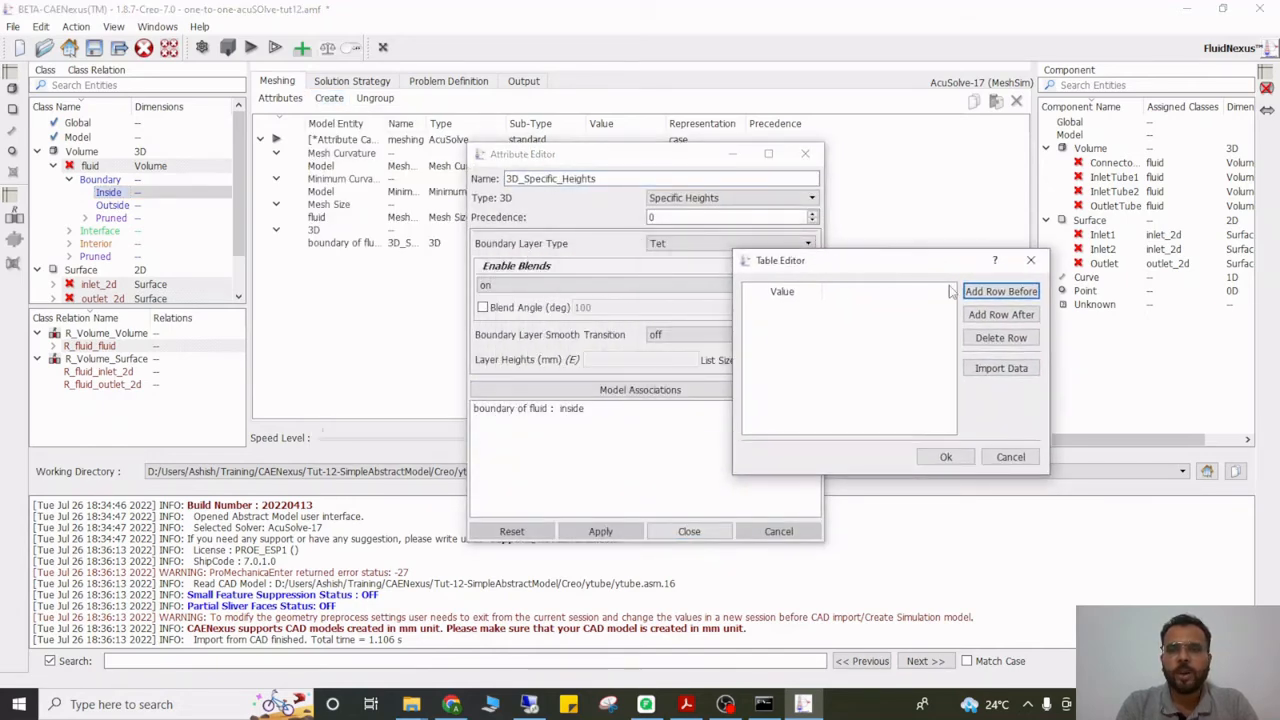
pyautogui.click(985, 291)
pyautogui.click(987, 291)
pyautogui.click(988, 291)
pyautogui.click(990, 292)
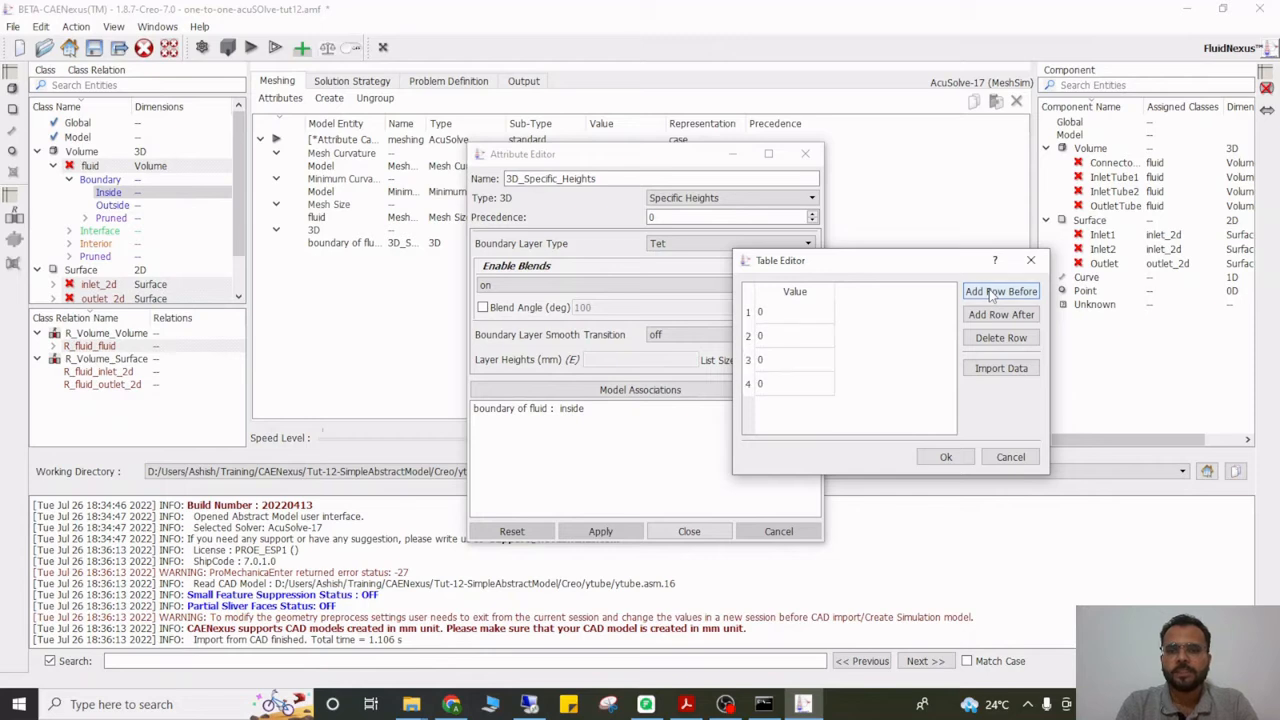
pyautogui.click(990, 292)
# Set the boundary layer's first five layer heights to 0.1, 0.12, 0.18, 0.28 and 0.5 mm
pyautogui.click(782, 314)
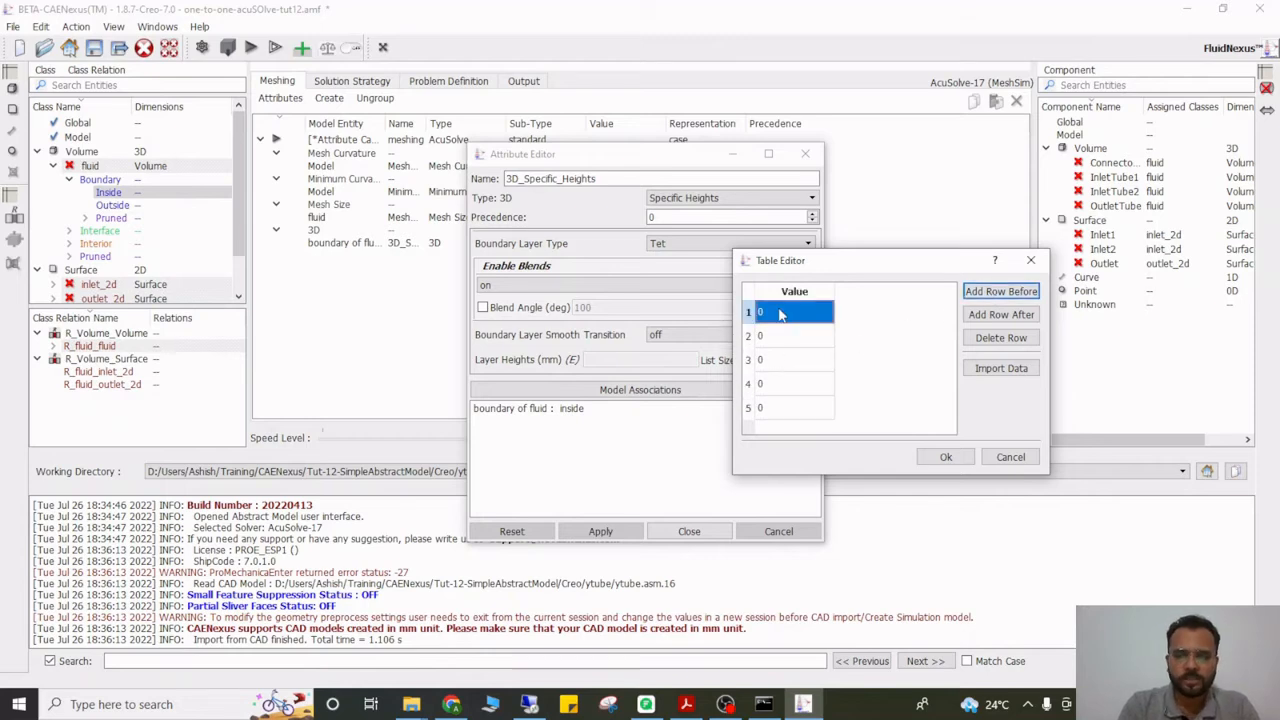
pyautogui.click(781, 312)
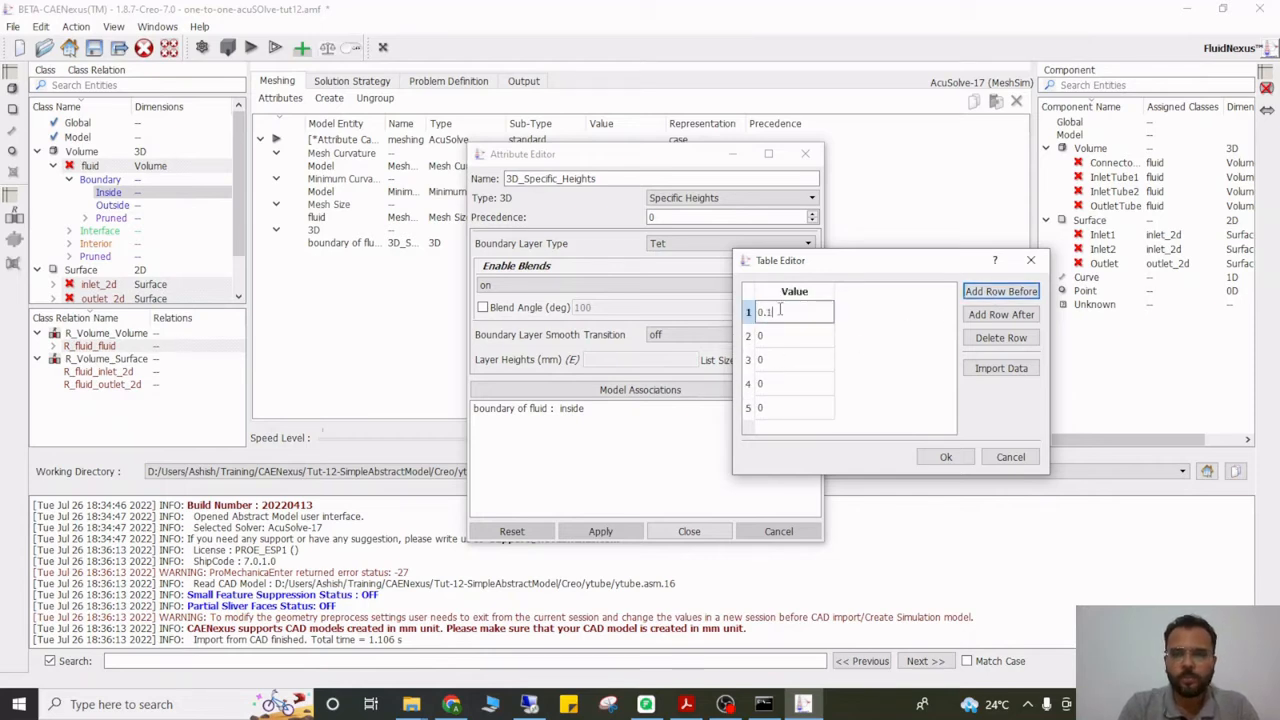
pyautogui.press('Return')
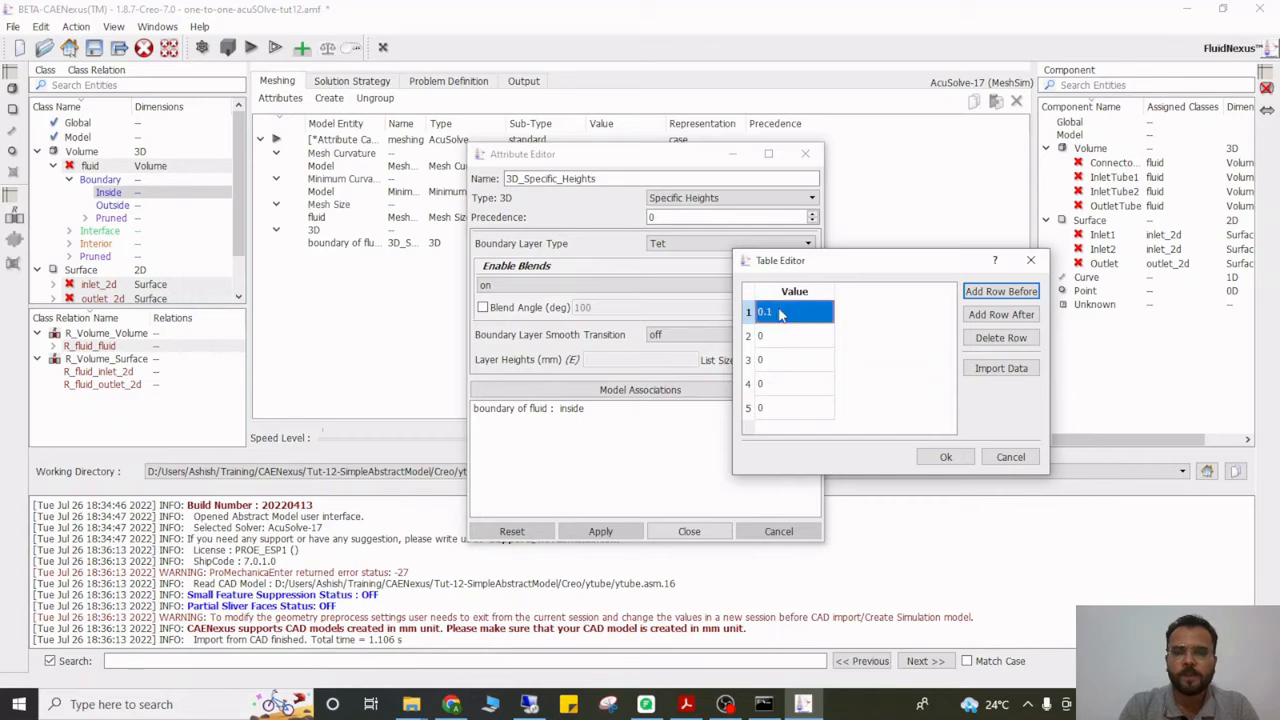
pyautogui.click(767, 338)
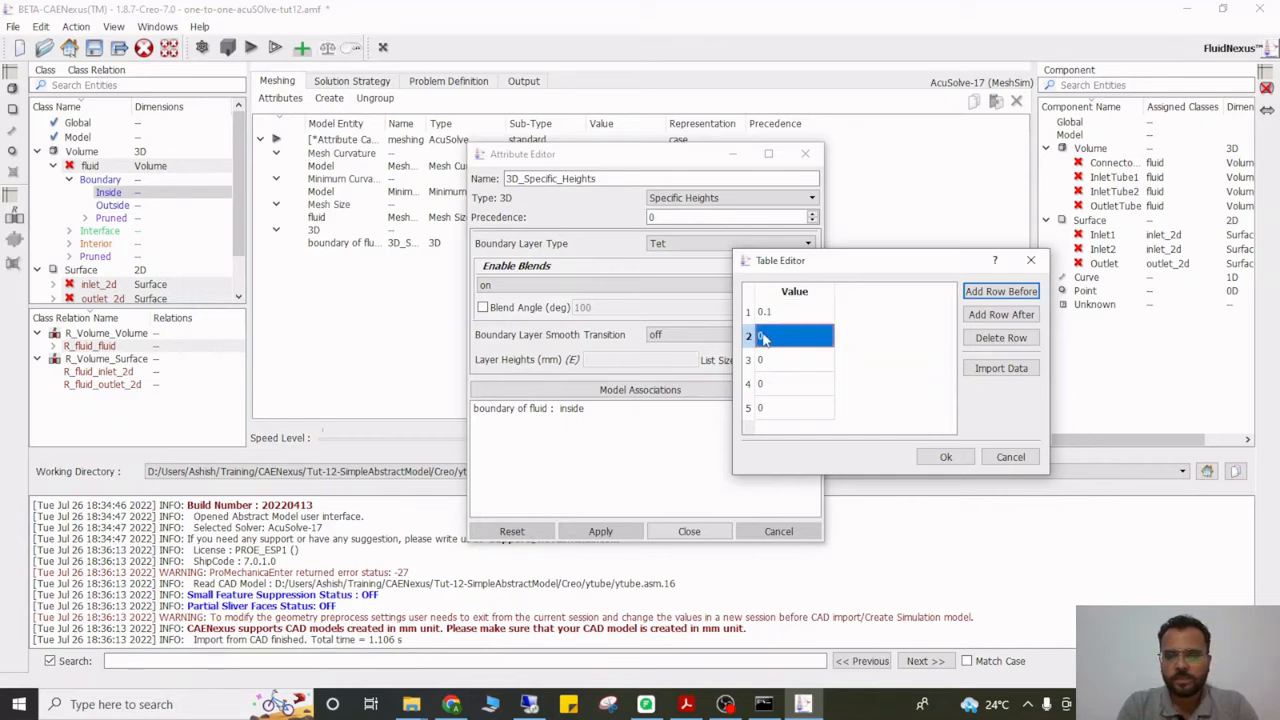
pyautogui.click(763, 337)
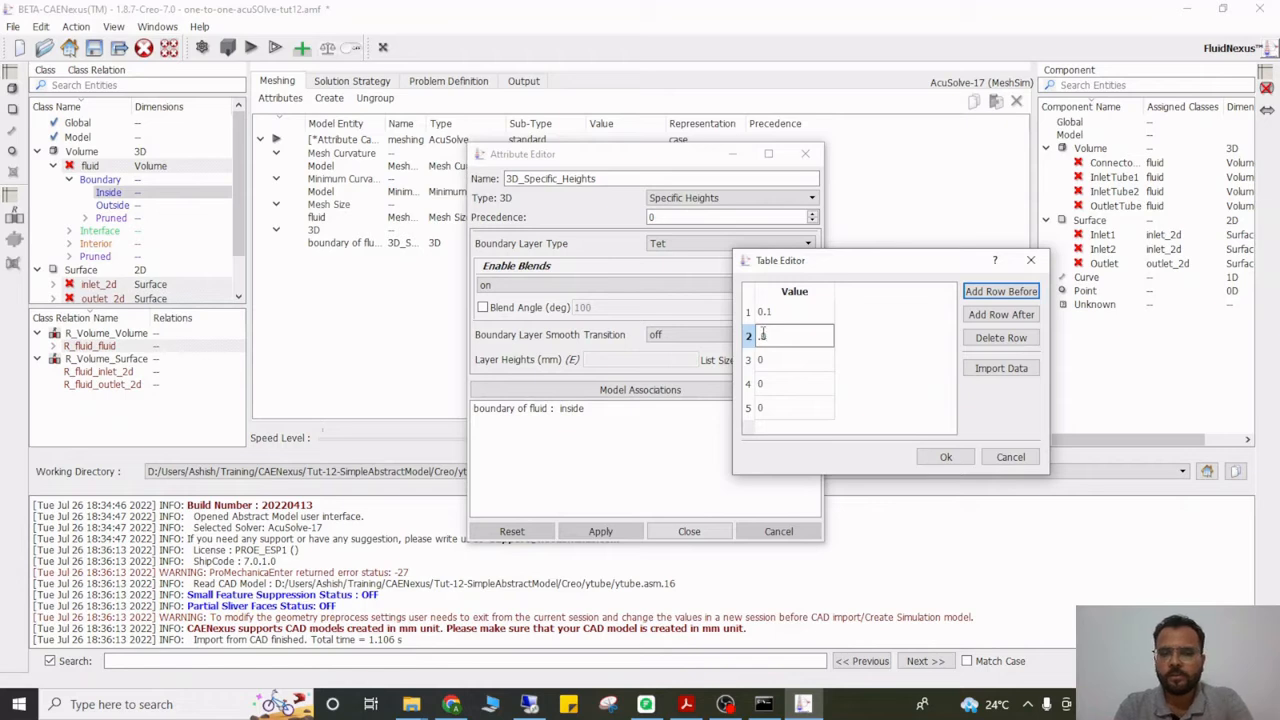
pyautogui.press('Return')
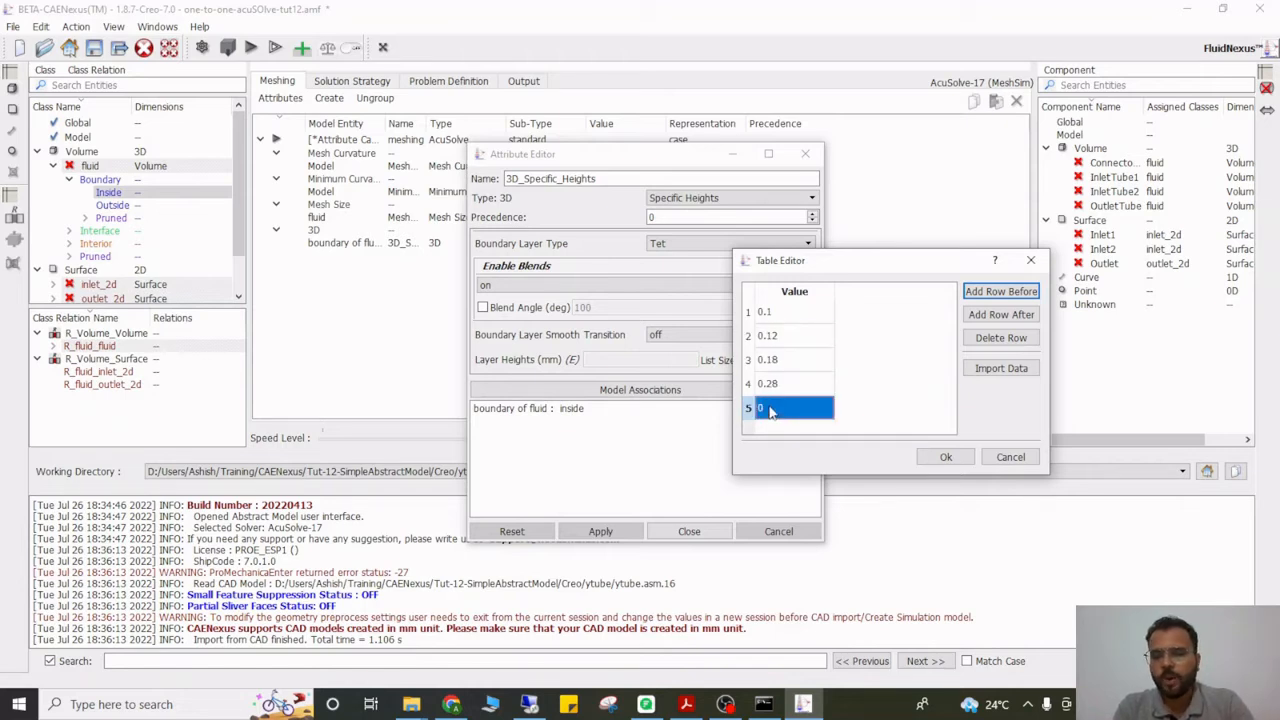
pyautogui.click(770, 409)
pyautogui.press('Return')
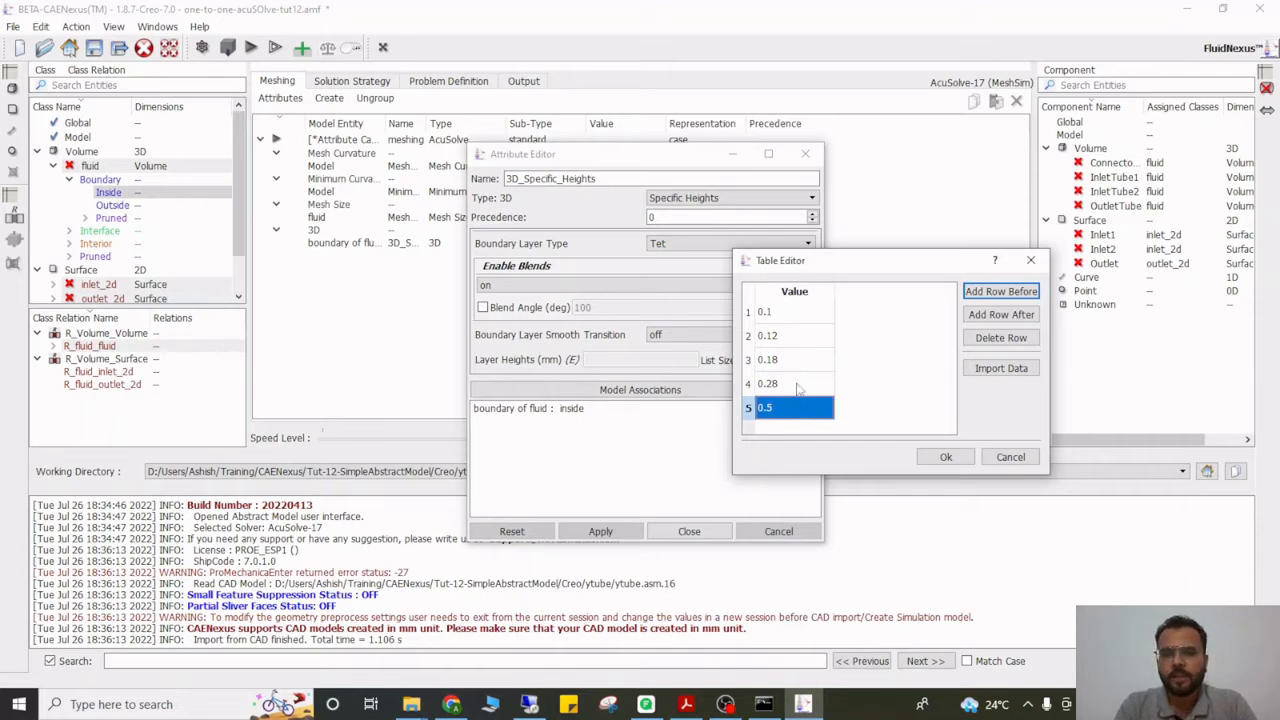
# Add two more layer heights of 1 and 2 mm at the table's end and apply the Specific Heights attribute
pyautogui.click(1001, 314)
pyautogui.click(783, 428)
pyautogui.write('1')
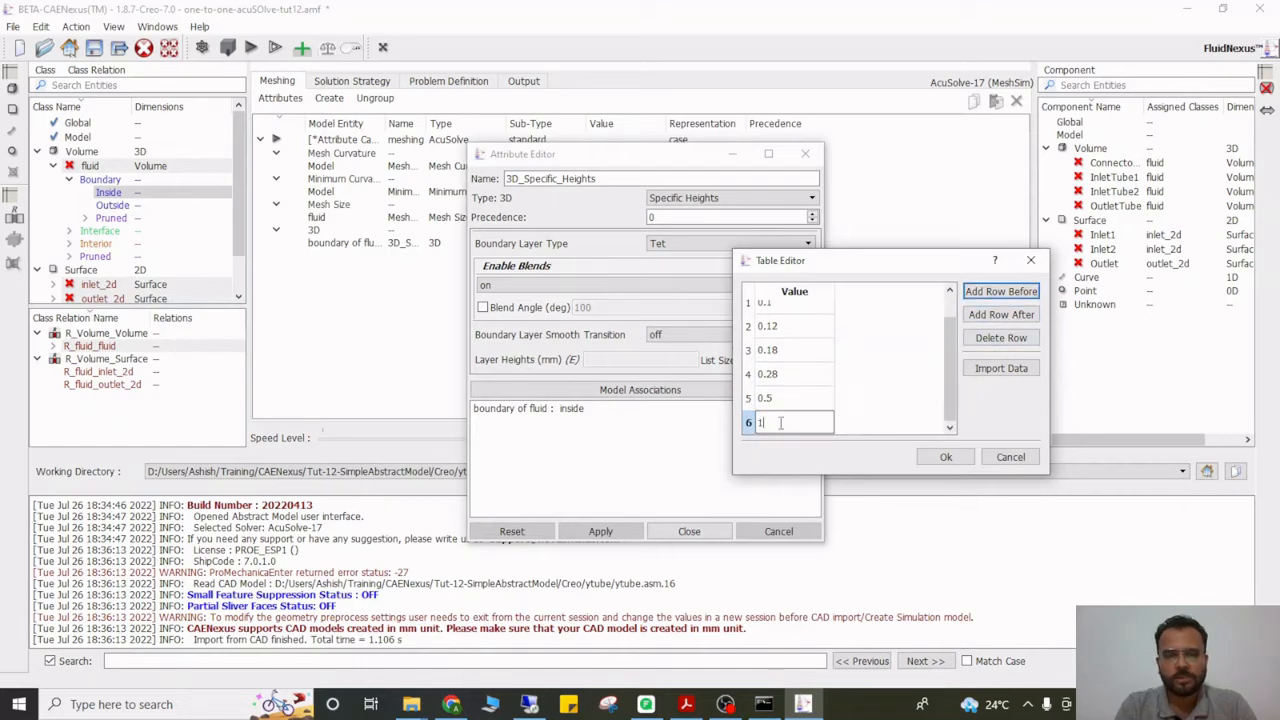
pyautogui.press('Return')
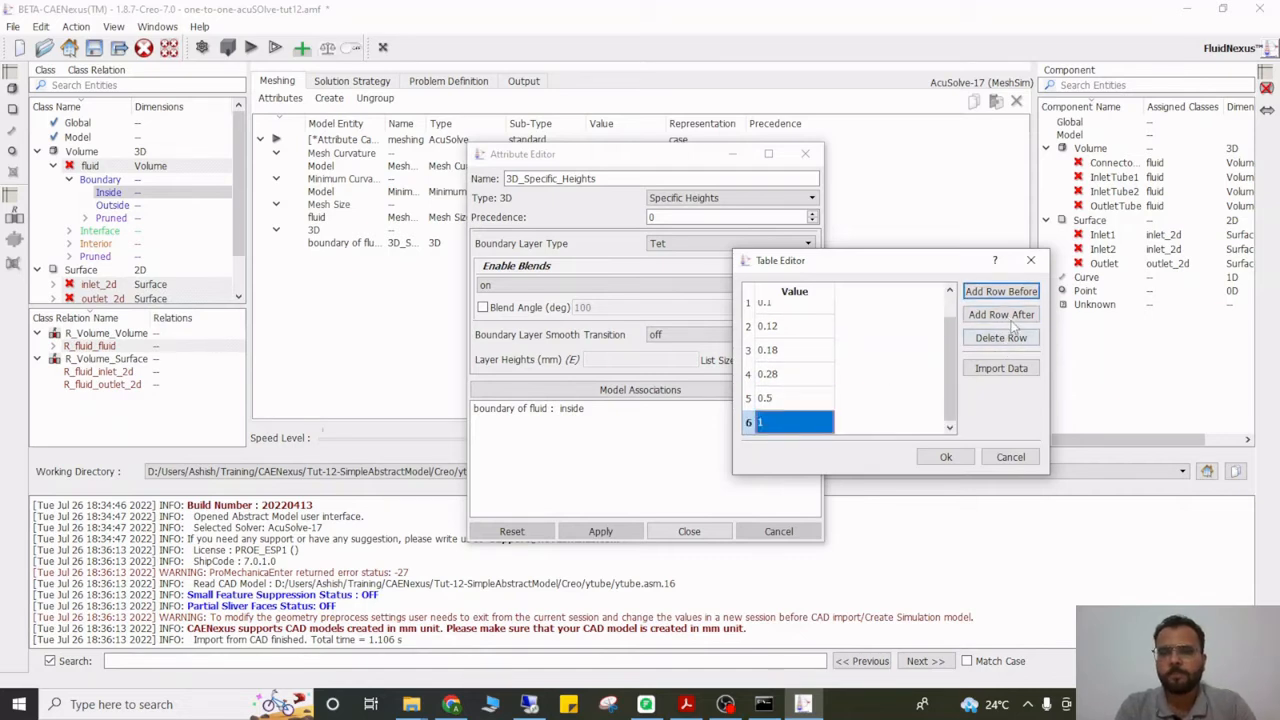
pyautogui.click(1005, 315)
pyautogui.click(776, 430)
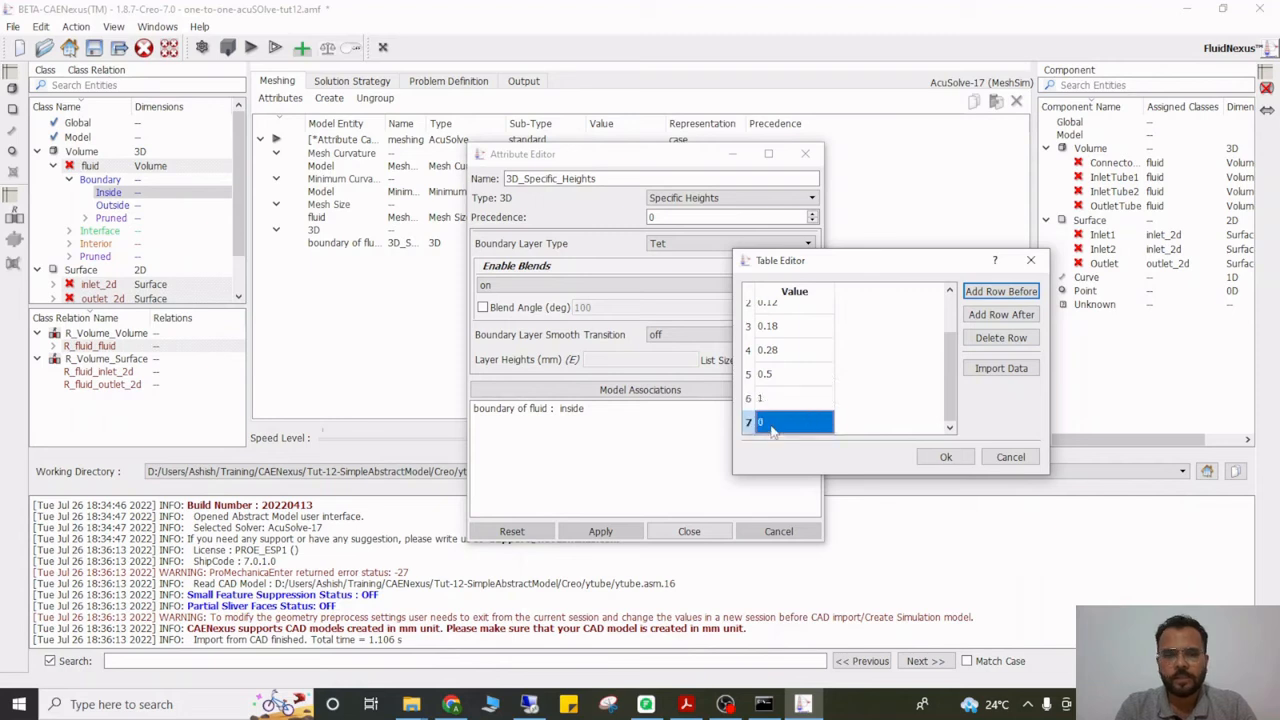
pyautogui.write('2')
pyautogui.press('Return')
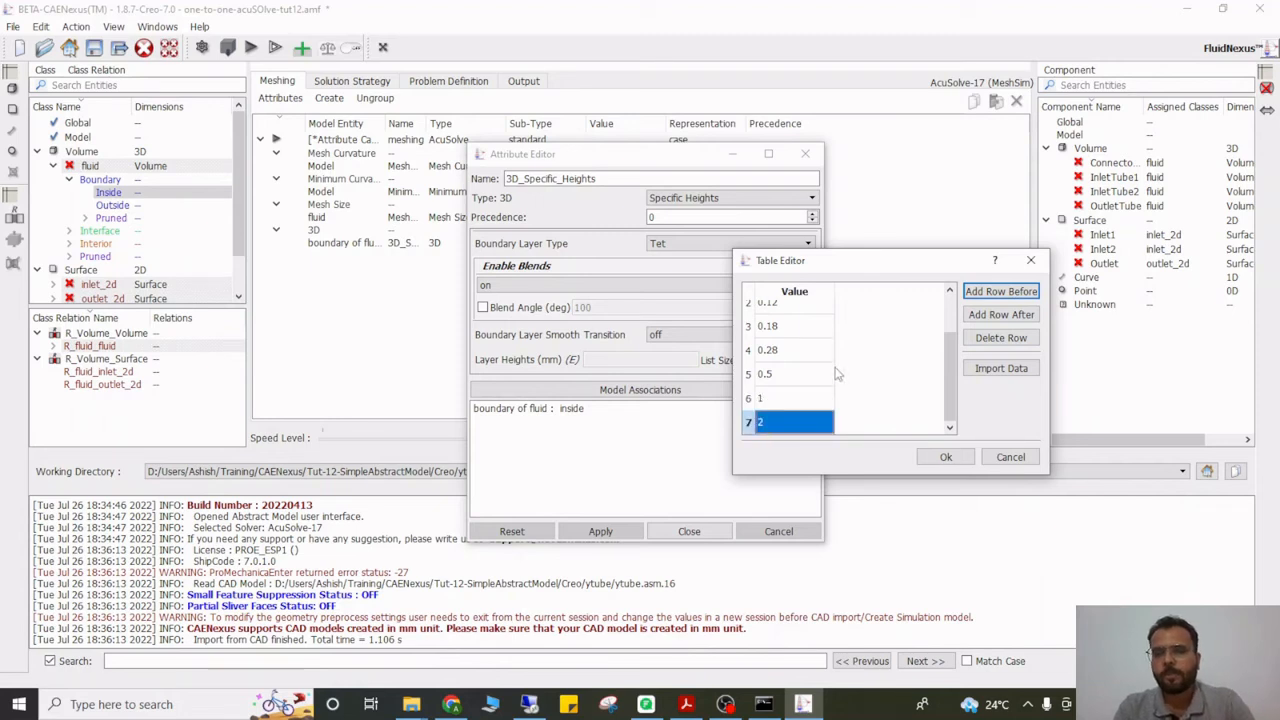
pyautogui.click(940, 457)
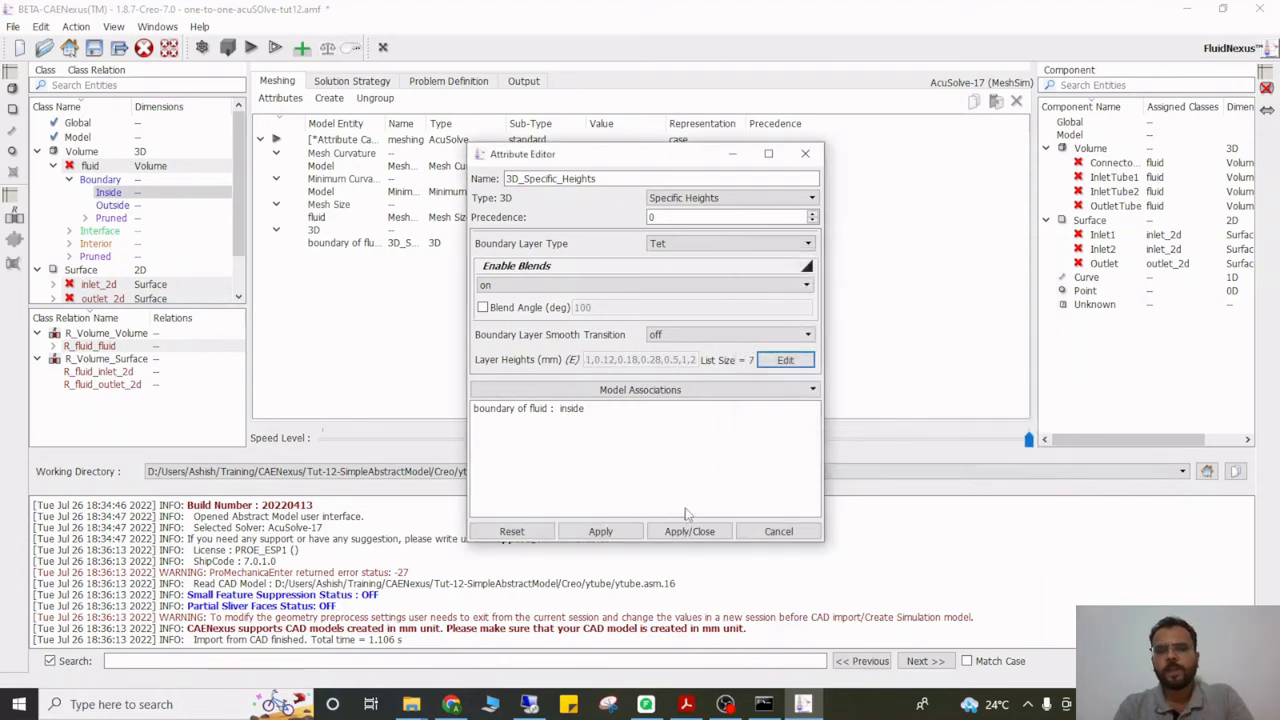
pyautogui.click(617, 534)
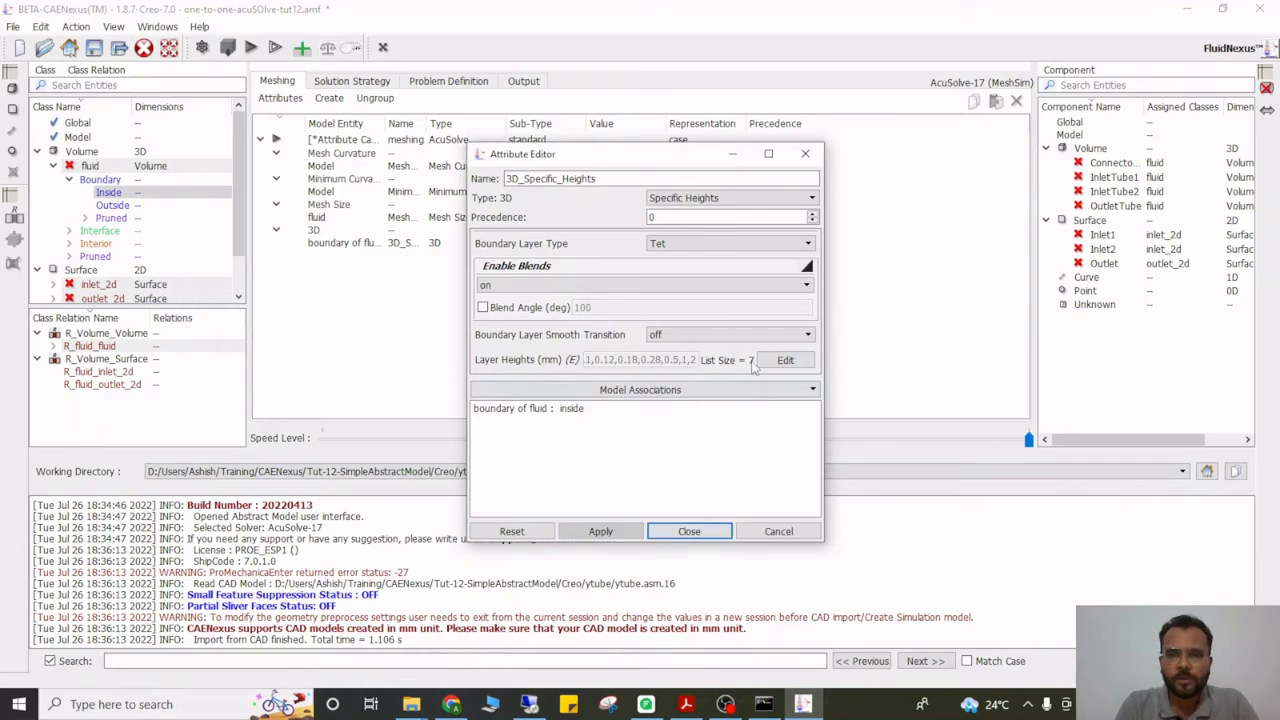
pyautogui.click(688, 531)
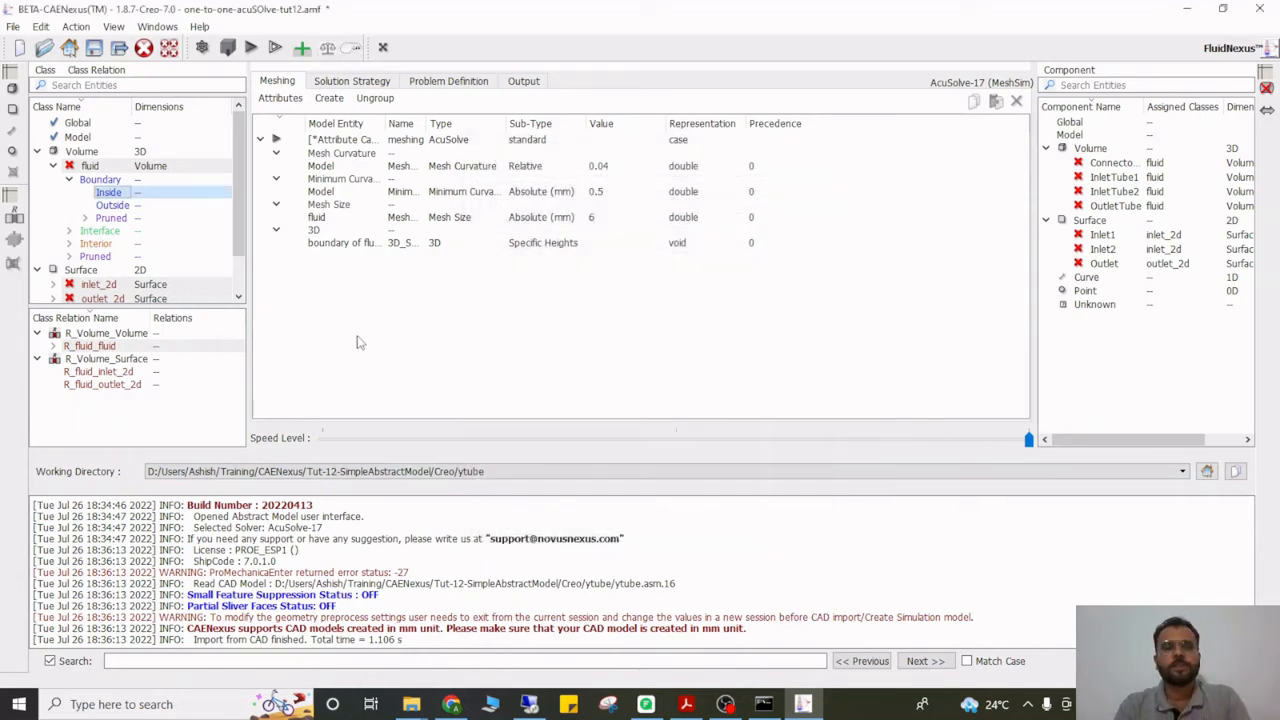
# Create a 3D boundary attribute of type No Boundary Layer on the R_fluid_inlet_2d class relation
pyautogui.click(53, 166)
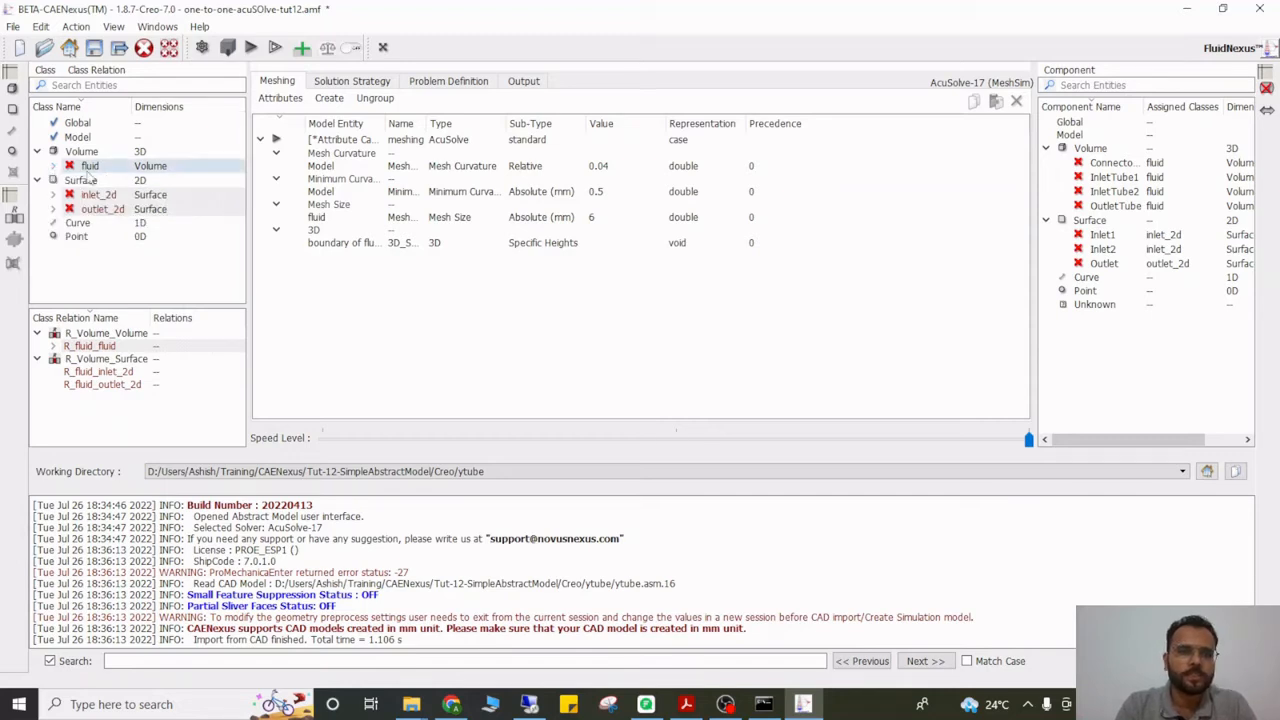
pyautogui.click(118, 373)
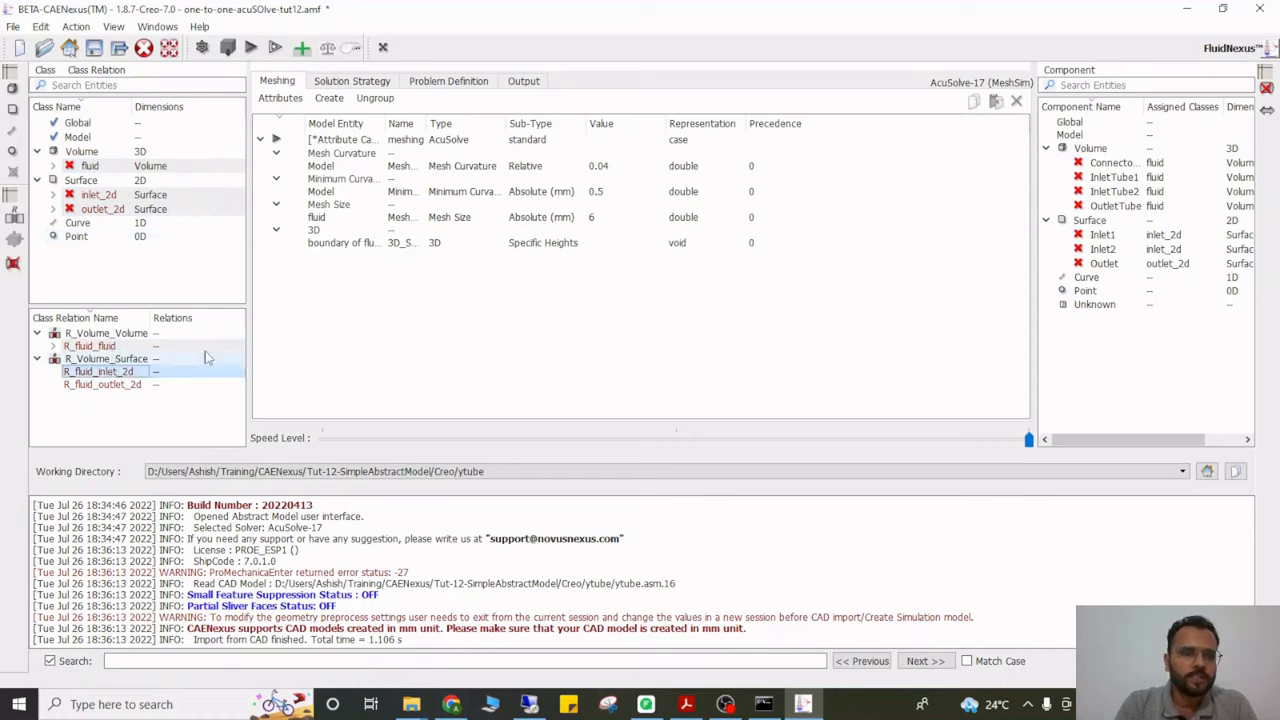
pyautogui.click(329, 98)
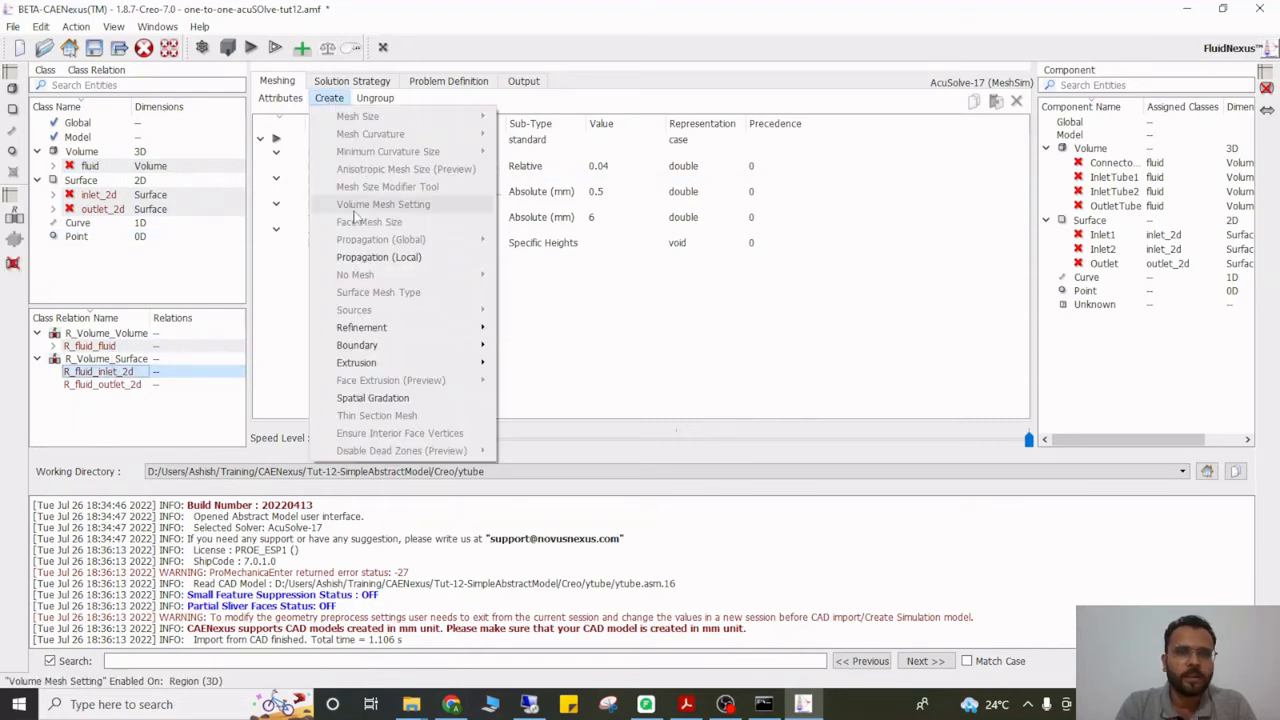
pyautogui.moveTo(470, 345)
pyautogui.moveTo(521, 346)
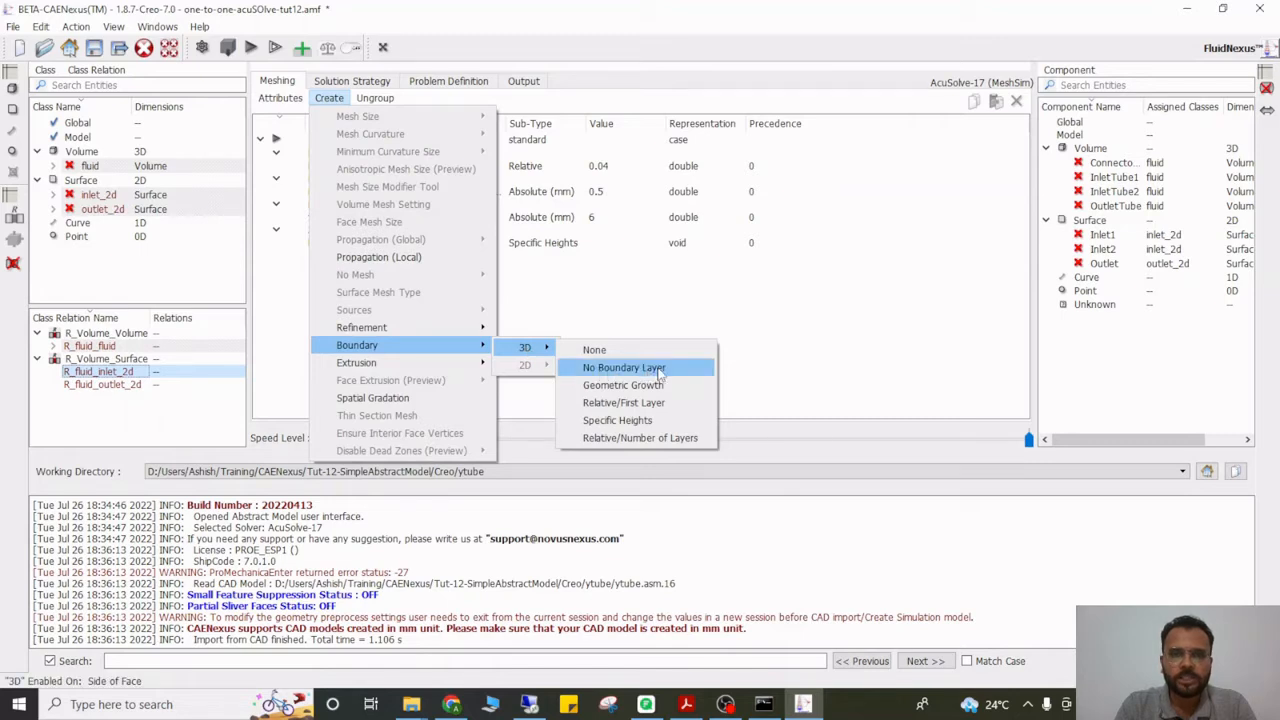
pyautogui.click(623, 367)
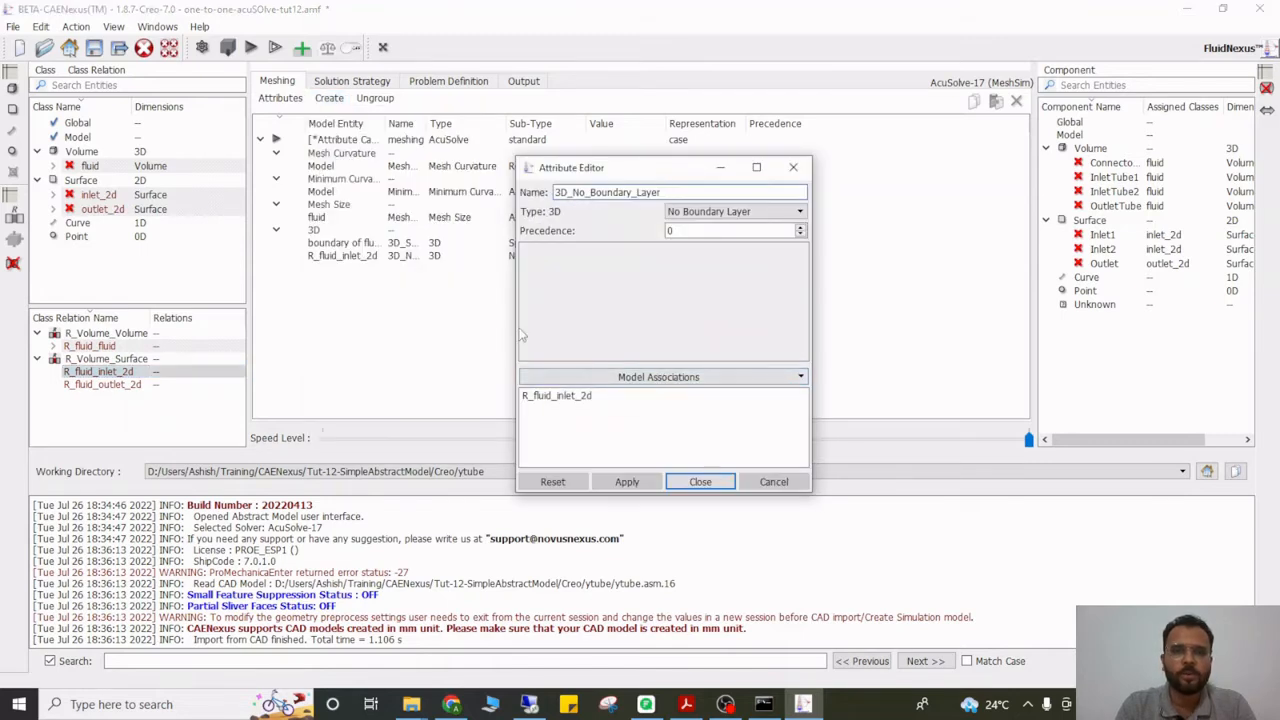
pyautogui.click(699, 480)
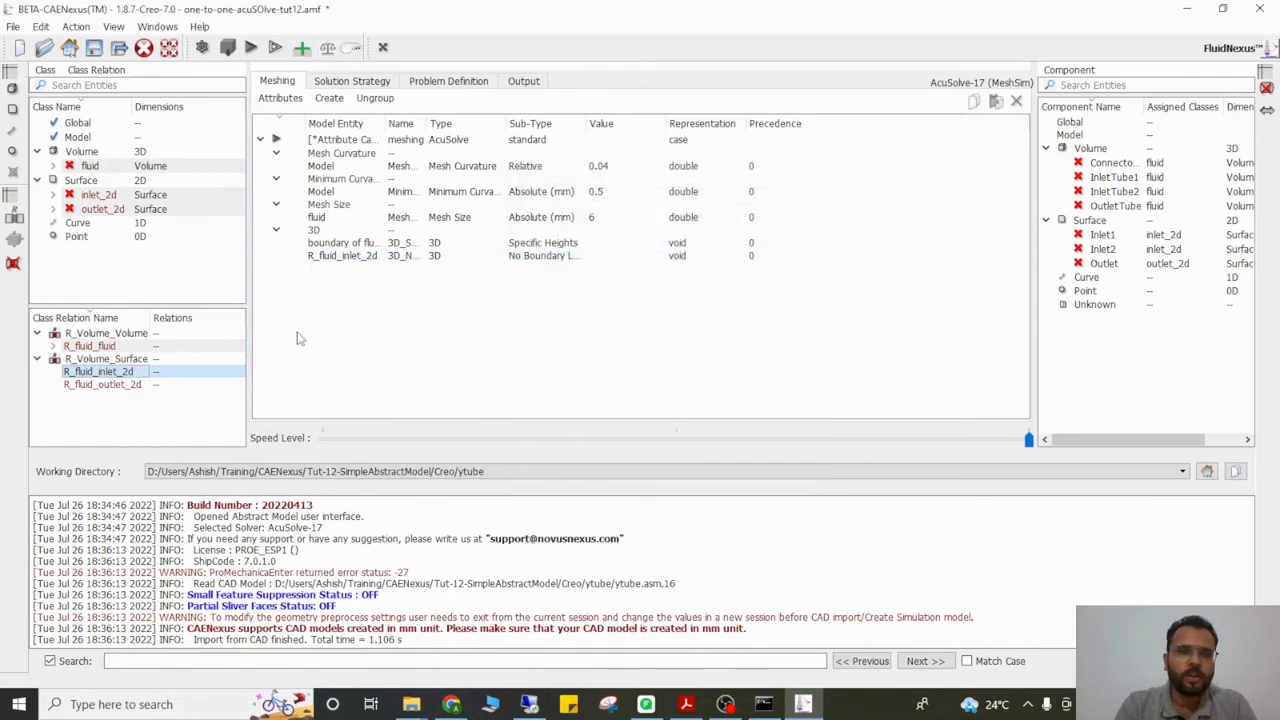
# Create a 3D boundary attribute of type No Boundary Layer on the R_fluid_outlet_2d class relation
pyautogui.click(127, 389)
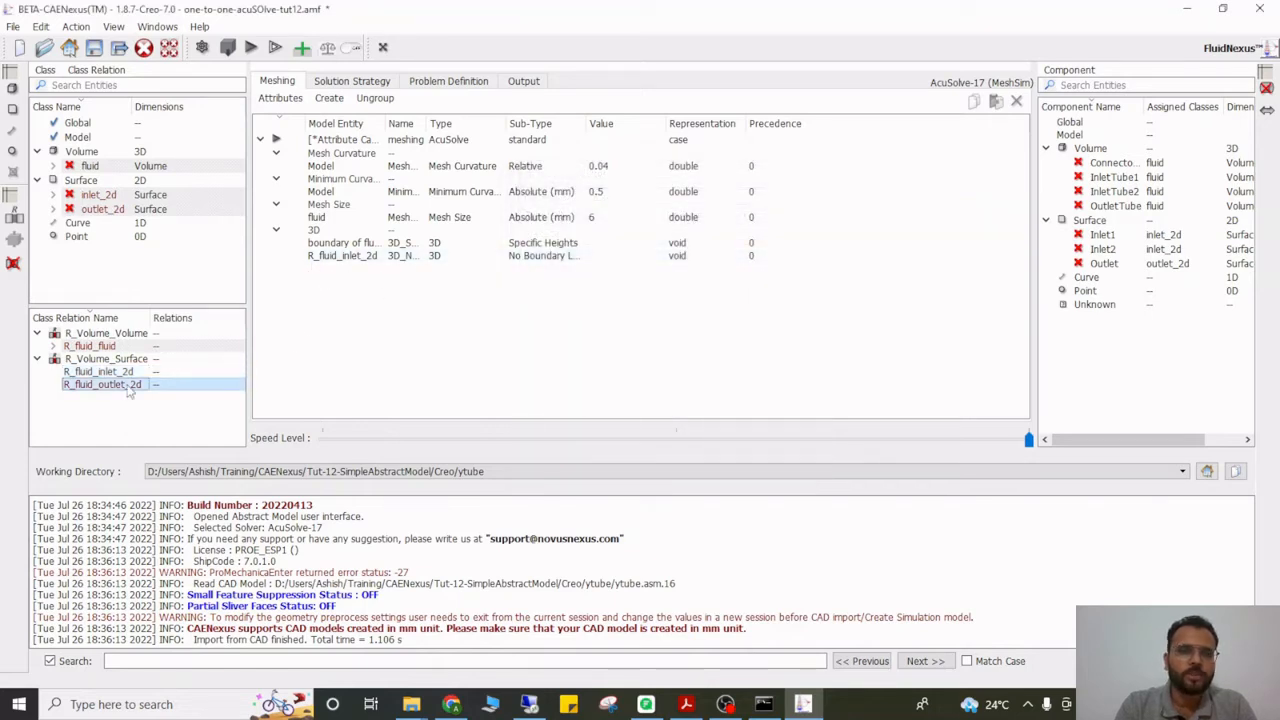
pyautogui.click(334, 100)
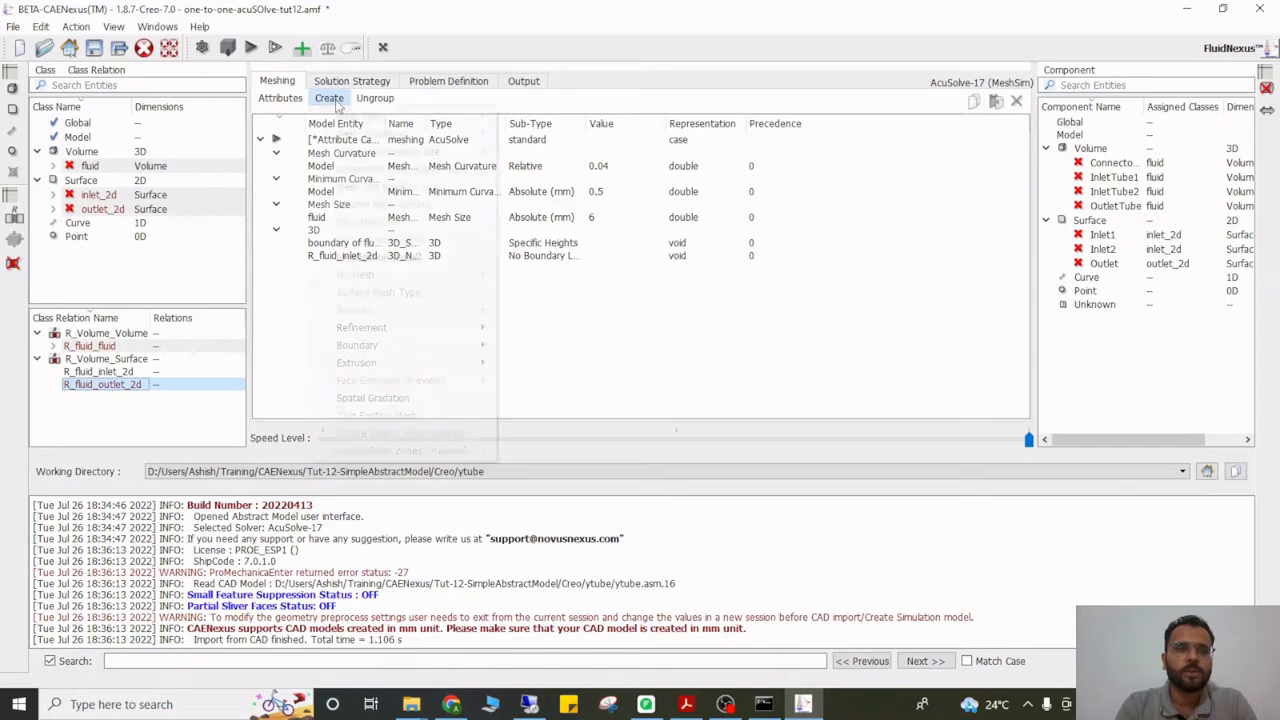
pyautogui.moveTo(424, 347)
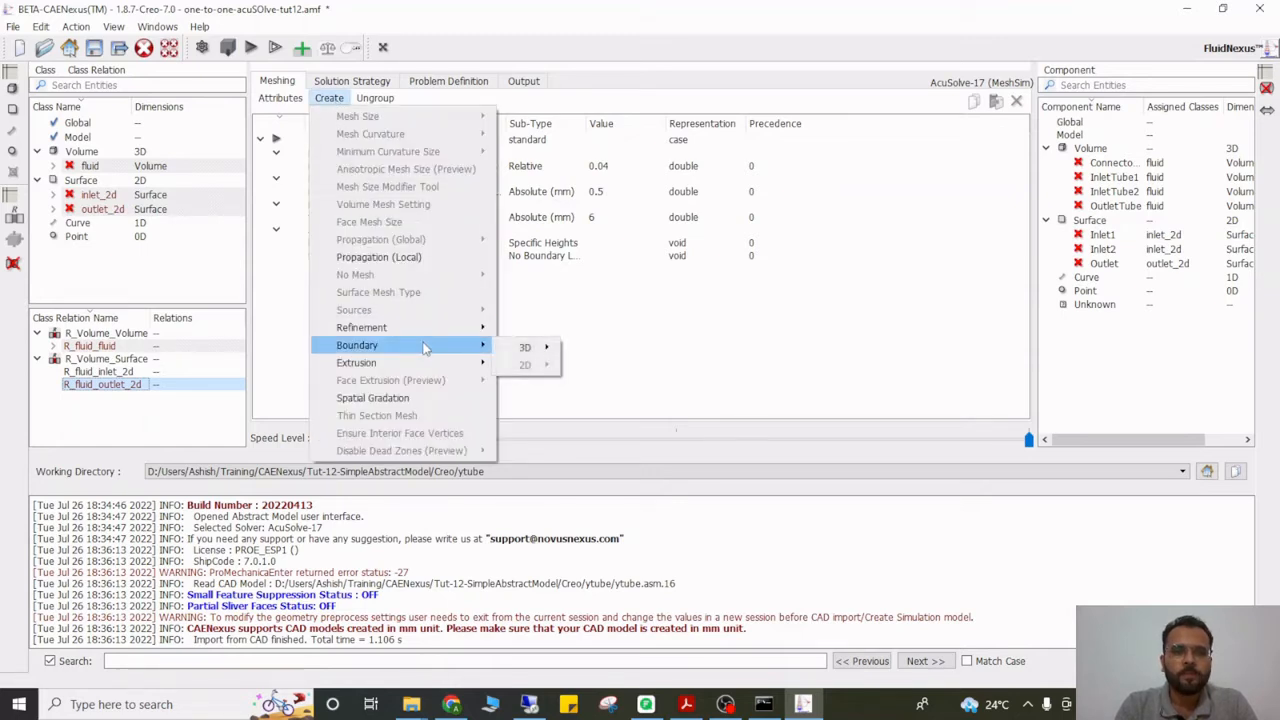
pyautogui.moveTo(540, 350)
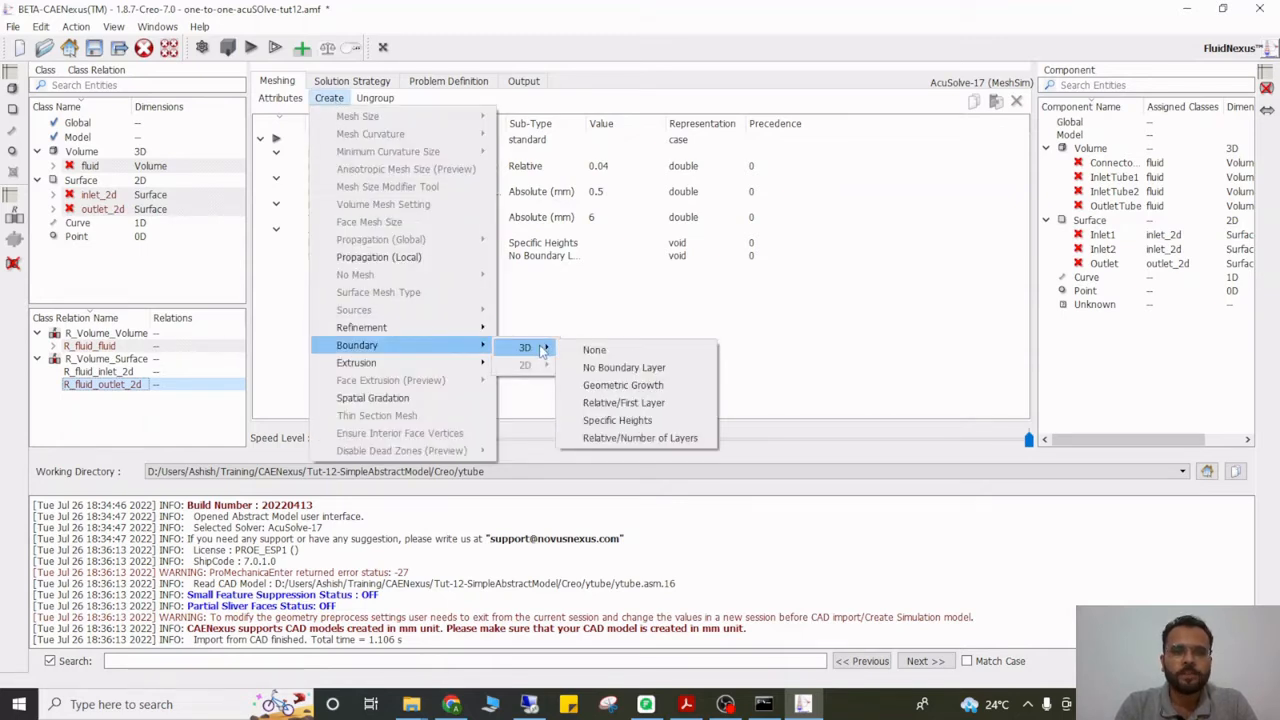
pyautogui.click(600, 368)
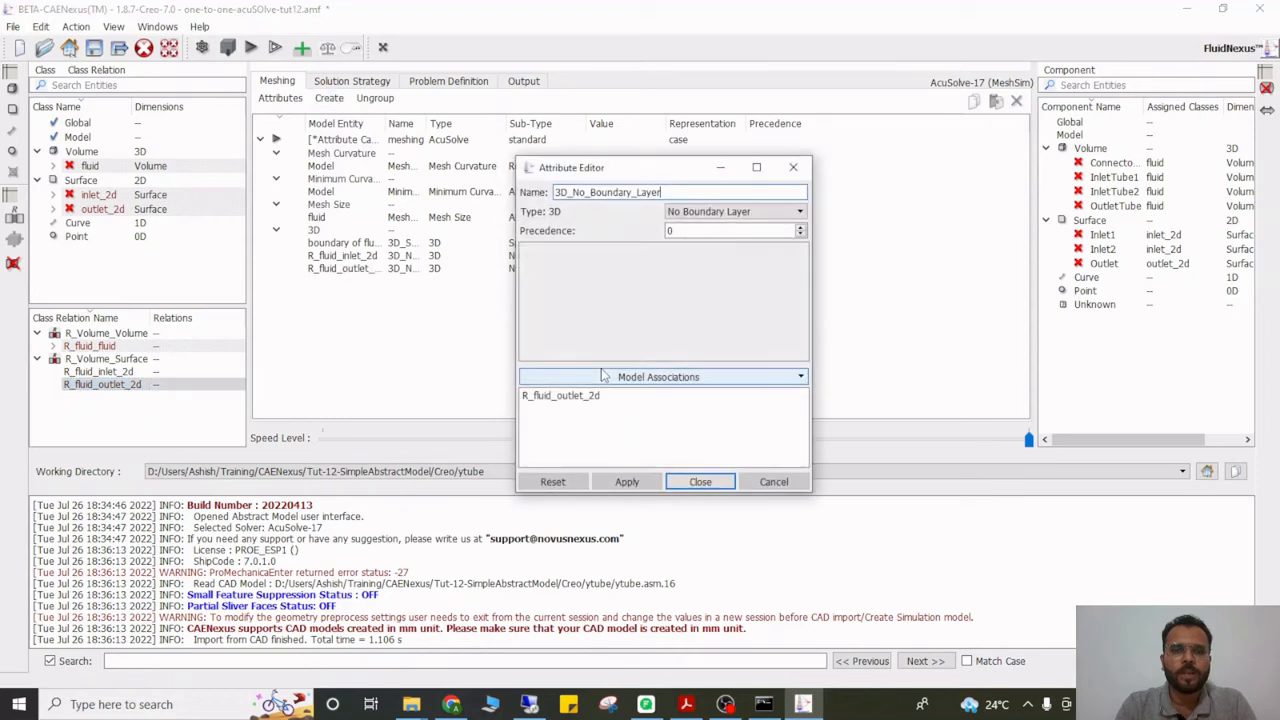
pyautogui.click(699, 482)
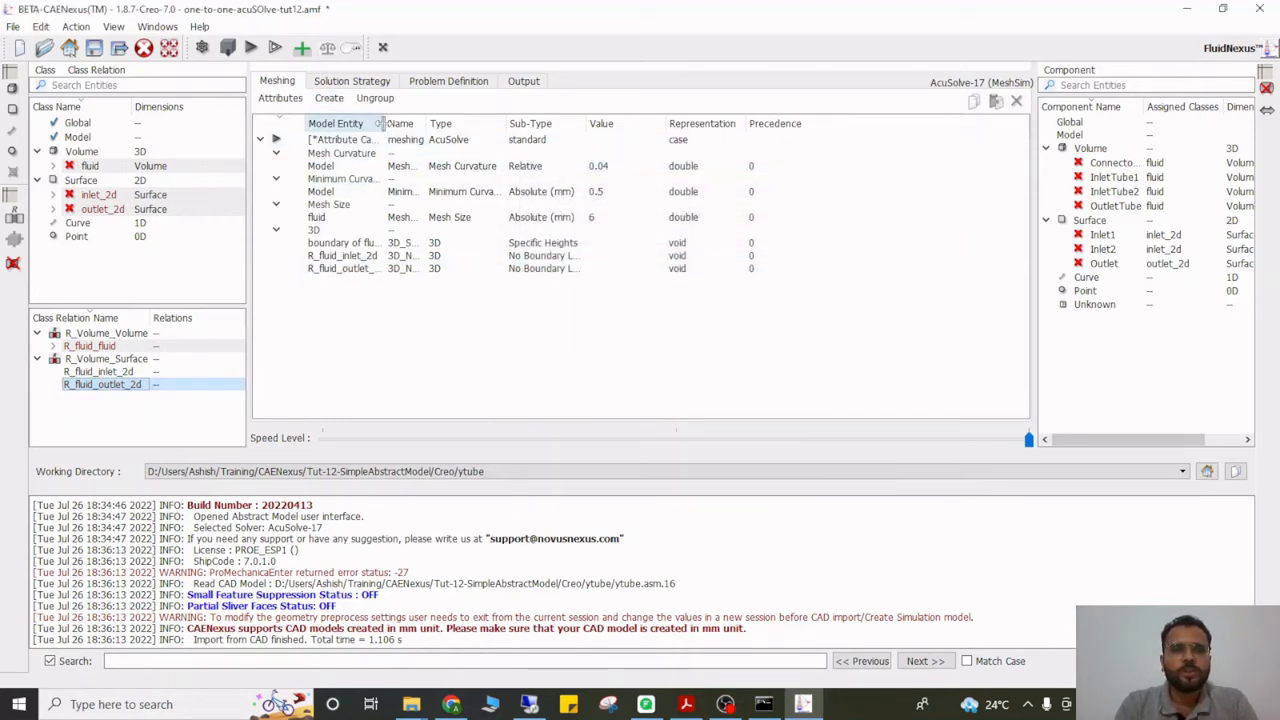
# Ungroup the meshing attribute list and widen its Model Entity column to show the full entity names
pyautogui.moveTo(384, 121); pyautogui.dragTo(422, 120)
pyautogui.click(375, 98)
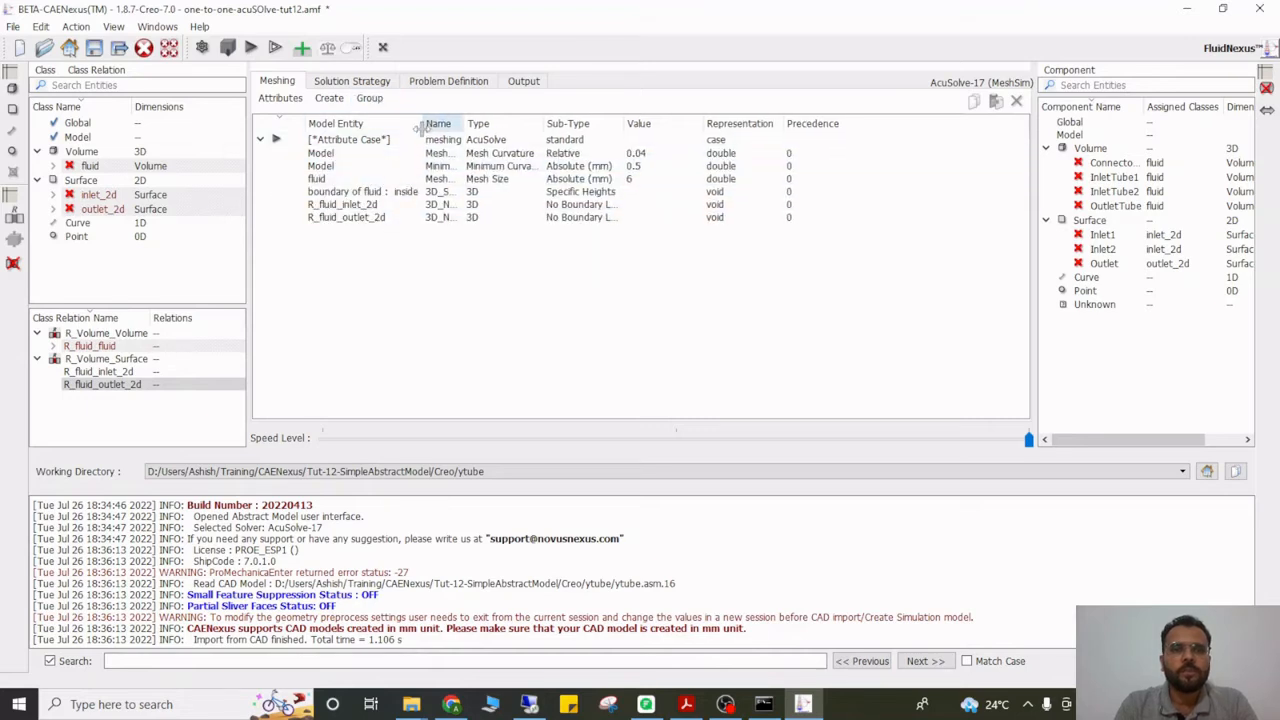
pyautogui.moveTo(424, 124); pyautogui.dragTo(433, 132)
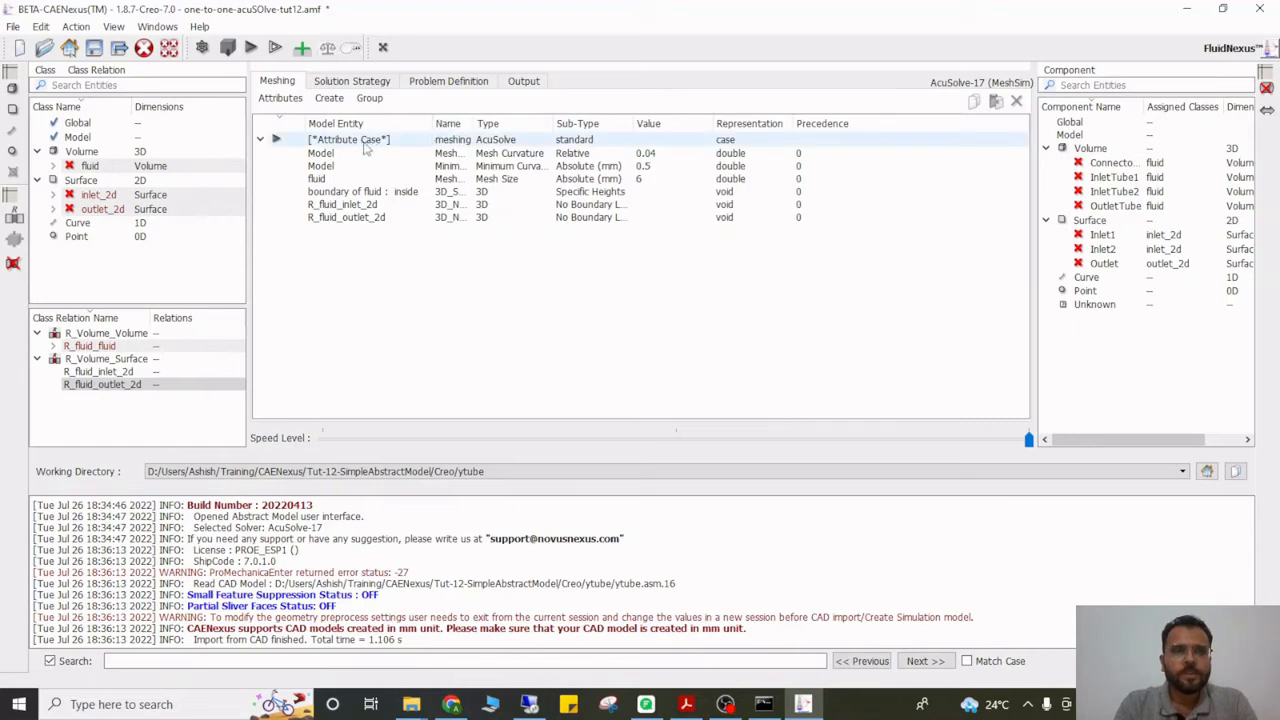
# Create a static 2.1 ANALYSIS solution strategy attribute from the AcuSolve global commands on the Global class
pyautogui.click(345, 82)
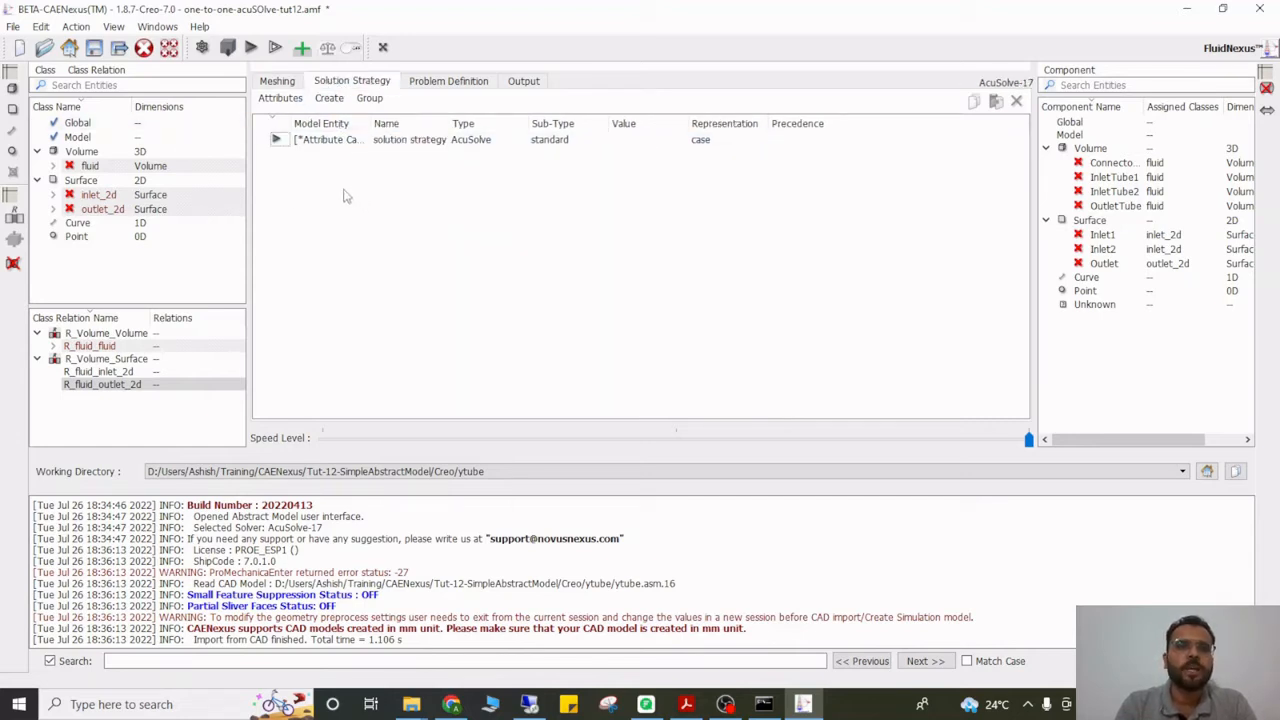
pyautogui.click(80, 122)
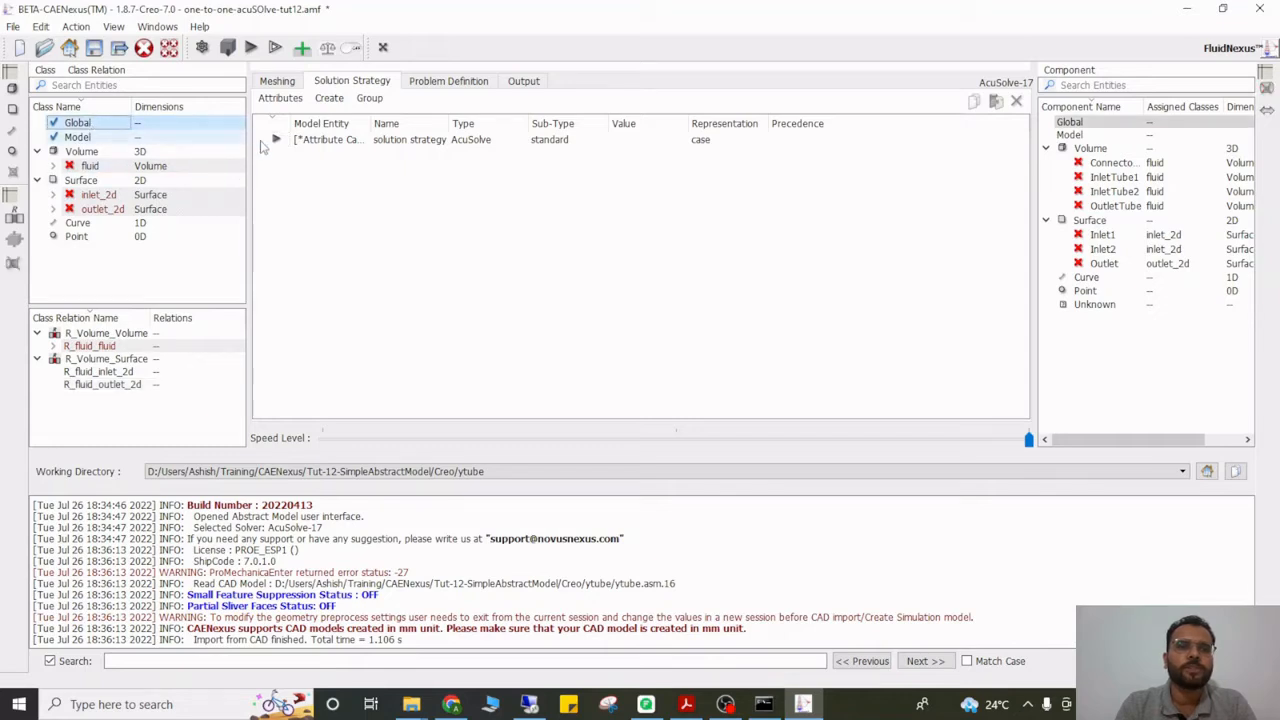
pyautogui.click(336, 100)
pyautogui.moveTo(450, 122)
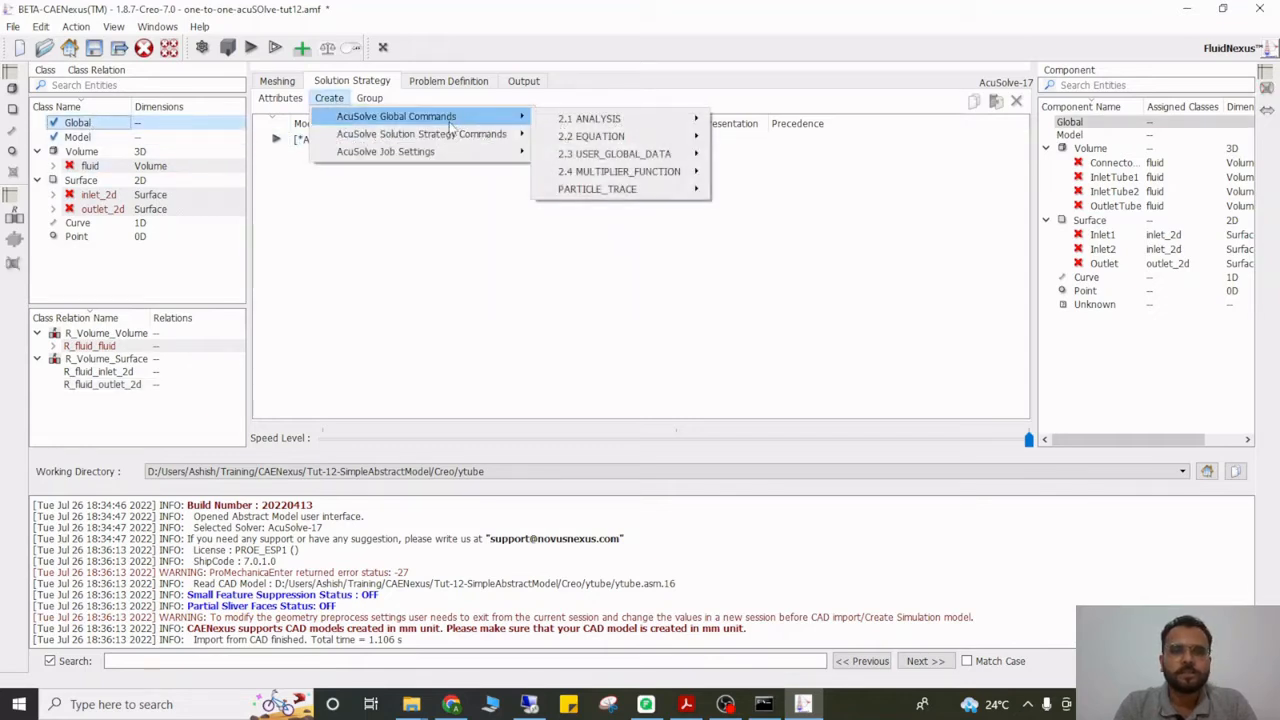
pyautogui.moveTo(678, 120)
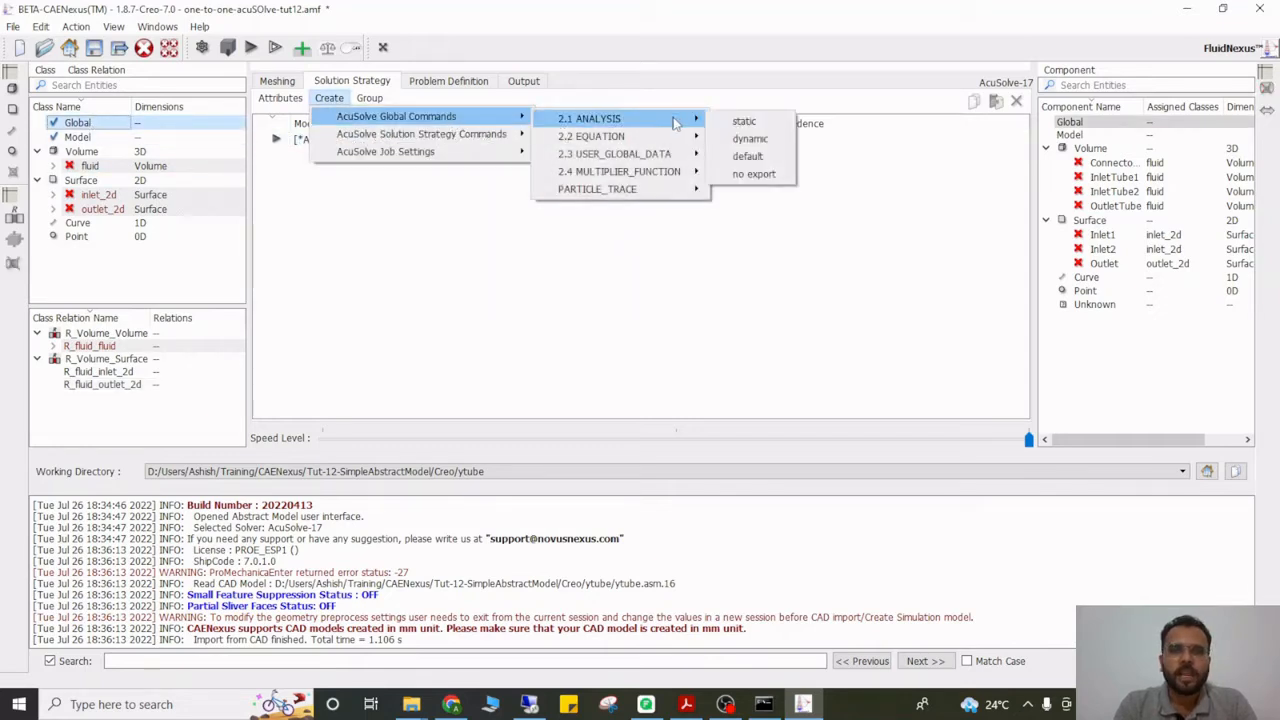
pyautogui.click(744, 121)
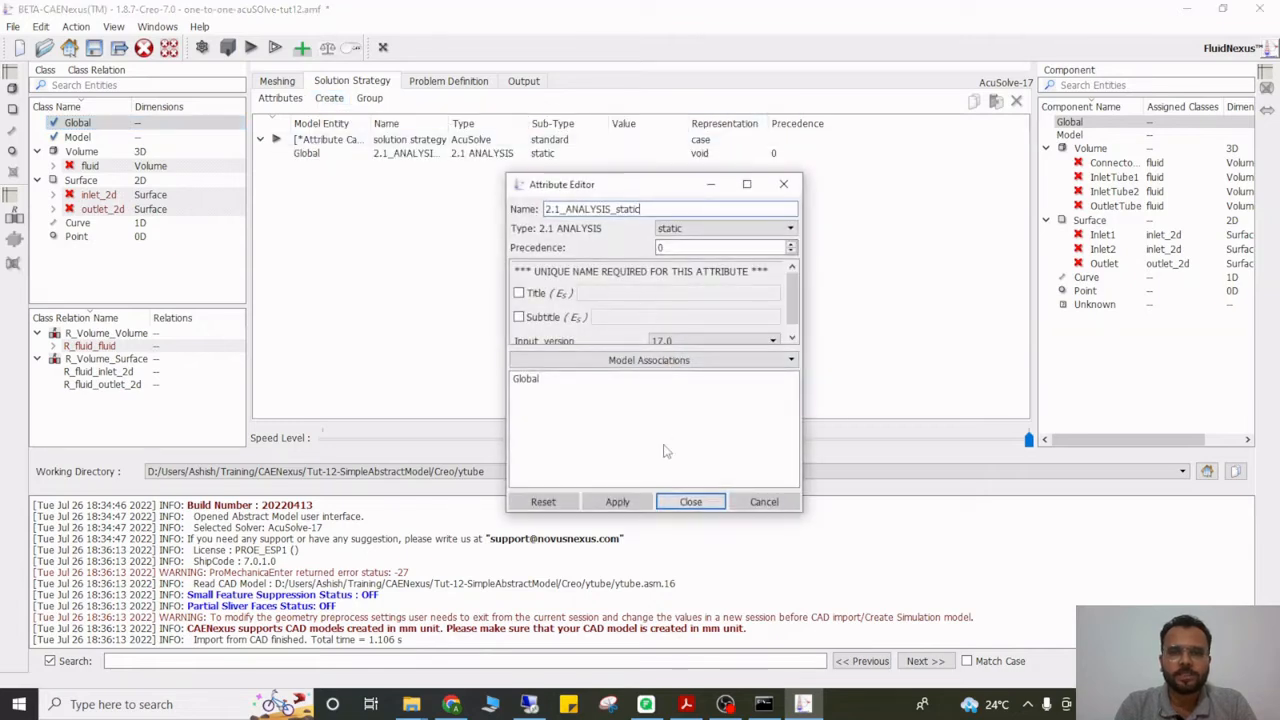
pyautogui.click(672, 502)
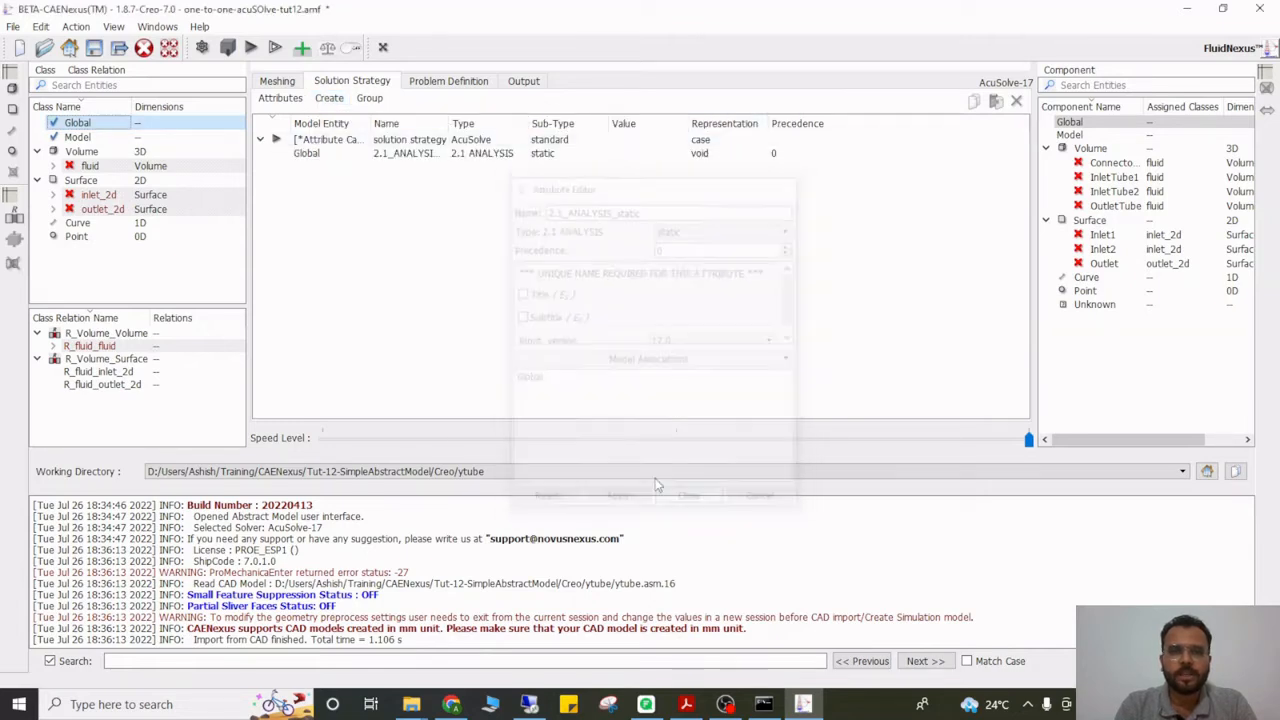
# Create a specified 2.2 EQUATION solution strategy attribute from the AcuSolve global commands on the Global class
pyautogui.click(90, 123)
pyautogui.click(329, 98)
pyautogui.moveTo(487, 121)
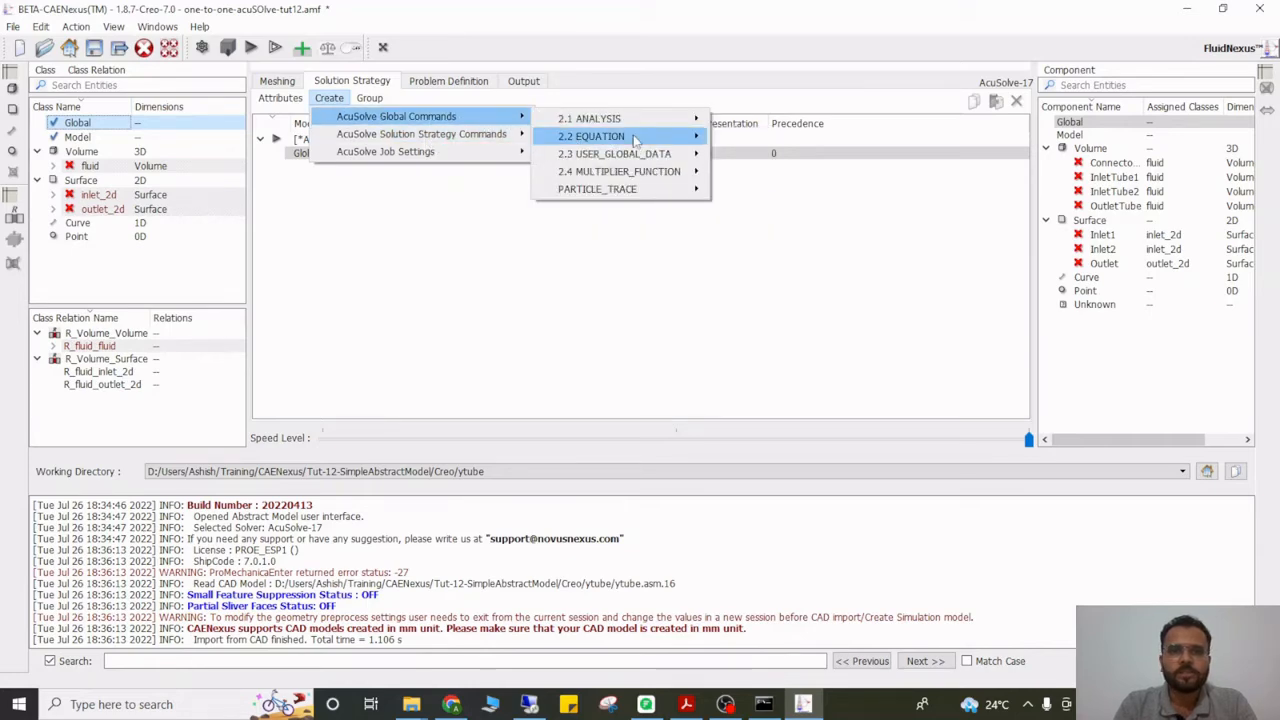
pyautogui.moveTo(635, 140)
pyautogui.click(748, 140)
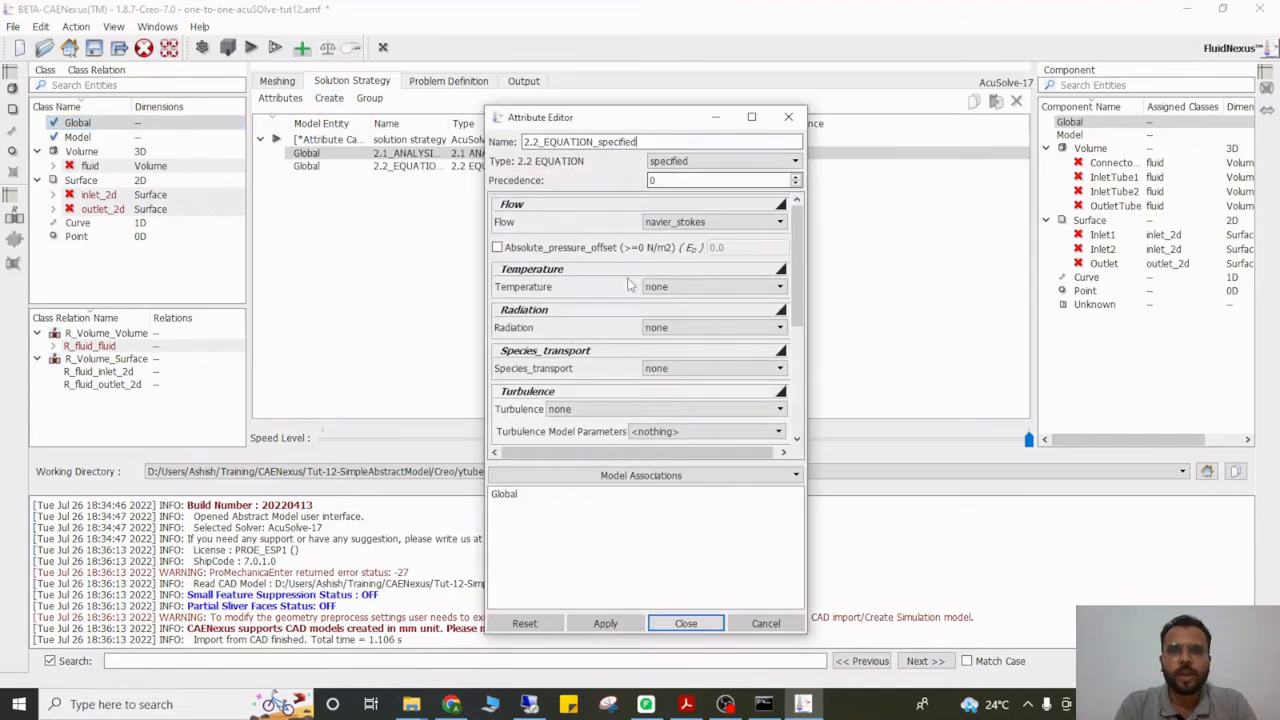
# Set the turbulence model of the 2.2 EQUATION attribute to spalart_allmaras and apply it
pyautogui.scroll(-2, 612, 320)
pyautogui.click(622, 334)
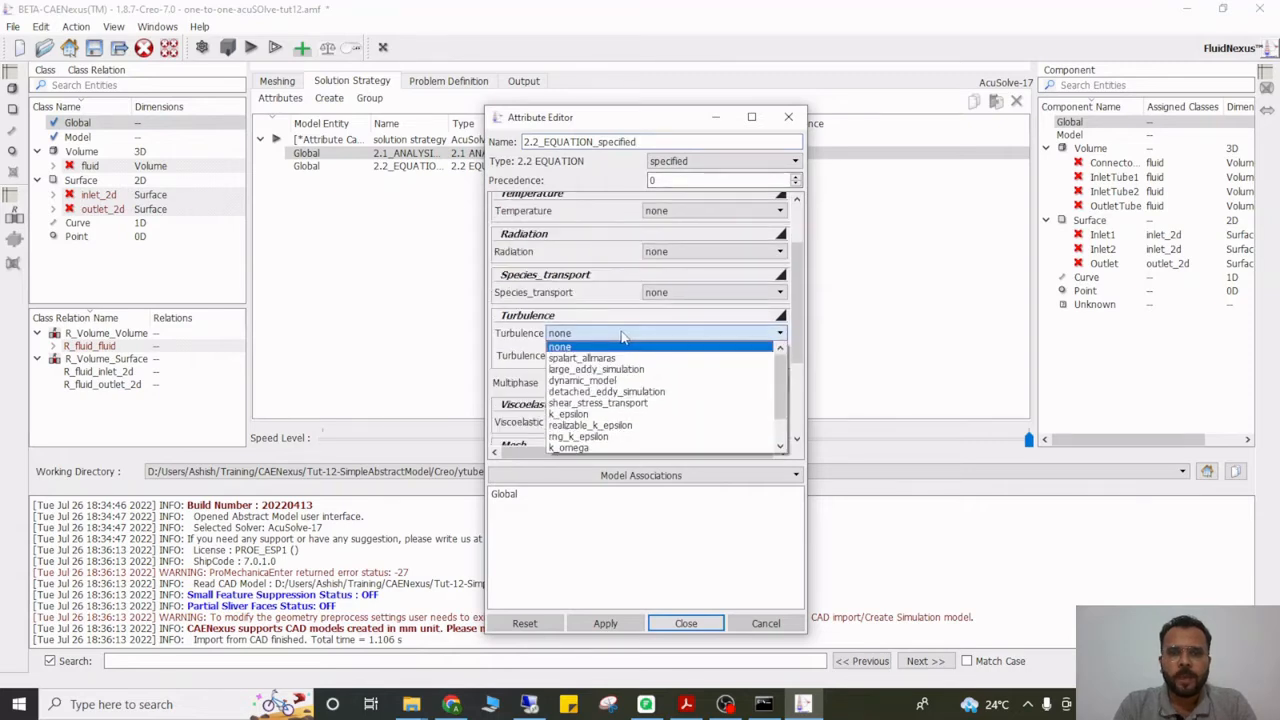
pyautogui.click(601, 358)
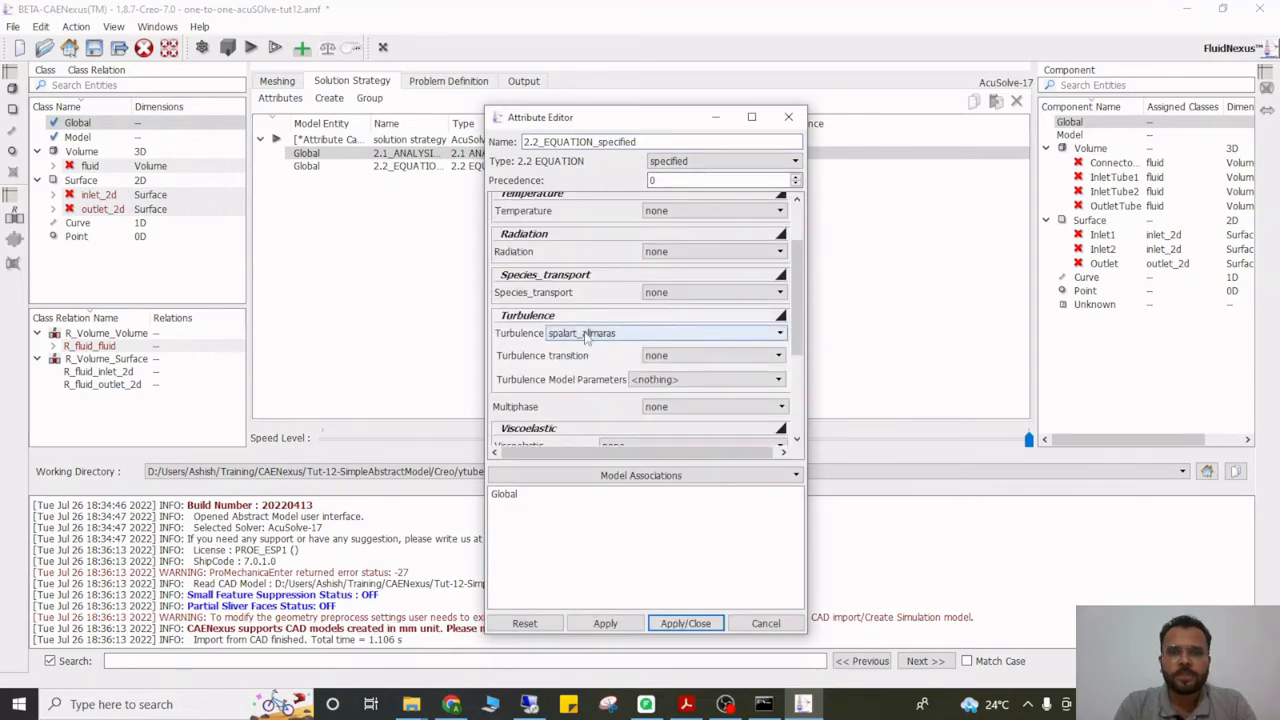
pyautogui.scroll(-3, 584, 306)
pyautogui.scroll(-2, 581, 299)
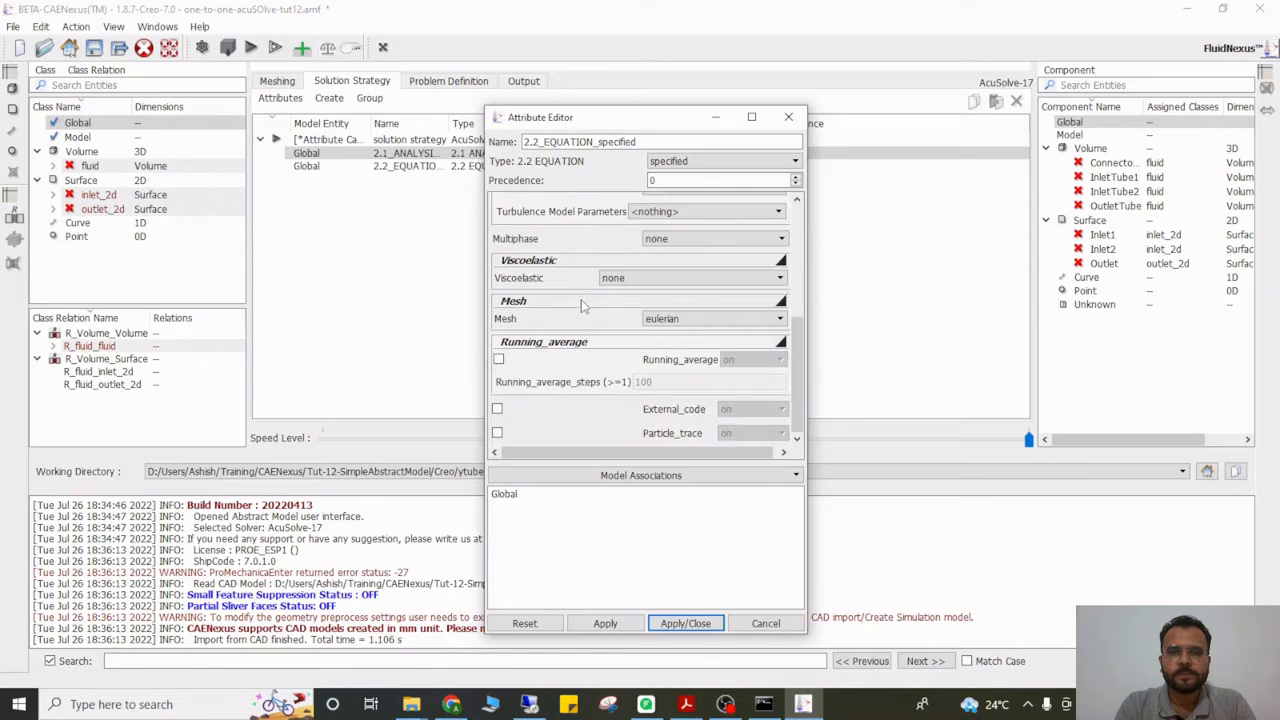
pyautogui.click(670, 624)
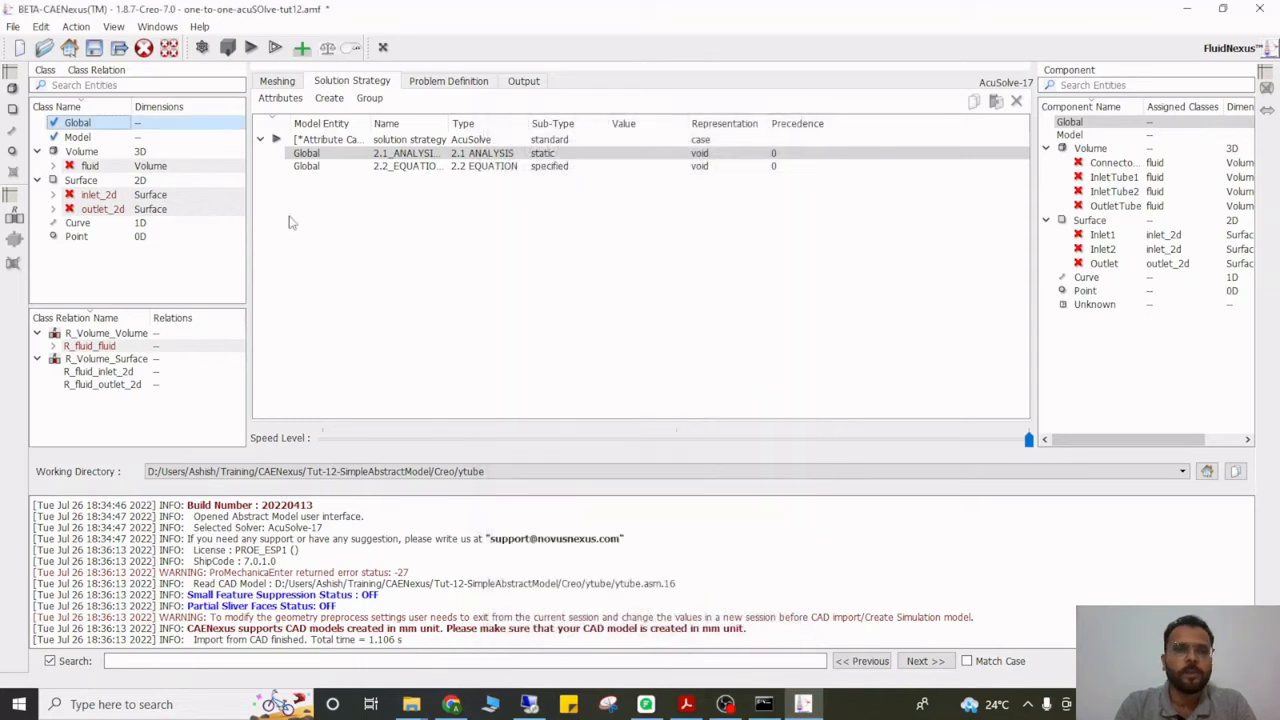
# Create a specified 3.1 AUTO_SOLUTION_STRATEGY attribute from the AcuSolve solution strategy commands on the Global class
pyautogui.click(98, 125)
pyautogui.click(330, 98)
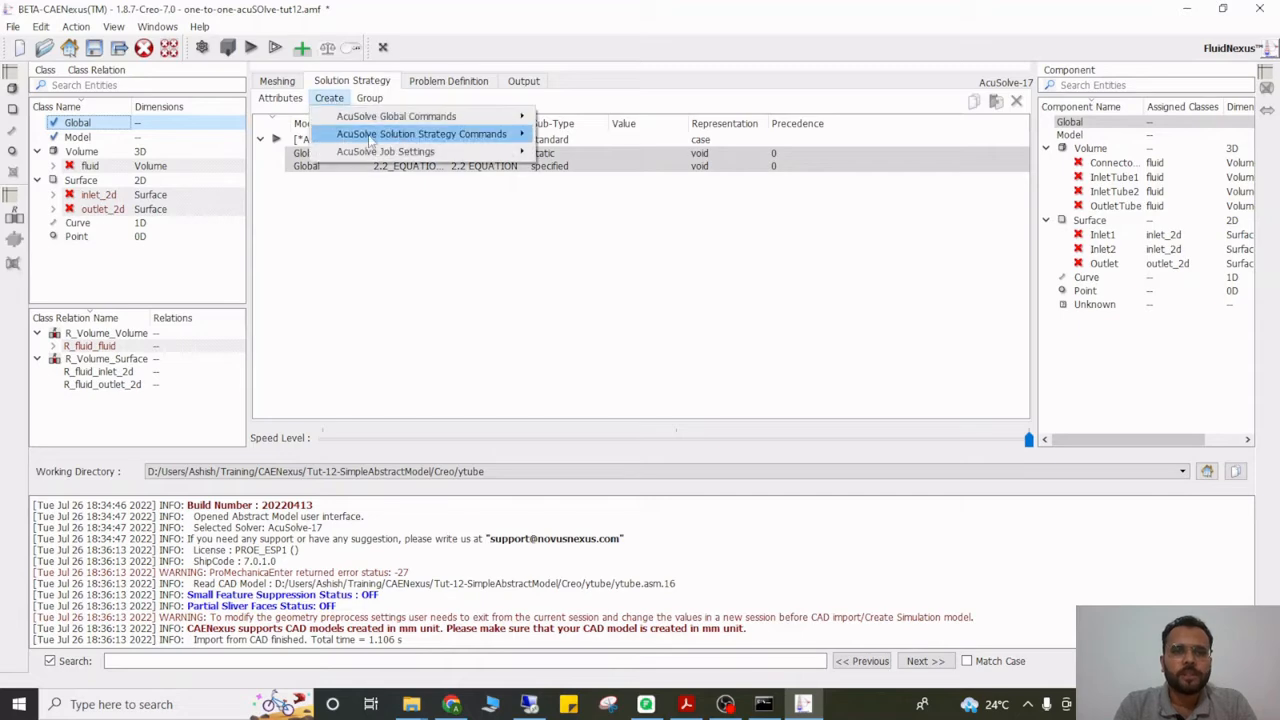
pyautogui.moveTo(436, 136)
pyautogui.moveTo(703, 147)
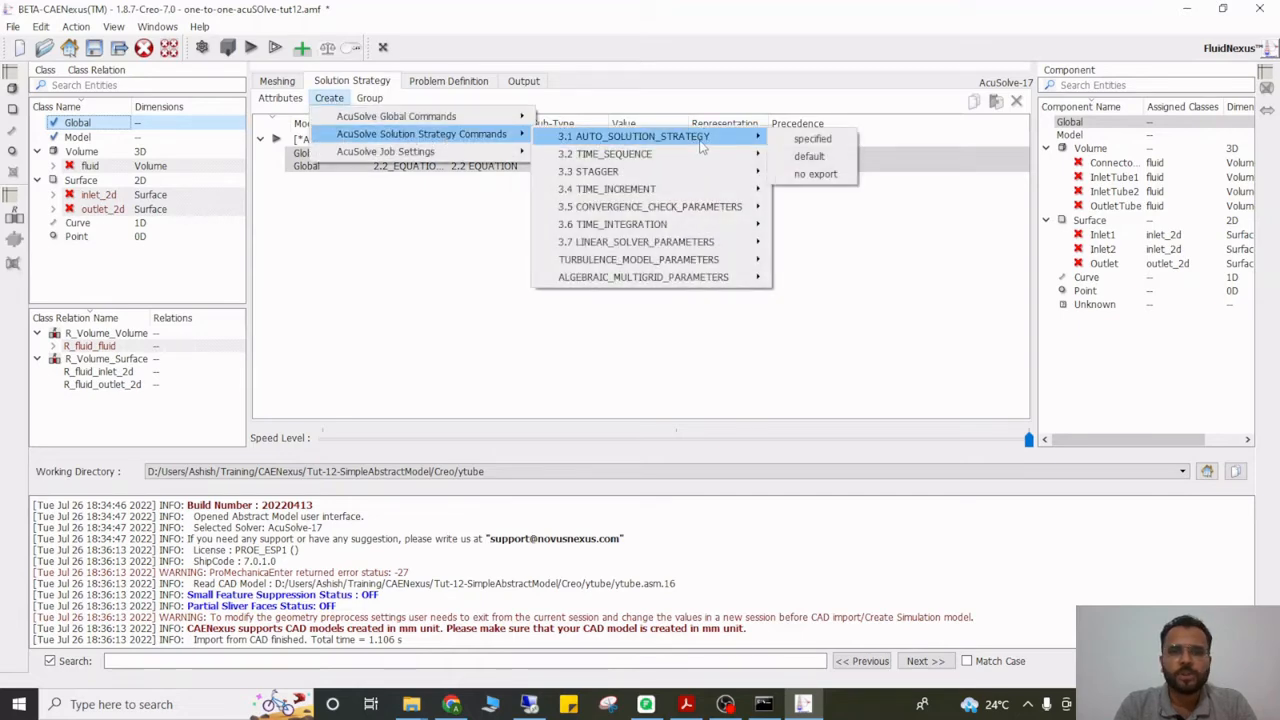
pyautogui.click(812, 140)
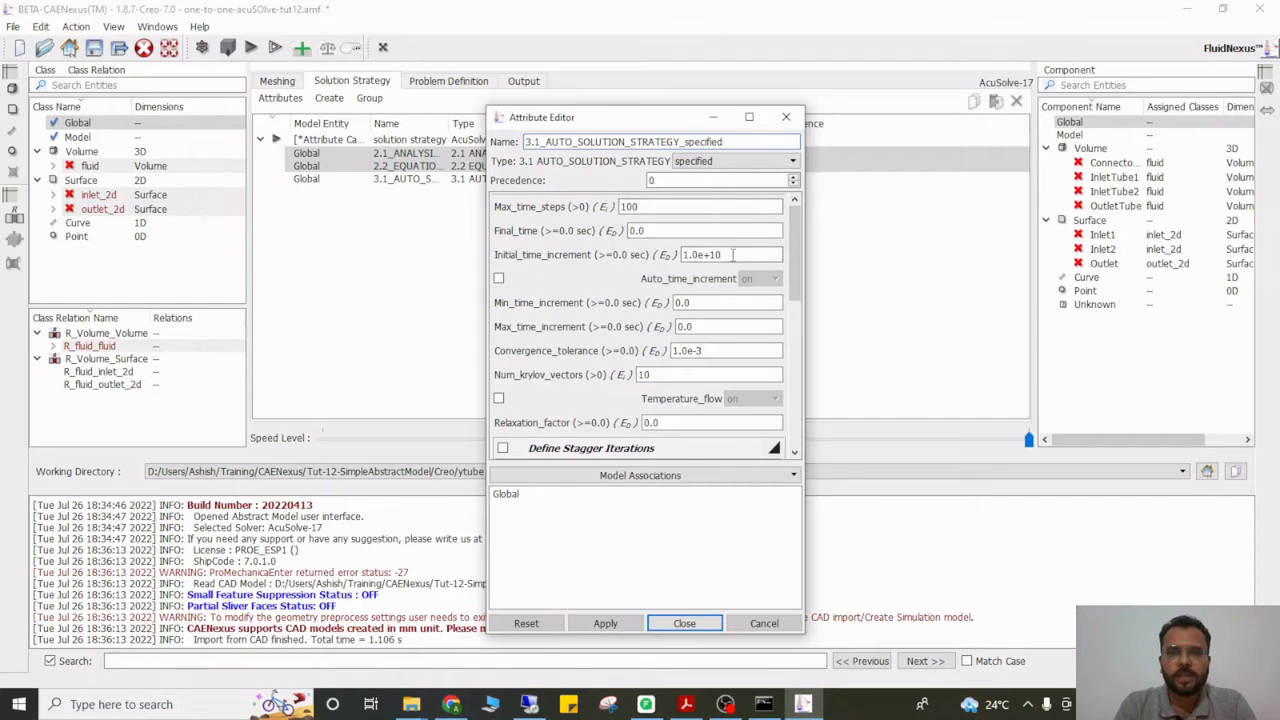
# Copy the Initial_time_increment value 1.0e+10 into both Min_time_increment and Max_time_increment of the auto solution strategy
pyautogui.moveTo(733, 254); pyautogui.dragTo(684, 254)
pyautogui.hotkey('ctrl', 'c')
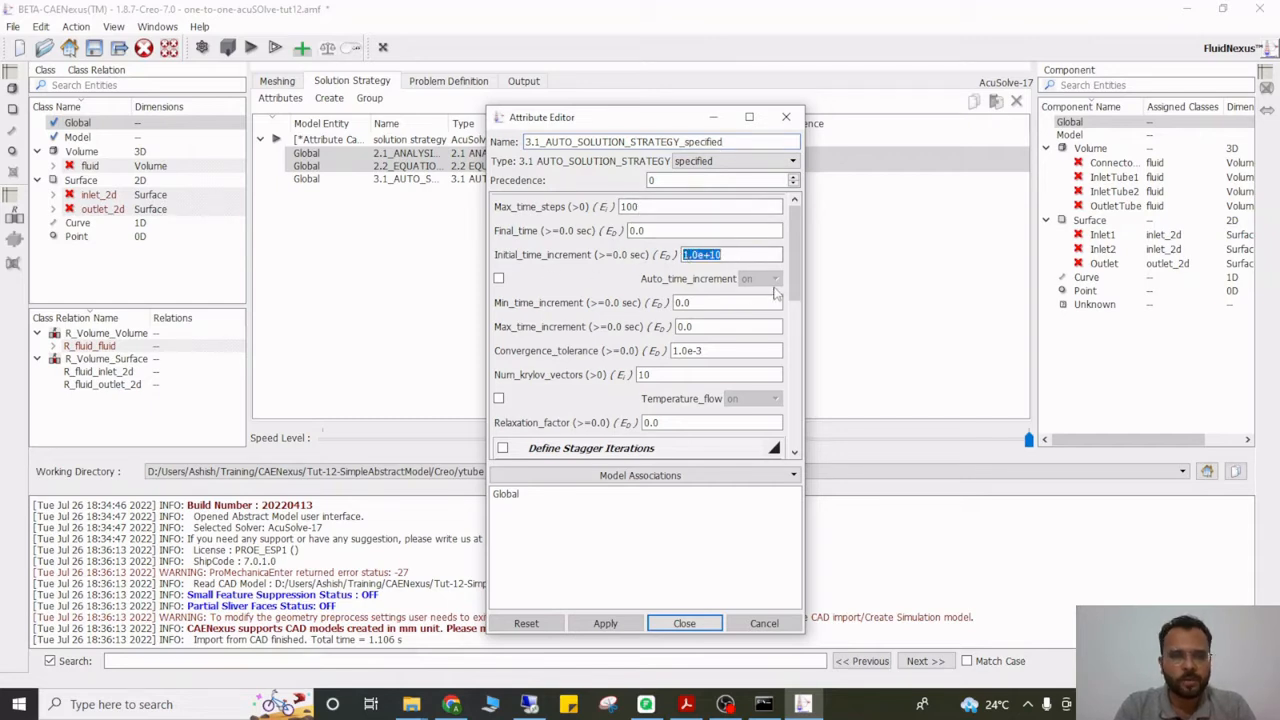
pyautogui.moveTo(712, 302); pyautogui.dragTo(680, 326)
pyautogui.hotkey('ctrl', 'v')
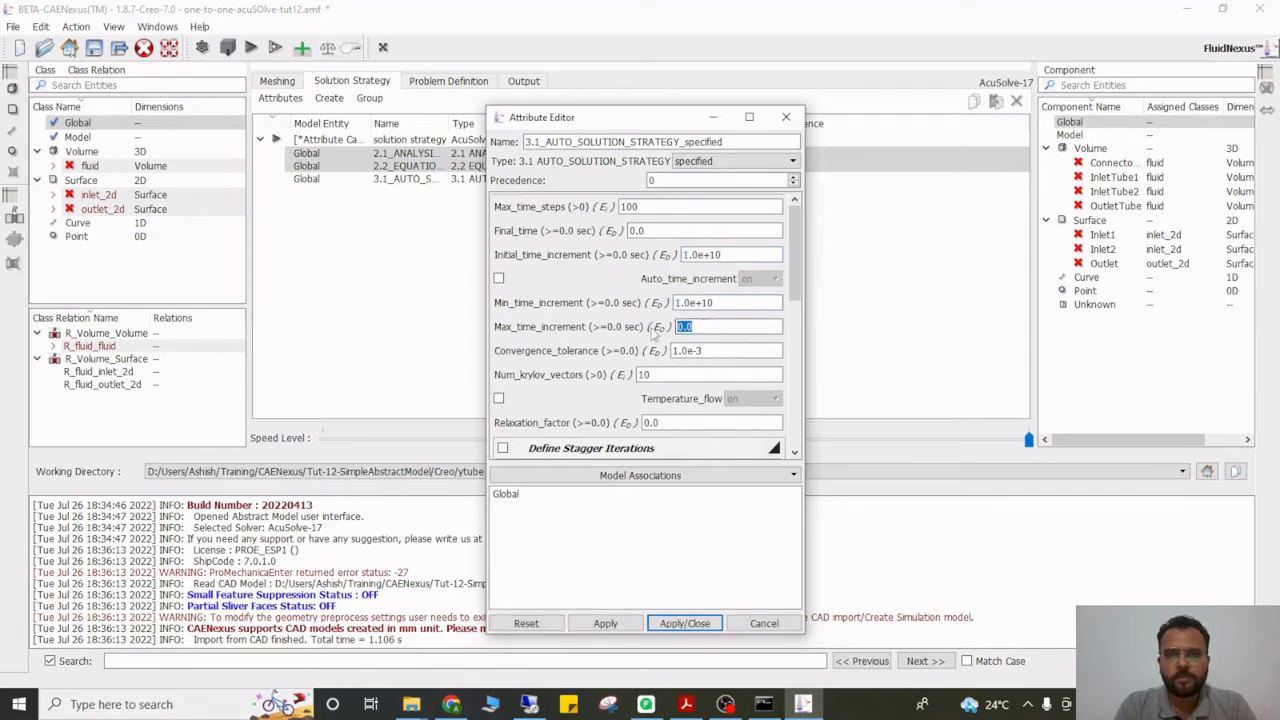
pyautogui.hotkey('ctrl', 'v')
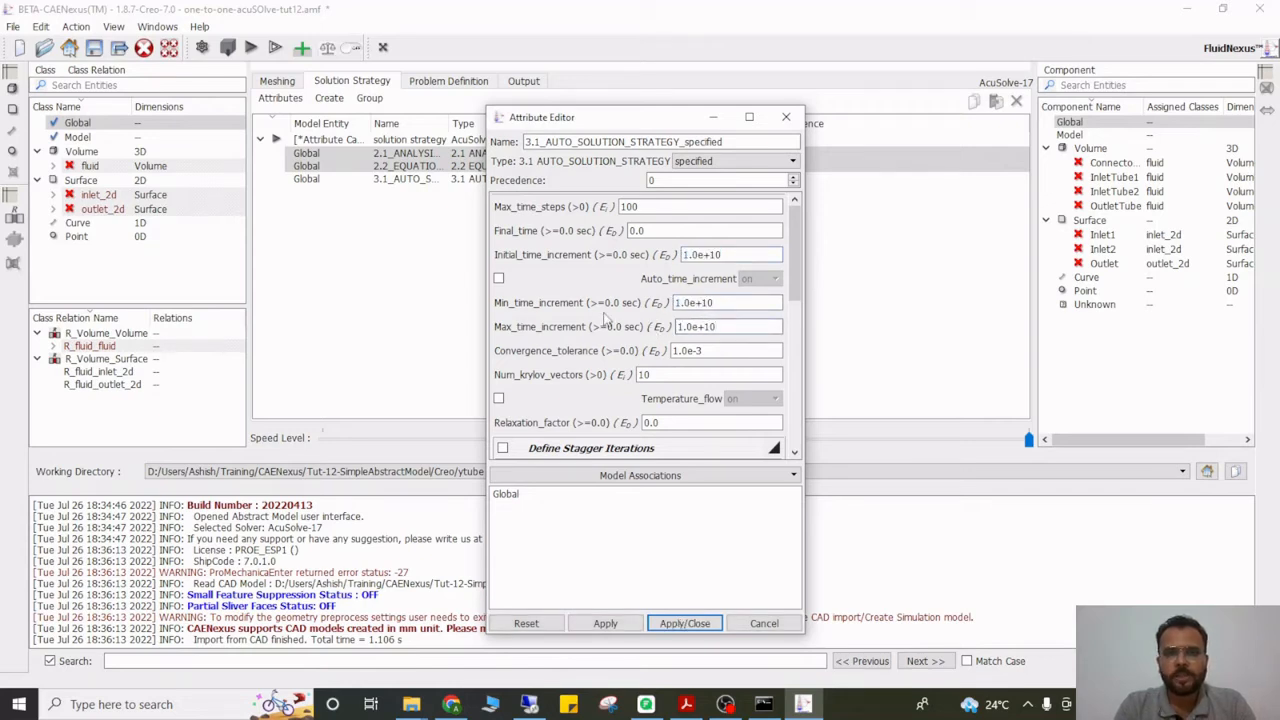
# Set Max_time_steps to 50 and Num_krylov_vectors to 50 in the auto solution strategy attribute and apply it
pyautogui.scroll(-2, 603, 318)
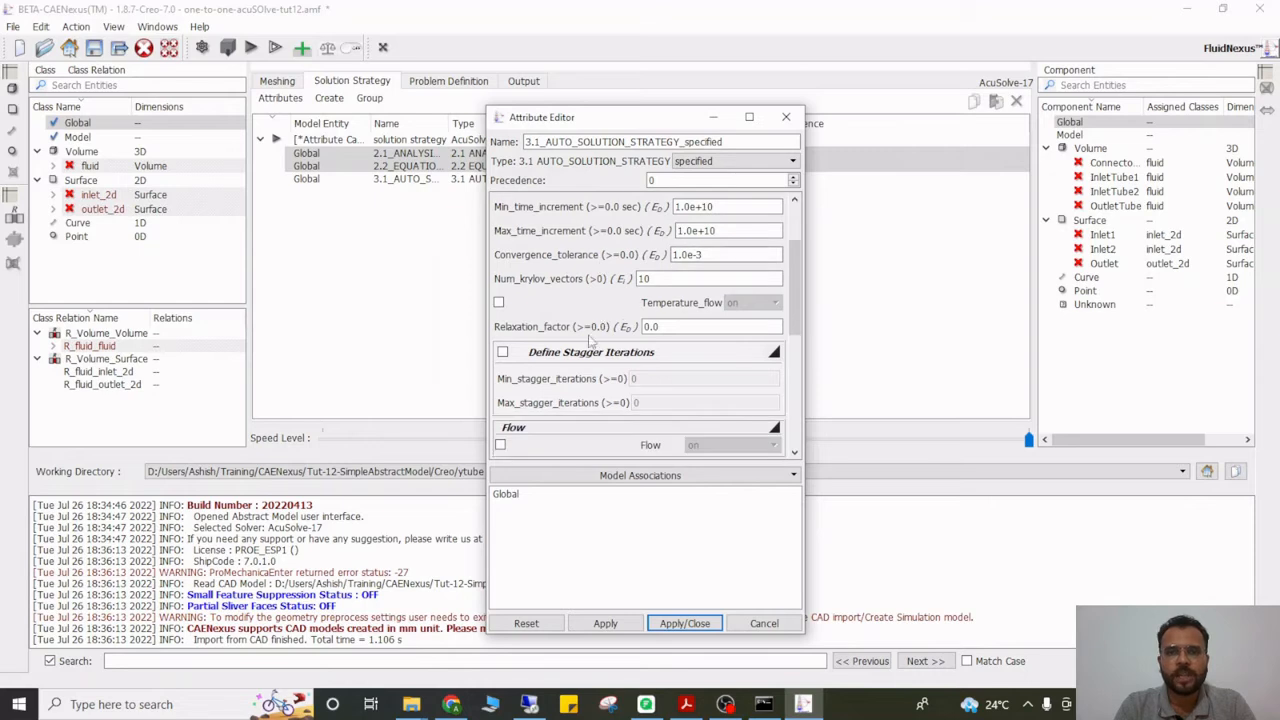
pyautogui.scroll(-5, 590, 336)
pyautogui.scroll(8, 590, 336)
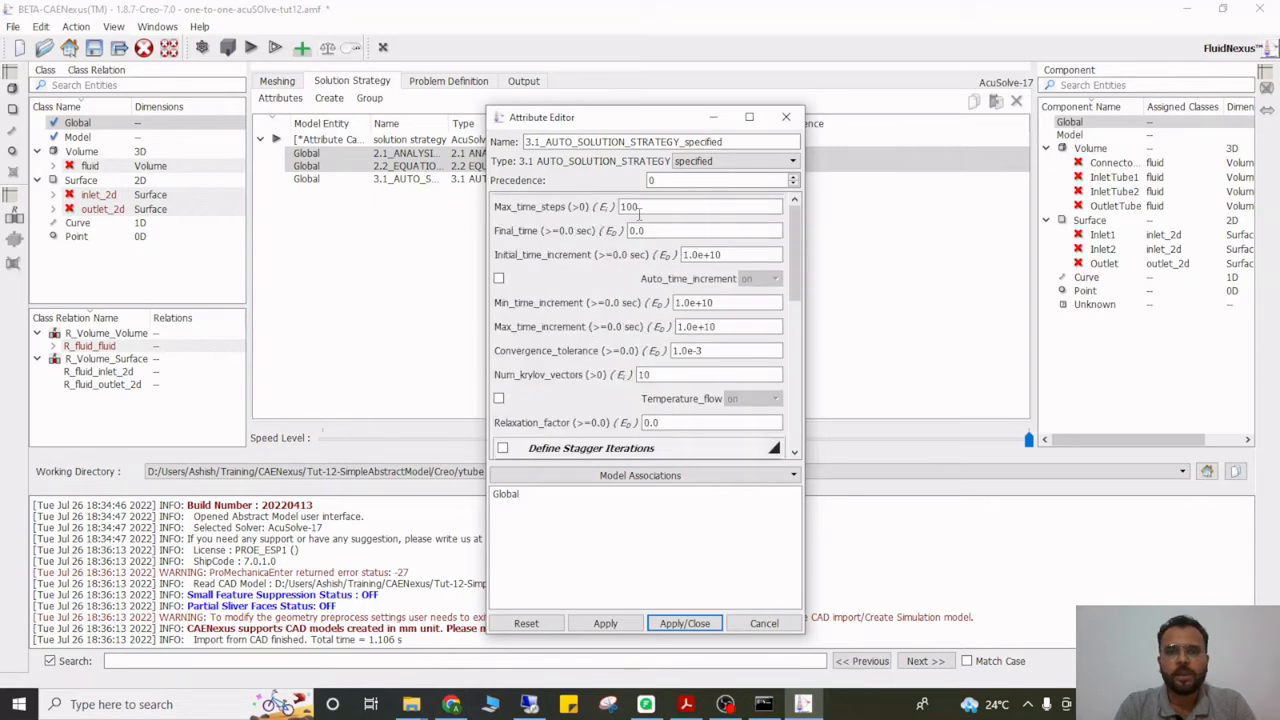
pyautogui.moveTo(640, 207); pyautogui.dragTo(617, 214)
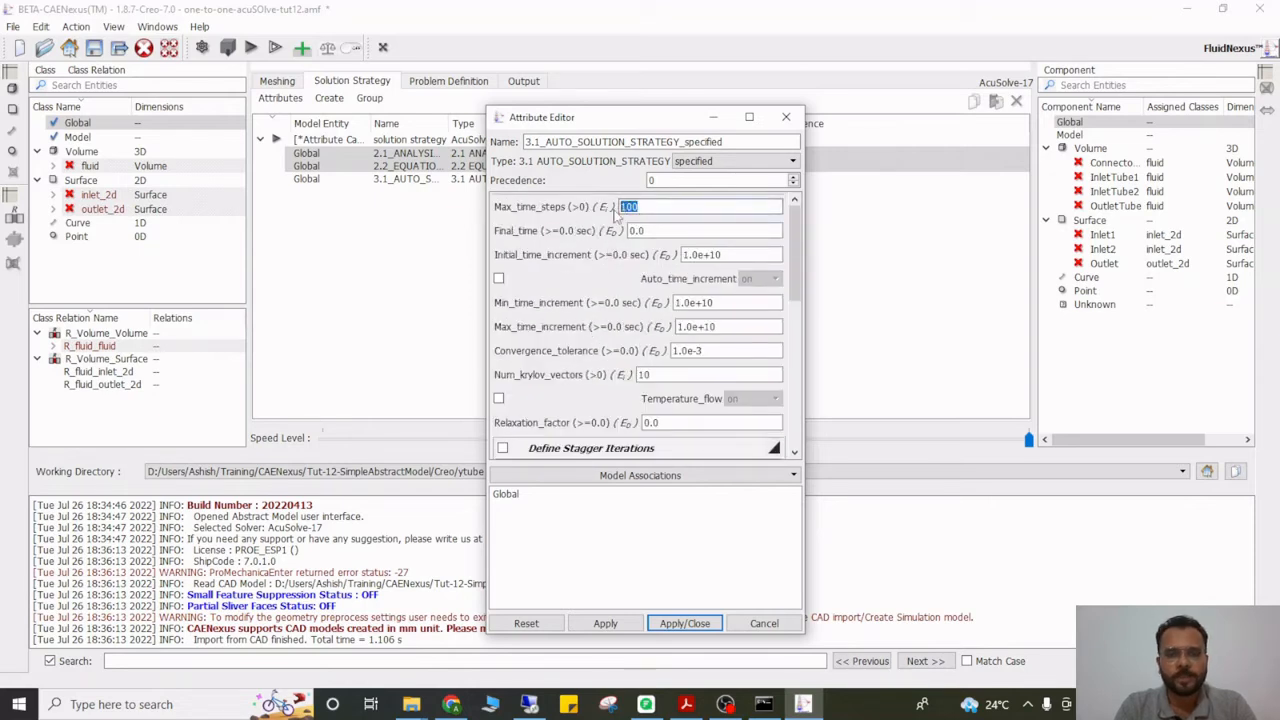
pyautogui.write('2')
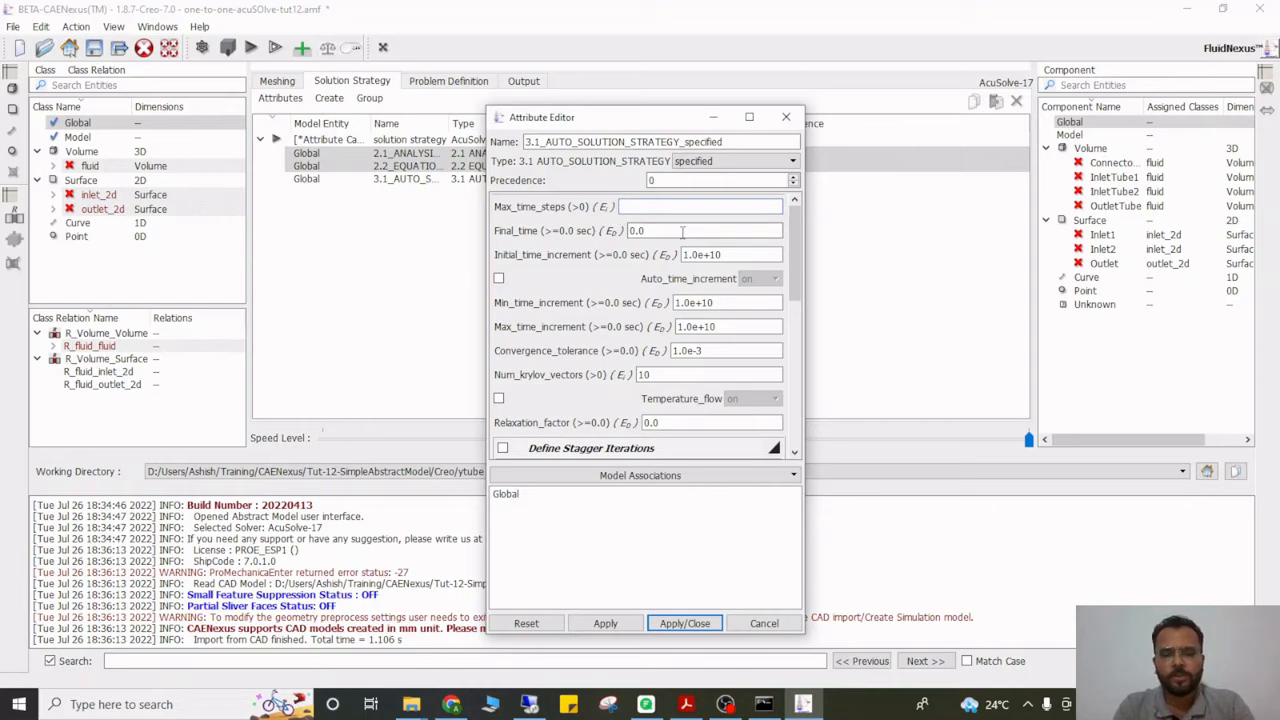
pyautogui.write('0')
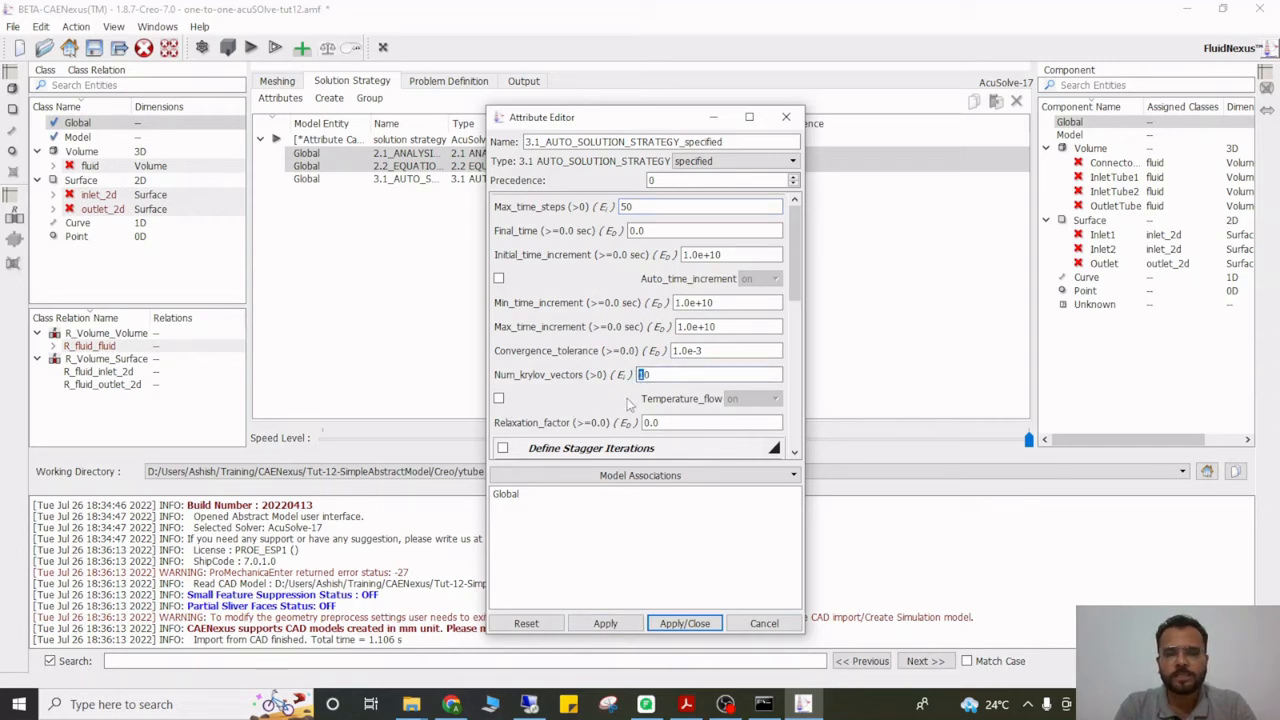
pyautogui.write('5')
pyautogui.click(612, 623)
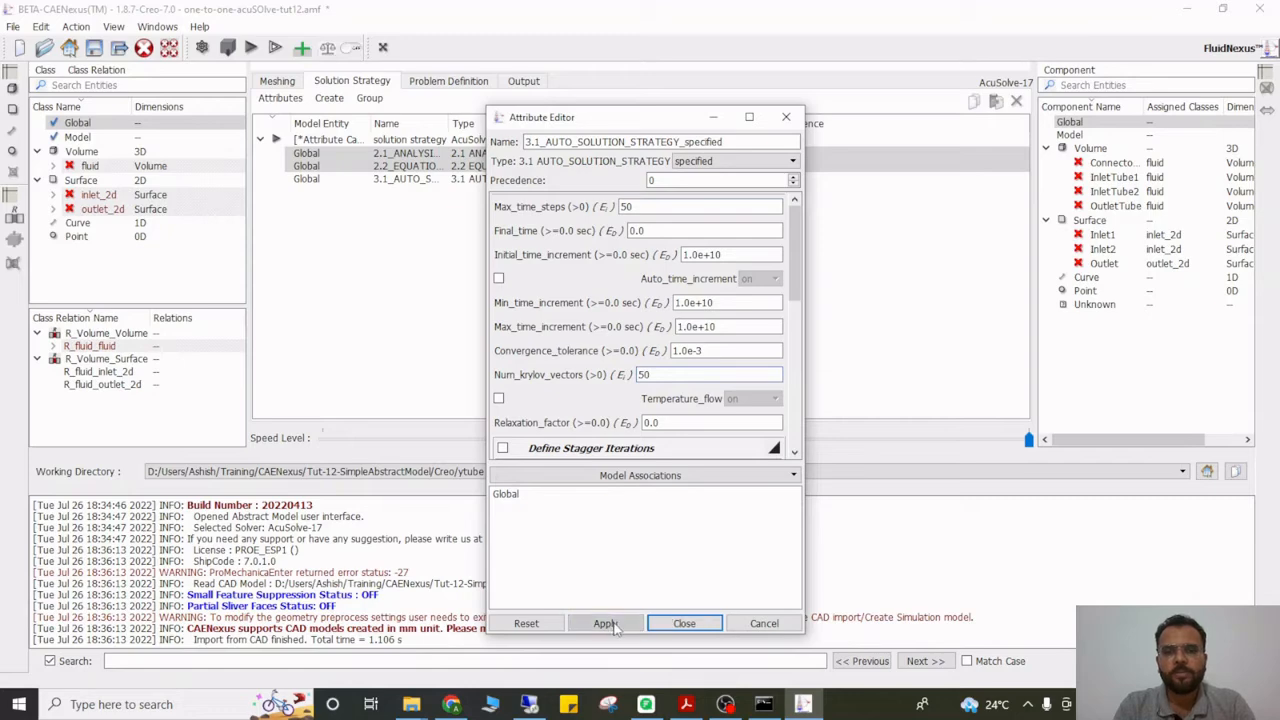
pyautogui.click(682, 623)
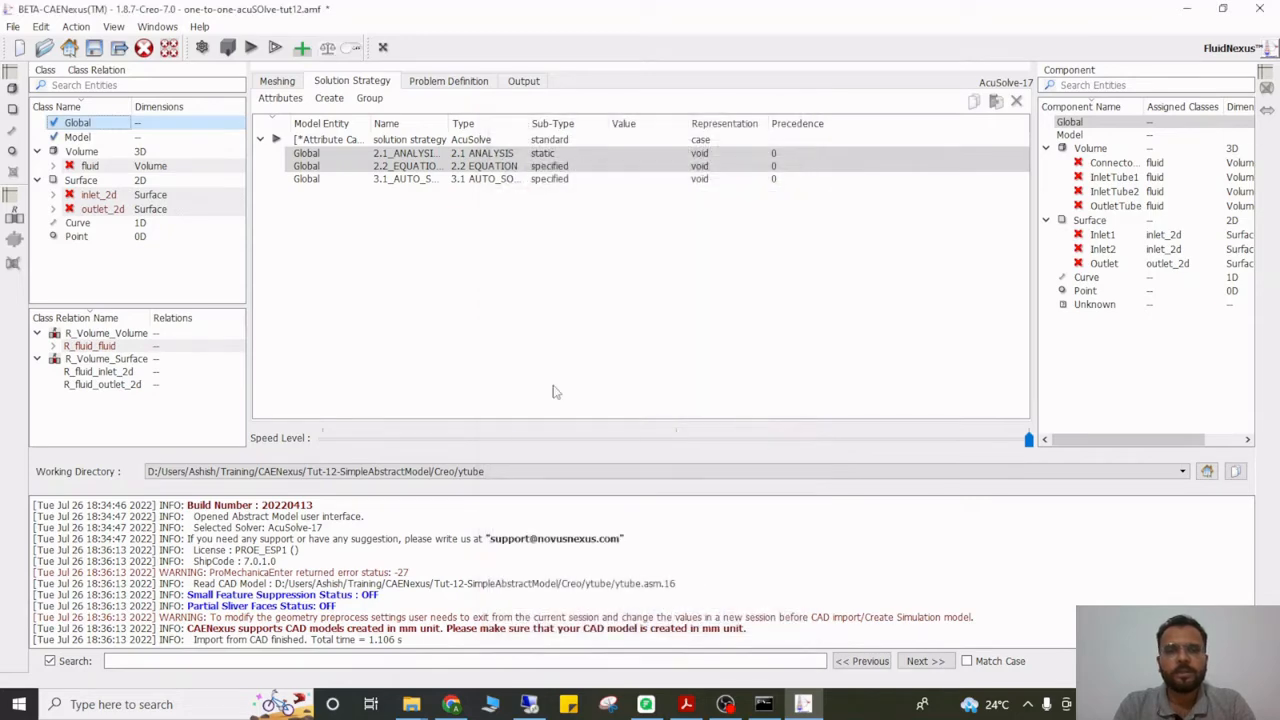
# Show the Problem Definition attributes and check the Y-tube abstract model schematic in the tutorial PDF in Acrobat Reader, then return to CAENexus
pyautogui.click(444, 84)
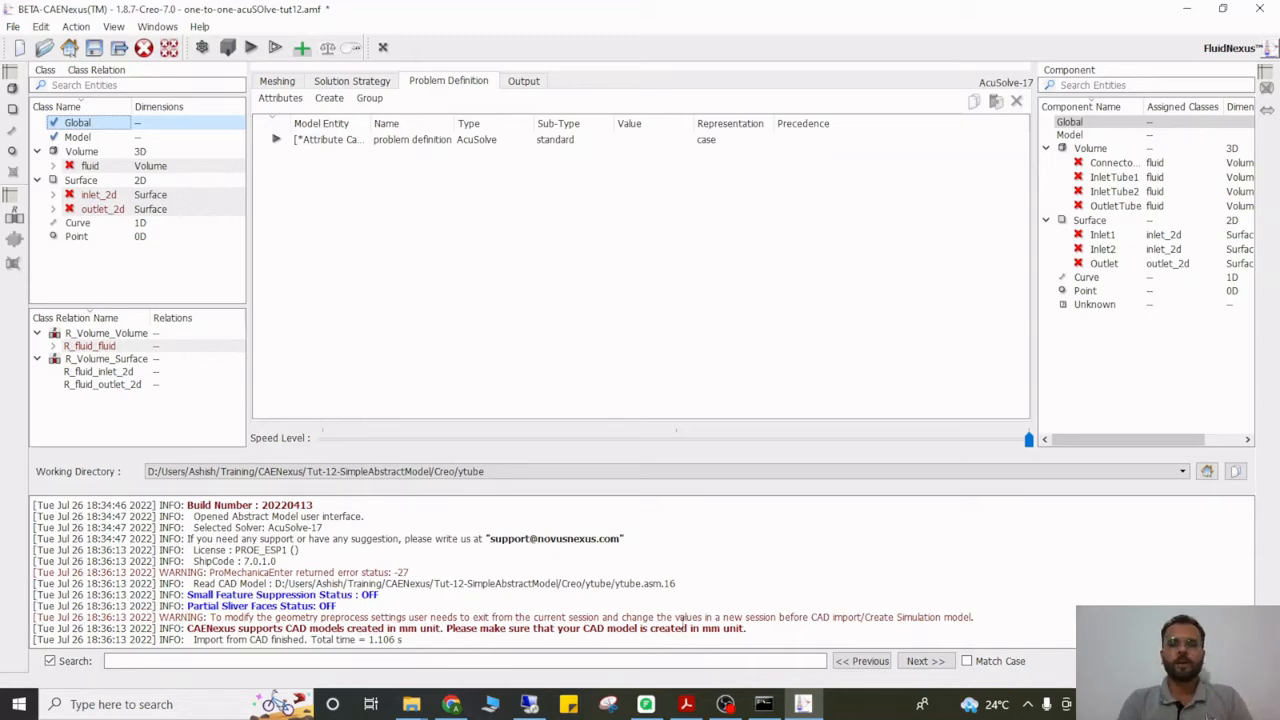
pyautogui.click(686, 704)
pyautogui.scroll(10, 762, 450)
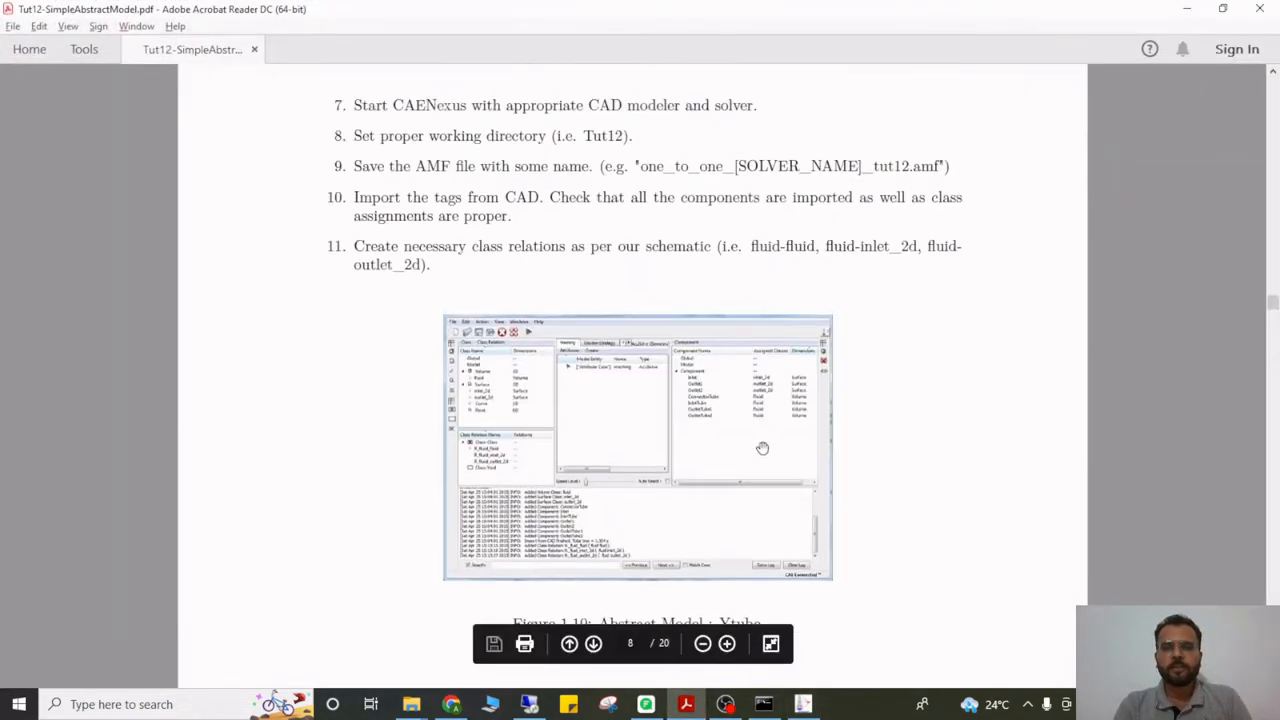
pyautogui.scroll(10, 762, 450)
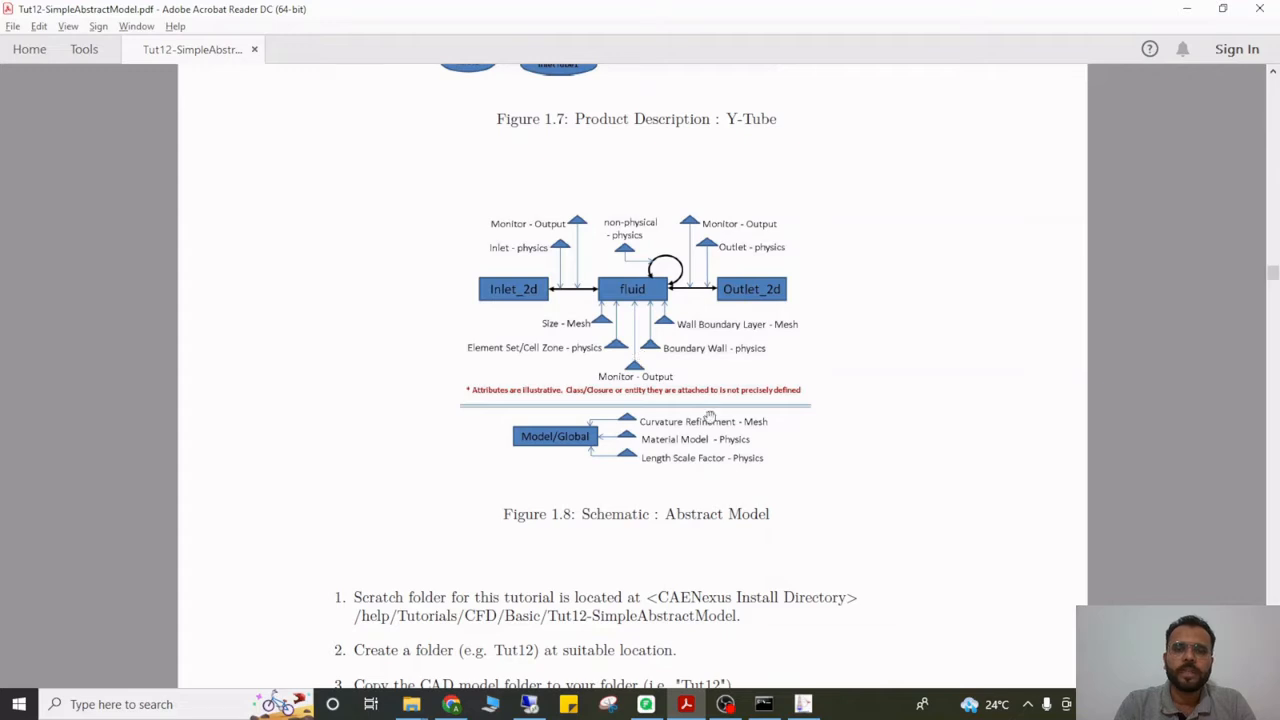
pyautogui.click(806, 706)
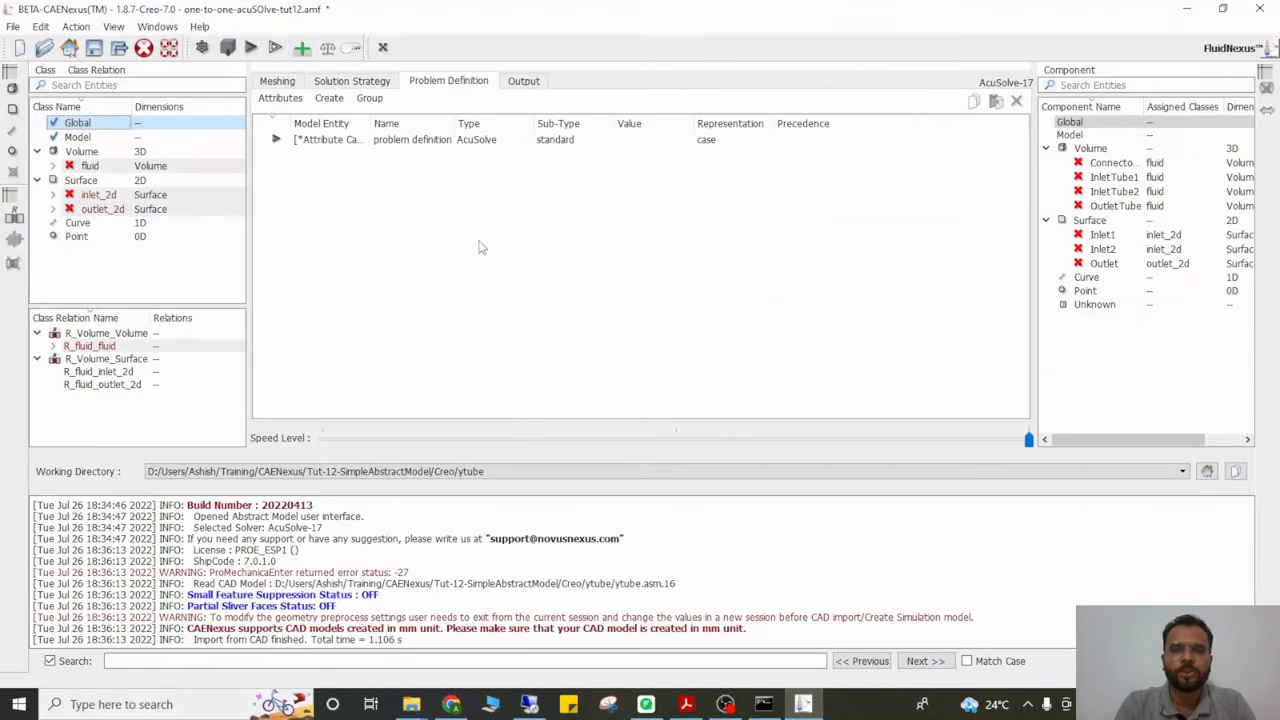
# Create a length scale factor attribute on the Model class with values 0.001, 0.001 and 0.001
pyautogui.click(78, 137)
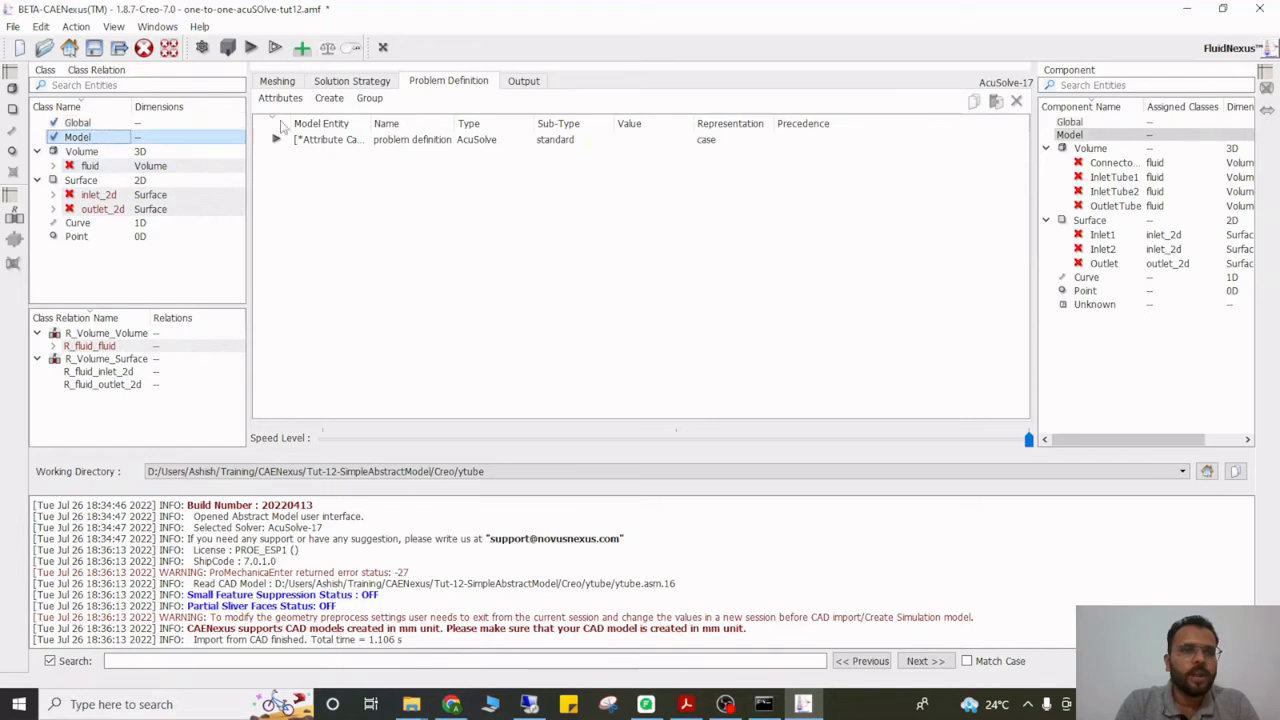
pyautogui.click(329, 98)
pyautogui.click(372, 116)
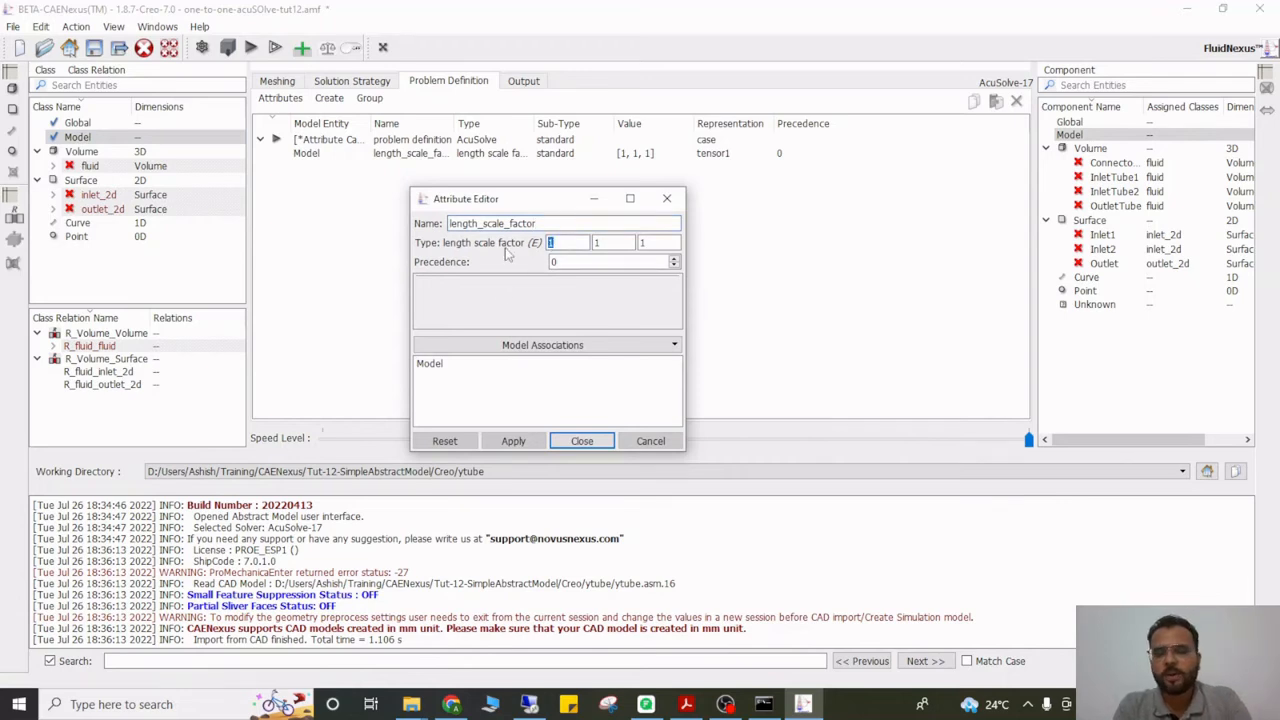
pyautogui.write('0')
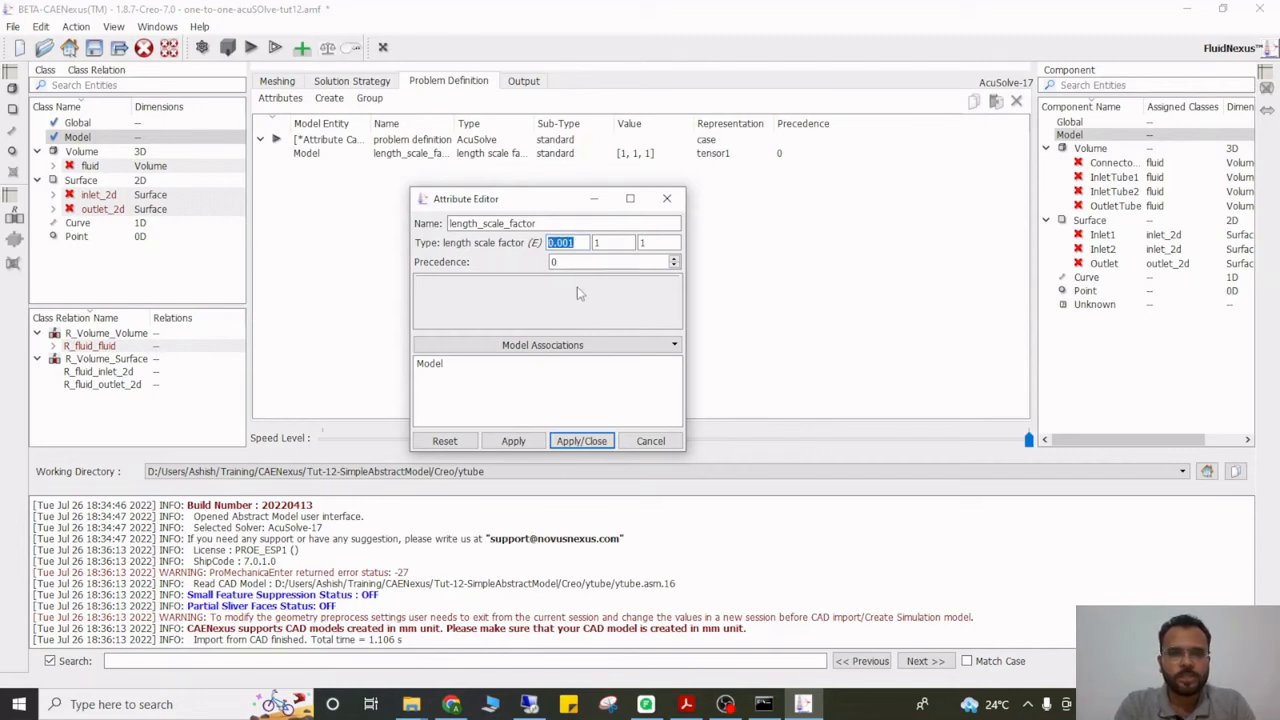
pyautogui.click(606, 243)
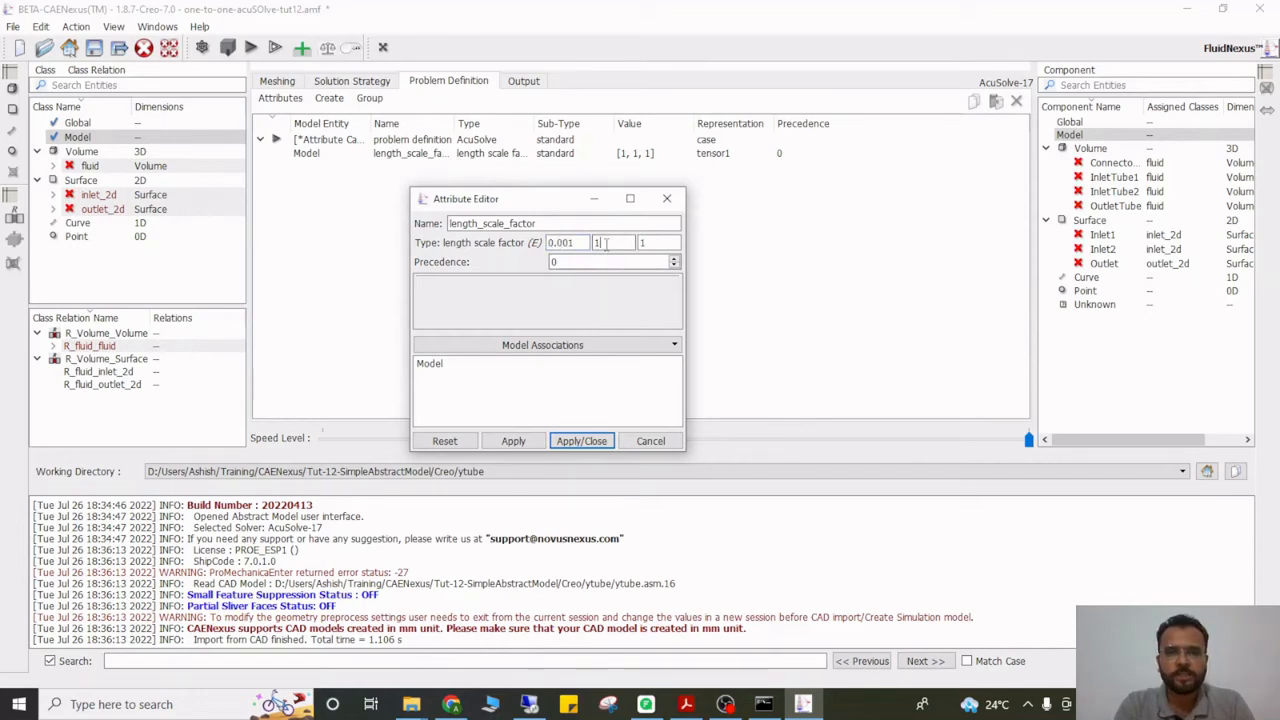
pyautogui.write('0.001')
pyautogui.write('0.001')
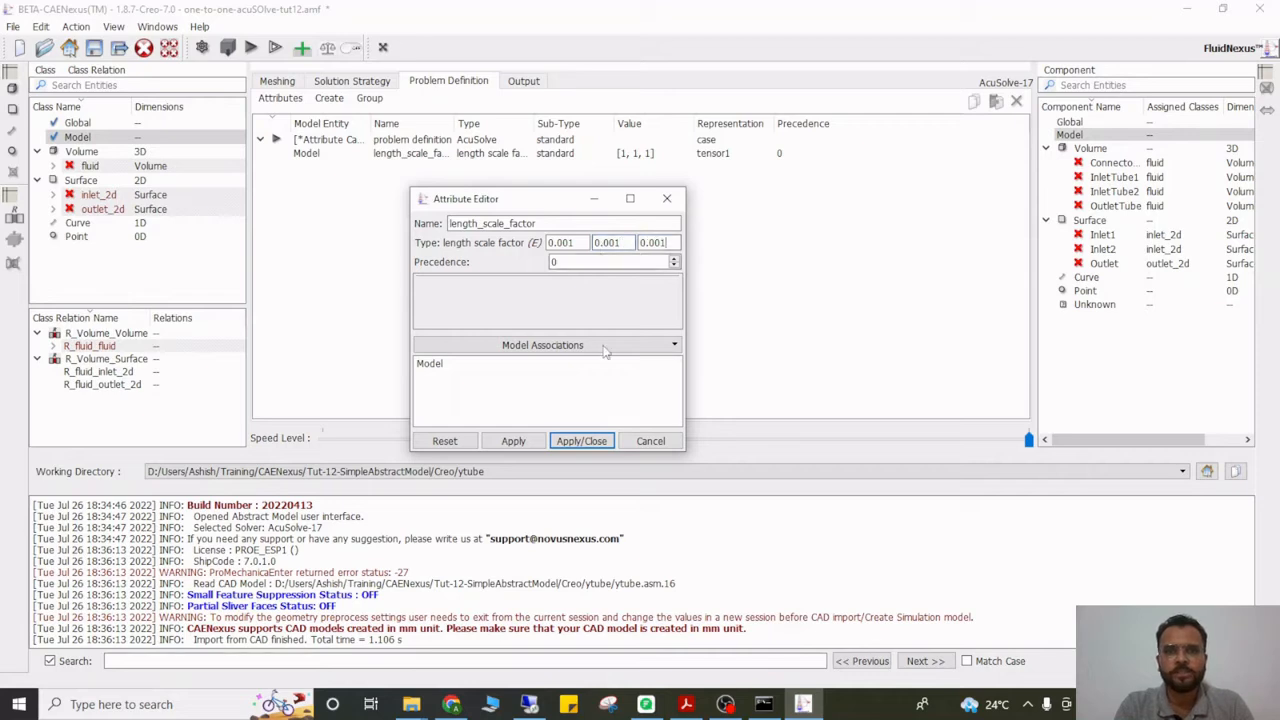
pyautogui.click(513, 441)
pyautogui.click(581, 441)
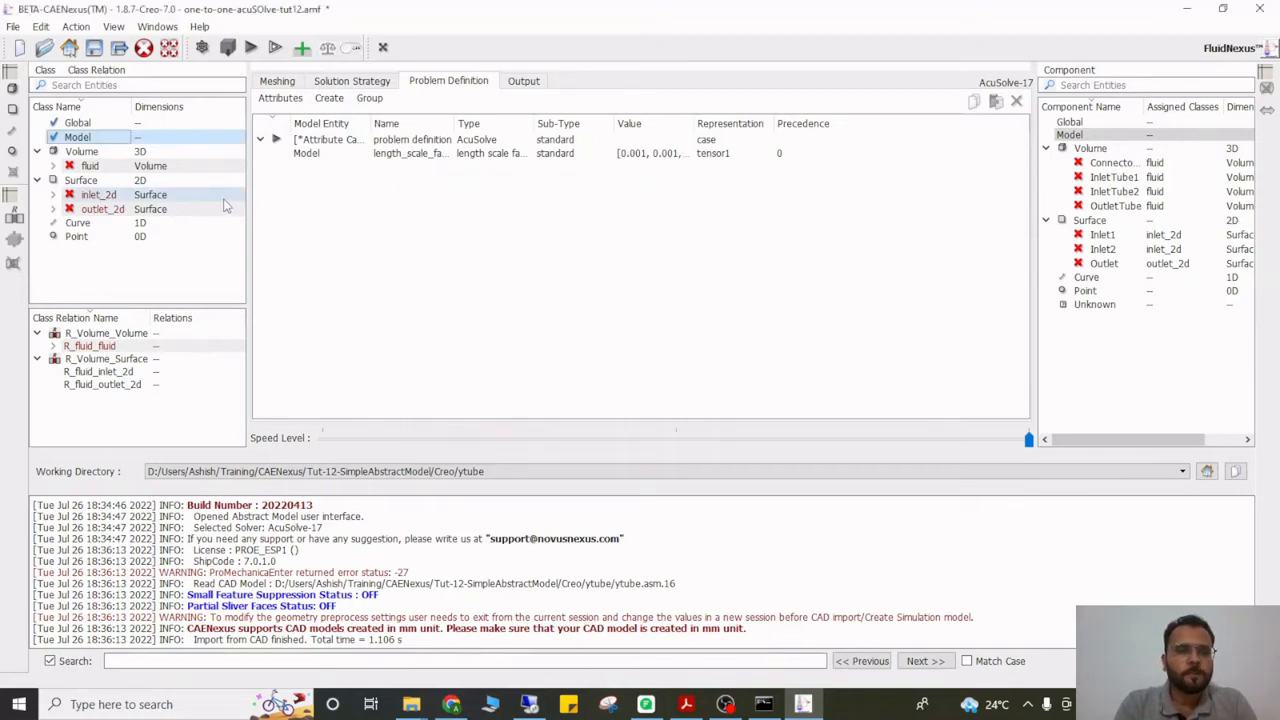
# Create an inflow SIMPLE_BOUNDARY_CONDITION attribute on the R_fluid_inlet_2d class relation
pyautogui.click(97, 371)
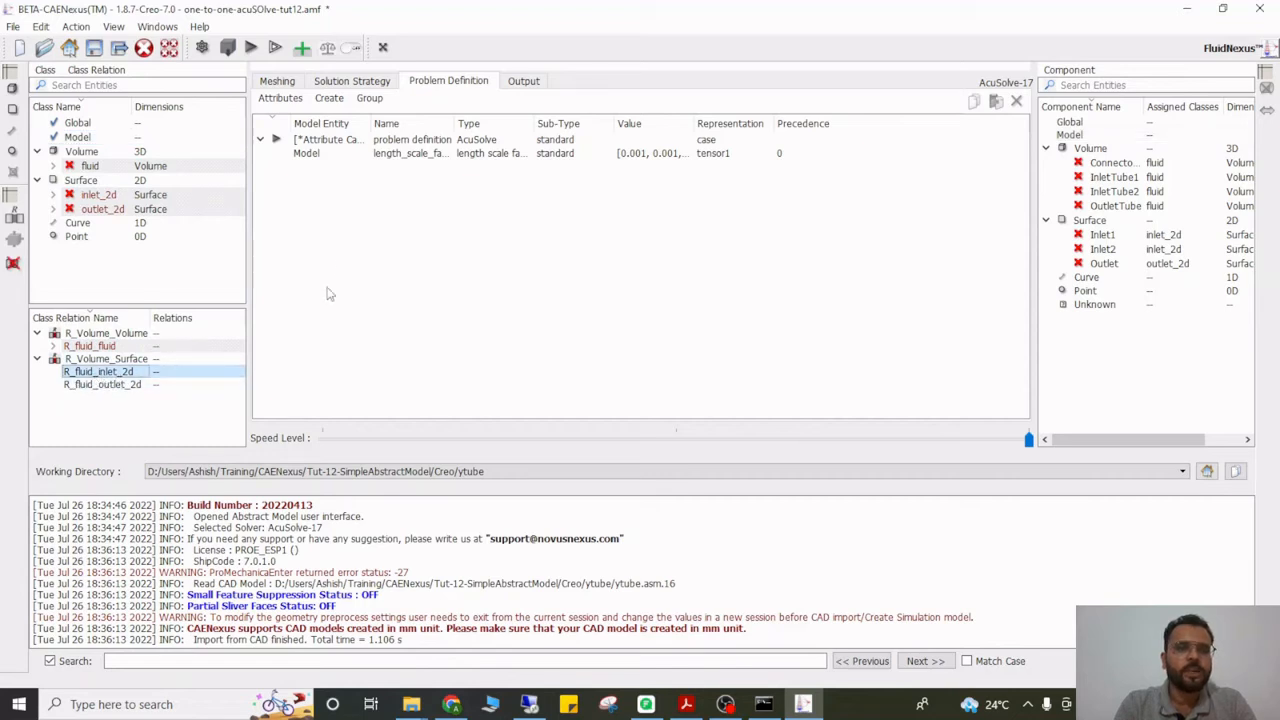
pyautogui.click(331, 98)
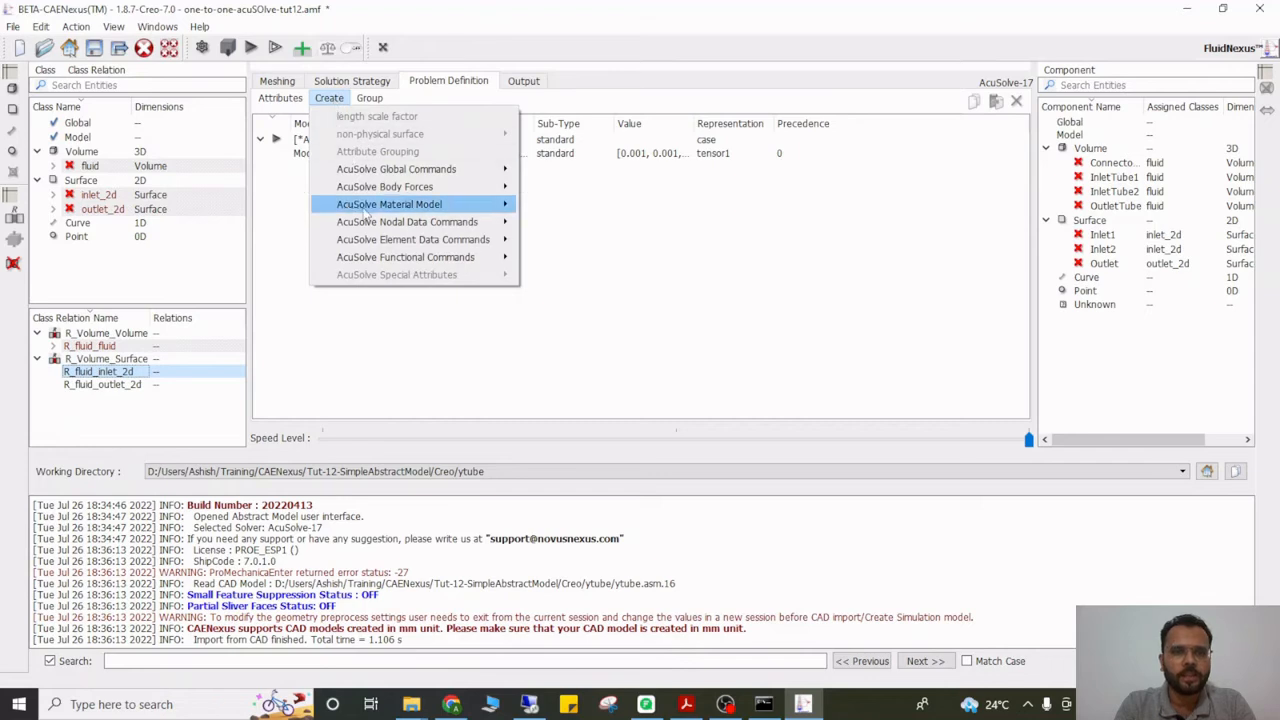
pyautogui.moveTo(430, 239)
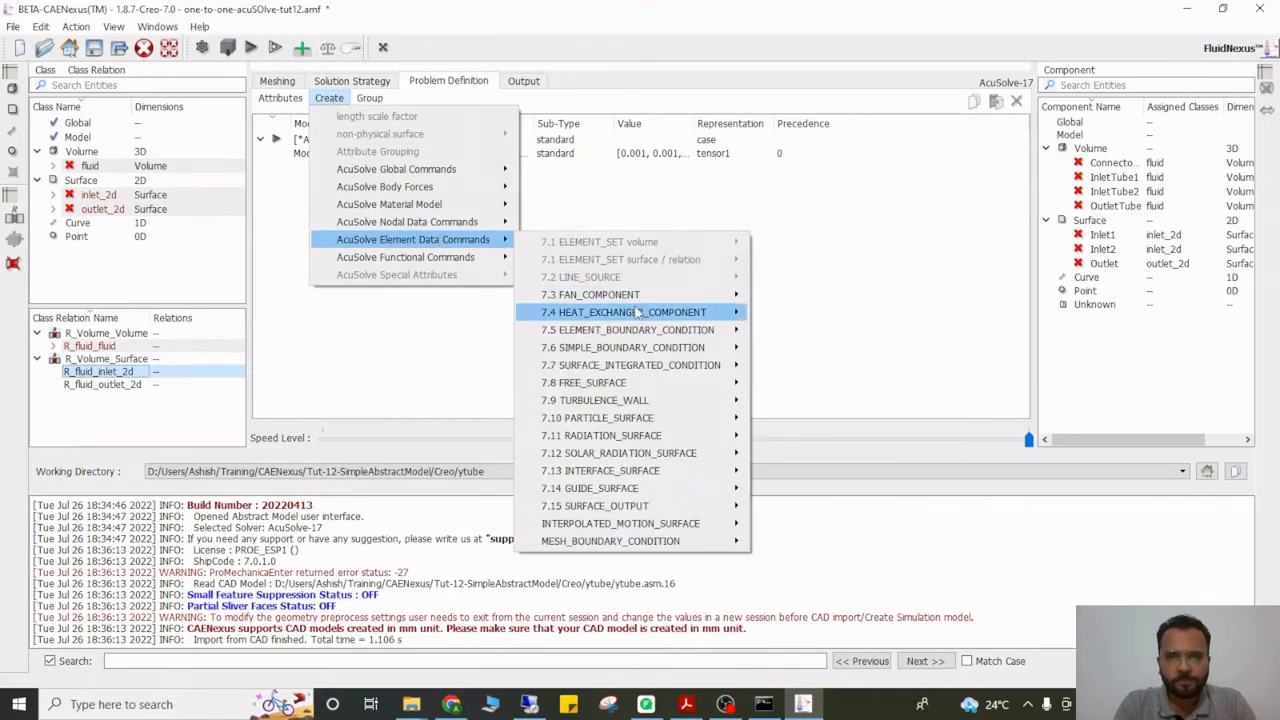
pyautogui.moveTo(685, 348)
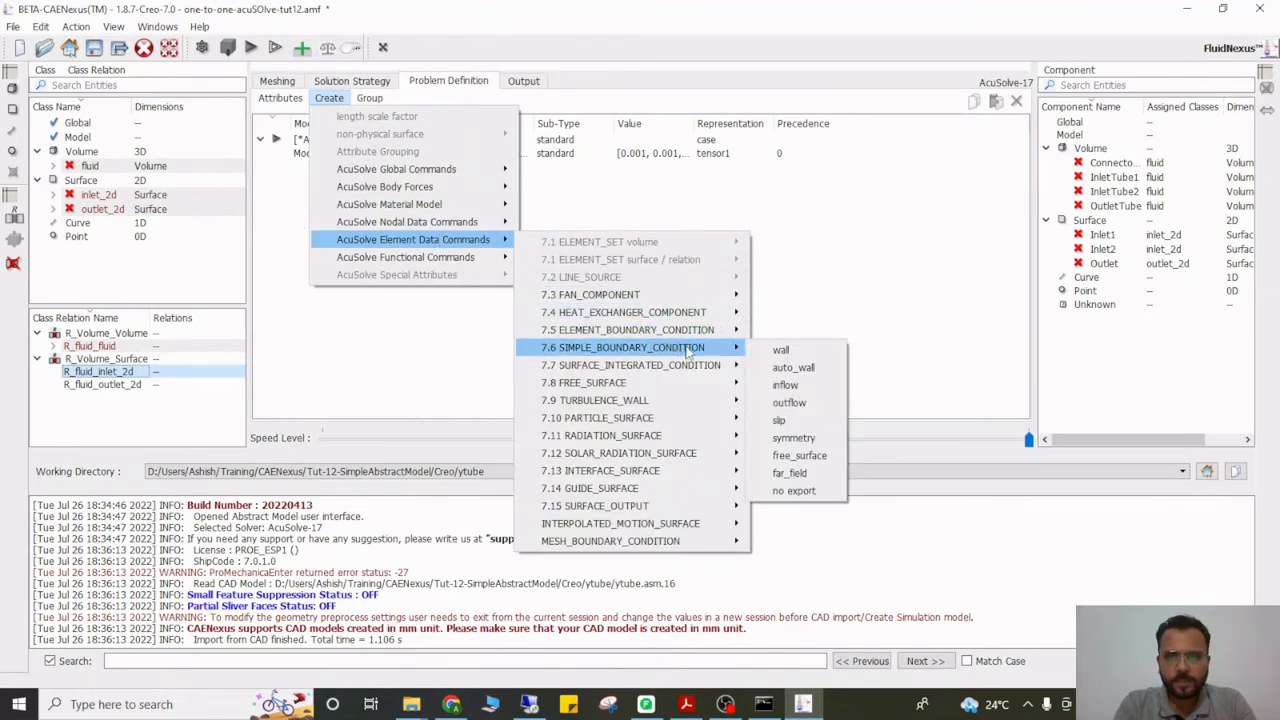
pyautogui.click(790, 387)
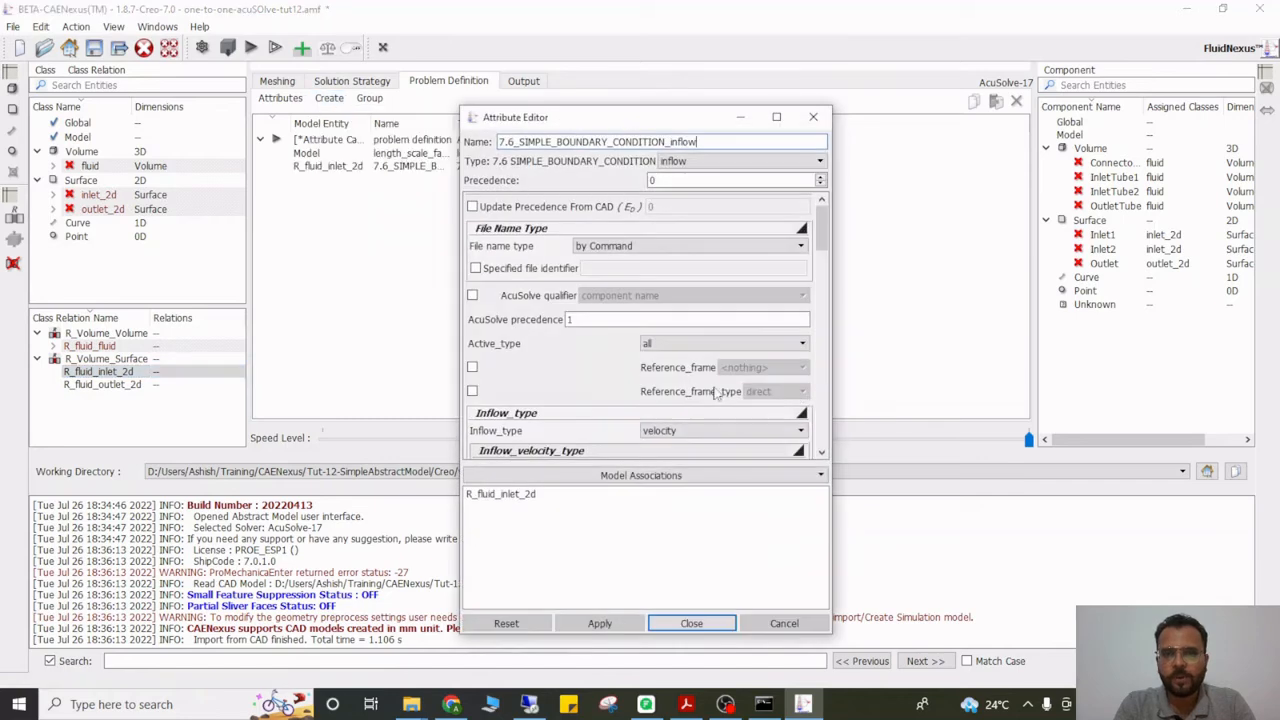
# Set the inflow condition's Inflow_type to mass_flux with a Mass_flux of 0.1 kg/s, apply it and close the editor
pyautogui.scroll(-3, 586, 343)
pyautogui.click(675, 336)
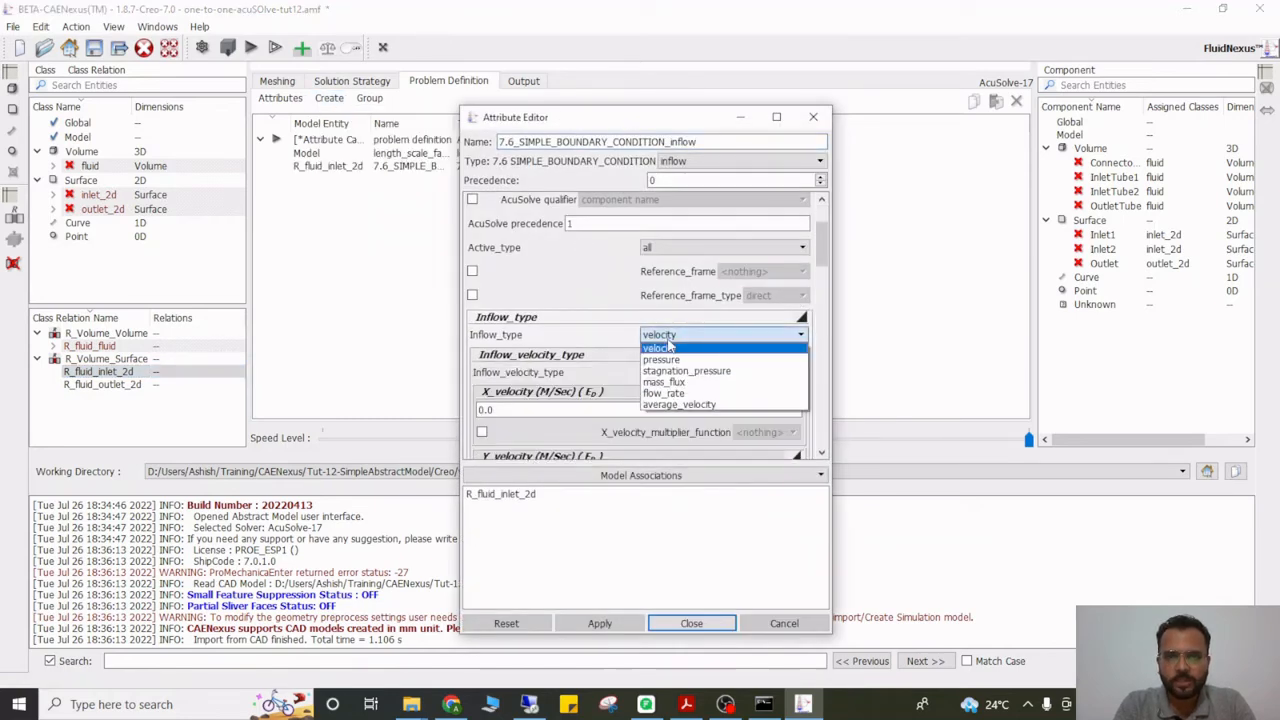
pyautogui.click(677, 390)
pyautogui.scroll(-1, 603, 368)
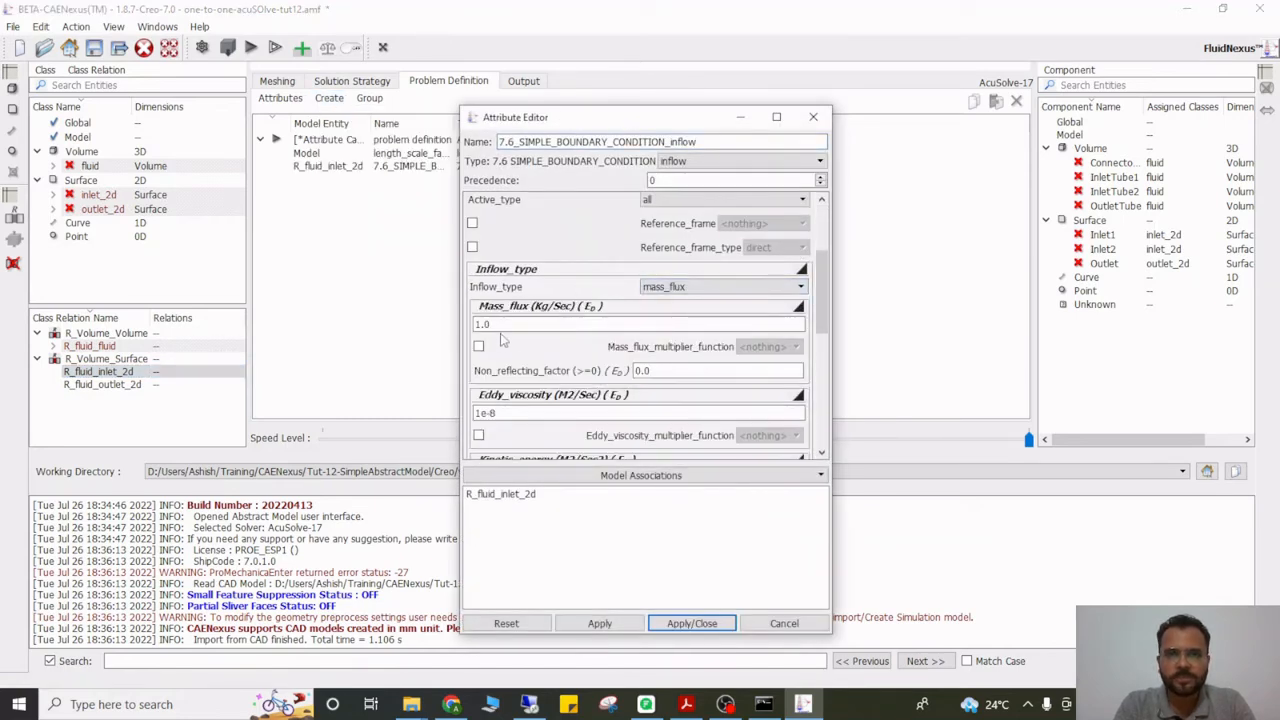
pyautogui.moveTo(502, 324); pyautogui.dragTo(432, 323)
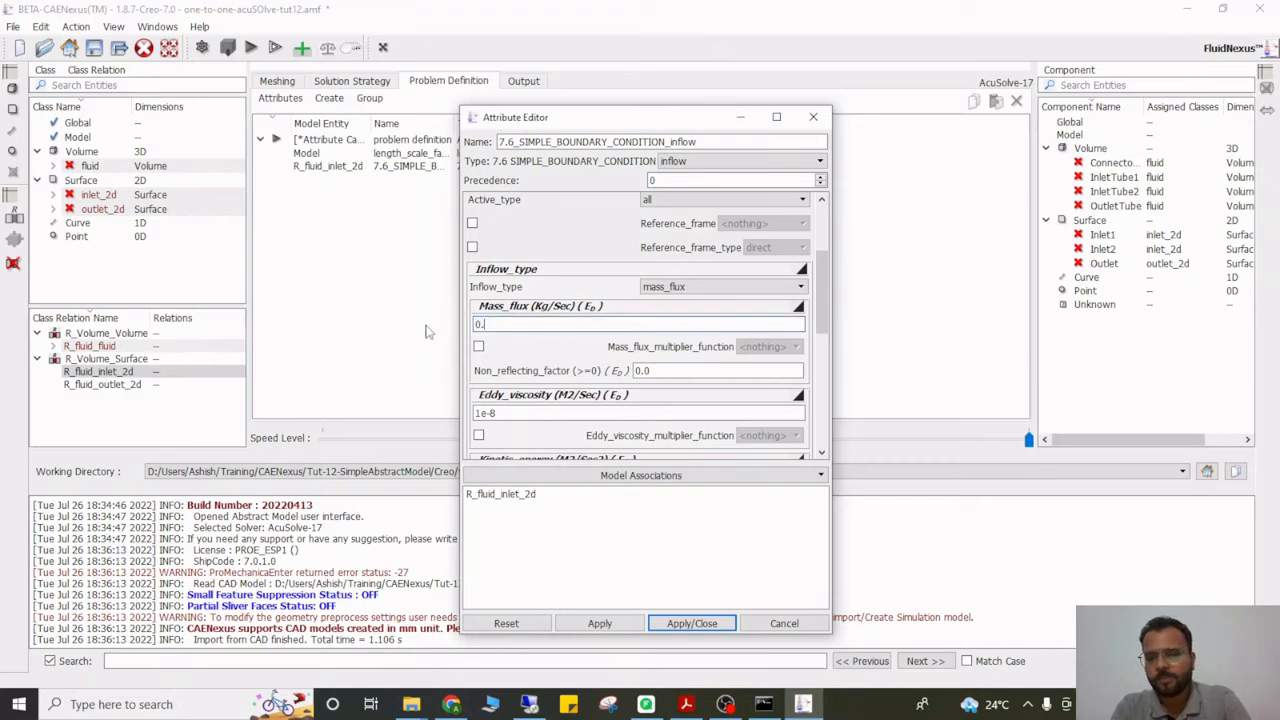
pyautogui.write('0.1')
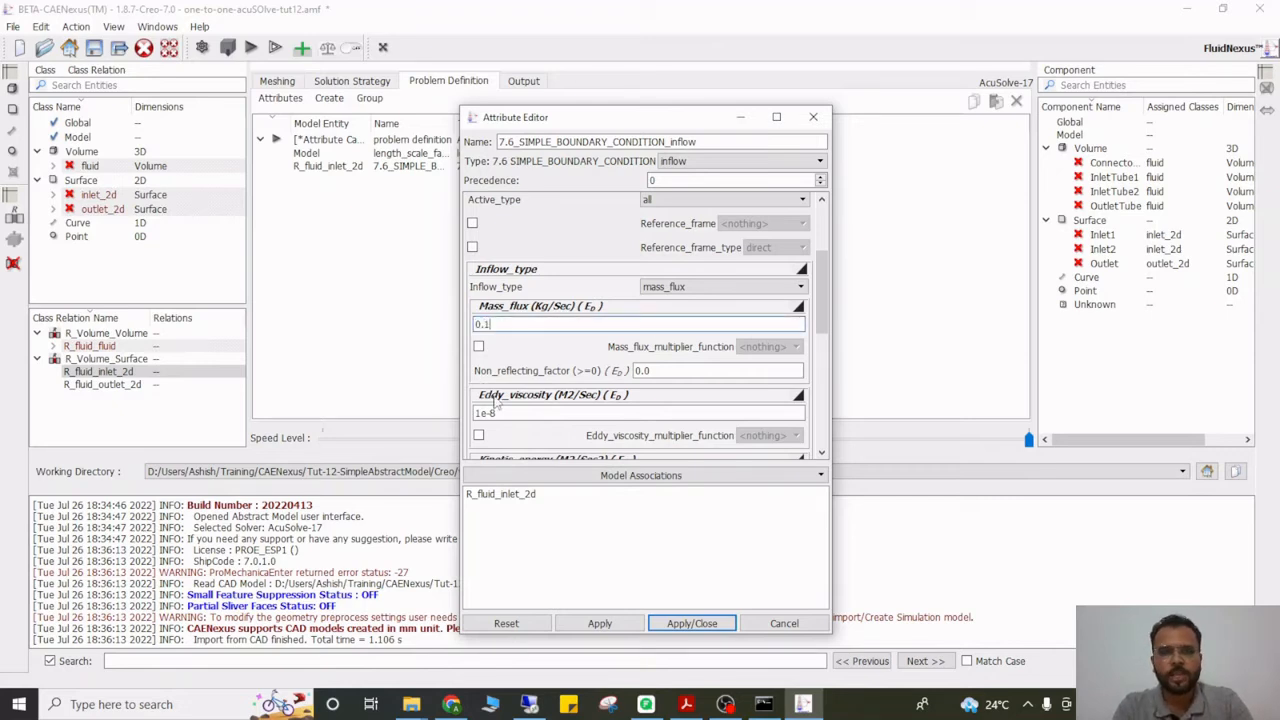
pyautogui.click(601, 624)
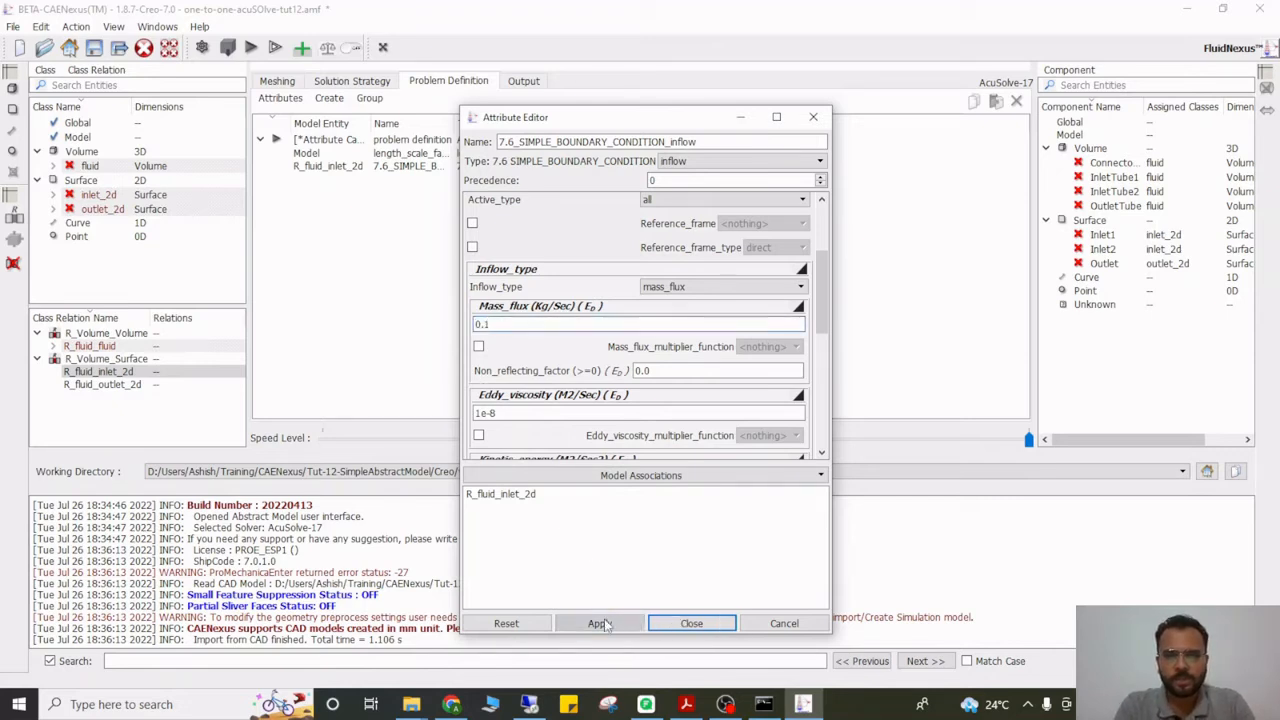
pyautogui.click(690, 624)
# Create an outflow SIMPLE_BOUNDARY_CONDITION attribute on the R_fluid_outlet_2d class relation, keeping Pressure at 0.0 N/m2
pyautogui.click(126, 386)
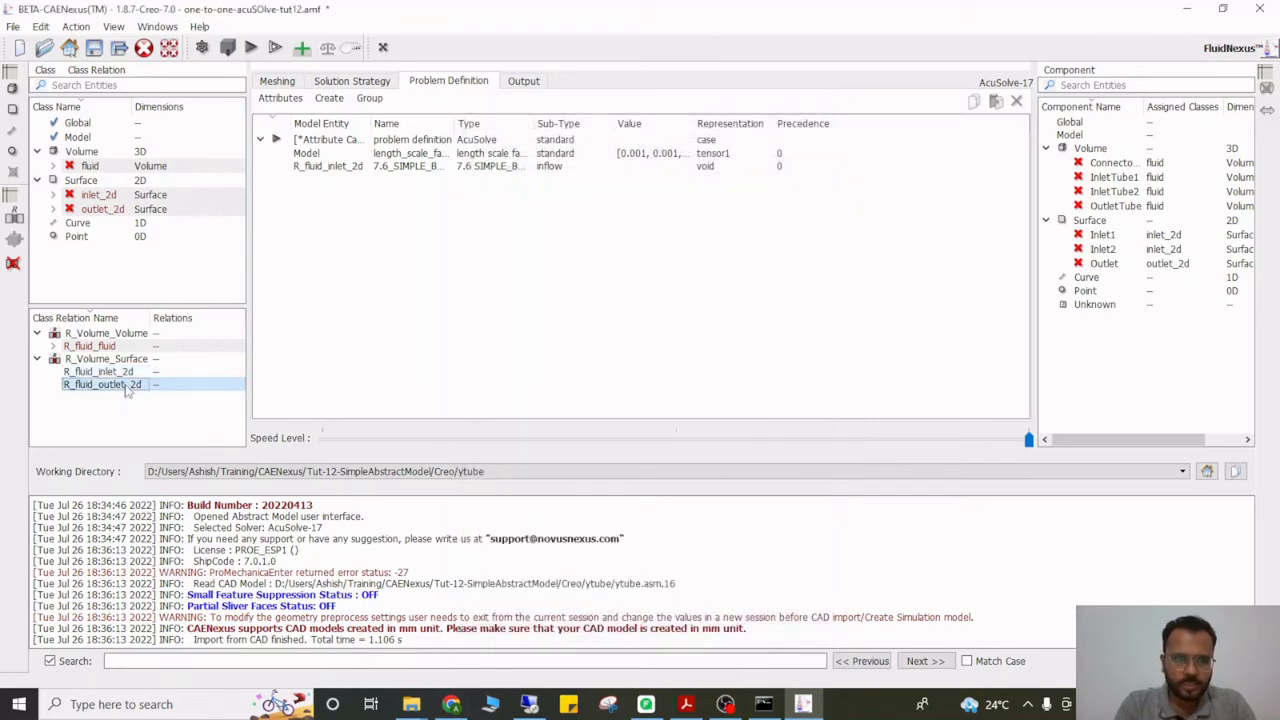
pyautogui.click(332, 99)
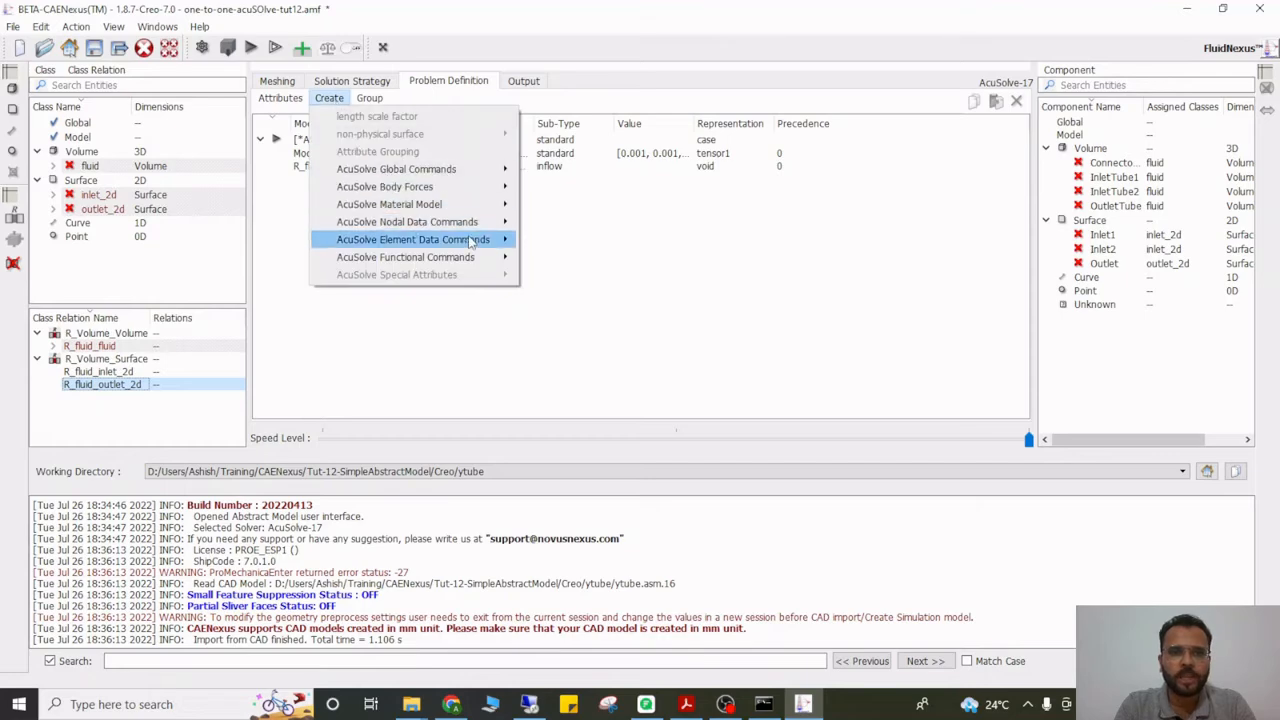
pyautogui.moveTo(424, 240)
pyautogui.moveTo(625, 347)
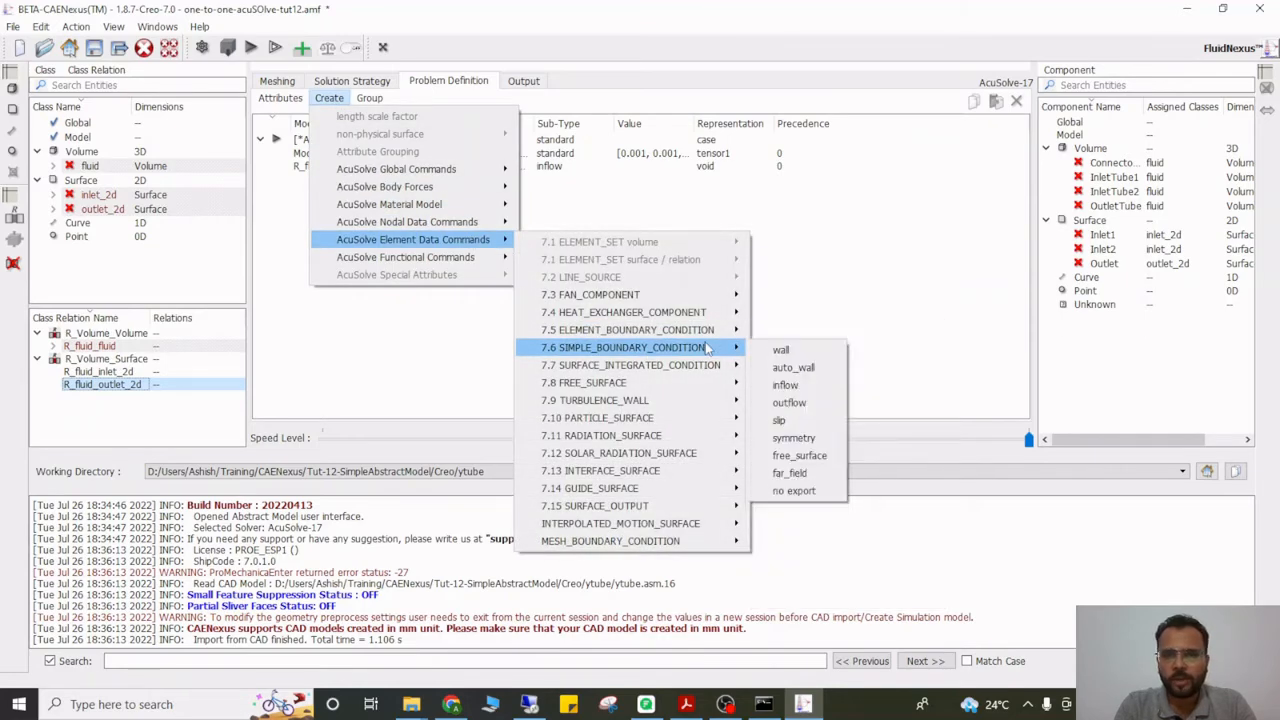
pyautogui.click(789, 403)
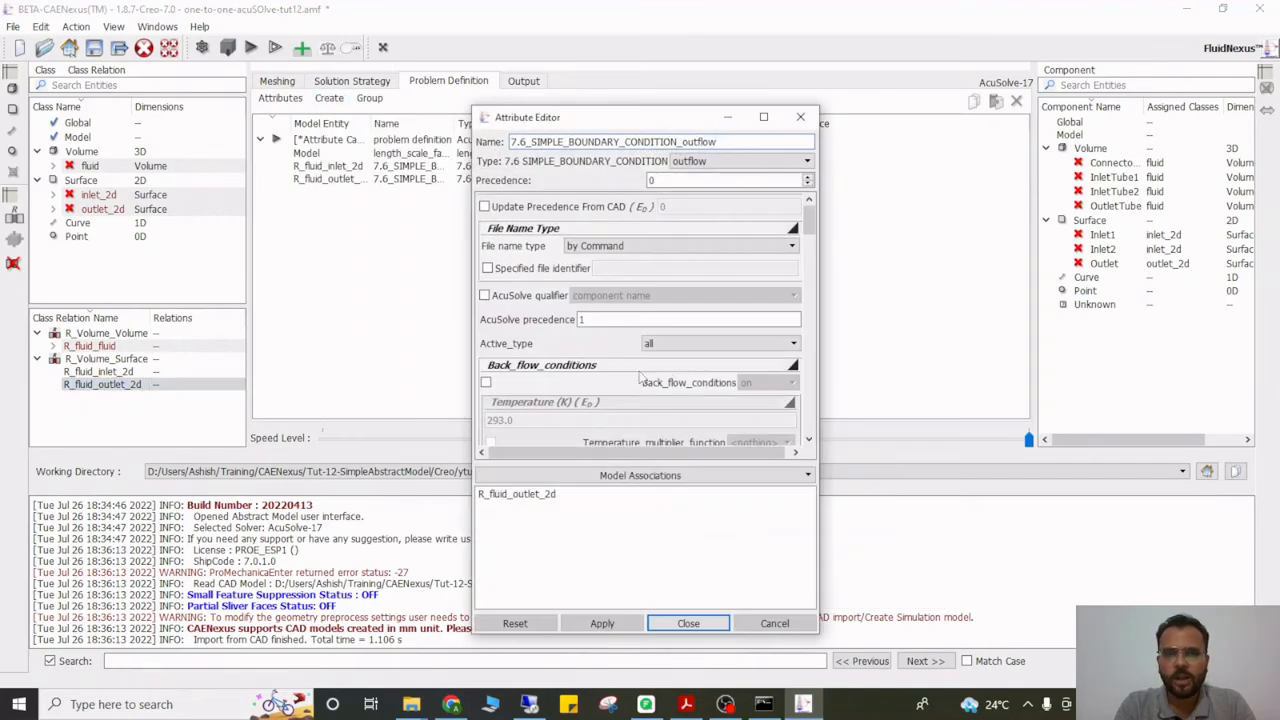
pyautogui.scroll(-10, 613, 360)
pyautogui.scroll(-15, 615, 337)
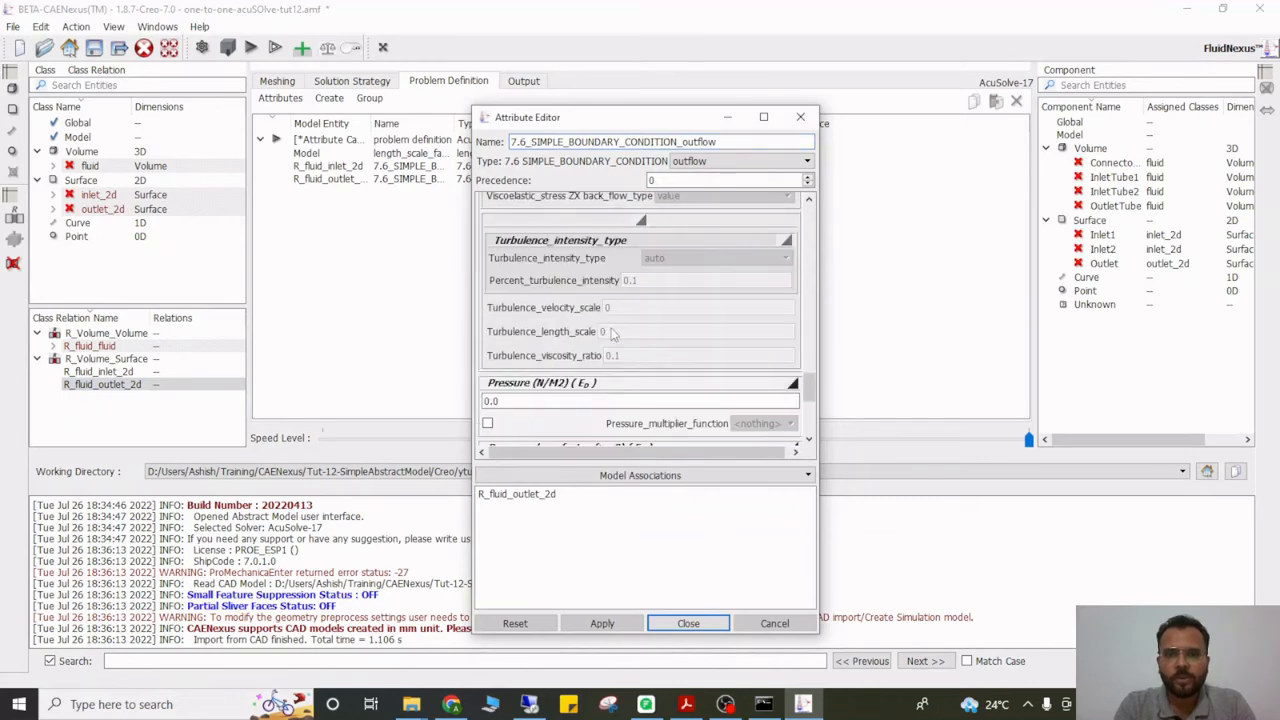
pyautogui.scroll(1, 595, 355)
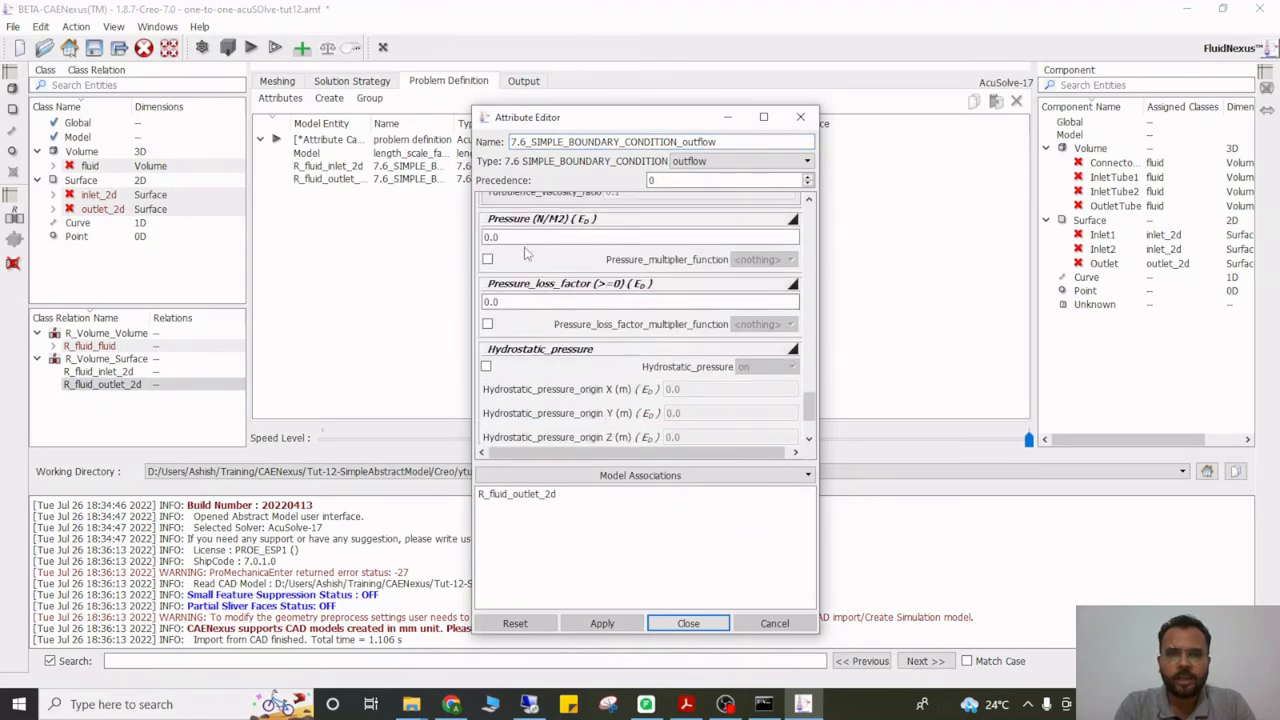
pyautogui.moveTo(477, 237); pyautogui.dragTo(493, 239)
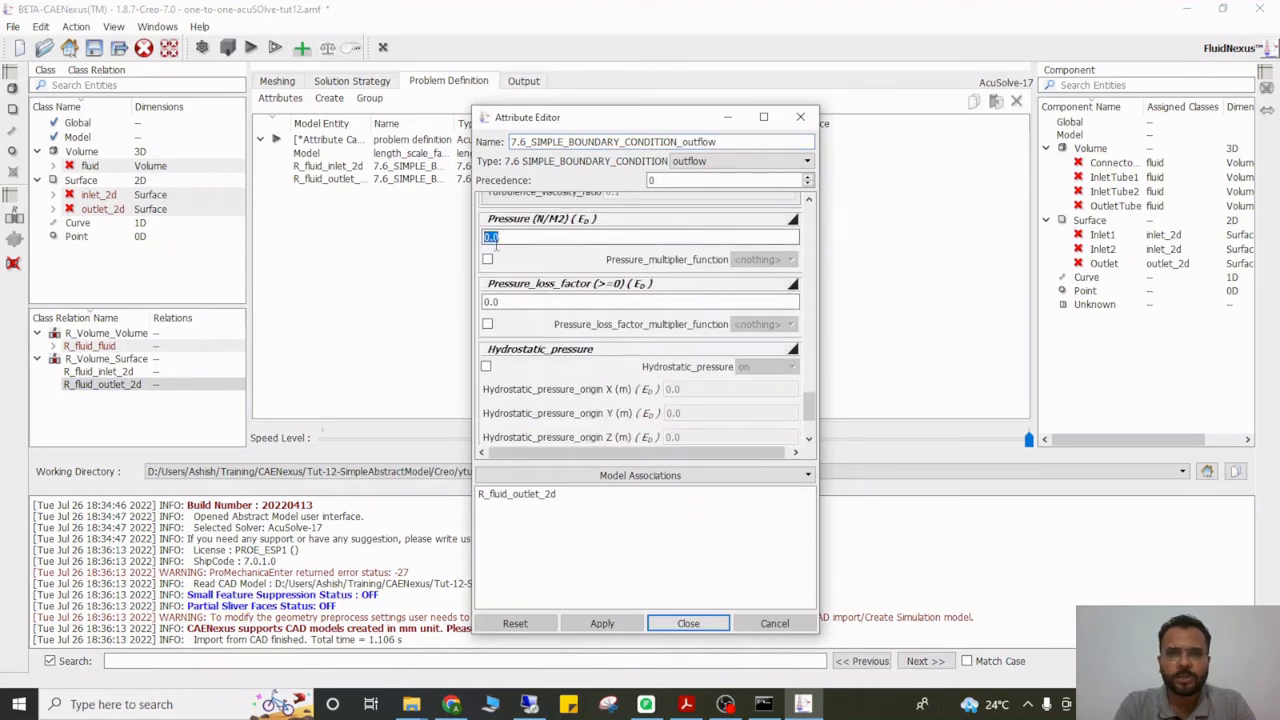
pyautogui.click(688, 623)
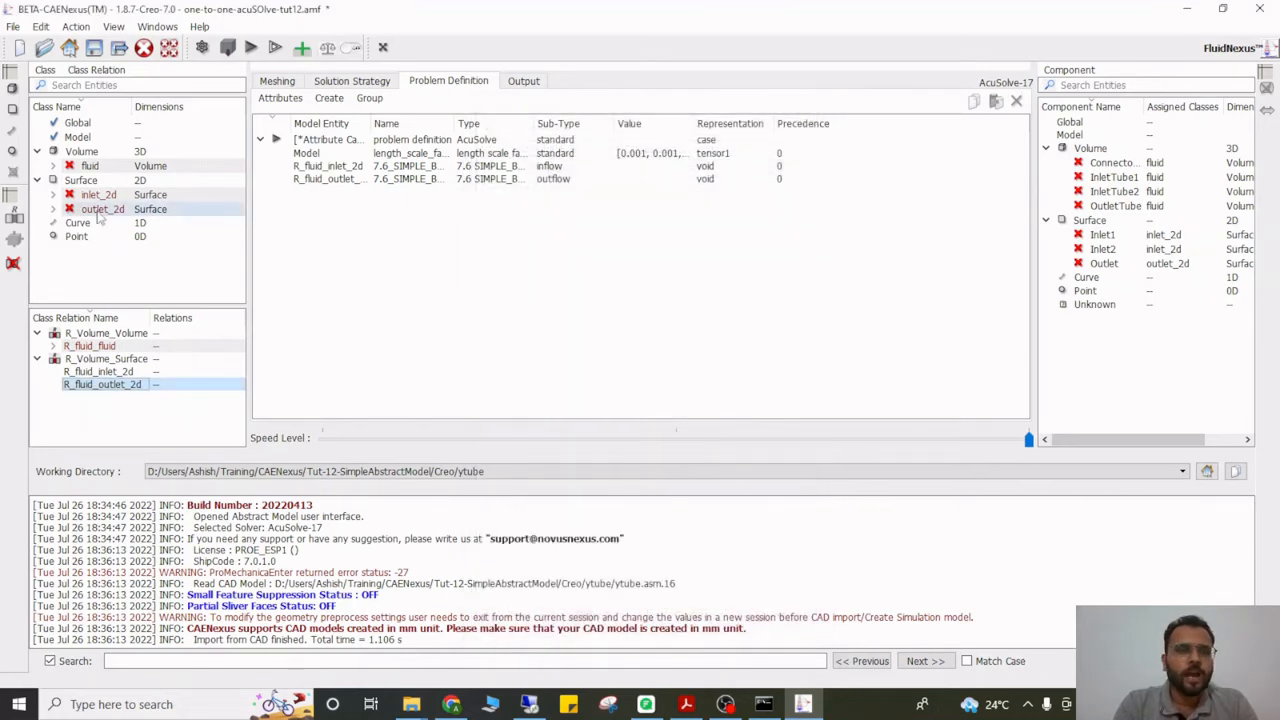
# Create a wall SIMPLE_BOUNDARY_CONDITION attribute on the Inside boundary of the fluid volume class, keeping its default settings
pyautogui.click(53, 166)
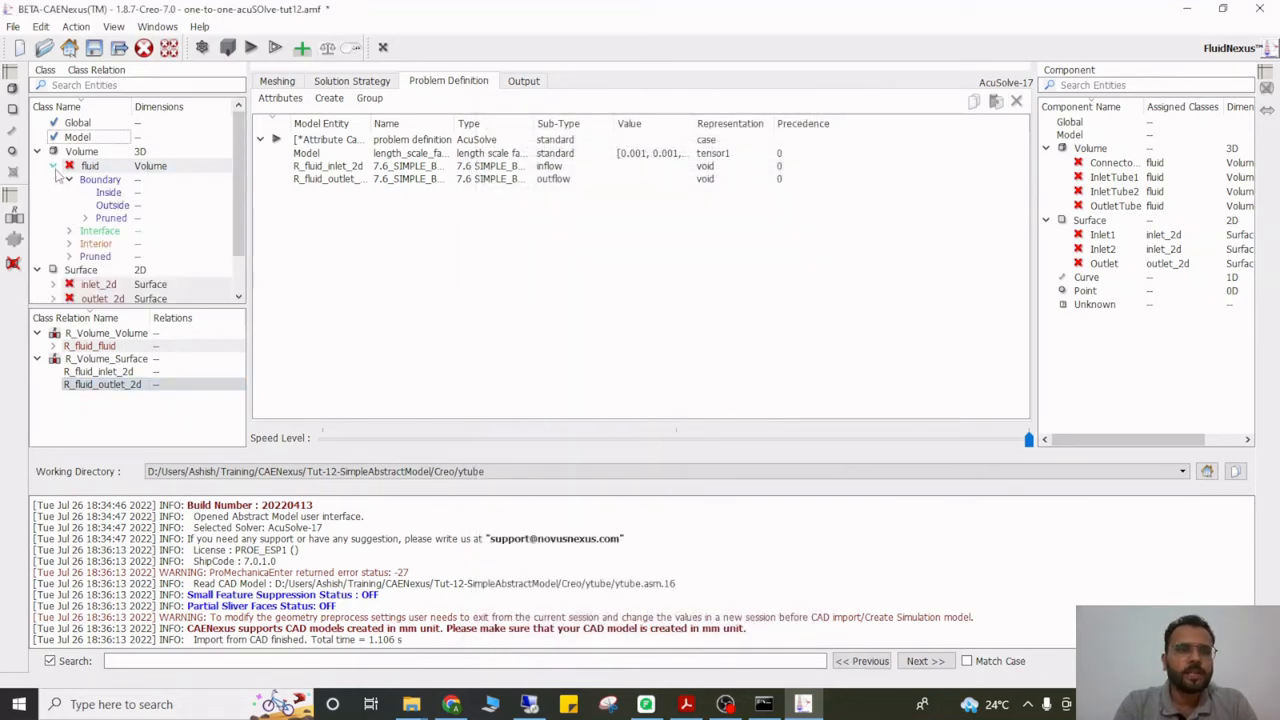
pyautogui.click(111, 194)
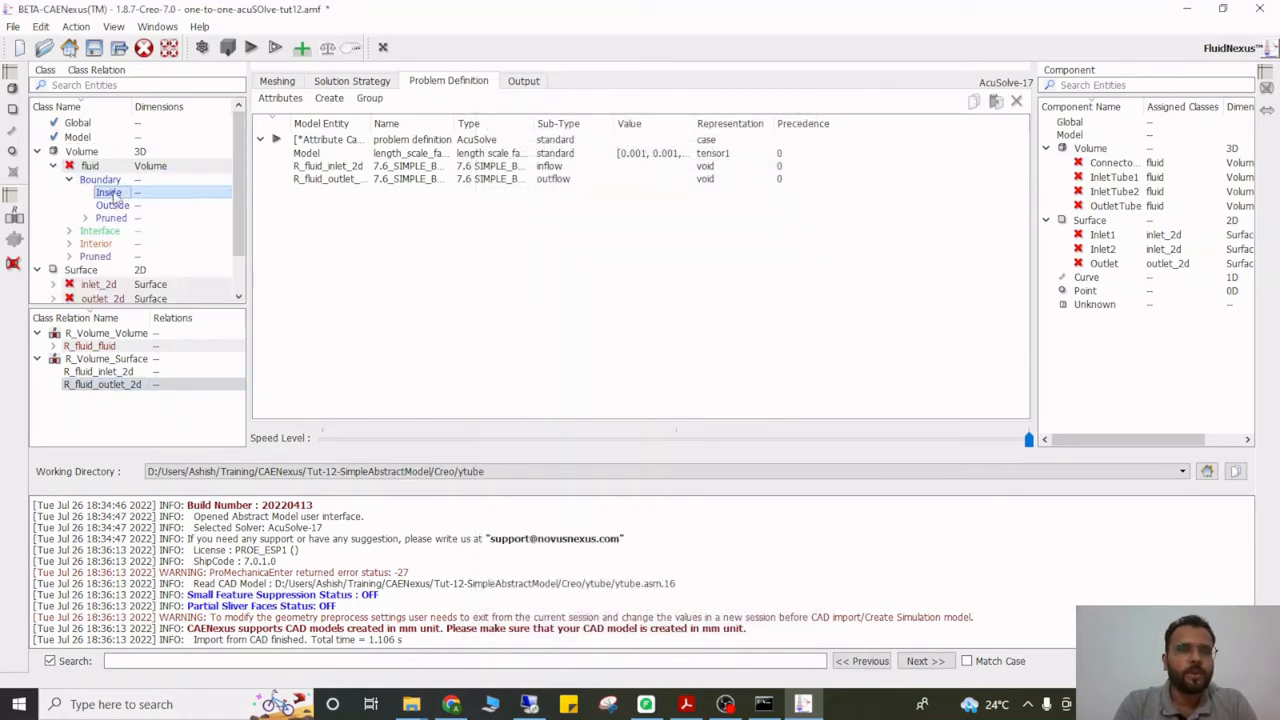
pyautogui.click(329, 97)
pyautogui.moveTo(442, 242)
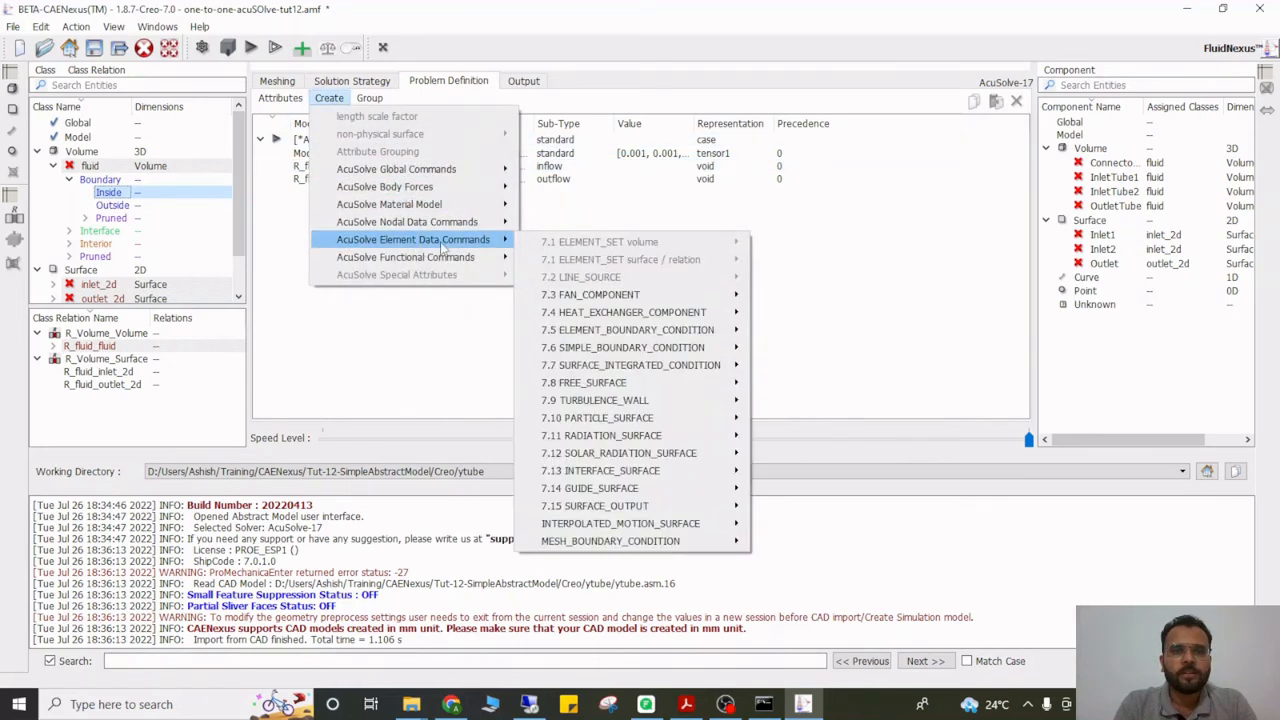
pyautogui.moveTo(700, 347)
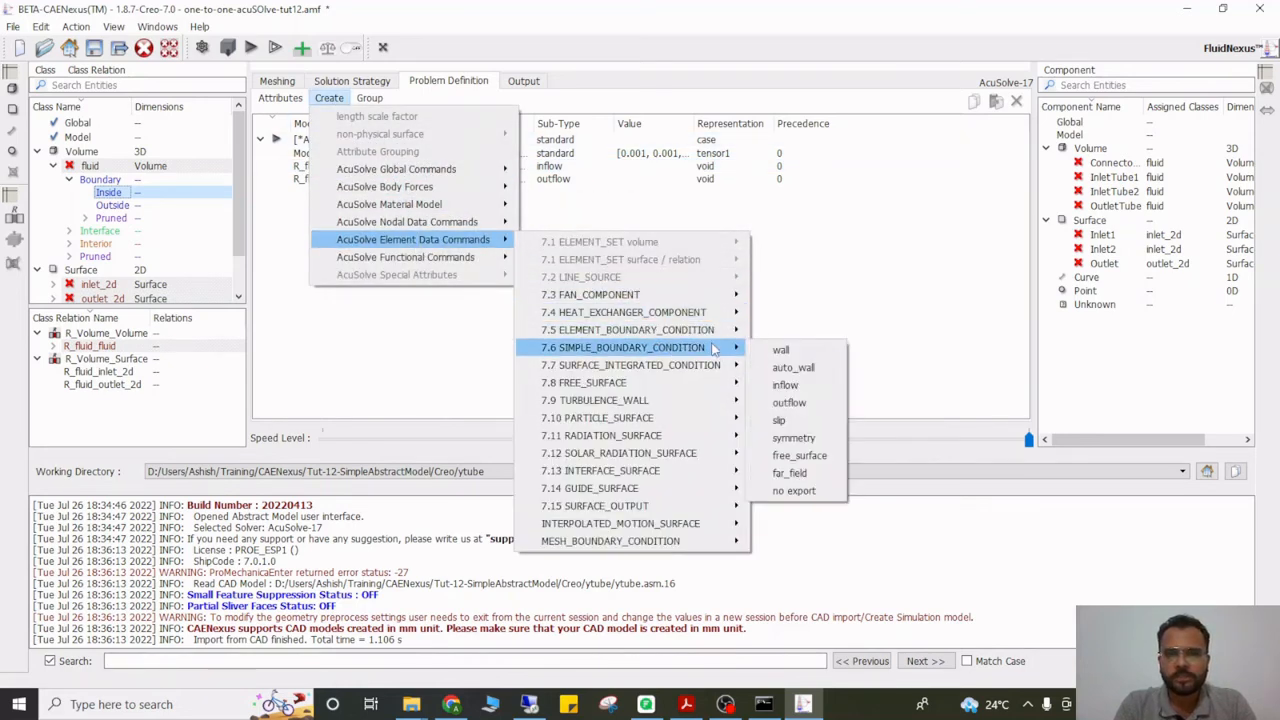
pyautogui.click(779, 350)
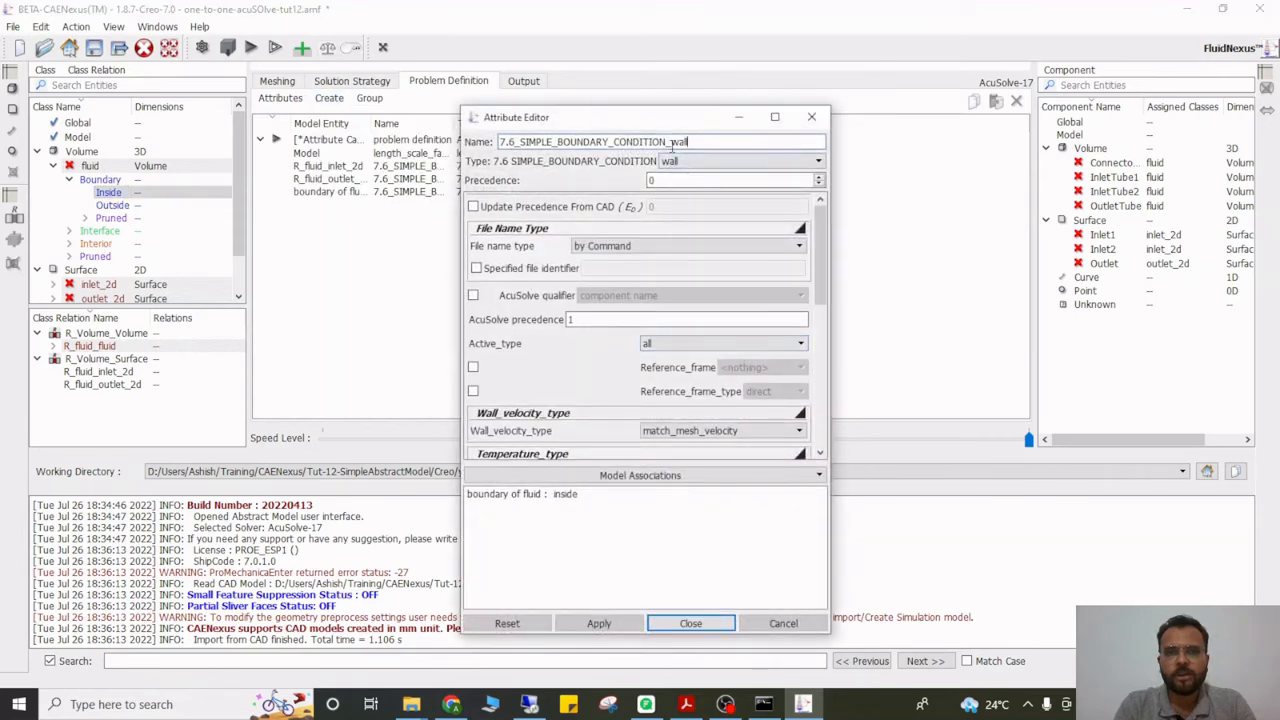
pyautogui.click(684, 623)
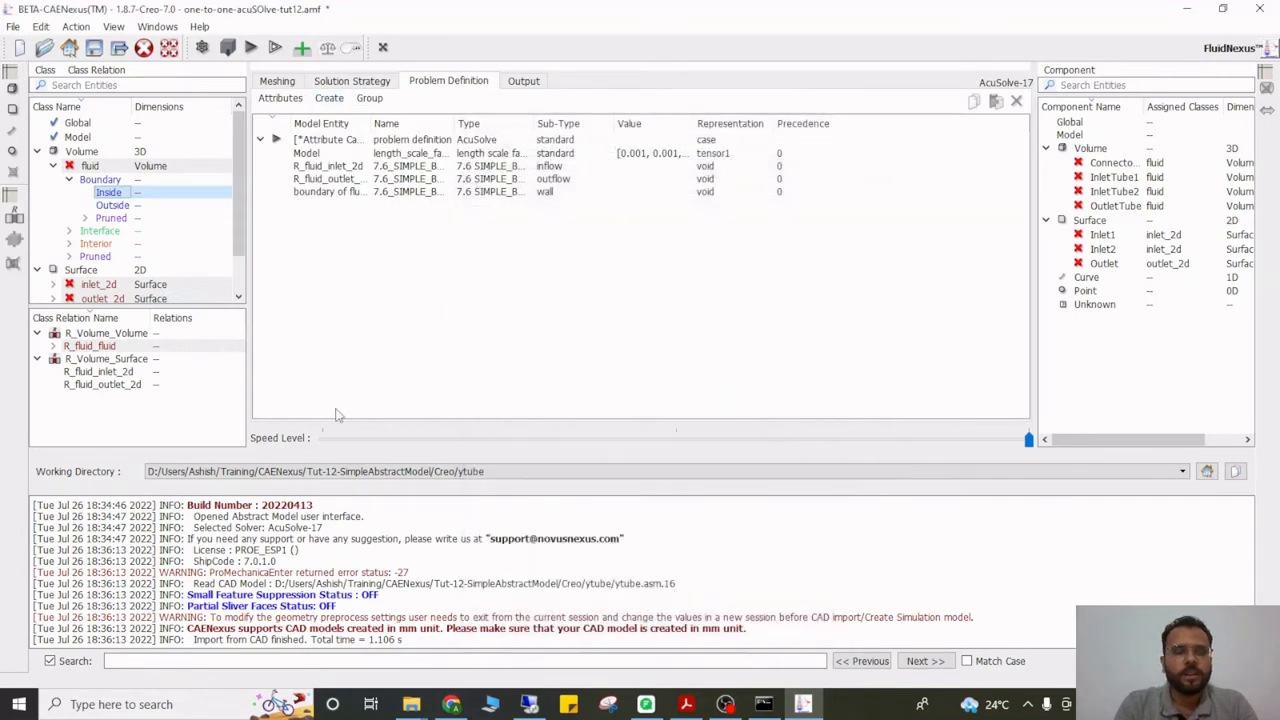
pyautogui.click(54, 166)
# Create a specified (Full) MATERIAL_MODEL attribute on the Global class with Material Model Type Fluid and a density of 1.225 kg/m3
pyautogui.click(91, 123)
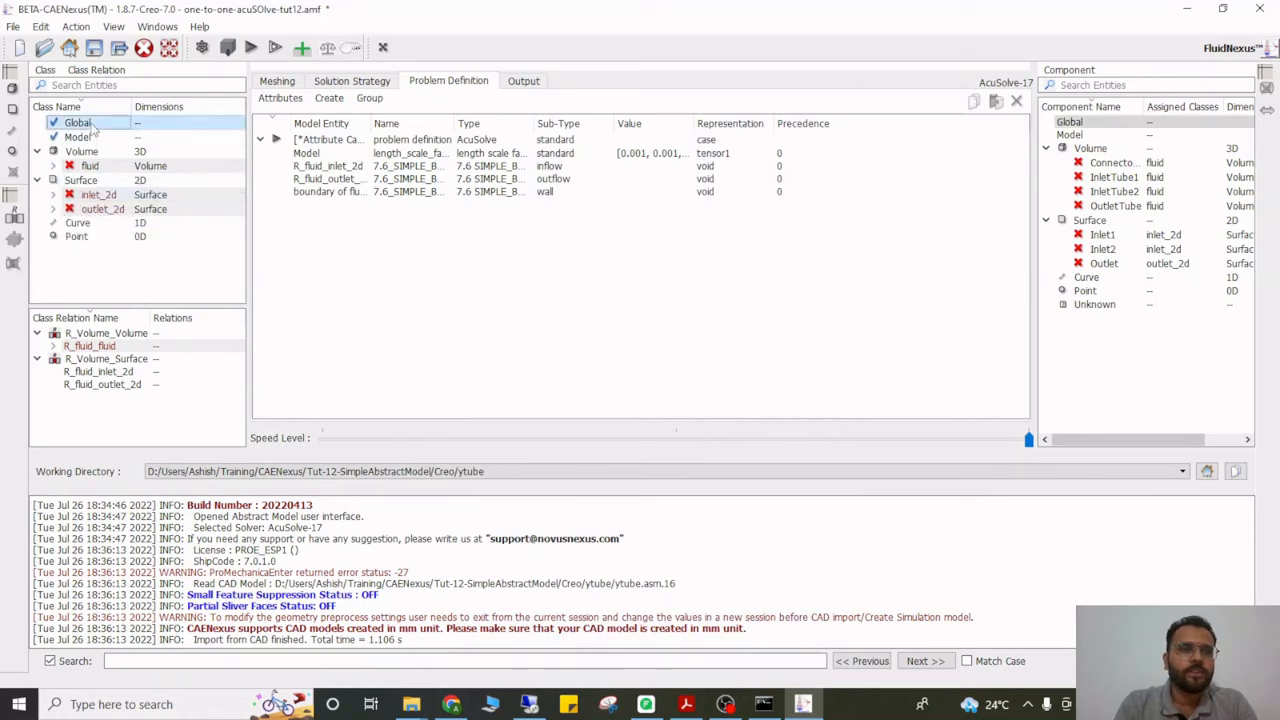
pyautogui.click(329, 98)
pyautogui.moveTo(447, 207)
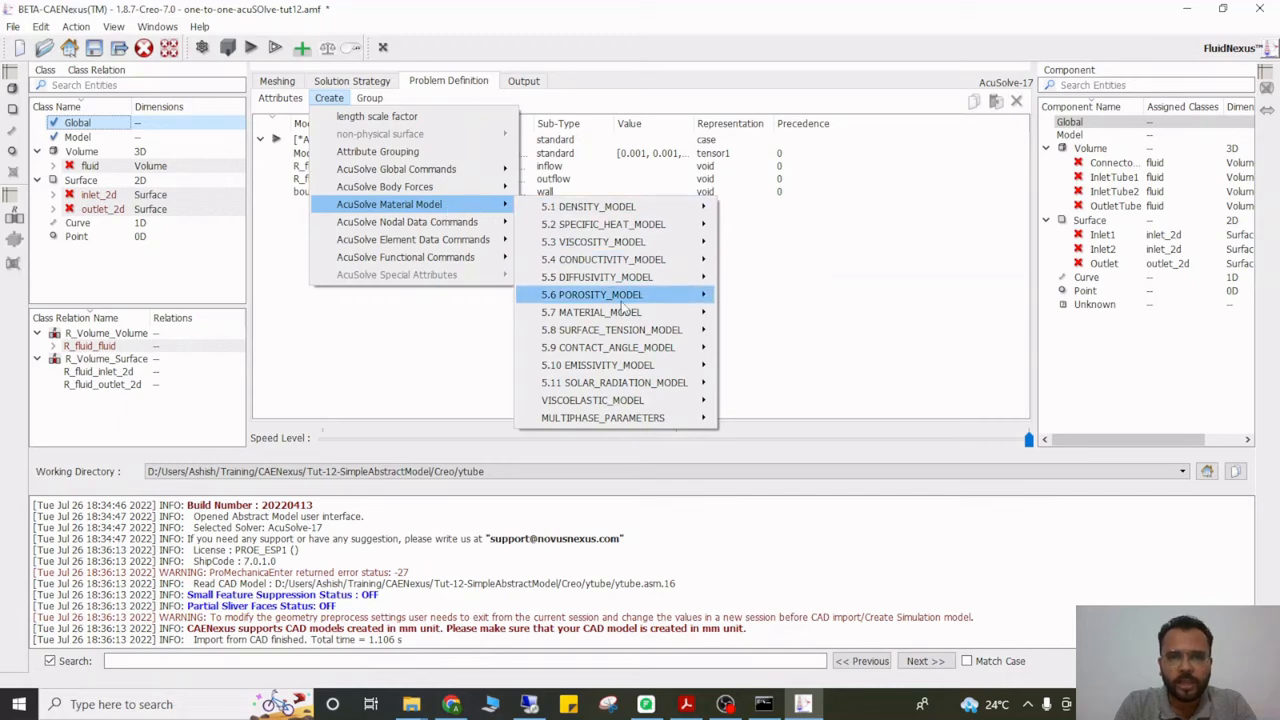
pyautogui.moveTo(600, 295)
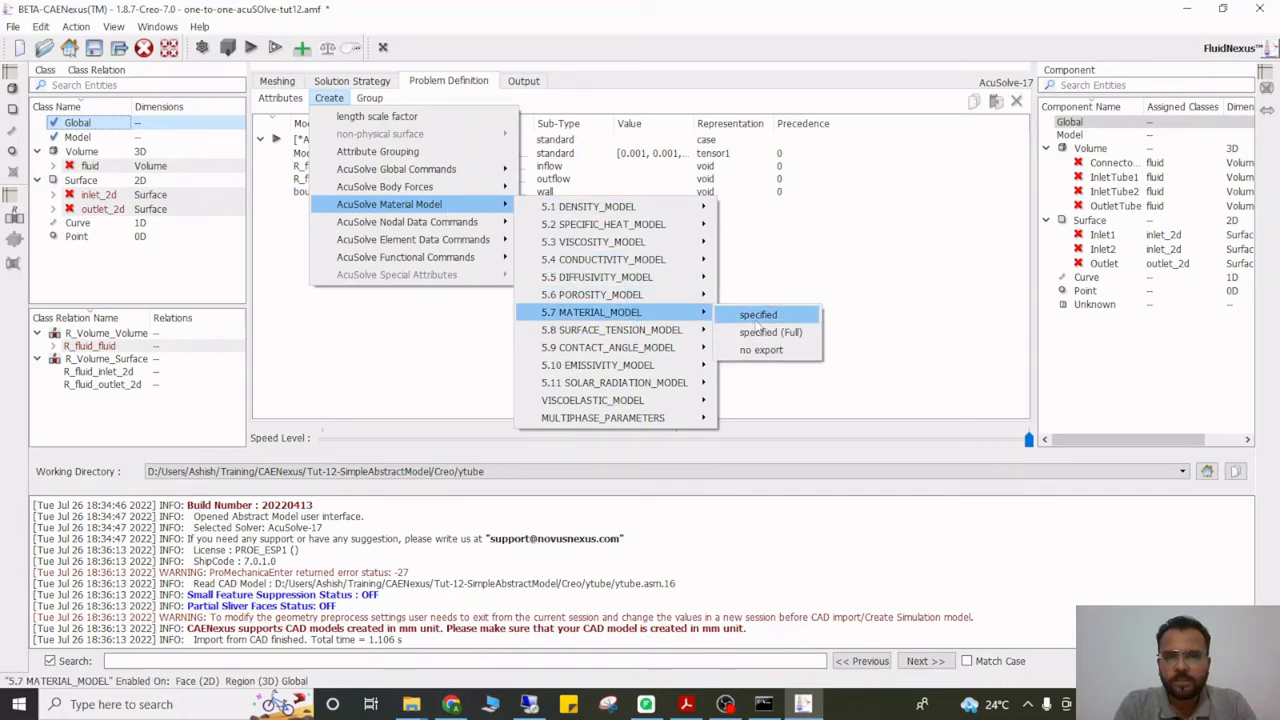
pyautogui.click(768, 333)
pyautogui.click(674, 261)
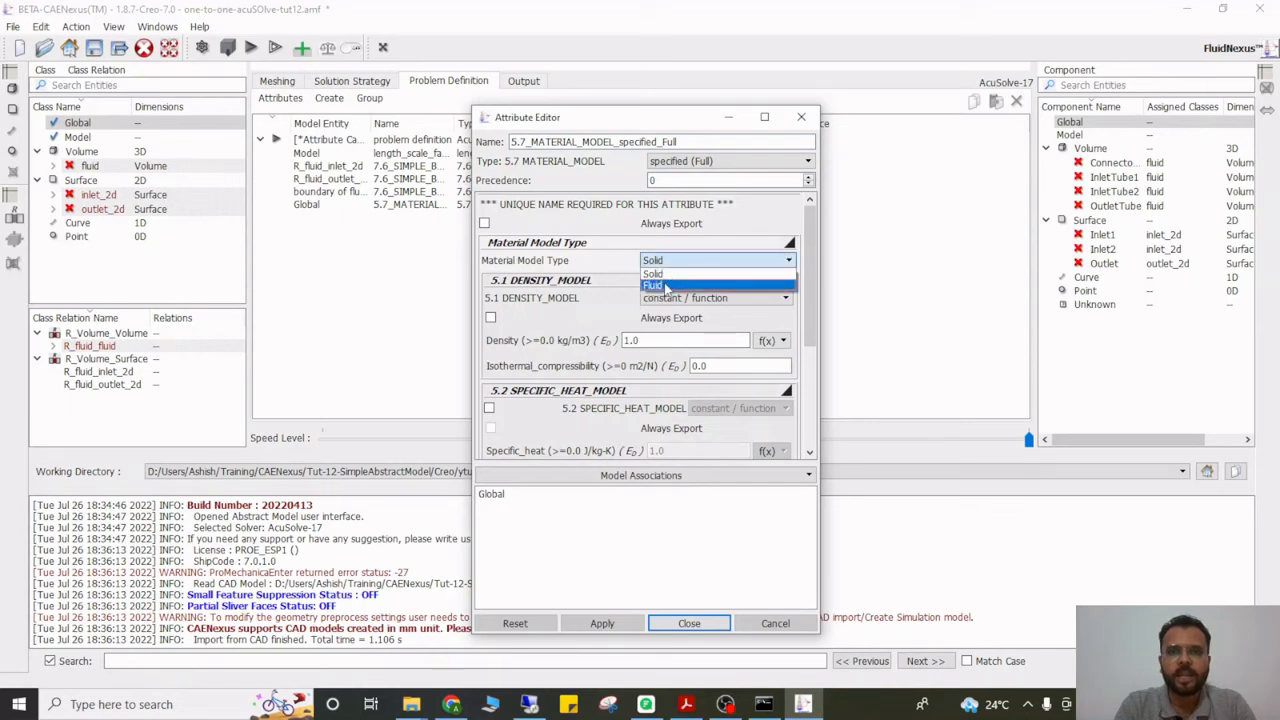
pyautogui.click(666, 286)
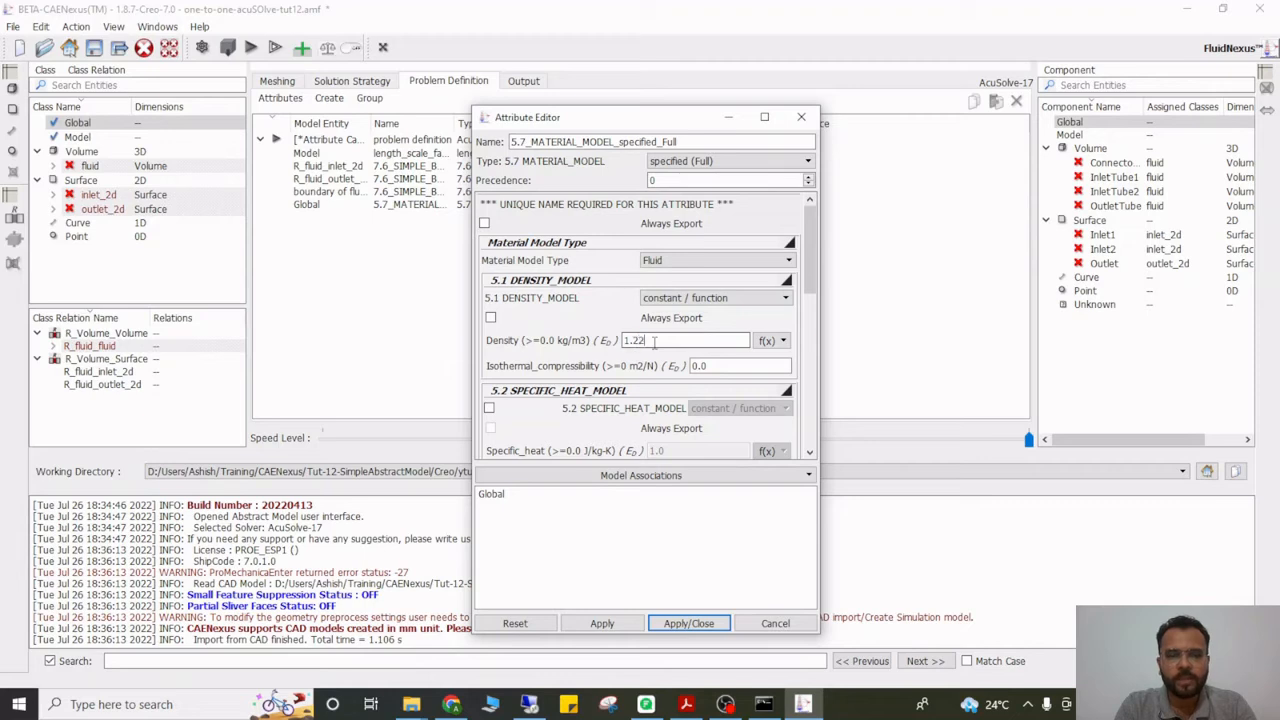
# Rename the Global material model attribute as mat-air
pyautogui.scroll(-1, 641, 380)
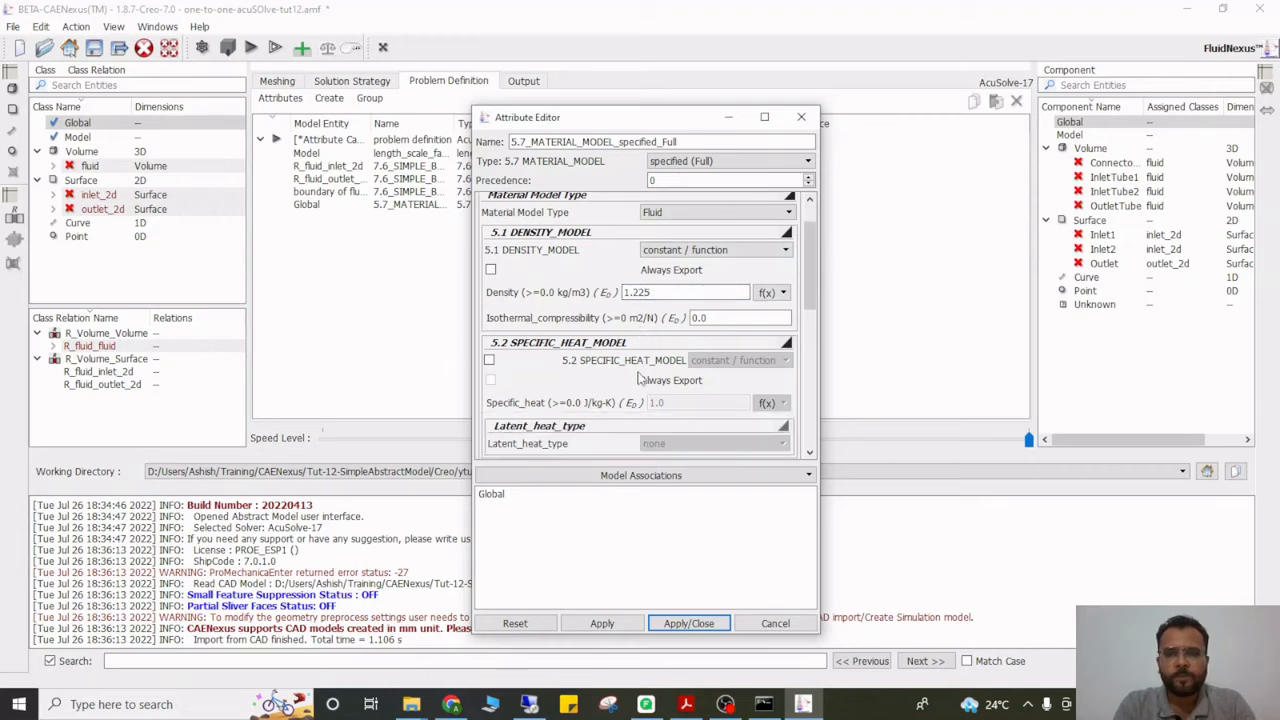
pyautogui.scroll(-2, 641, 378)
pyautogui.scroll(1, 636, 347)
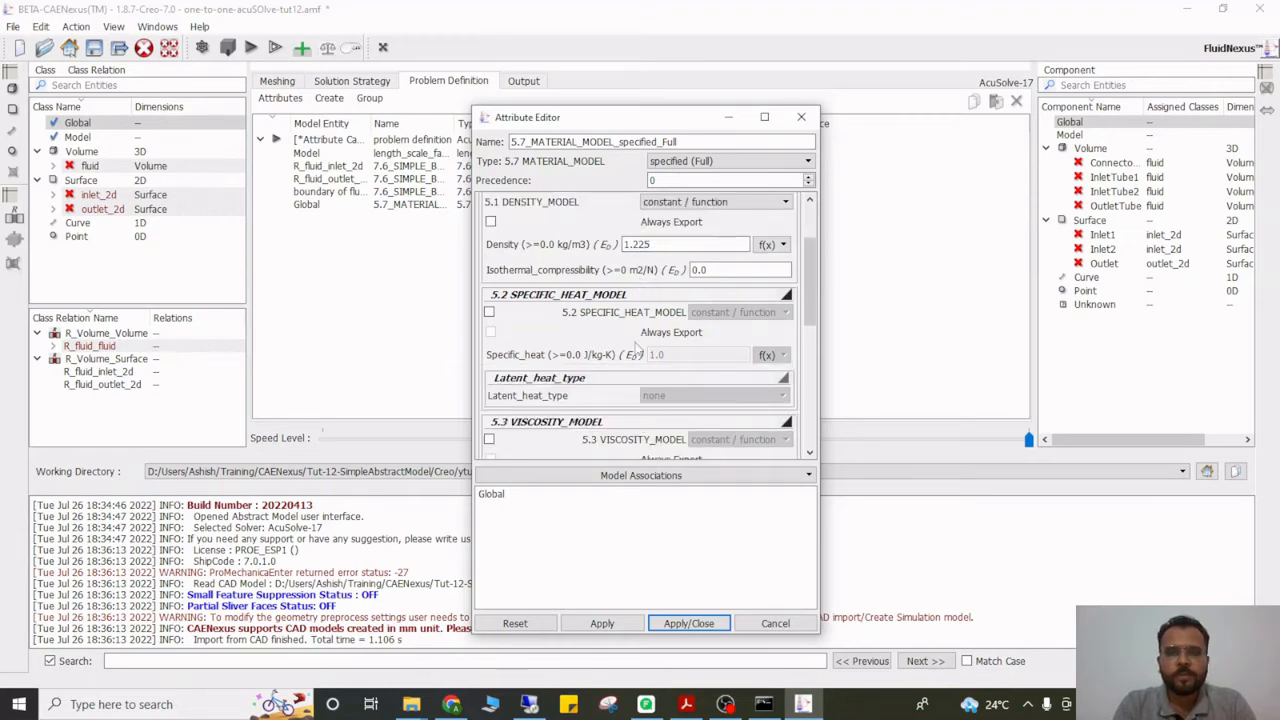
pyautogui.scroll(-2, 636, 347)
pyautogui.scroll(2, 636, 347)
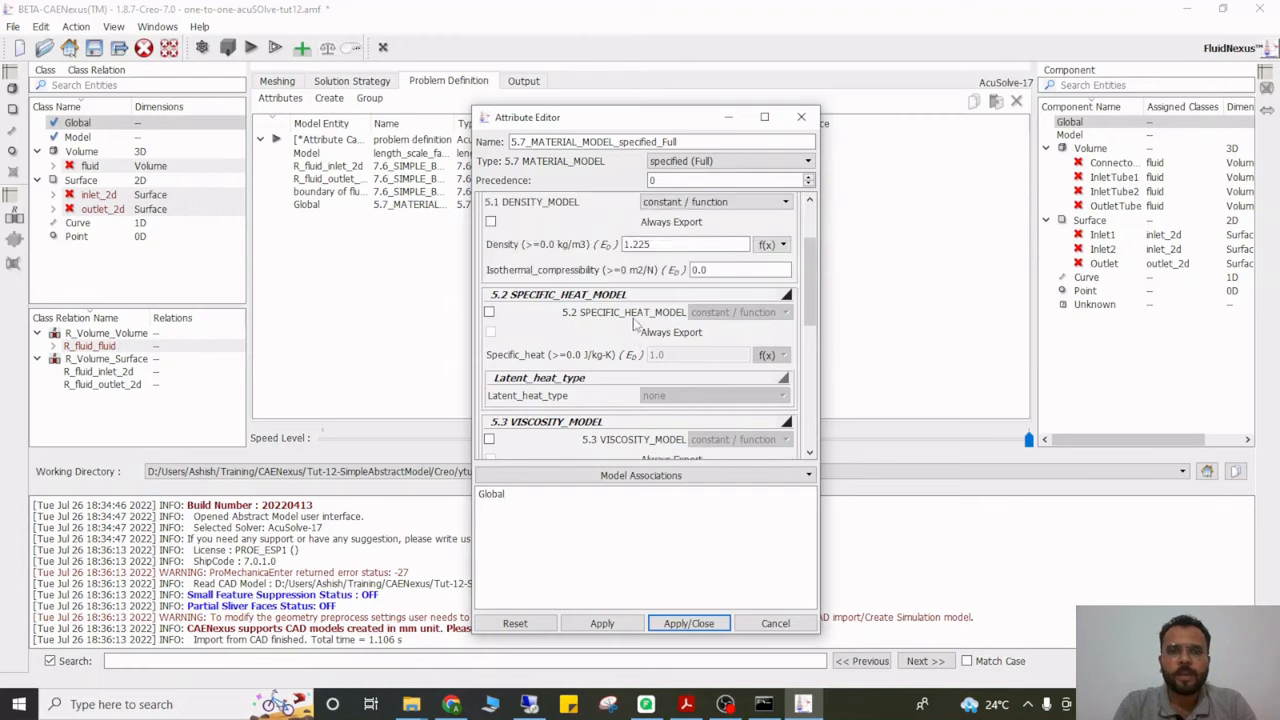
pyautogui.scroll(-2, 572, 366)
pyautogui.scroll(-1, 572, 366)
pyautogui.scroll(4, 586, 356)
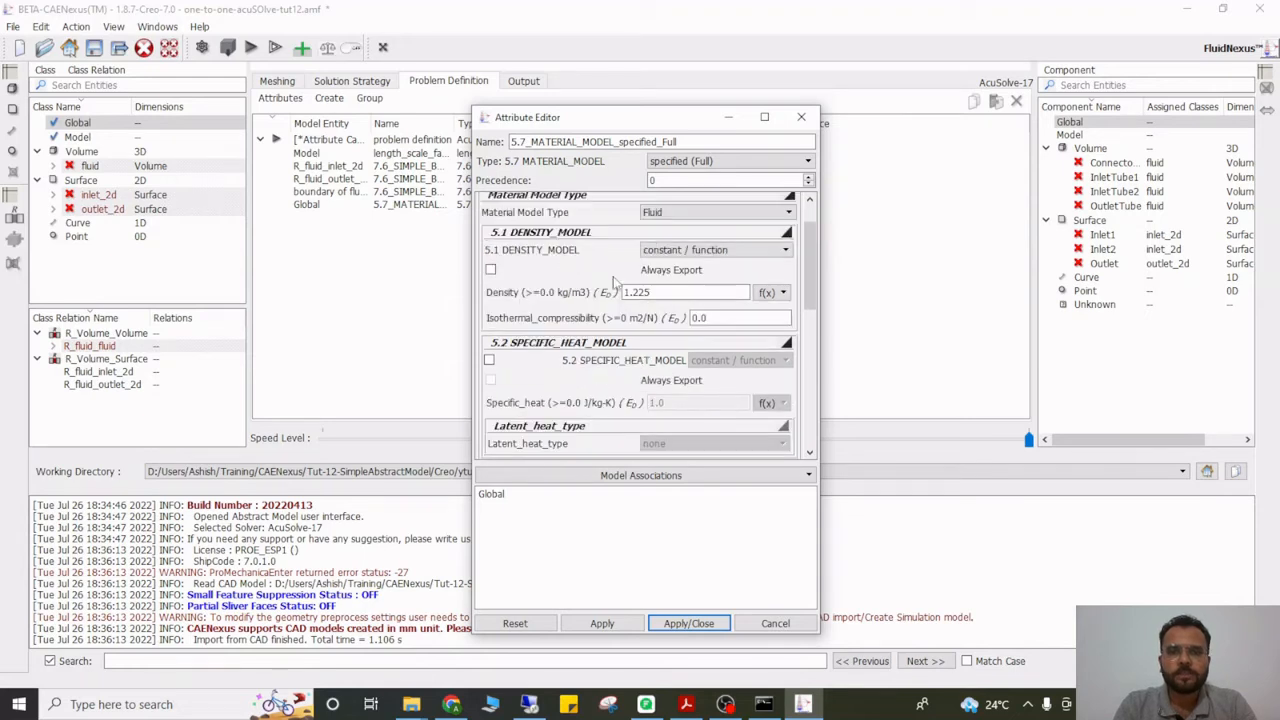
pyautogui.tripleClick(512, 144)
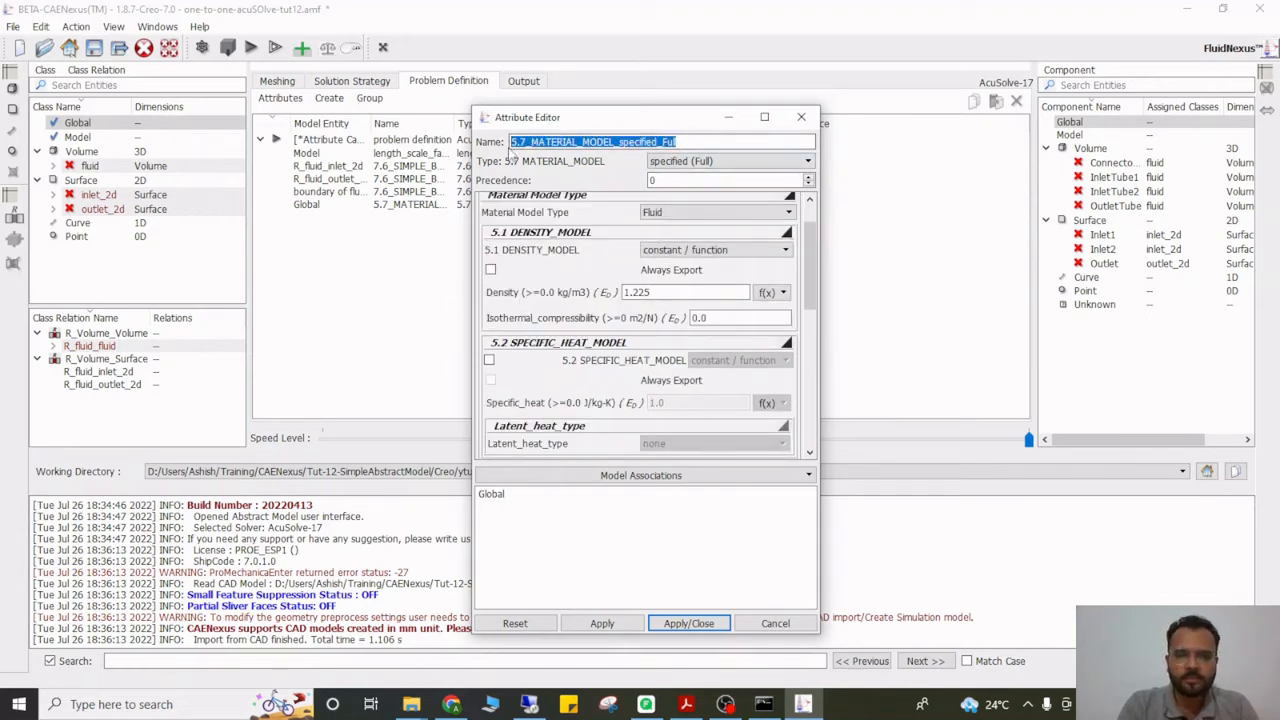
pyautogui.write('mat-air')
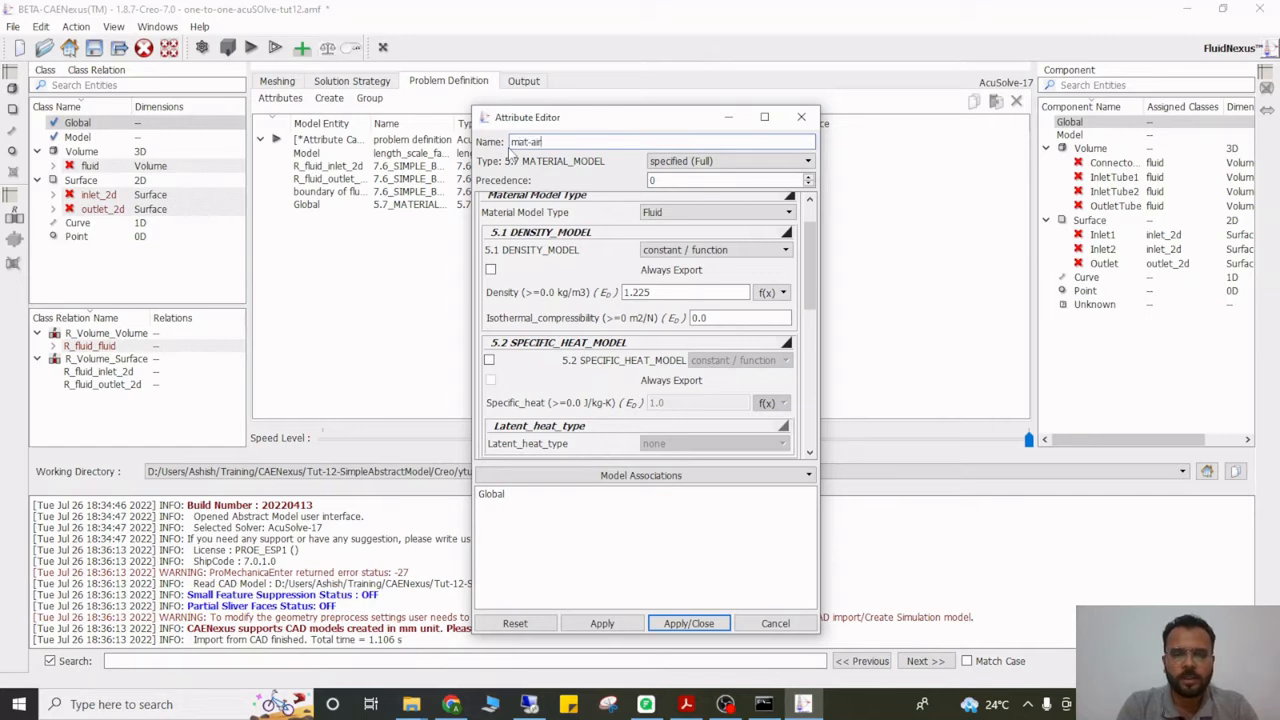
# Enable the constant / function VISCOSITY_MODEL in the mat-air attribute, set Viscosity to 1.789E-5 kg/m-sec, and apply it
pyautogui.scroll(-1, 584, 210)
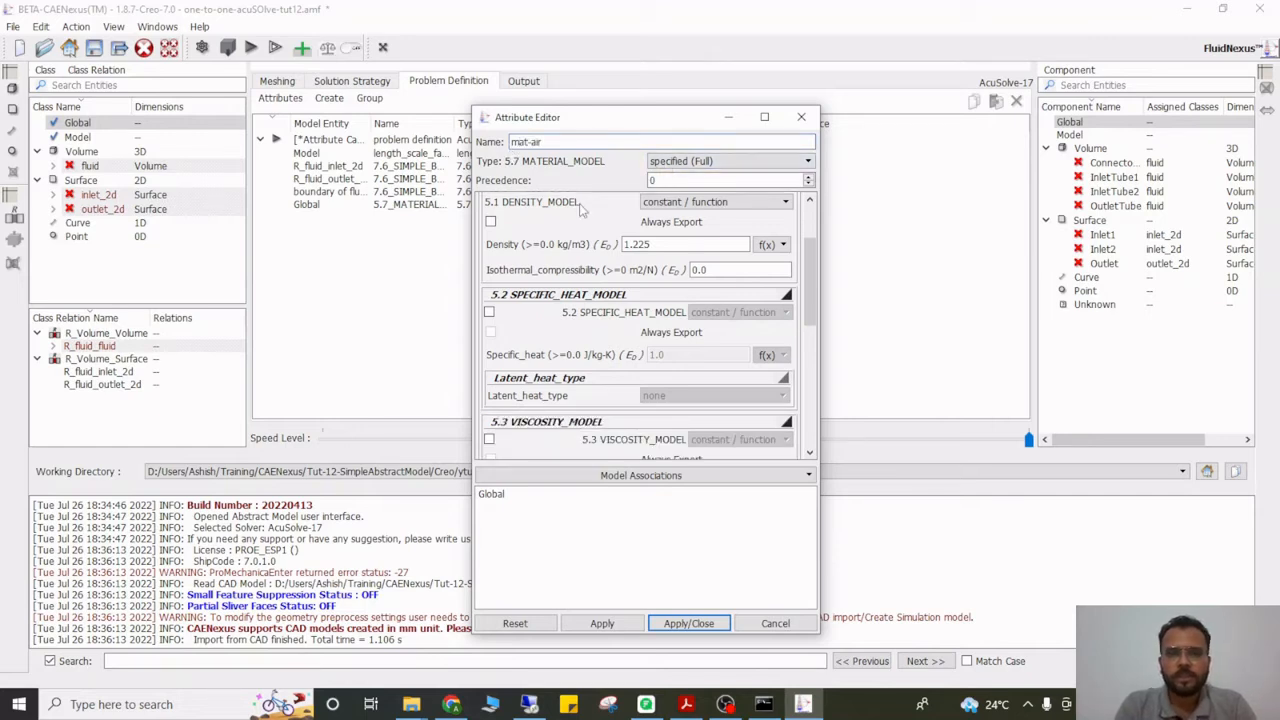
pyautogui.scroll(-3, 578, 318)
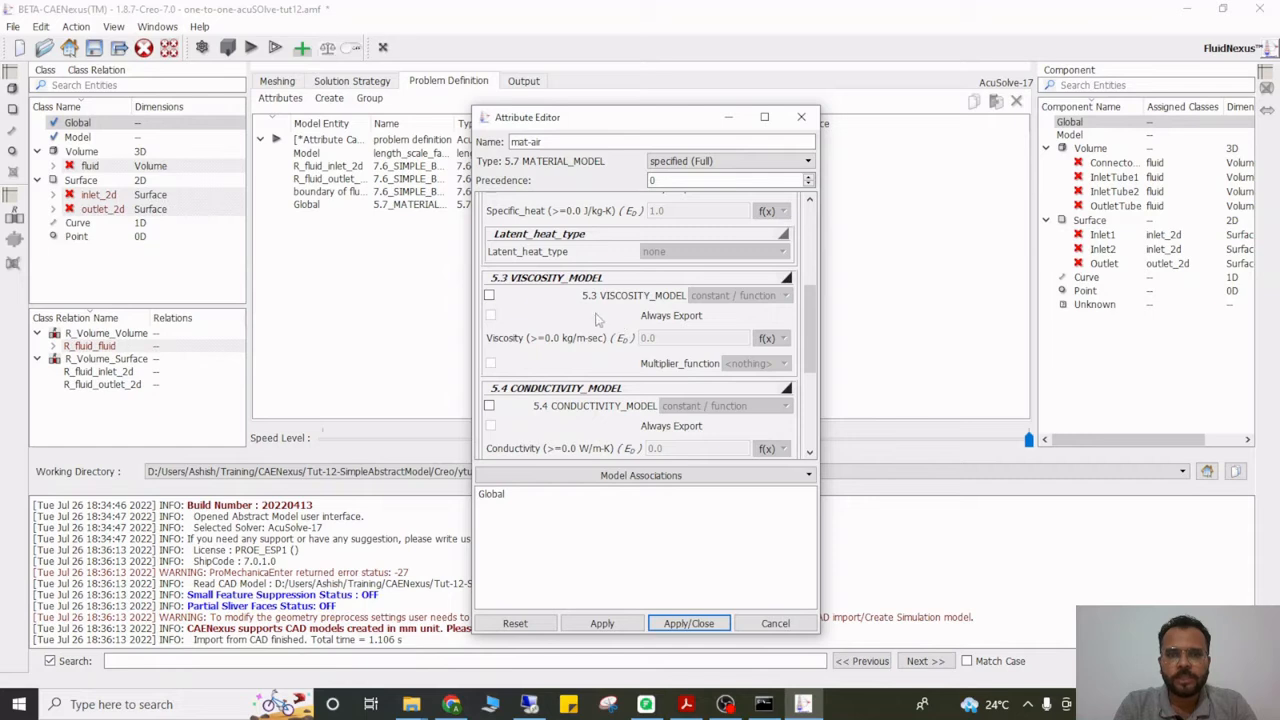
pyautogui.click(489, 296)
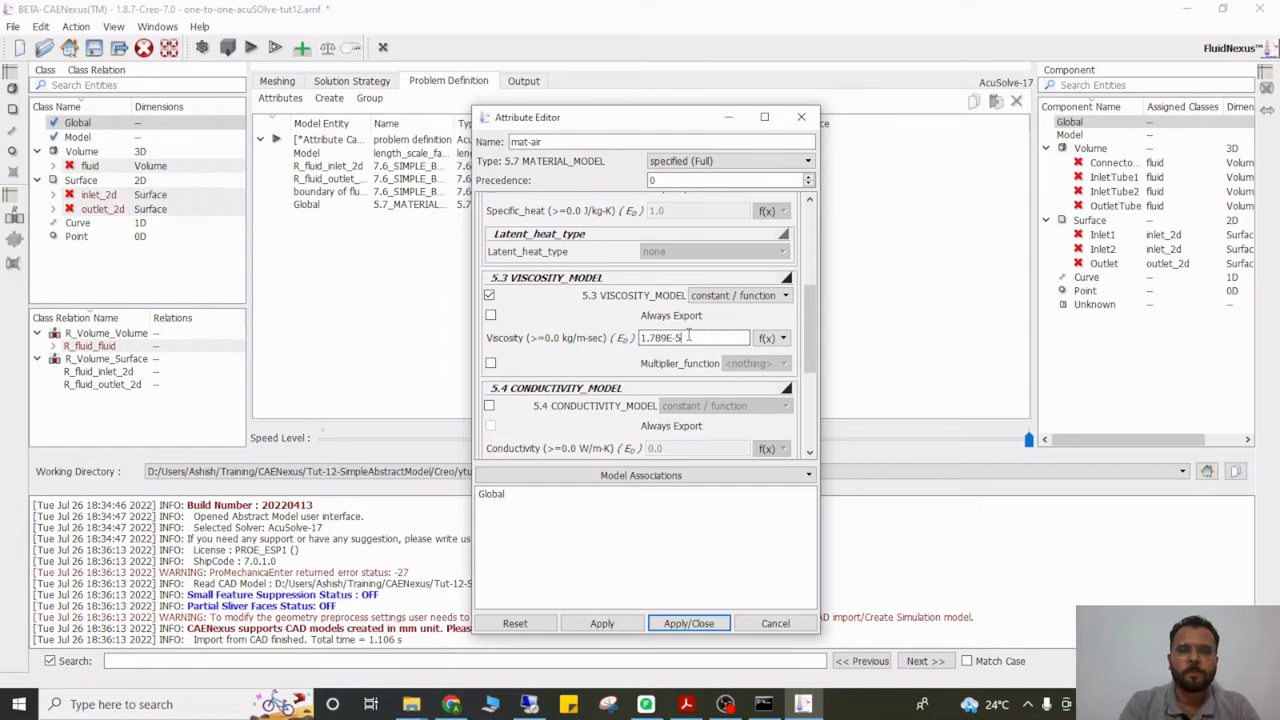
pyautogui.click(603, 623)
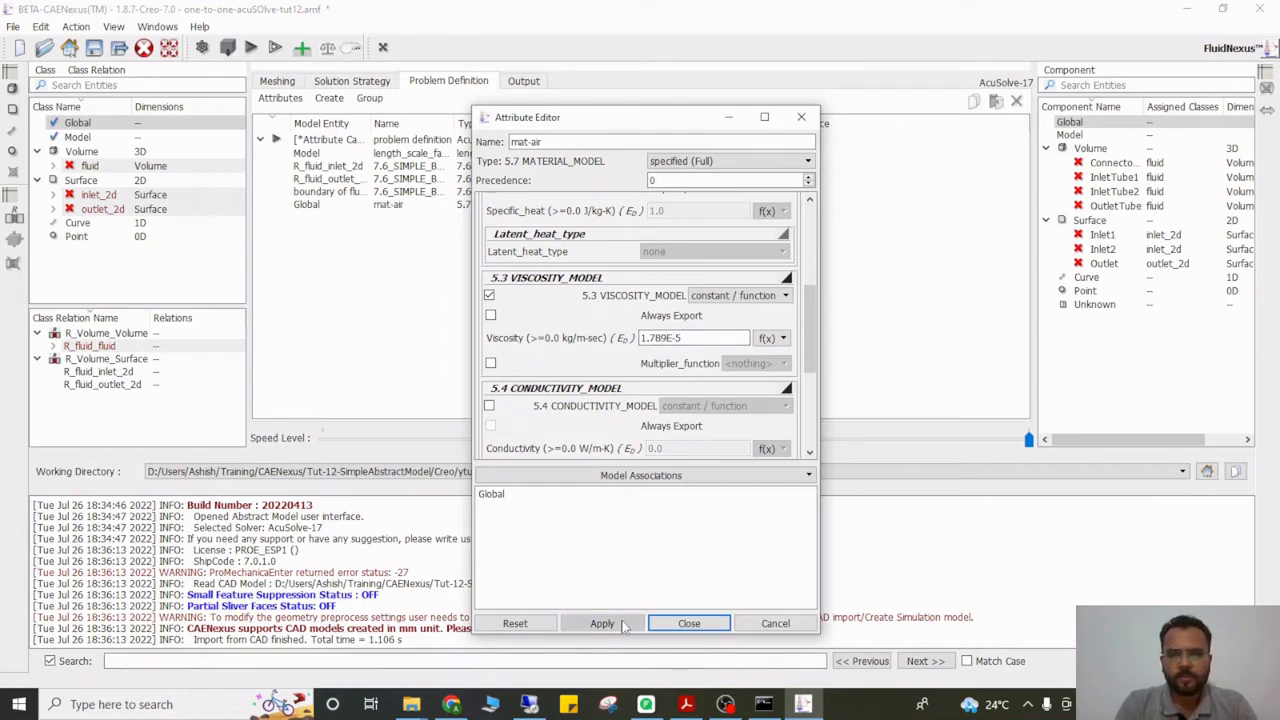
pyautogui.click(672, 622)
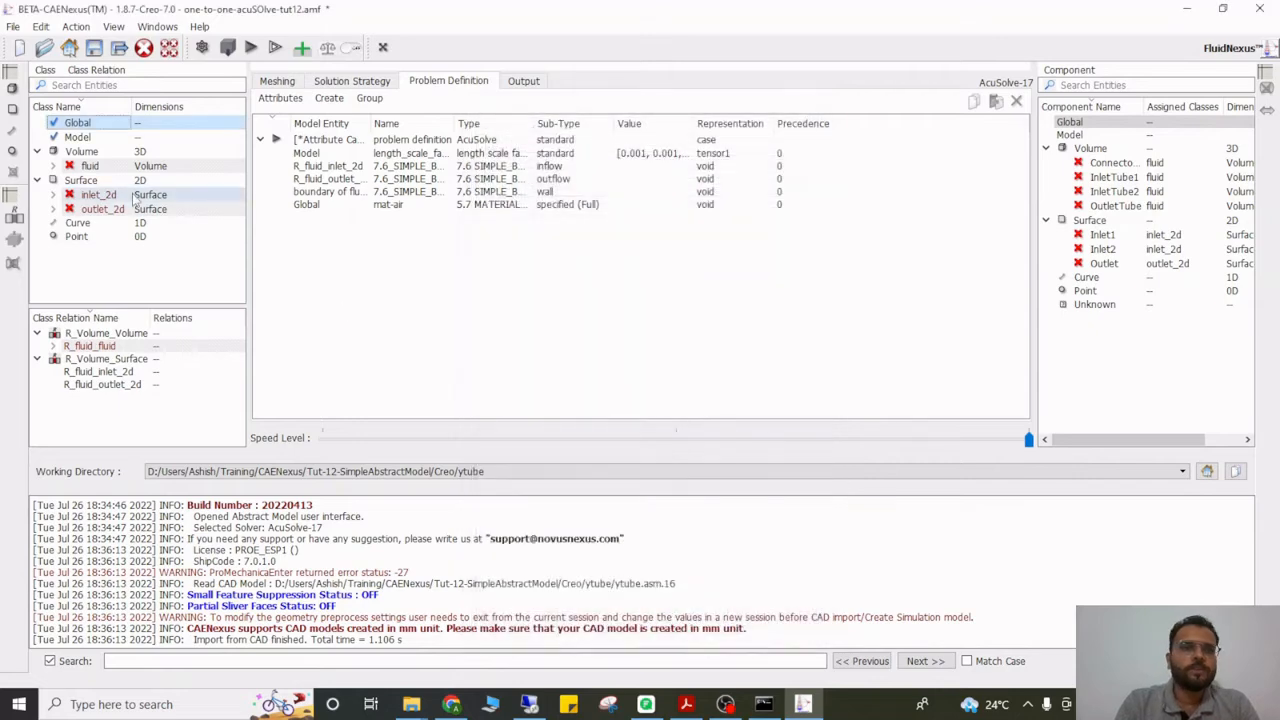
# Create a specified ELEMENT_SET volume attribute on the fluid class with mat-air as its Material_model
pyautogui.click(91, 166)
pyautogui.click(334, 100)
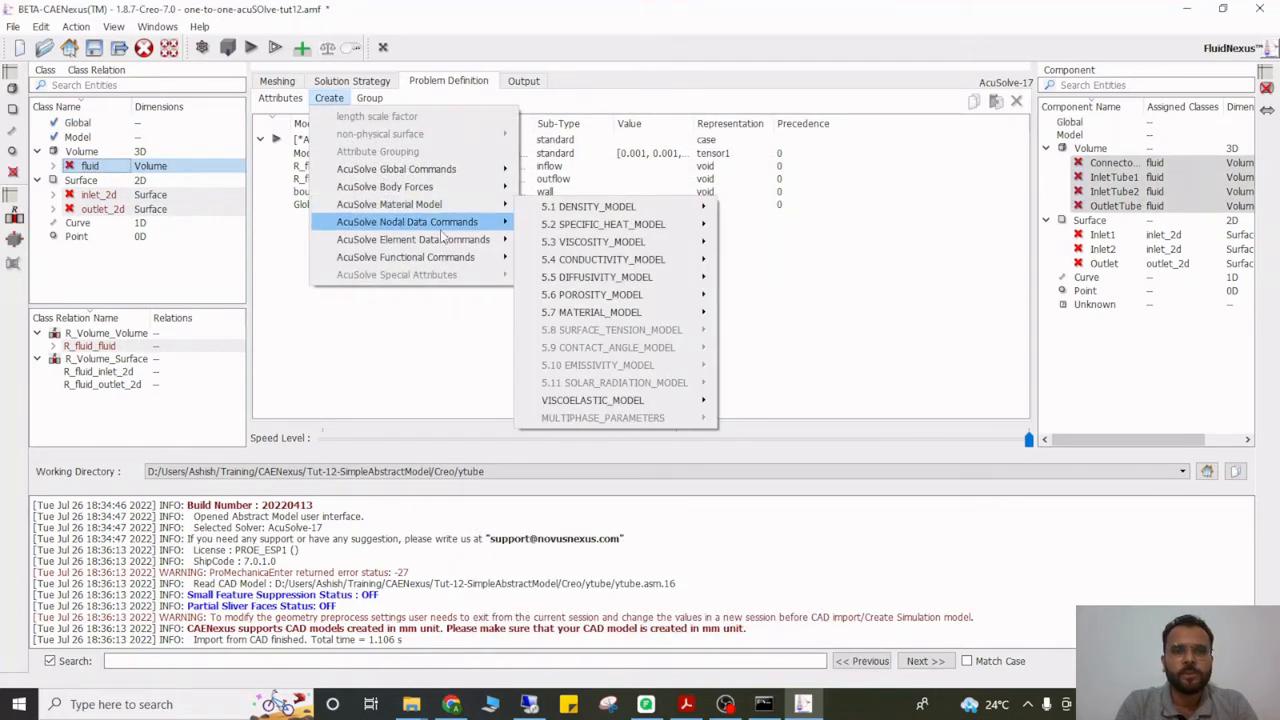
pyautogui.moveTo(474, 245)
pyautogui.moveTo(605, 240)
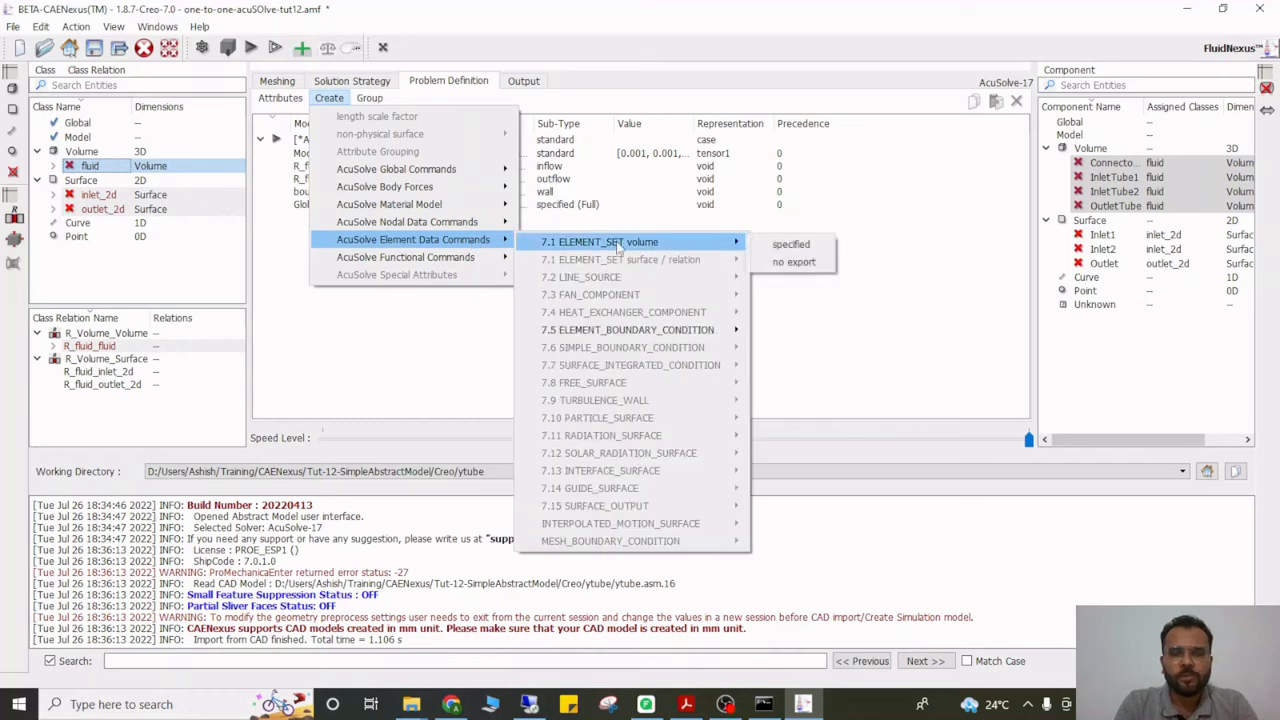
pyautogui.click(796, 245)
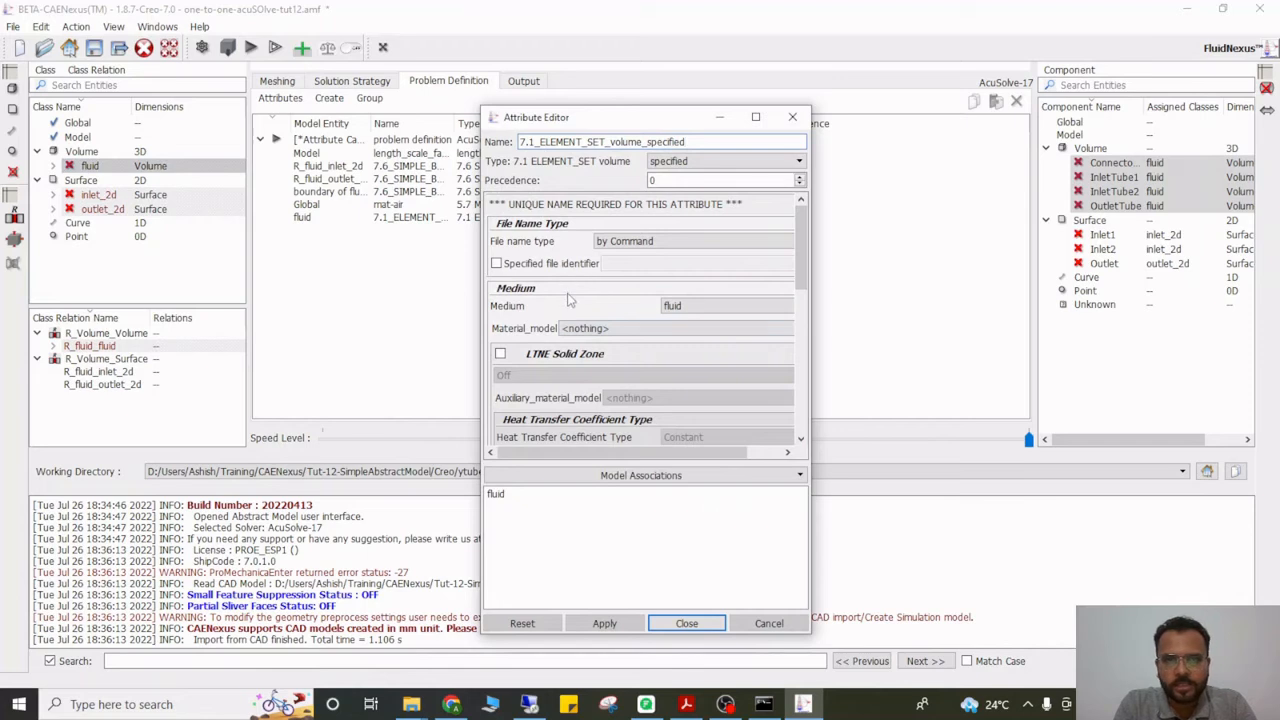
pyautogui.click(584, 330)
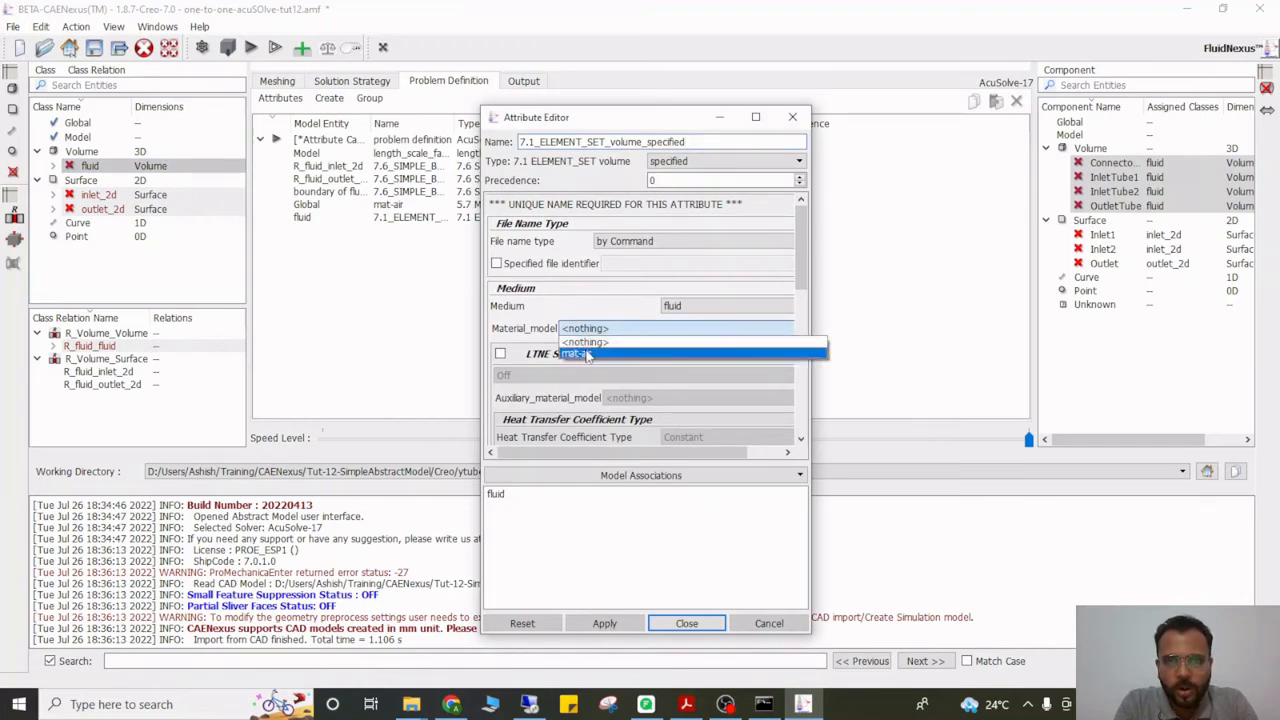
pyautogui.click(586, 354)
pyautogui.scroll(-5, 576, 350)
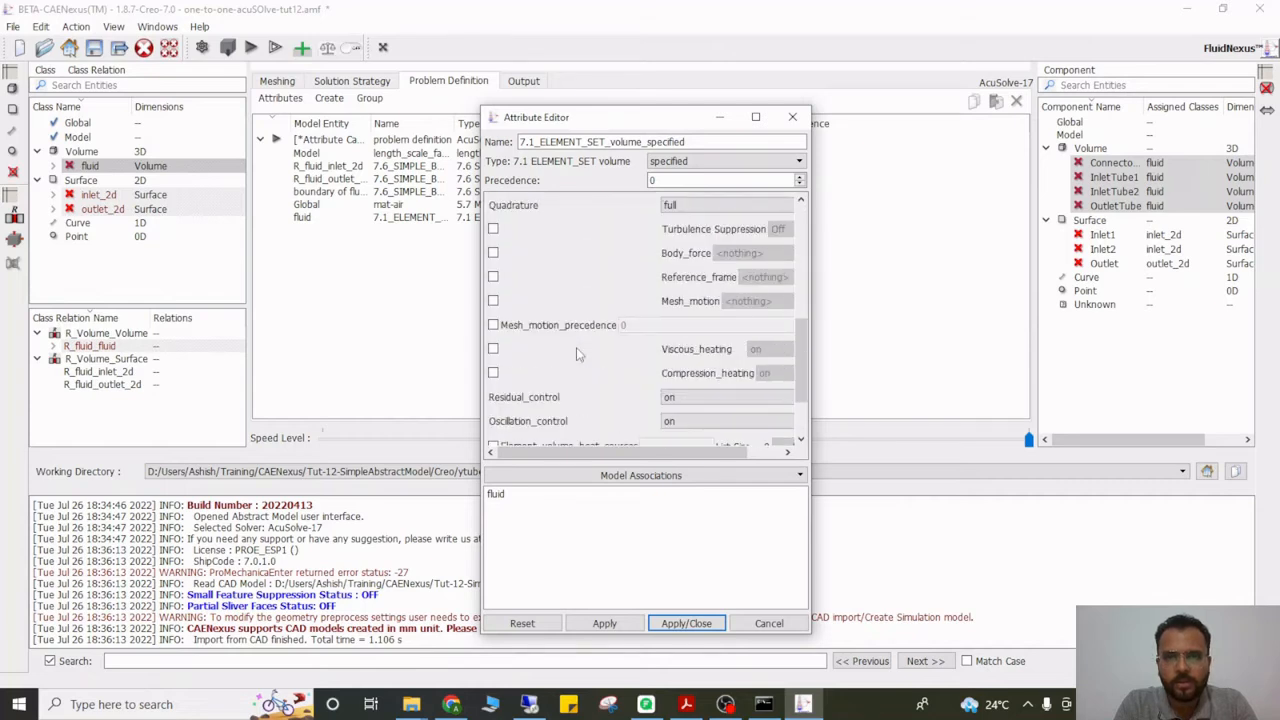
pyautogui.scroll(-2, 577, 353)
pyautogui.scroll(8, 577, 353)
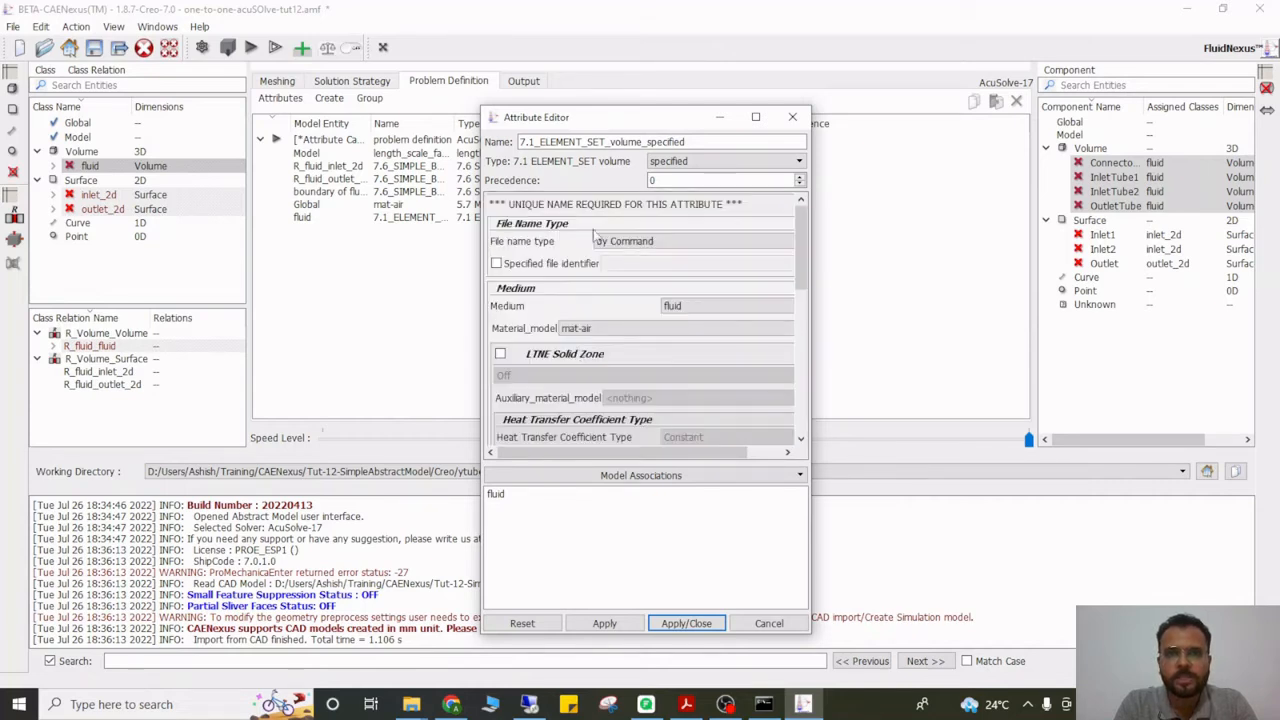
# Rename the fluid element set attribute as cz-air and apply the change
pyautogui.moveTo(686, 141); pyautogui.dragTo(515, 152)
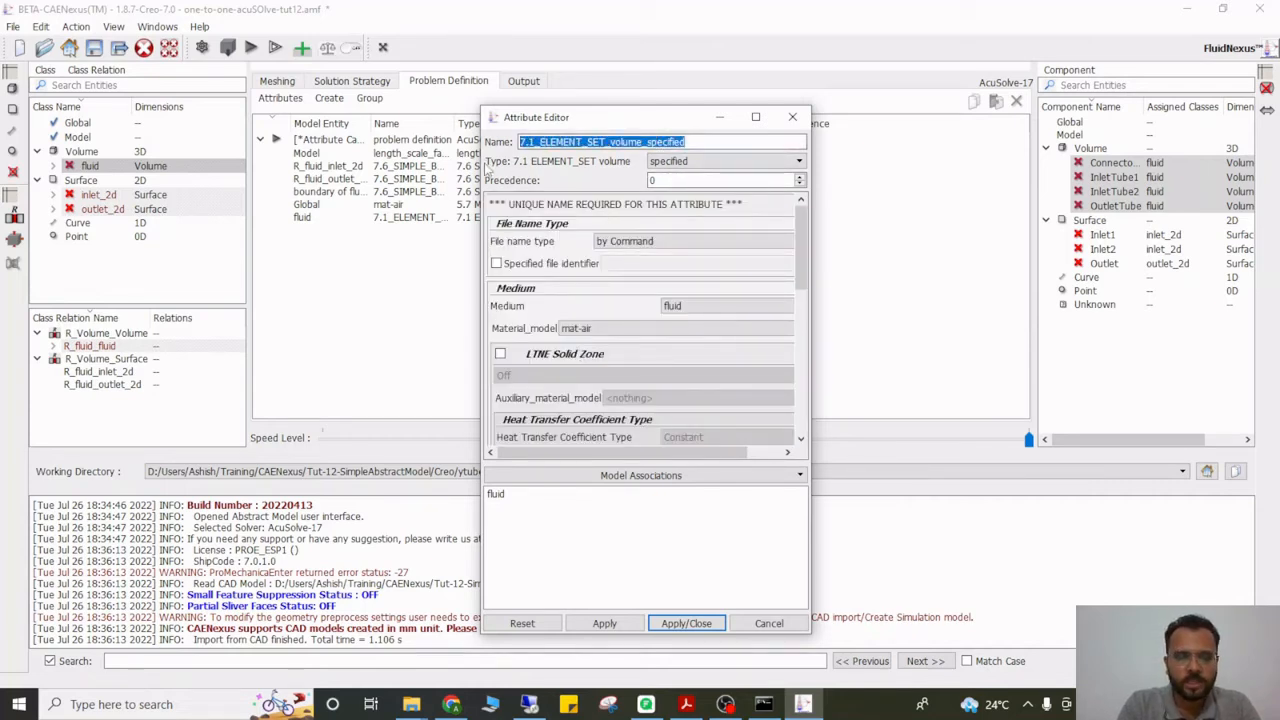
pyautogui.write('cz-air')
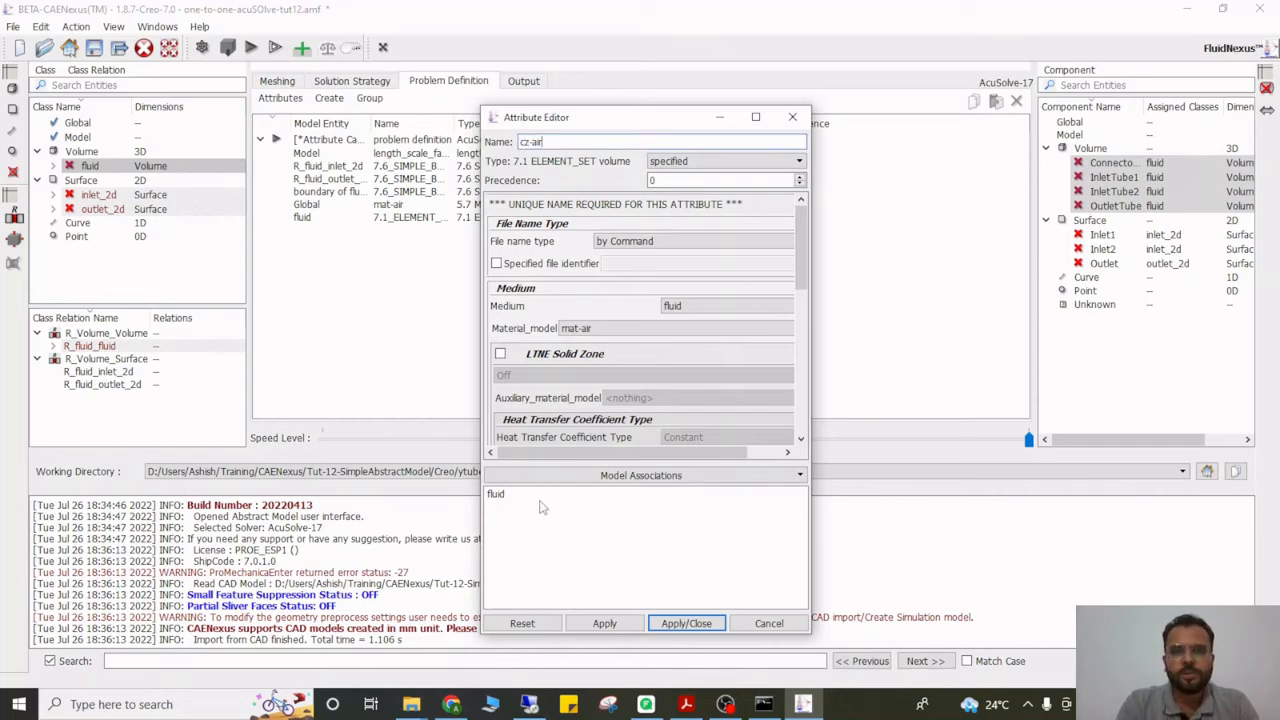
pyautogui.click(604, 623)
pyautogui.click(686, 623)
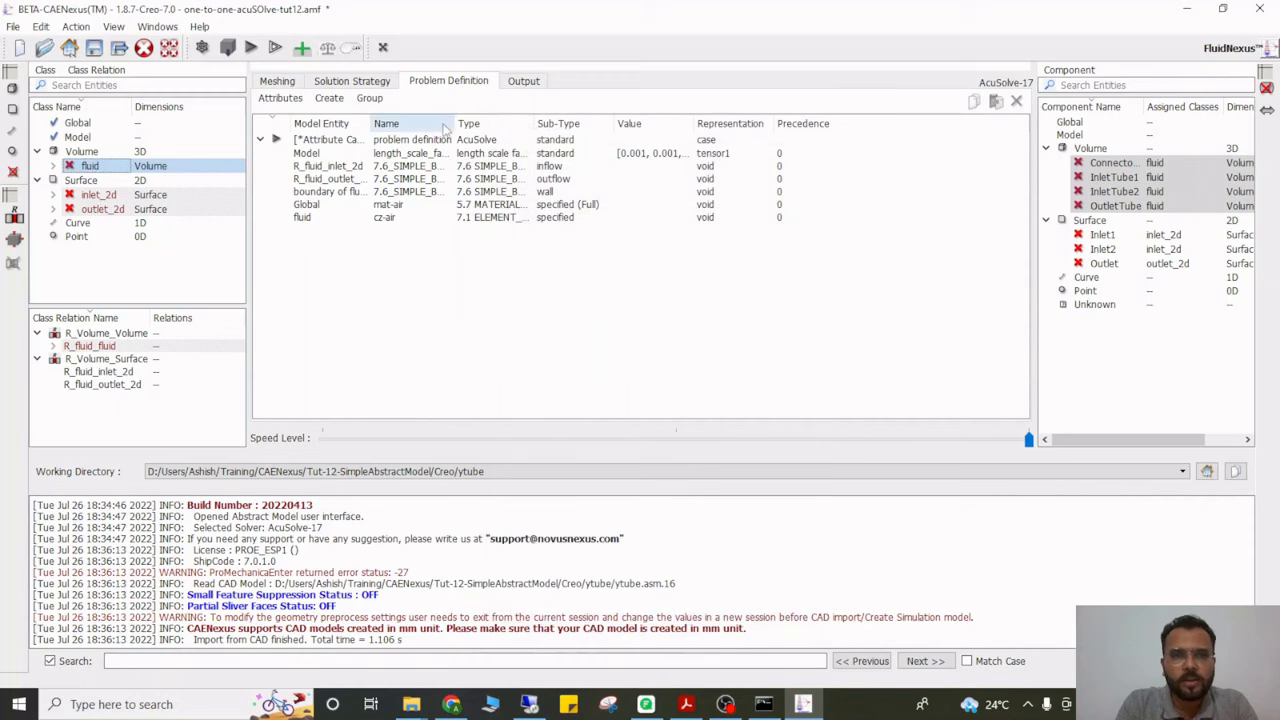
# Widen the attribute list's Name column and rename the R_fluid_inlet_2d boundary condition attribute as inflow
pyautogui.moveTo(455, 123); pyautogui.dragTo(631, 101)
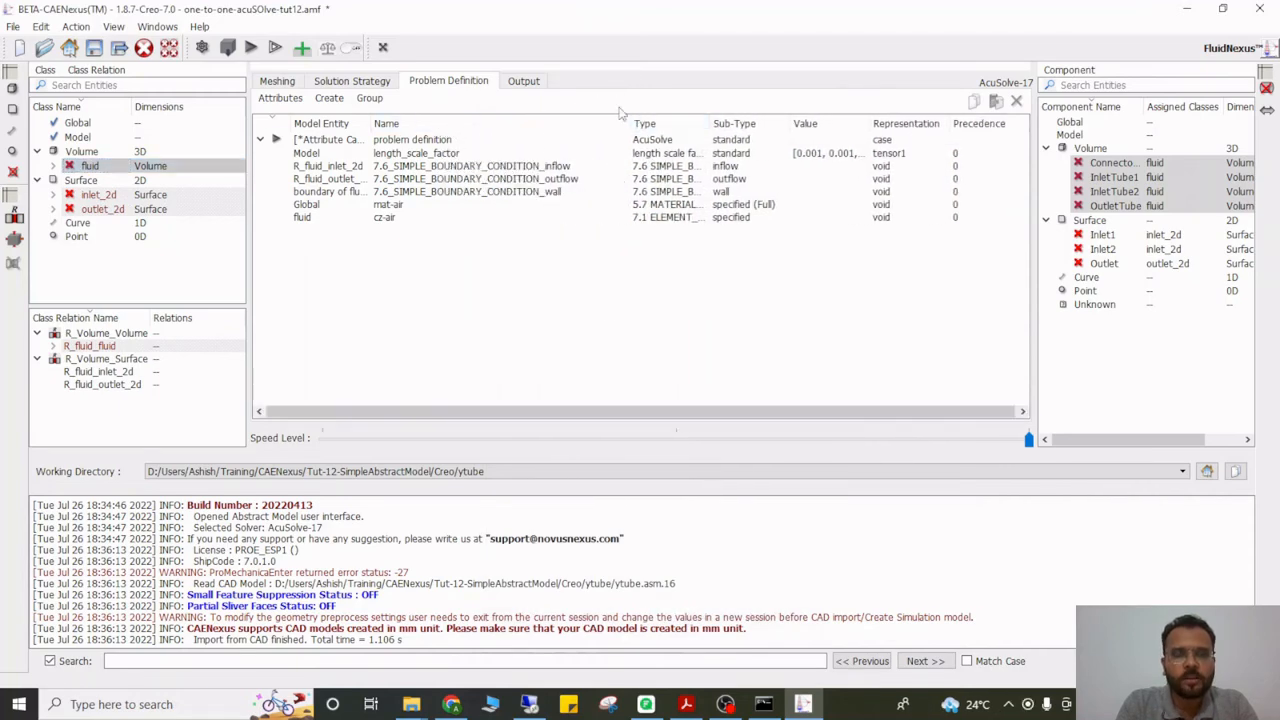
pyautogui.click(481, 168)
pyautogui.doubleClick(480, 170)
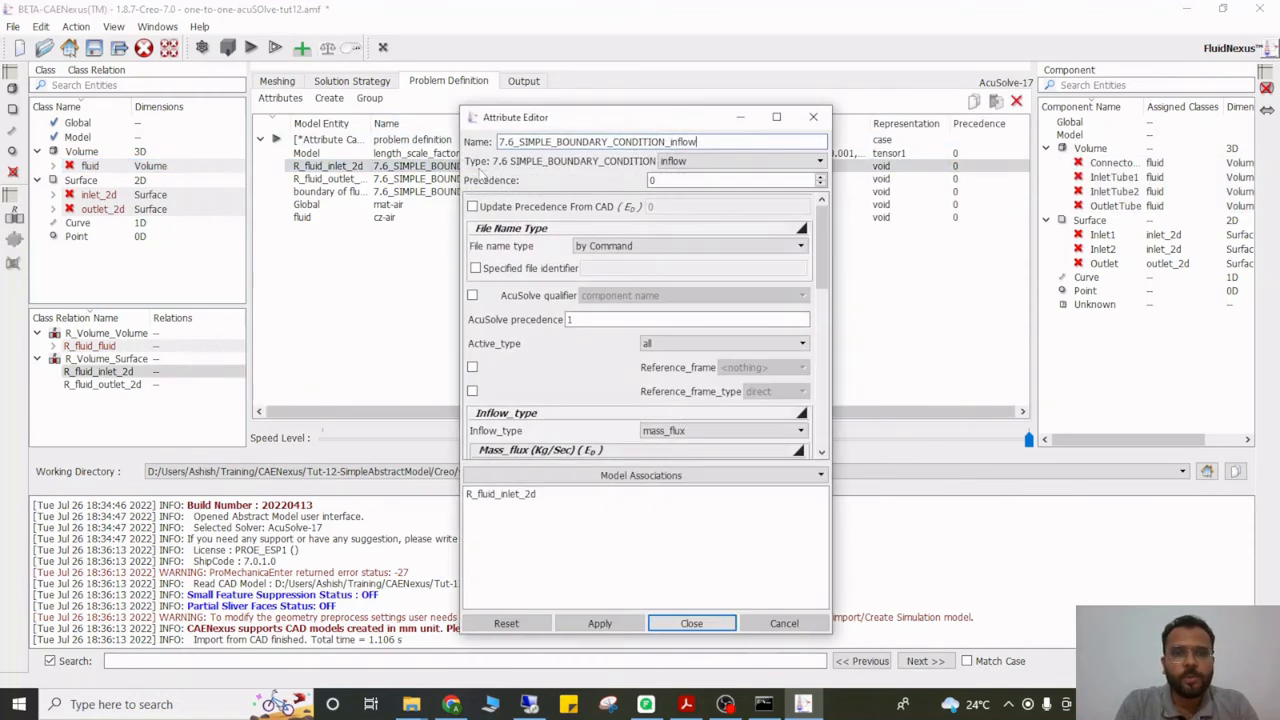
pyautogui.moveTo(672, 142); pyautogui.dragTo(336, 155)
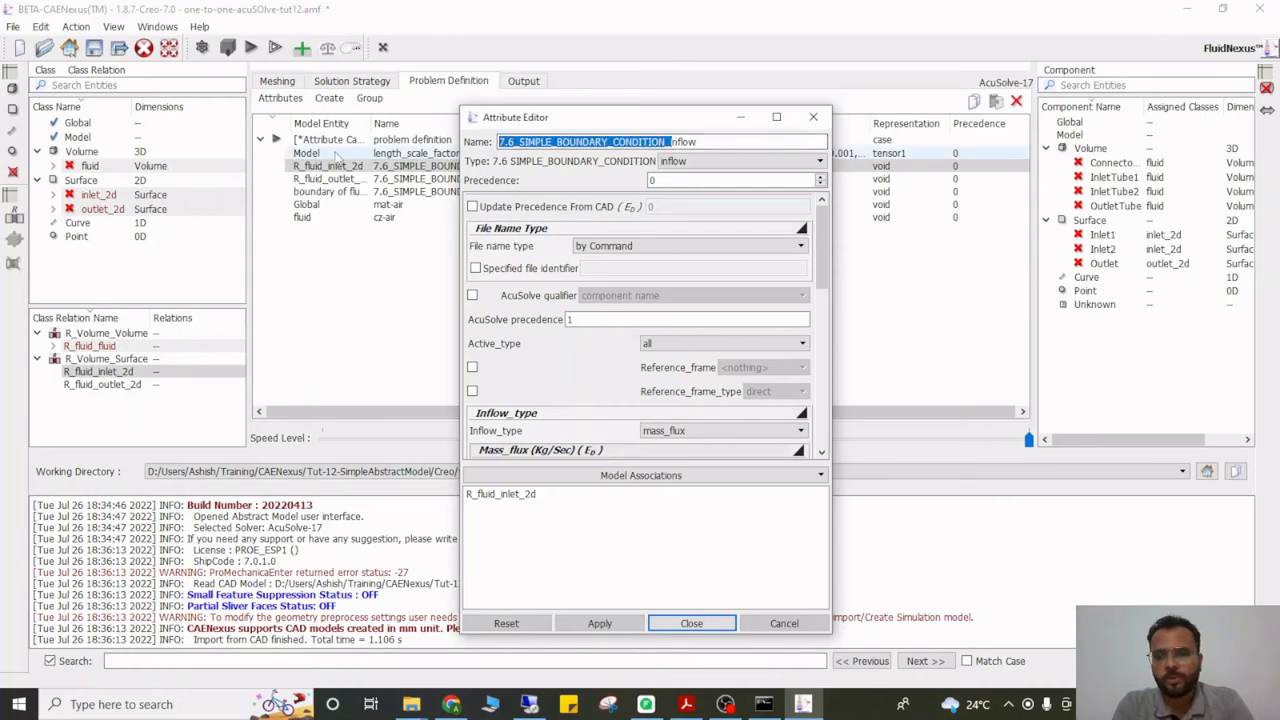
pyautogui.press('BackSpace')
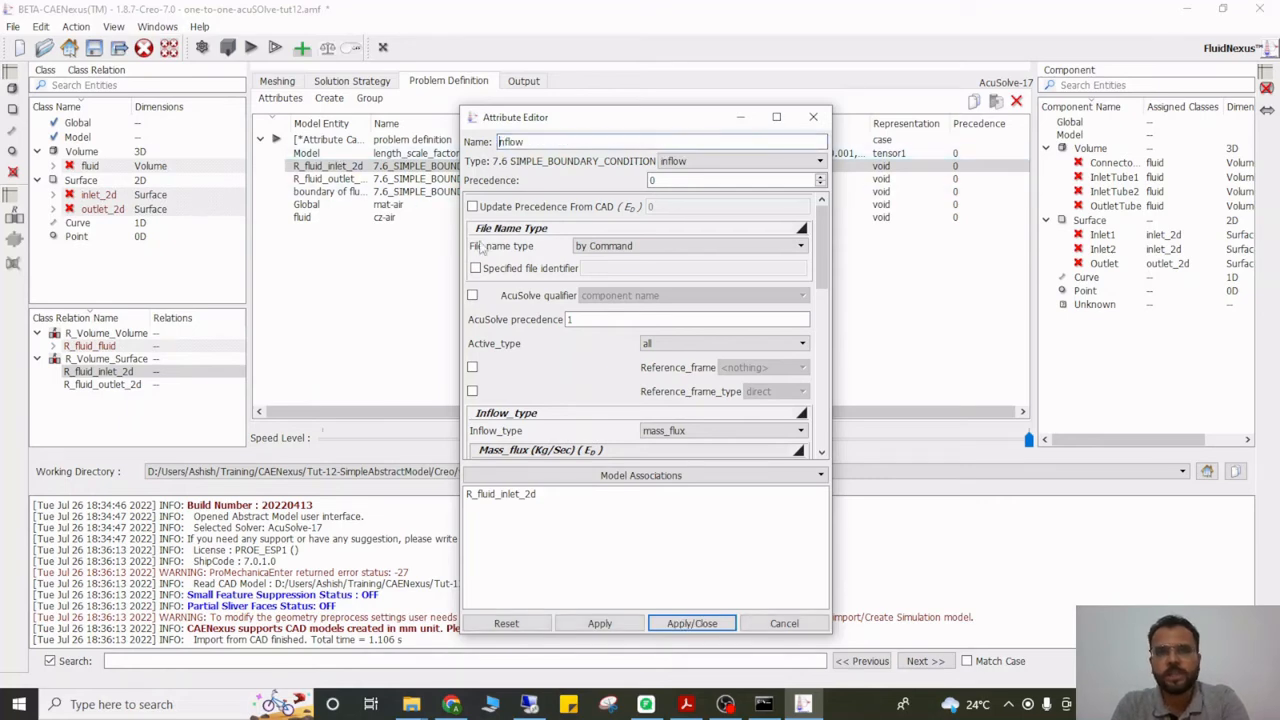
pyautogui.click(600, 623)
pyautogui.click(690, 623)
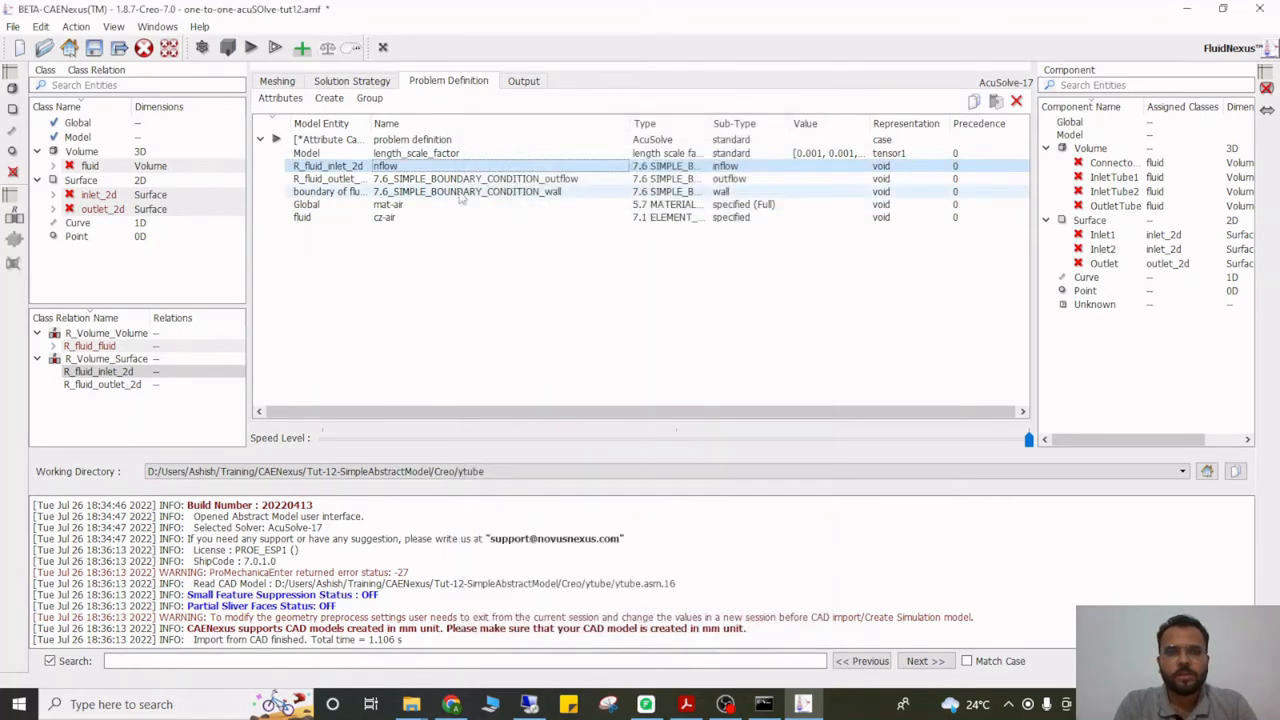
pyautogui.doubleClick(390, 168)
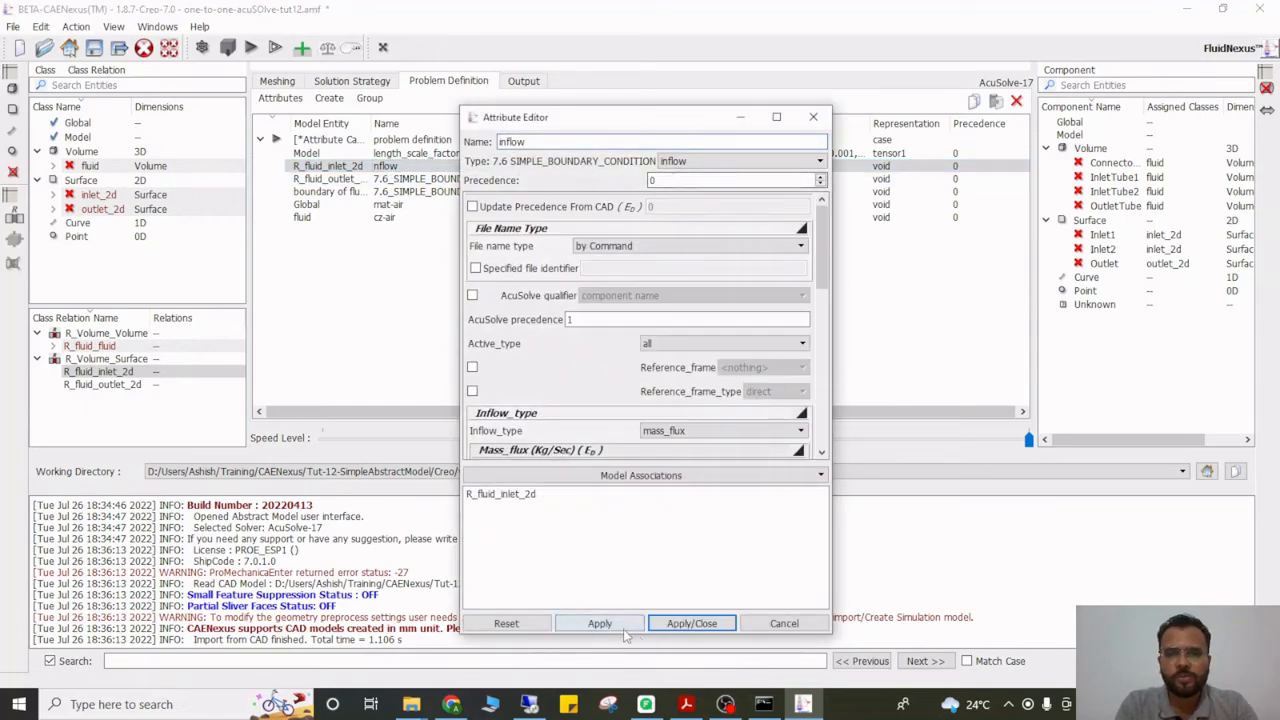
pyautogui.click(686, 623)
# Rename the R_fluid_outlet_2d boundary condition attribute as outflow
pyautogui.doubleClick(548, 180)
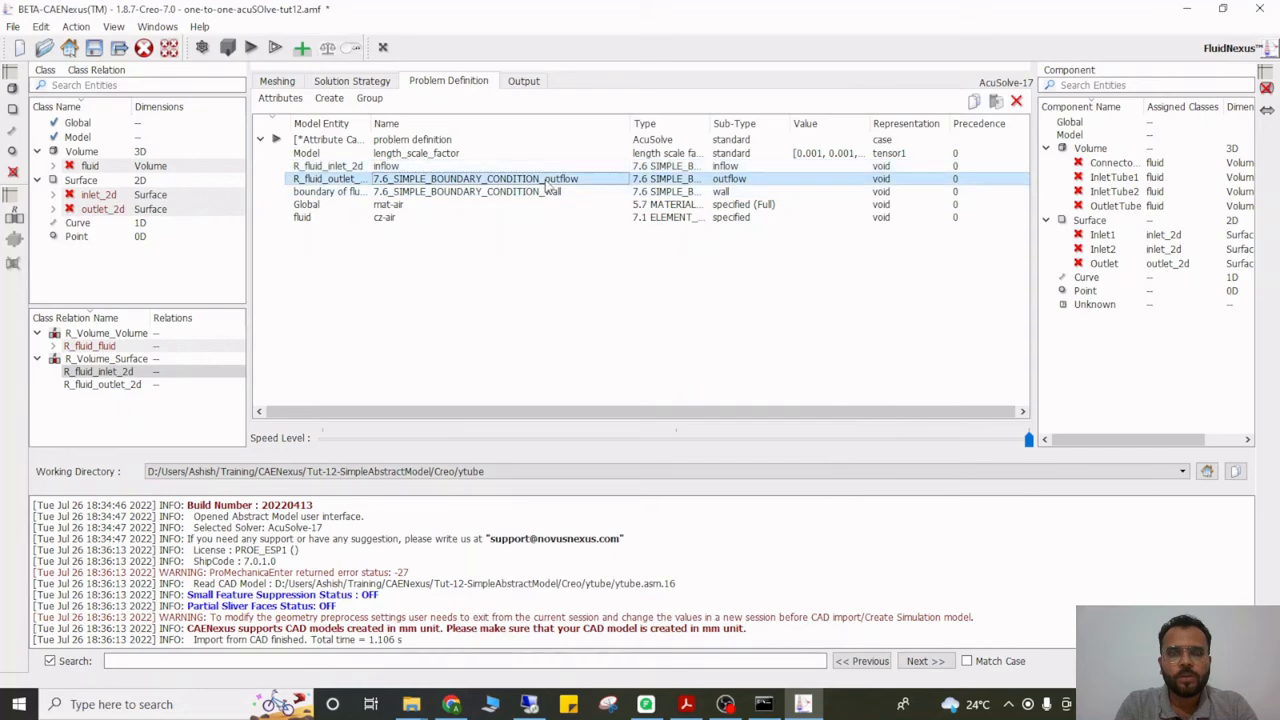
pyautogui.moveTo(680, 142); pyautogui.dragTo(505, 142)
pyautogui.press('BackSpace')
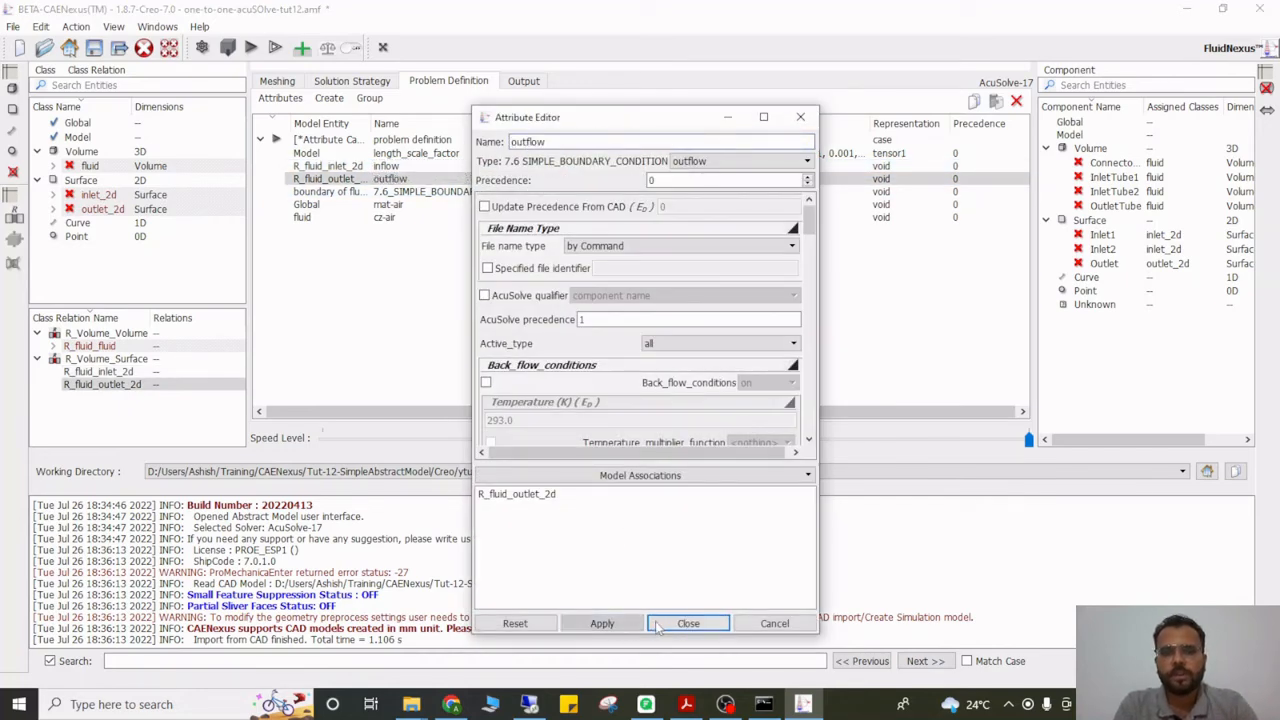
pyautogui.click(688, 623)
# Rename the boundary condition attribute on the fluid's inside boundary as wall
pyautogui.click(480, 193)
pyautogui.doubleClick(480, 193)
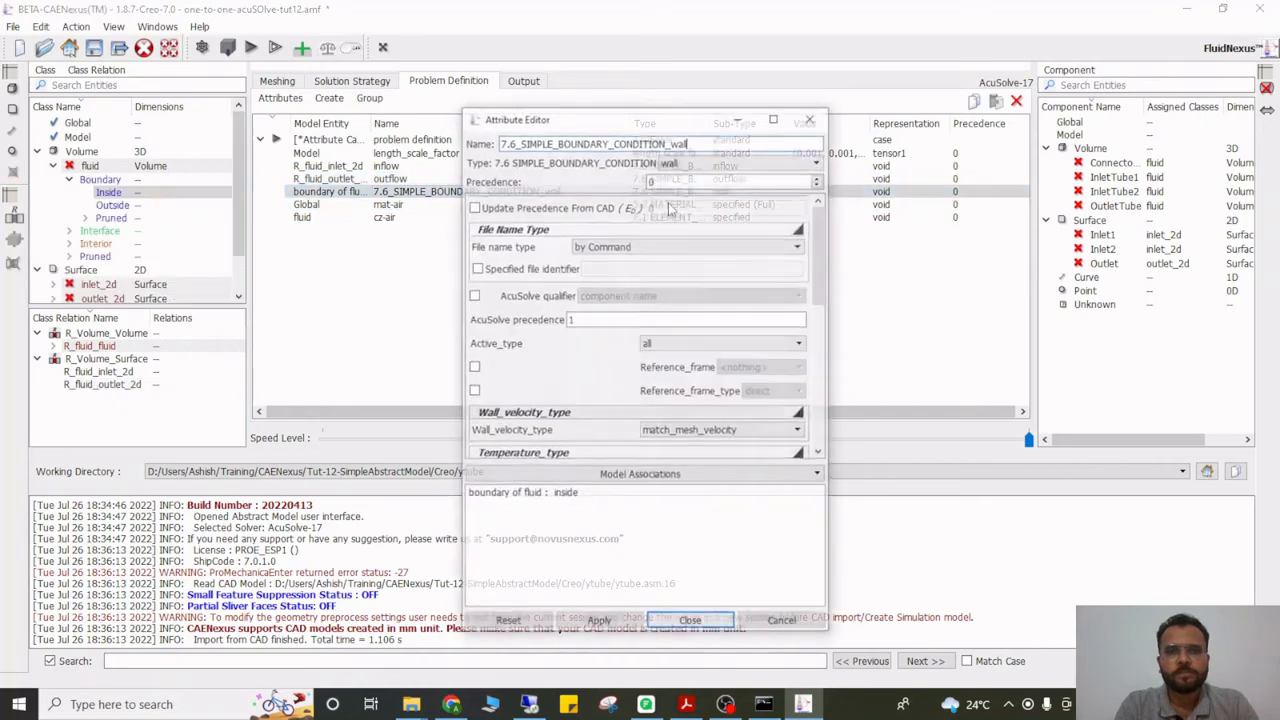
pyautogui.moveTo(670, 142); pyautogui.dragTo(415, 165)
pyautogui.press('BackSpace')
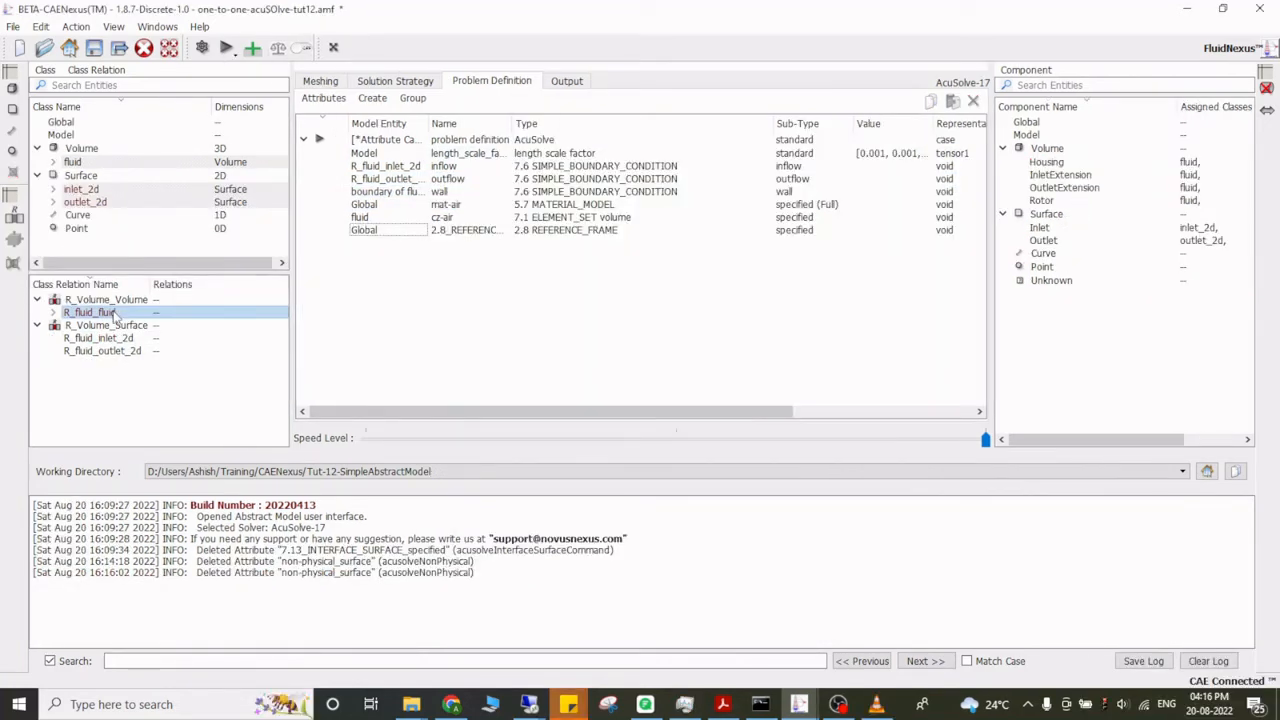
# Create a standard non-physical surface attribute on the R_fluid_fluid class relation, keeping its default settings
pyautogui.click(372, 98)
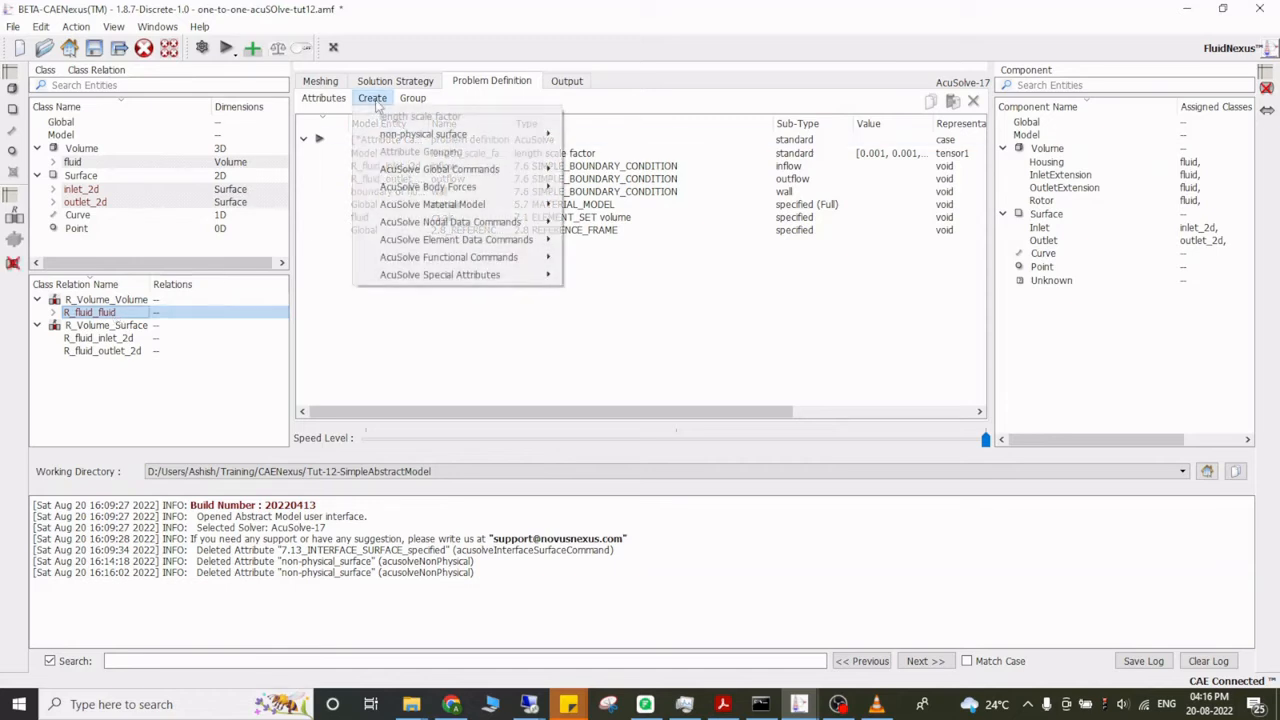
pyautogui.moveTo(543, 134)
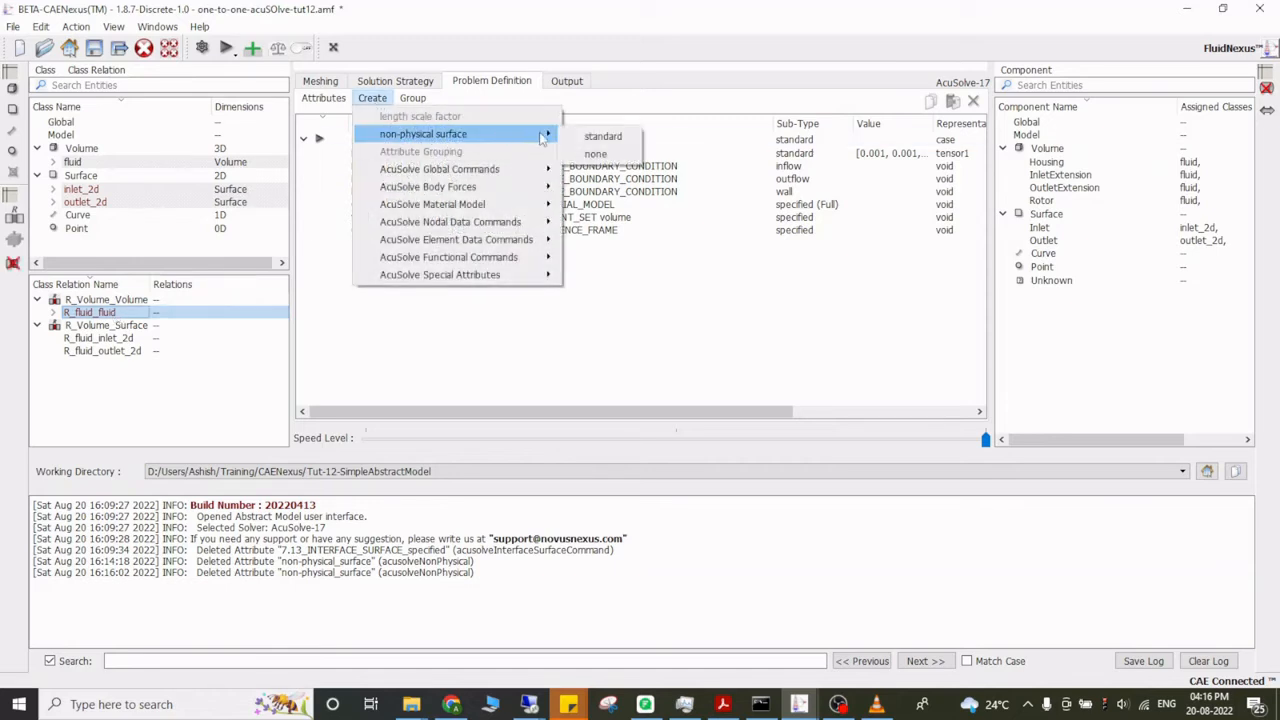
pyautogui.click(604, 137)
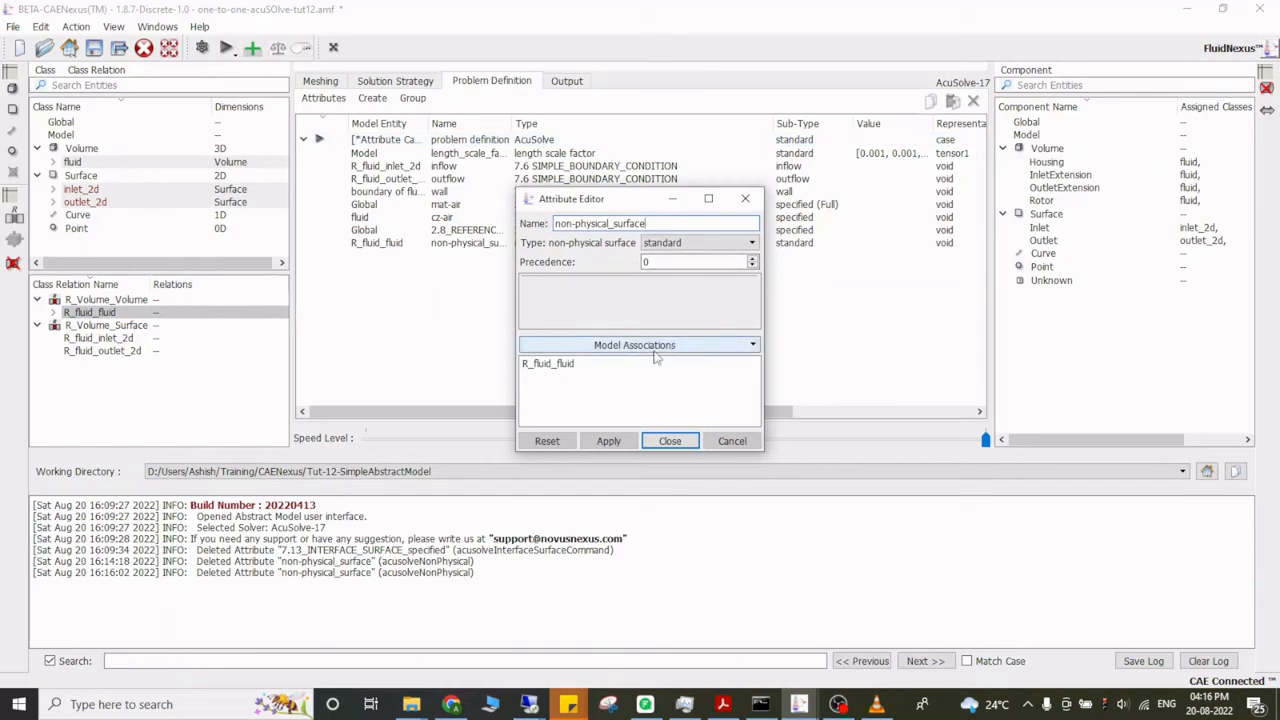
pyautogui.click(668, 441)
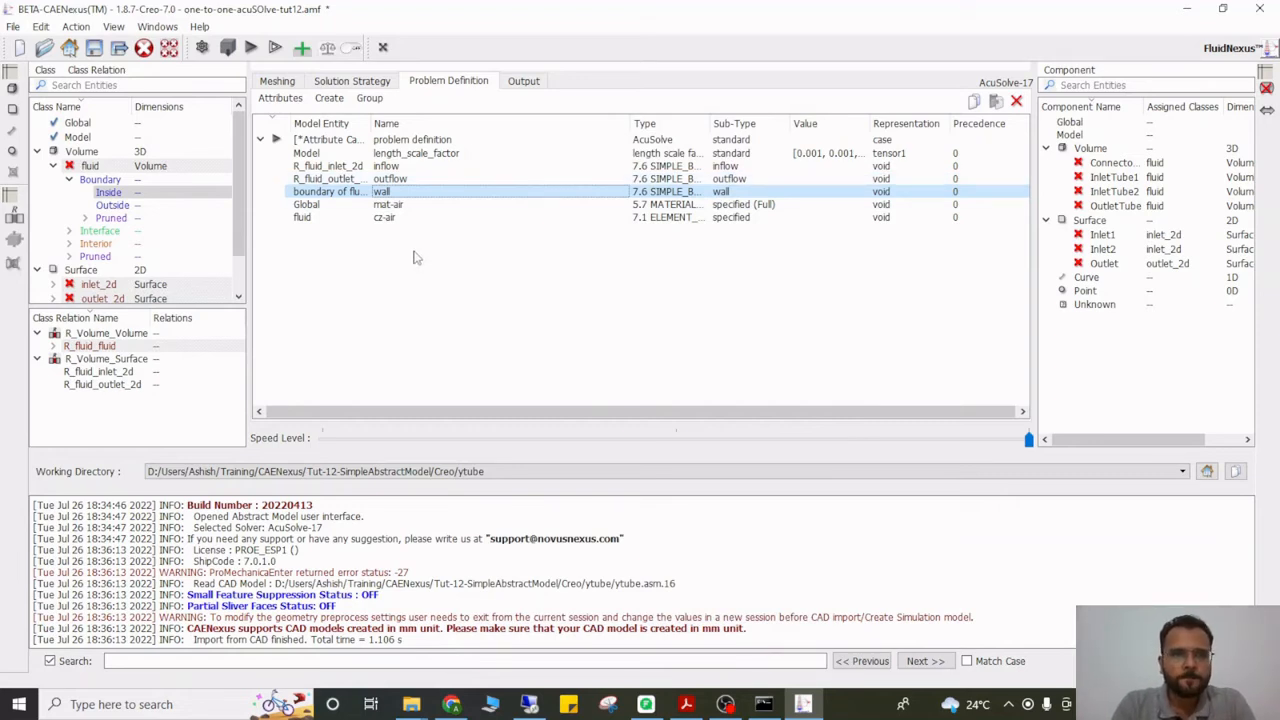
# Create a specified SURFACE_OUTPUT attribute on the R_fluid_inlet_2d class relation and name it so_inflow
pyautogui.click(528, 84)
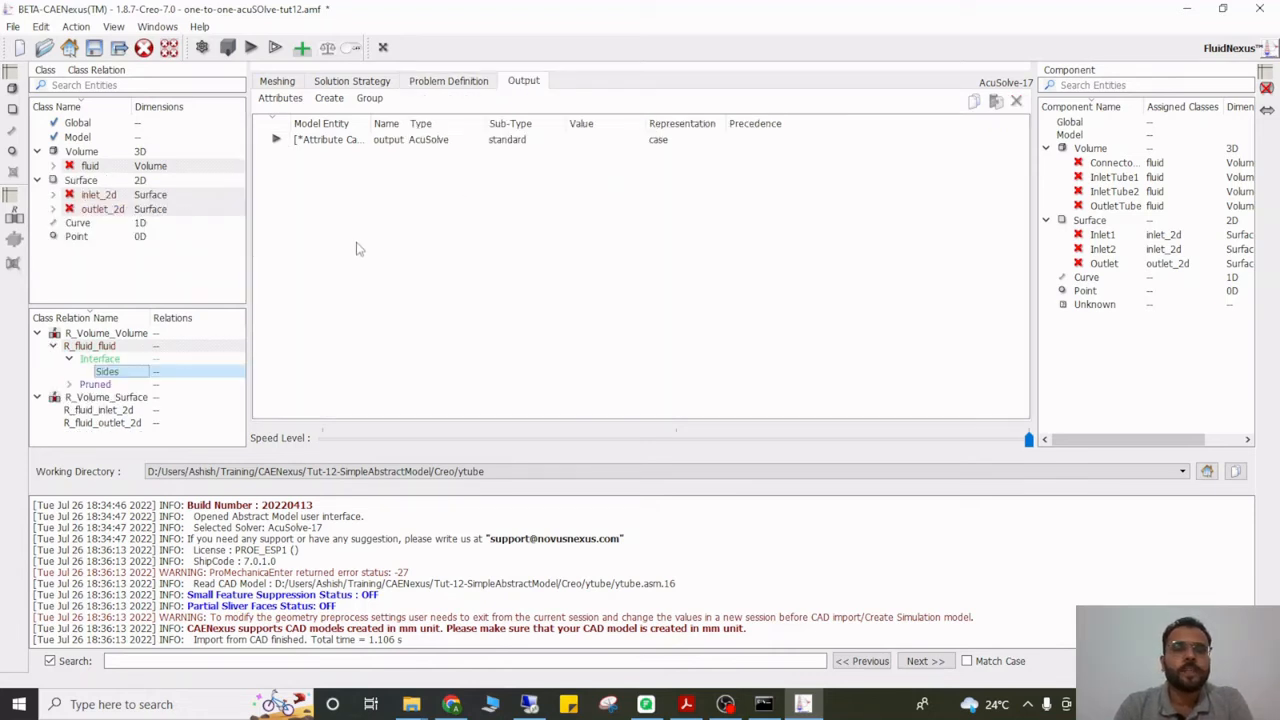
pyautogui.click(100, 410)
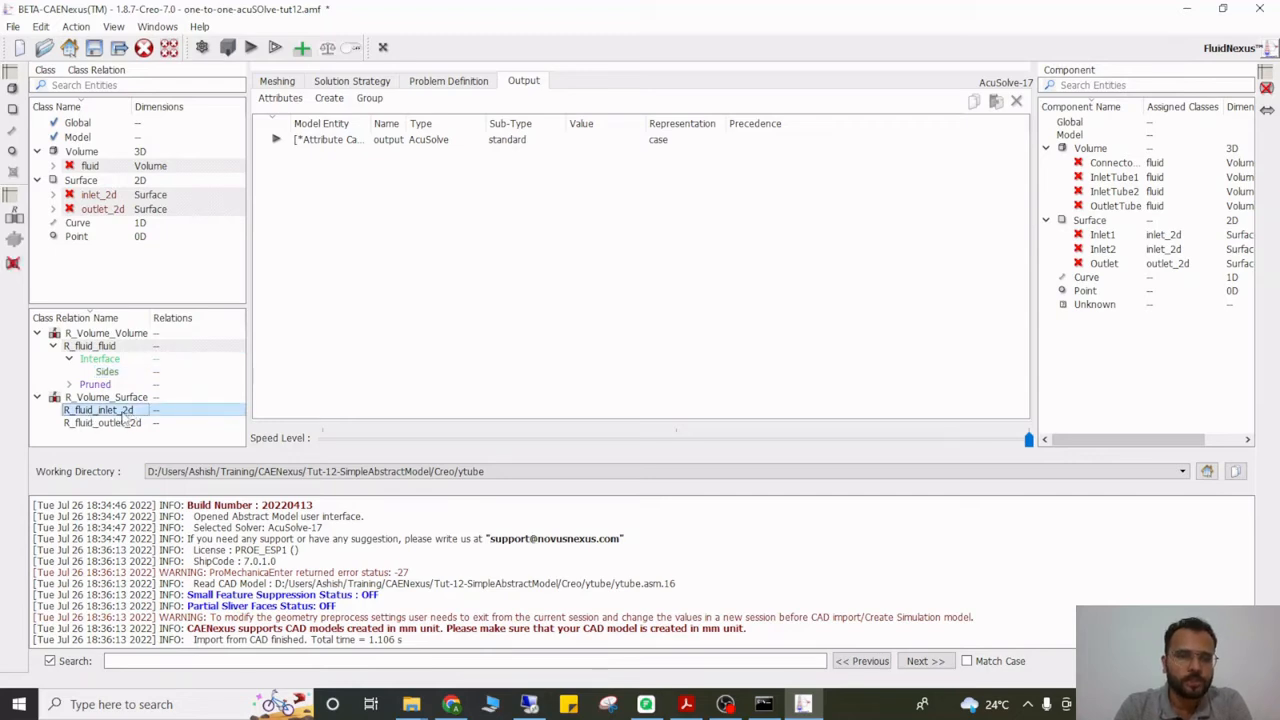
pyautogui.click(329, 98)
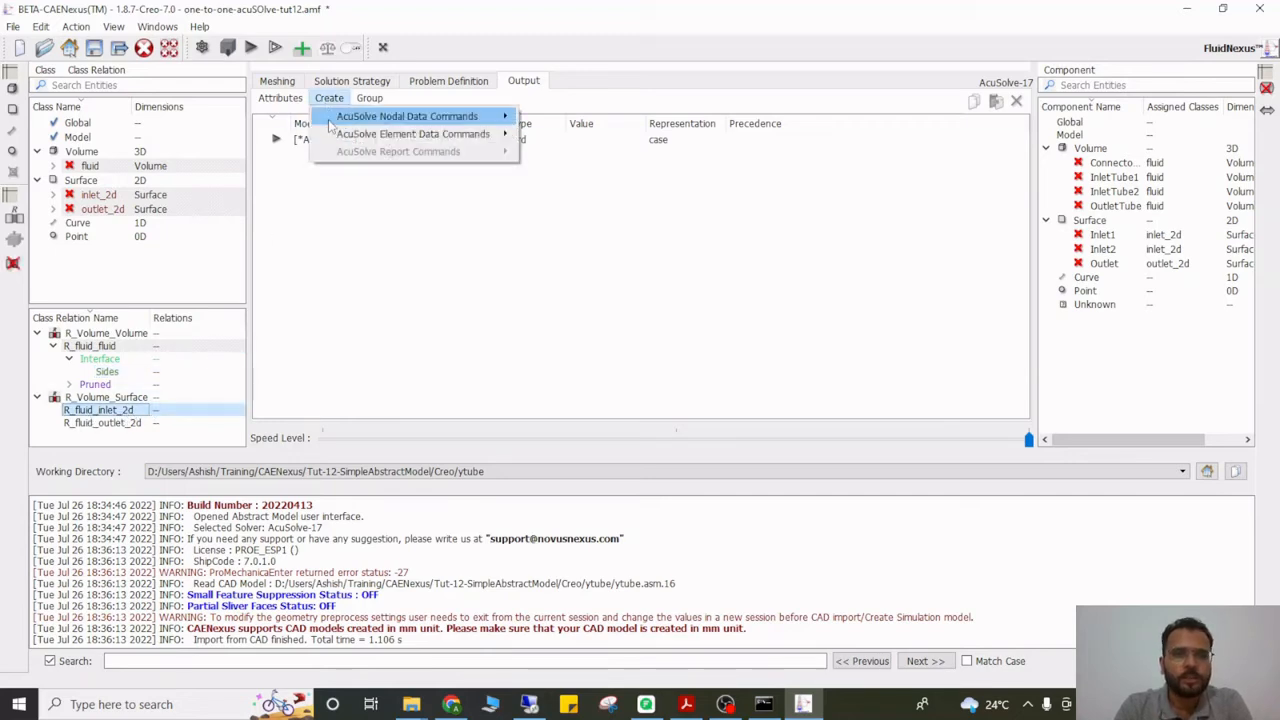
pyautogui.moveTo(386, 134)
pyautogui.moveTo(654, 136)
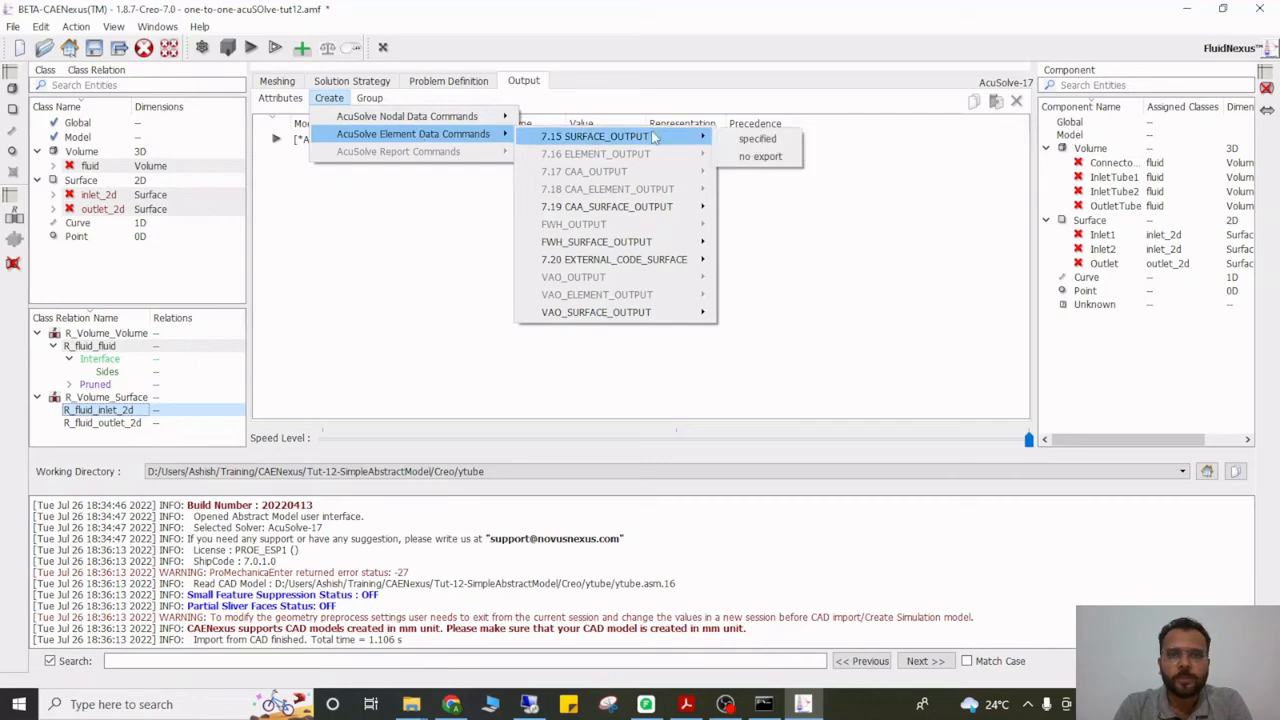
pyautogui.click(730, 142)
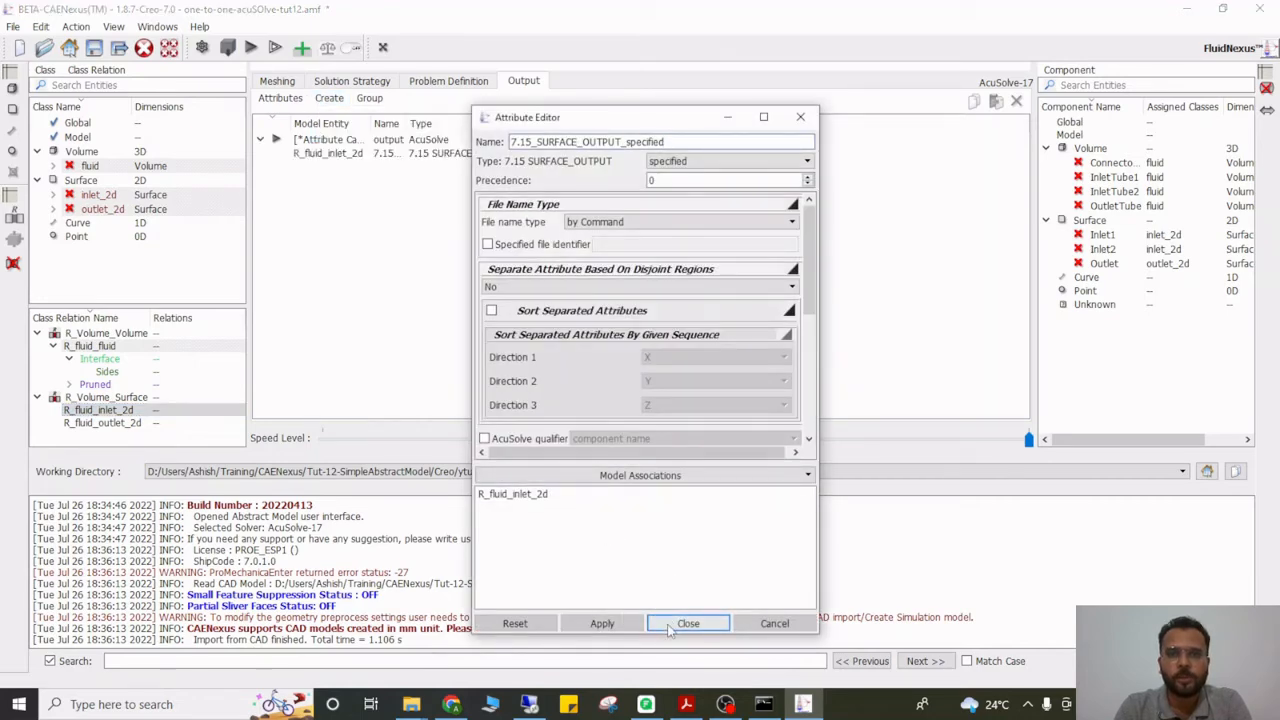
pyautogui.moveTo(680, 145); pyautogui.dragTo(467, 148)
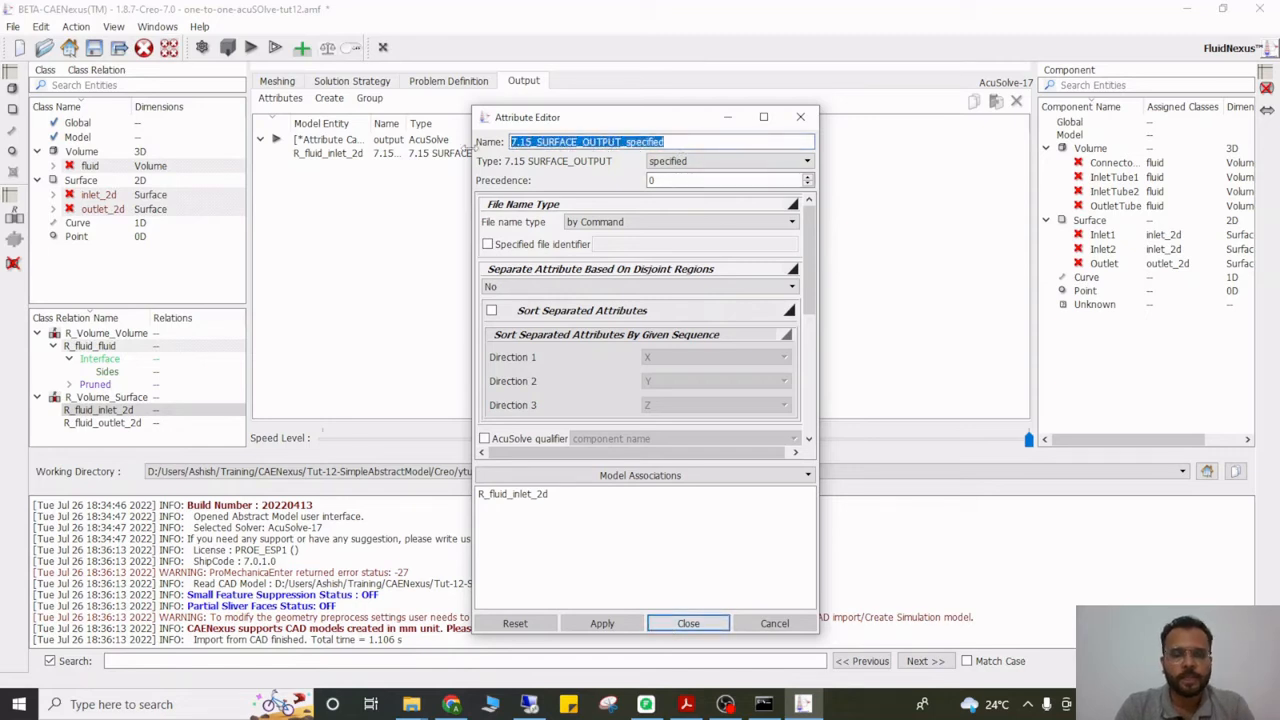
pyautogui.write('so_inflow')
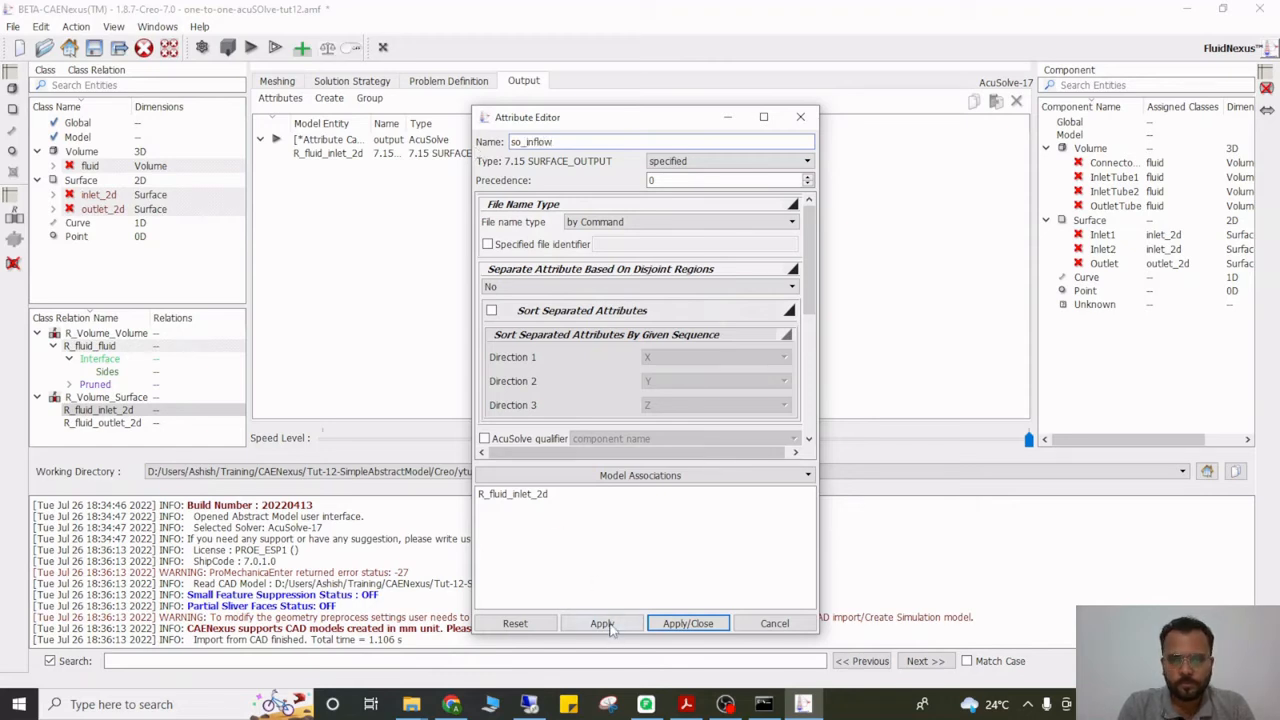
pyautogui.click(688, 623)
# Create a specified SURFACE_OUTPUT attribute on the R_fluid_outlet_2d class relation and name it so_outflow
pyautogui.click(140, 423)
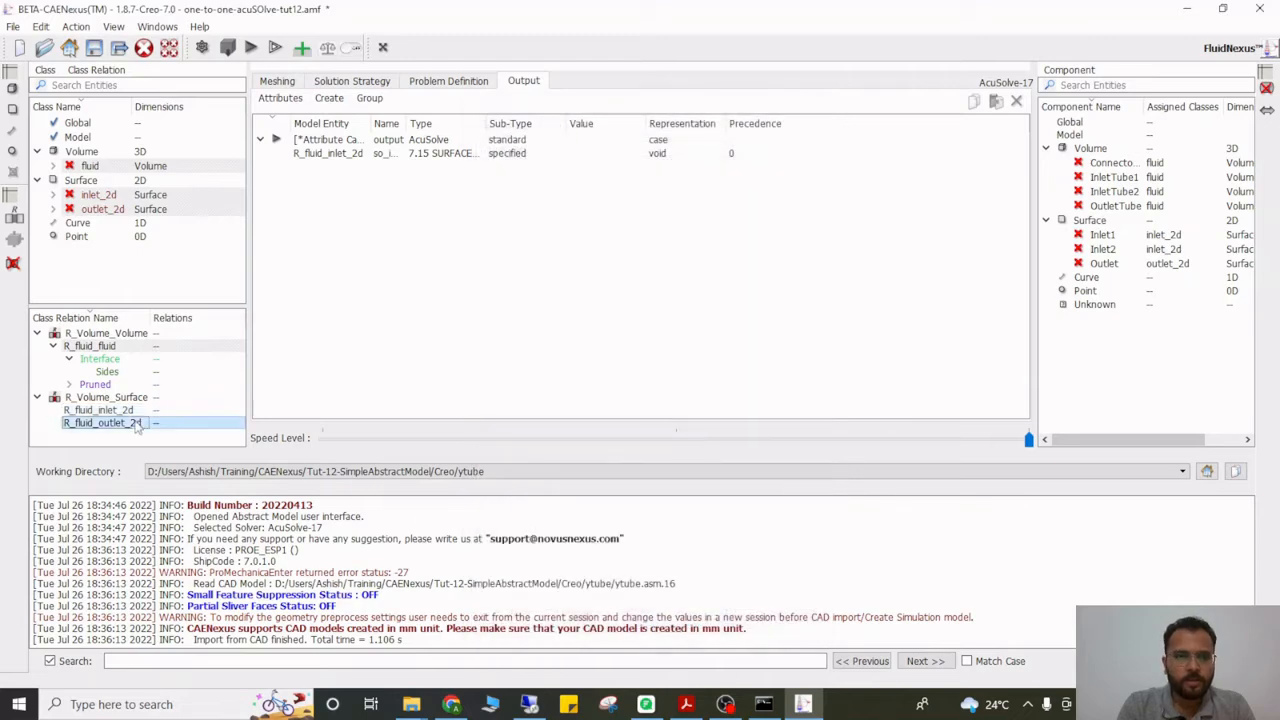
pyautogui.moveTo(372, 135)
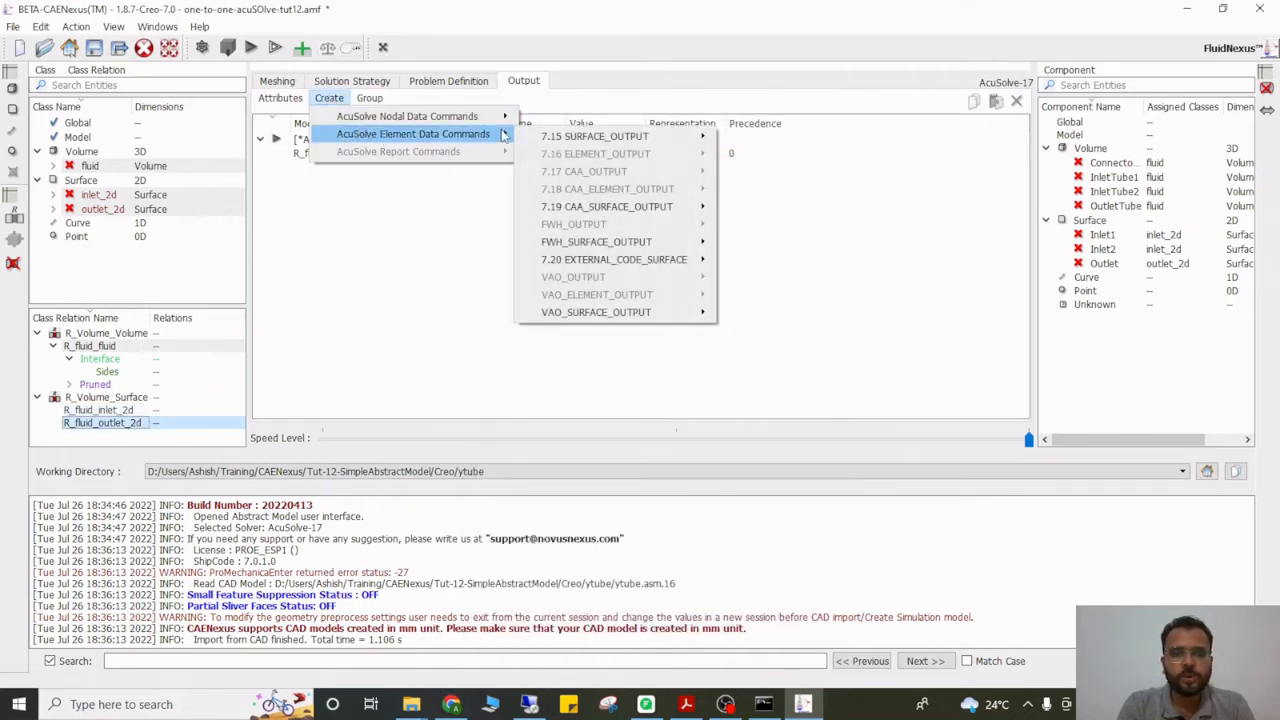
pyautogui.moveTo(655, 146)
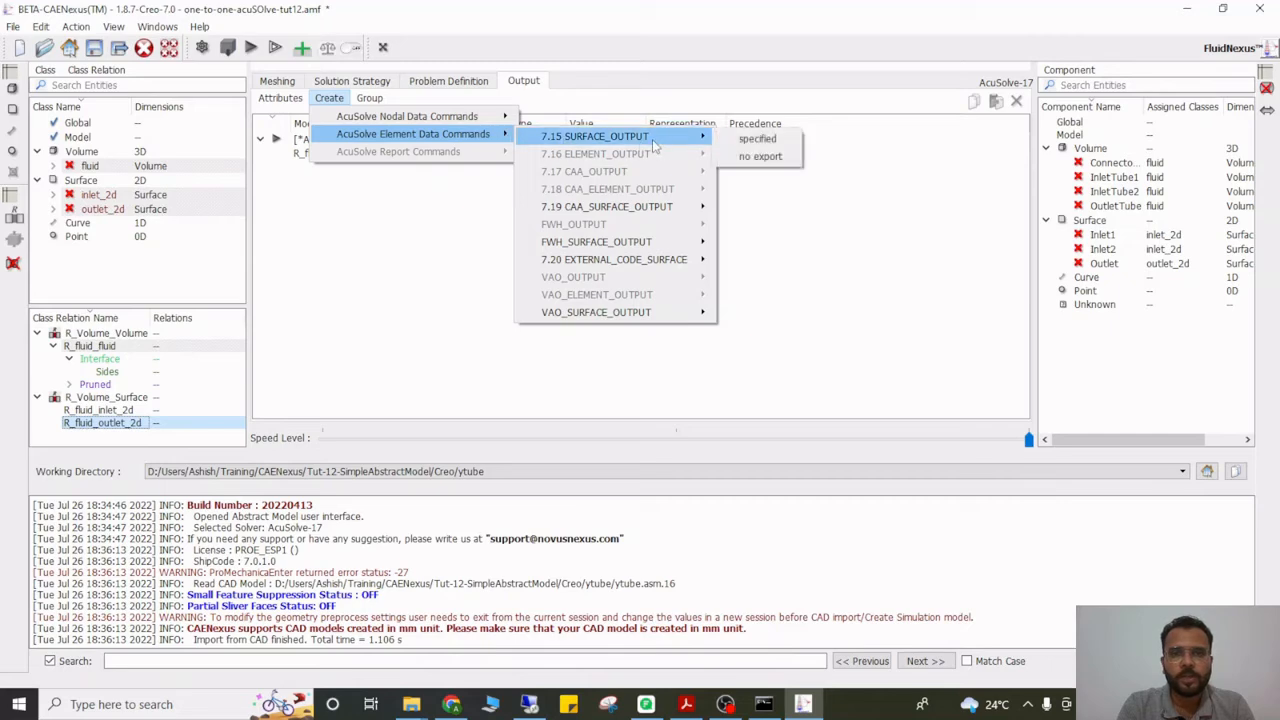
pyautogui.click(772, 140)
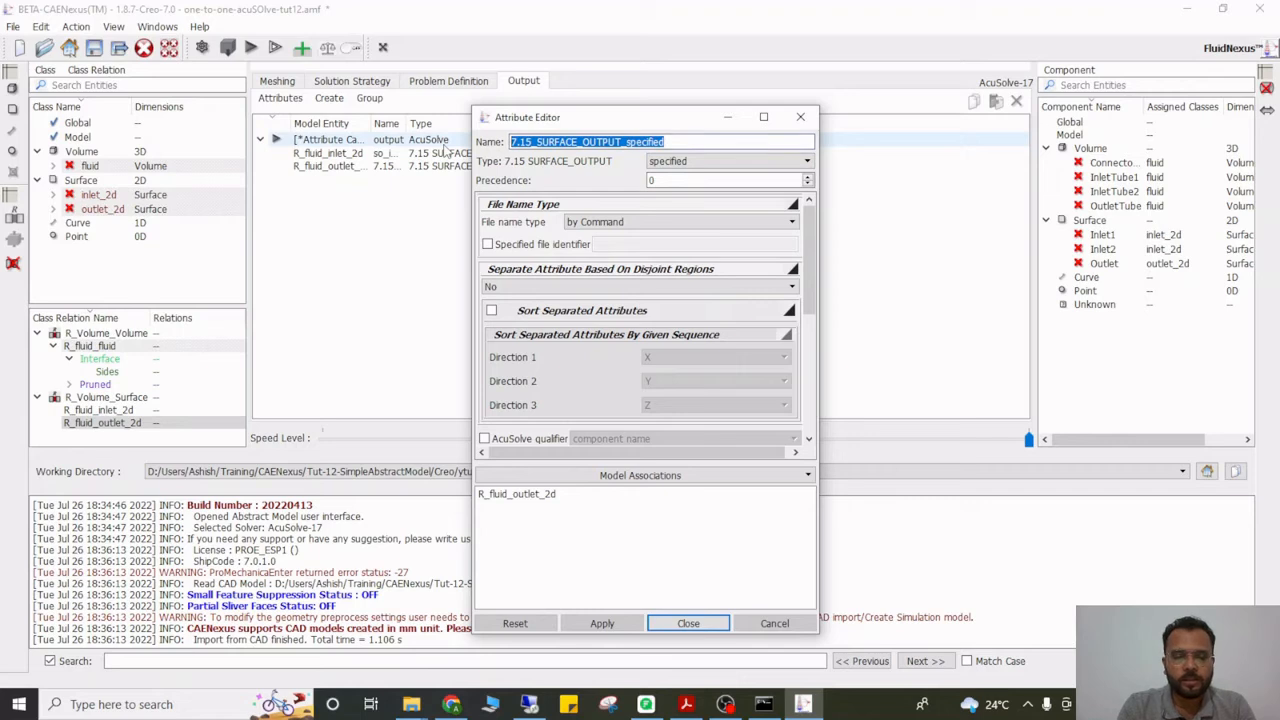
pyautogui.write('s')
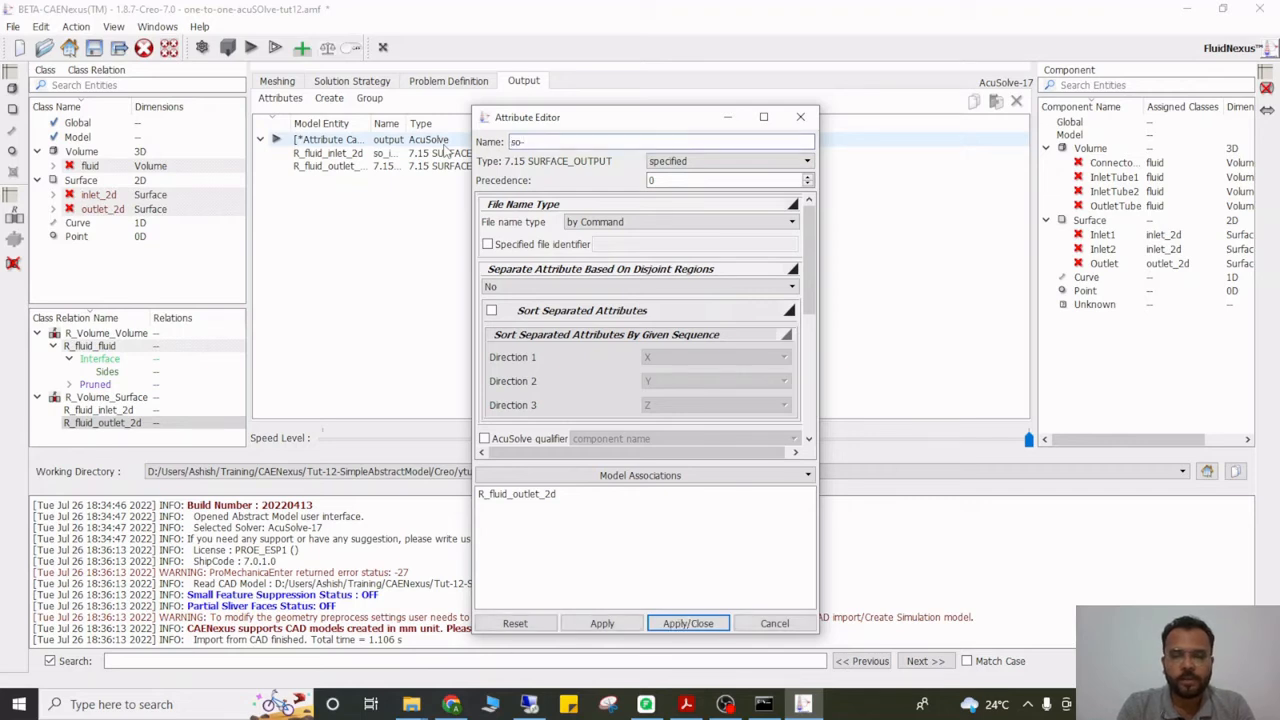
pyautogui.write('o-')
pyautogui.press('BackSpace')
pyautogui.write('_')
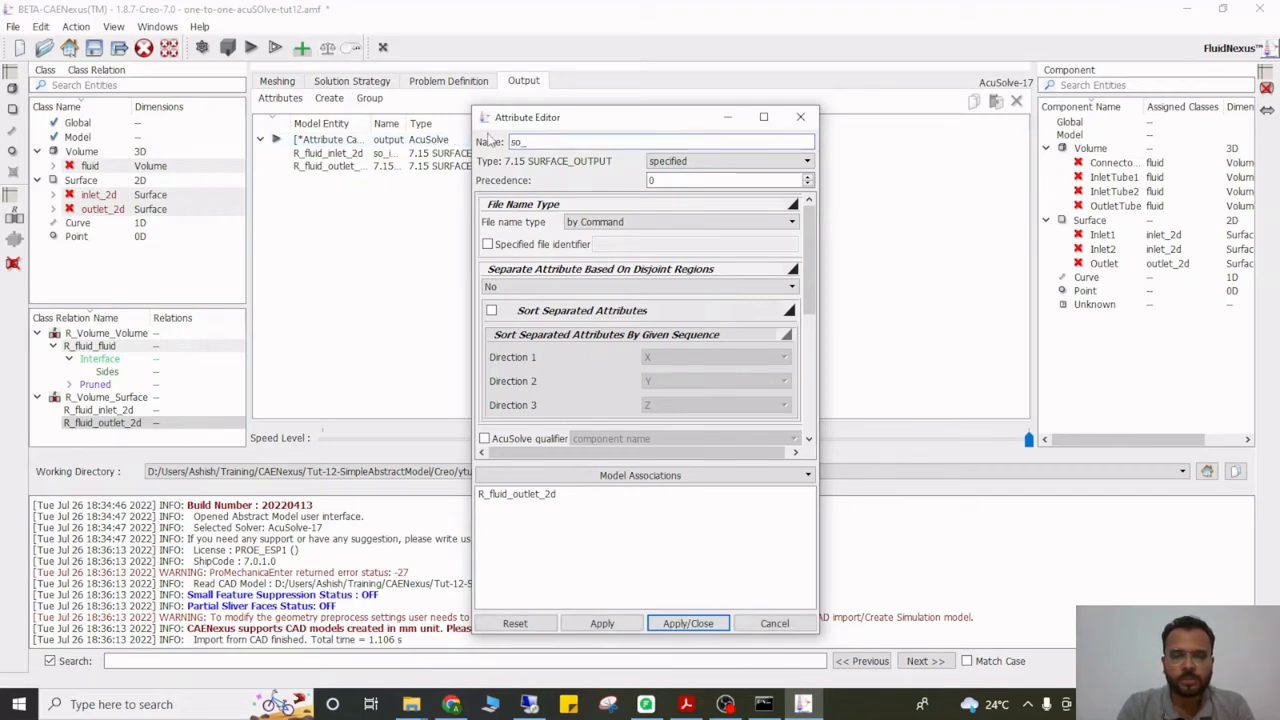
pyautogui.write('outflow')
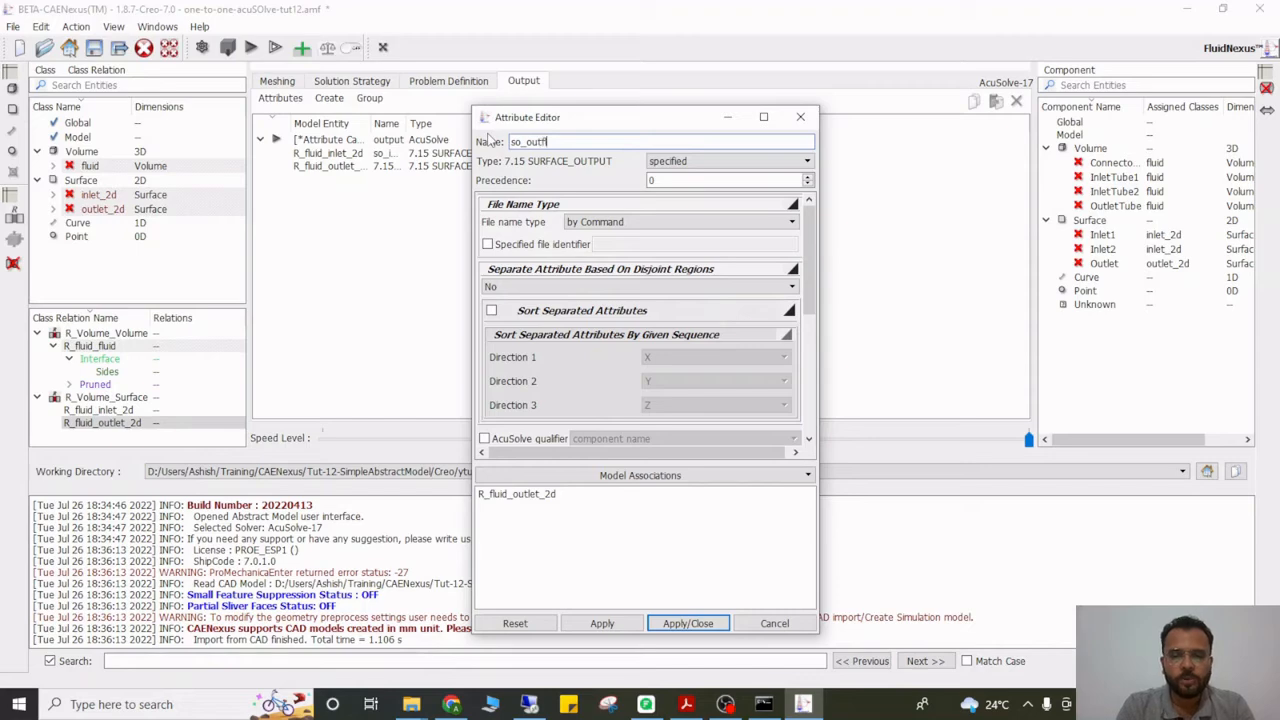
pyautogui.click(597, 623)
pyautogui.click(687, 623)
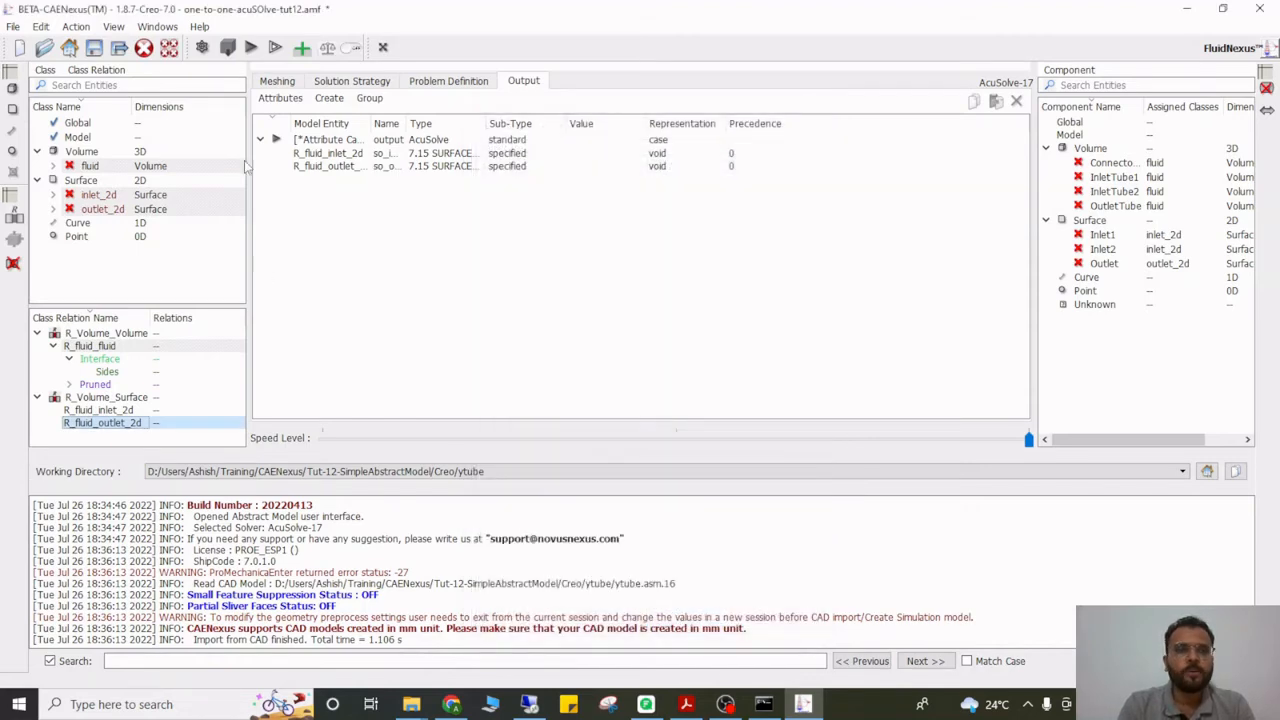
# Save the abstract model, accepting the beta version format, and generate the simulation model in a maximized window
pyautogui.click(94, 50)
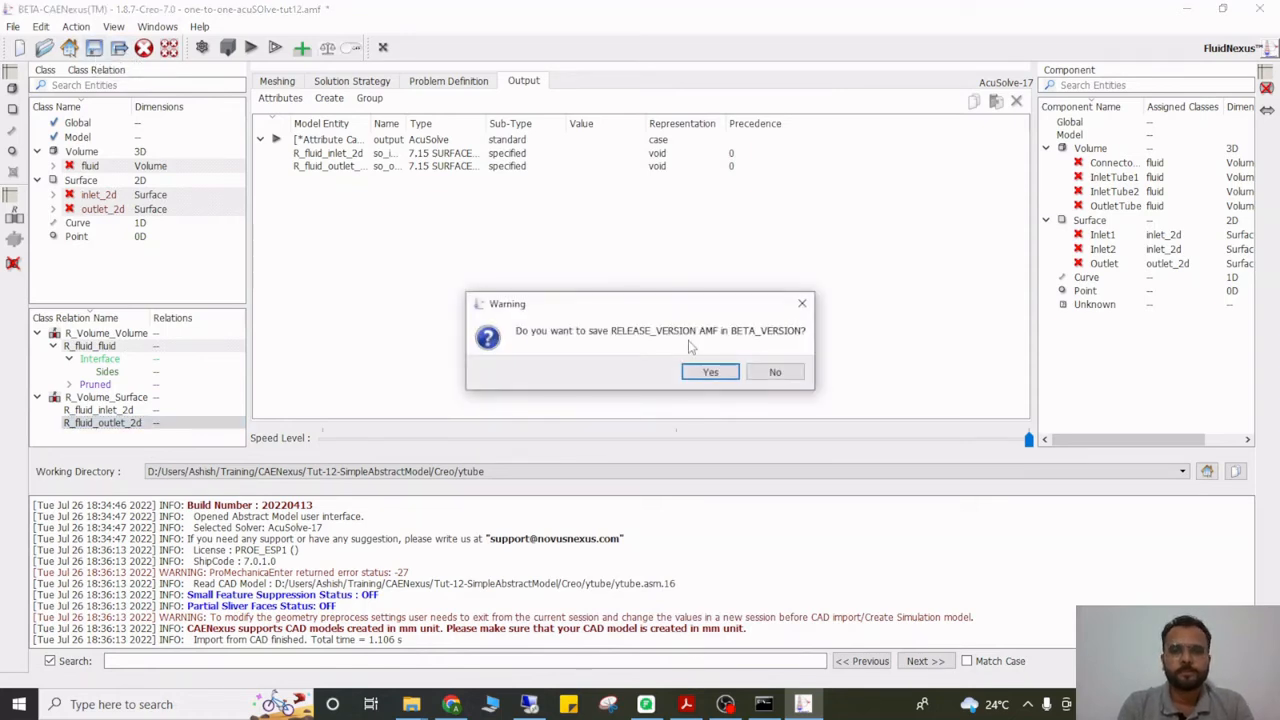
pyautogui.click(700, 371)
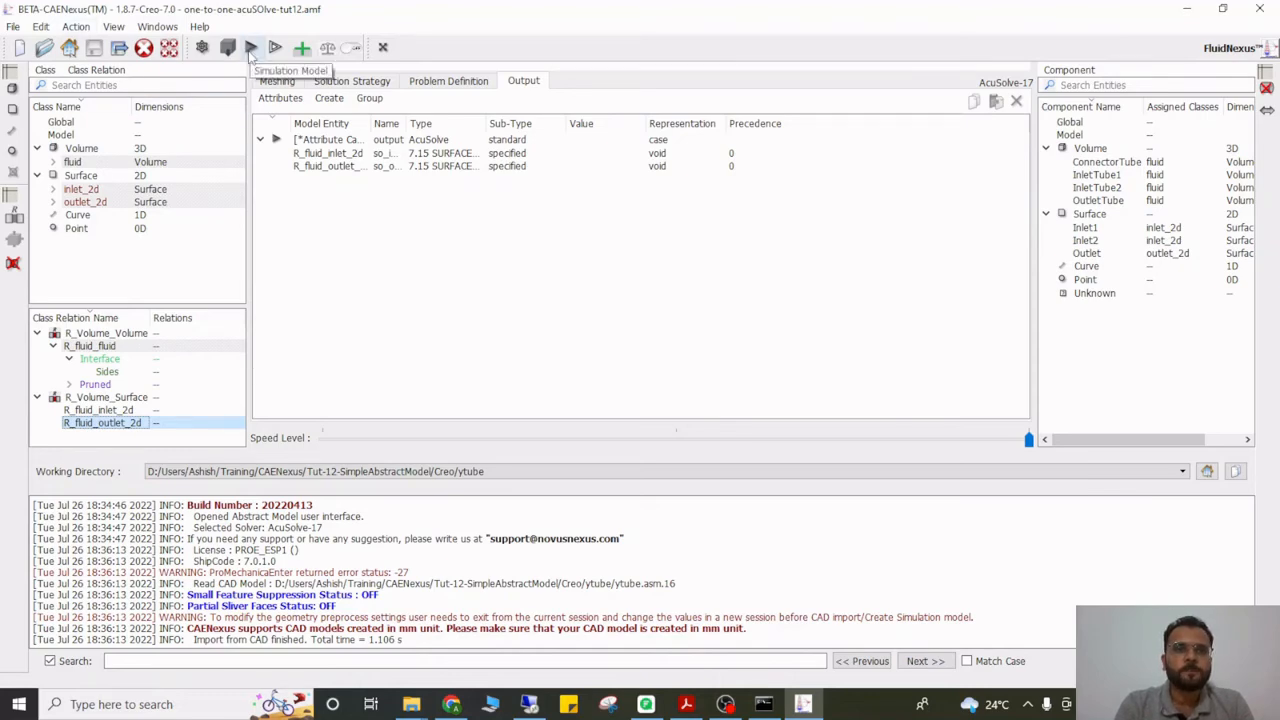
pyautogui.click(250, 50)
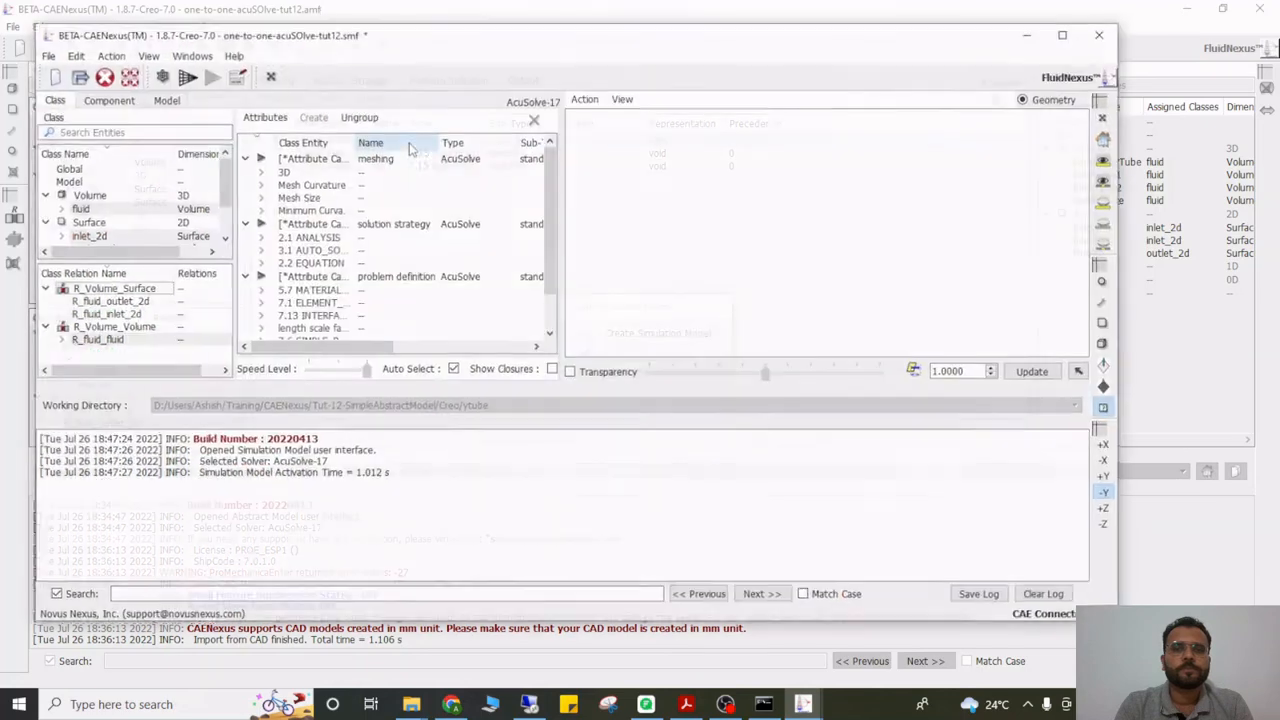
pyautogui.click(1062, 35)
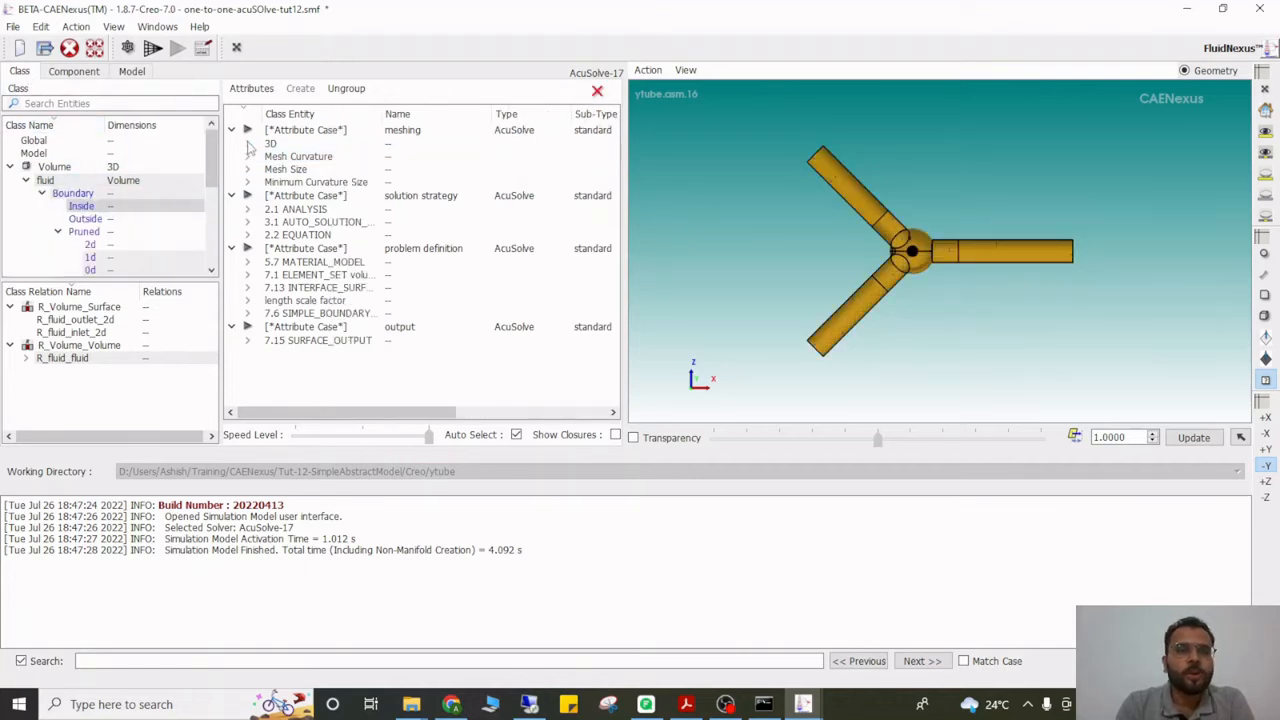
# Examine which Y-tube faces carry the 3D boundary layer meshing attributes for the fluid's inside boundary, inlet and outlet
pyautogui.click(247, 143)
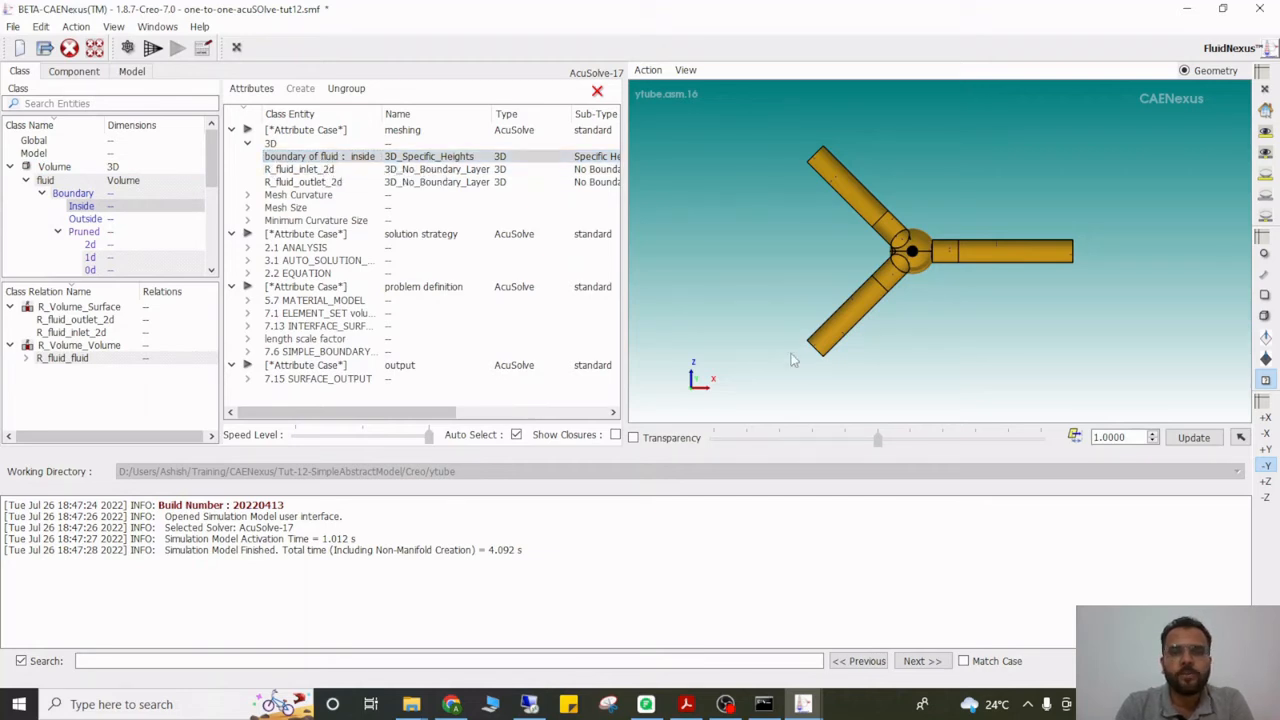
pyautogui.moveTo(702, 378); pyautogui.dragTo(820, 357, button='middle')
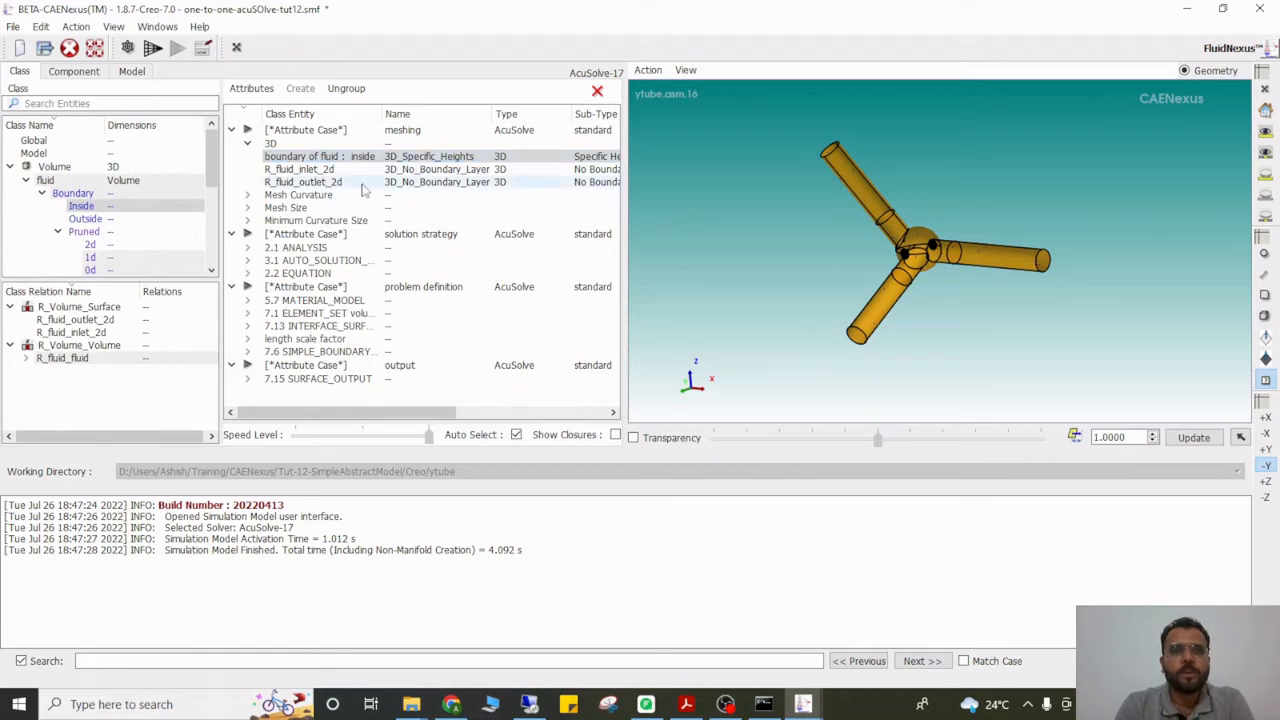
pyautogui.click(321, 171)
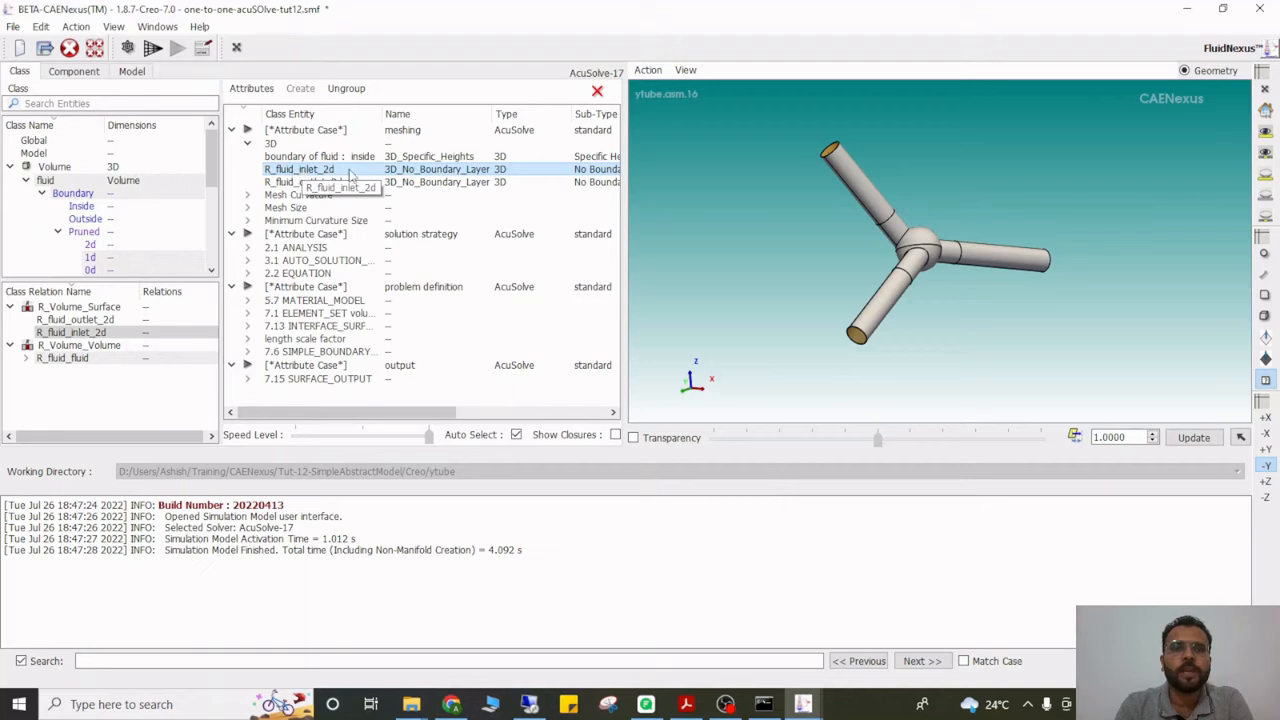
pyautogui.click(324, 183)
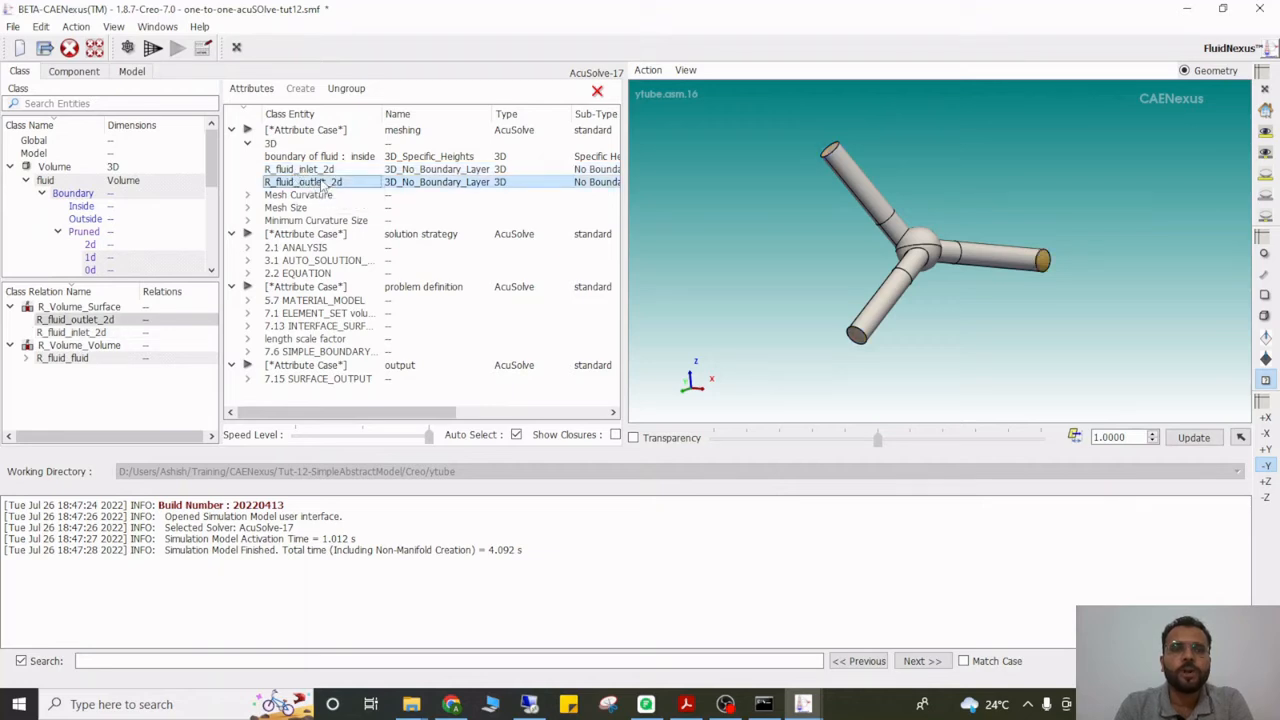
pyautogui.scroll(2, 1100, 270)
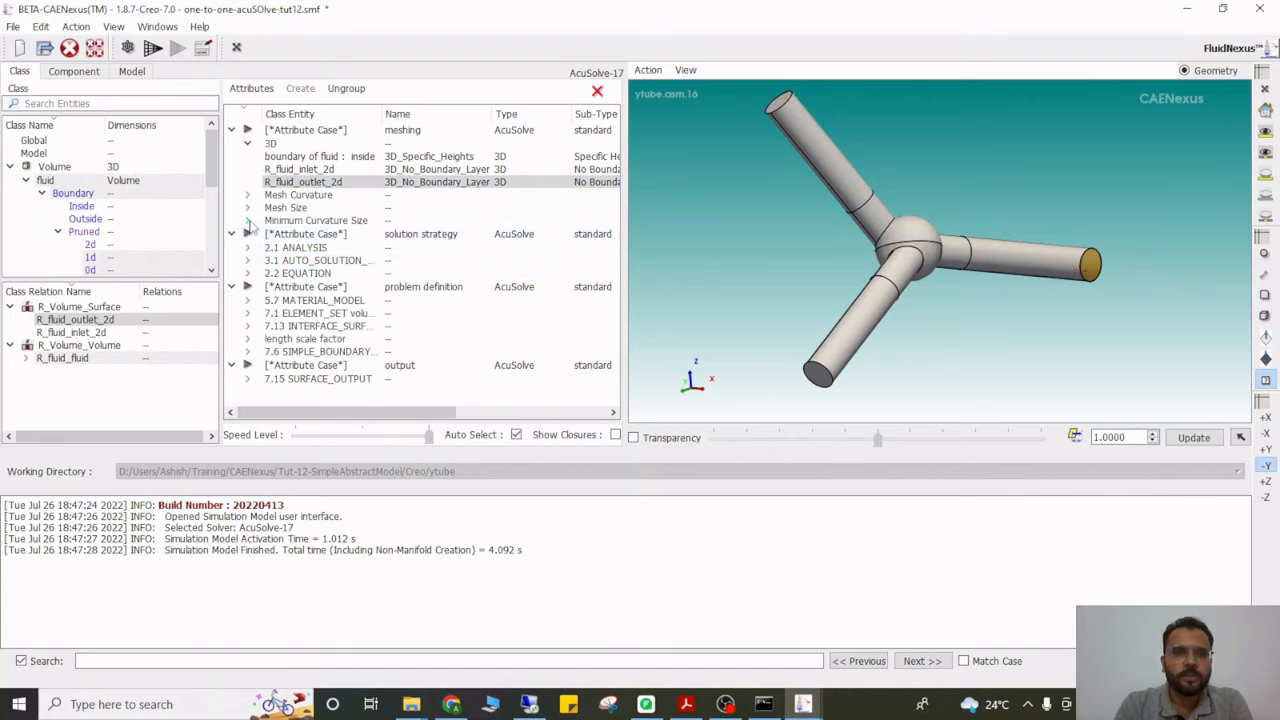
# Examine the simulation model's mesh size, mesh curvature and minimum curvature size attributes and the geometry they apply to
pyautogui.click(247, 207)
pyautogui.click(342, 222)
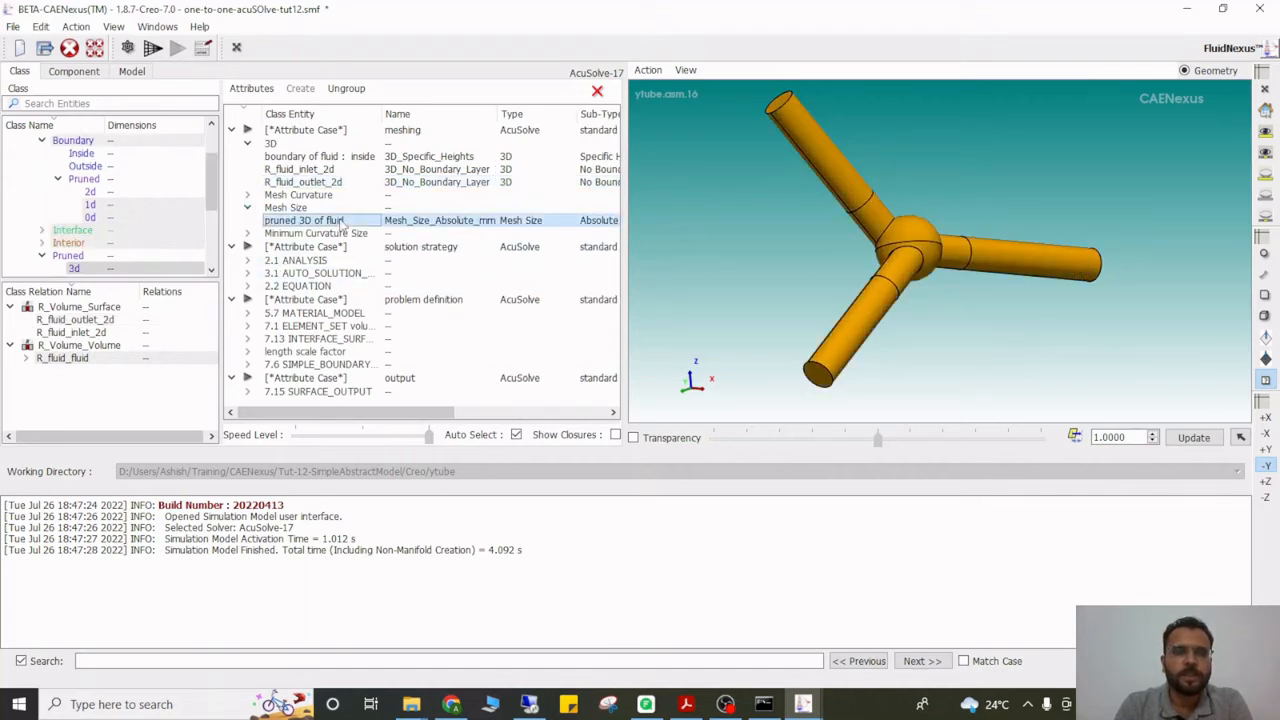
pyautogui.click(247, 195)
pyautogui.click(247, 247)
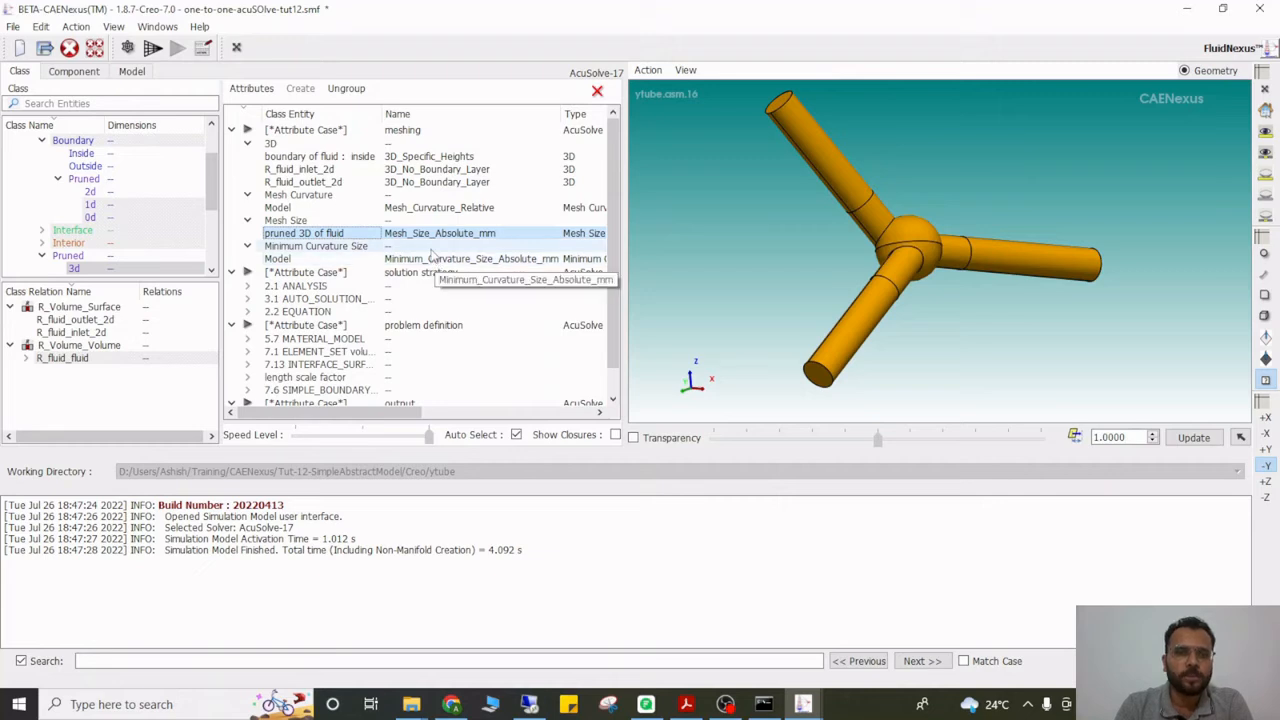
# Check the geometry assigned to the ELEMENT_SET volume attribute cz-air and to the fluid-to-fluid INTERFACE_SURFACE attribute
pyautogui.scroll(-1, 435, 262)
pyautogui.click(248, 324)
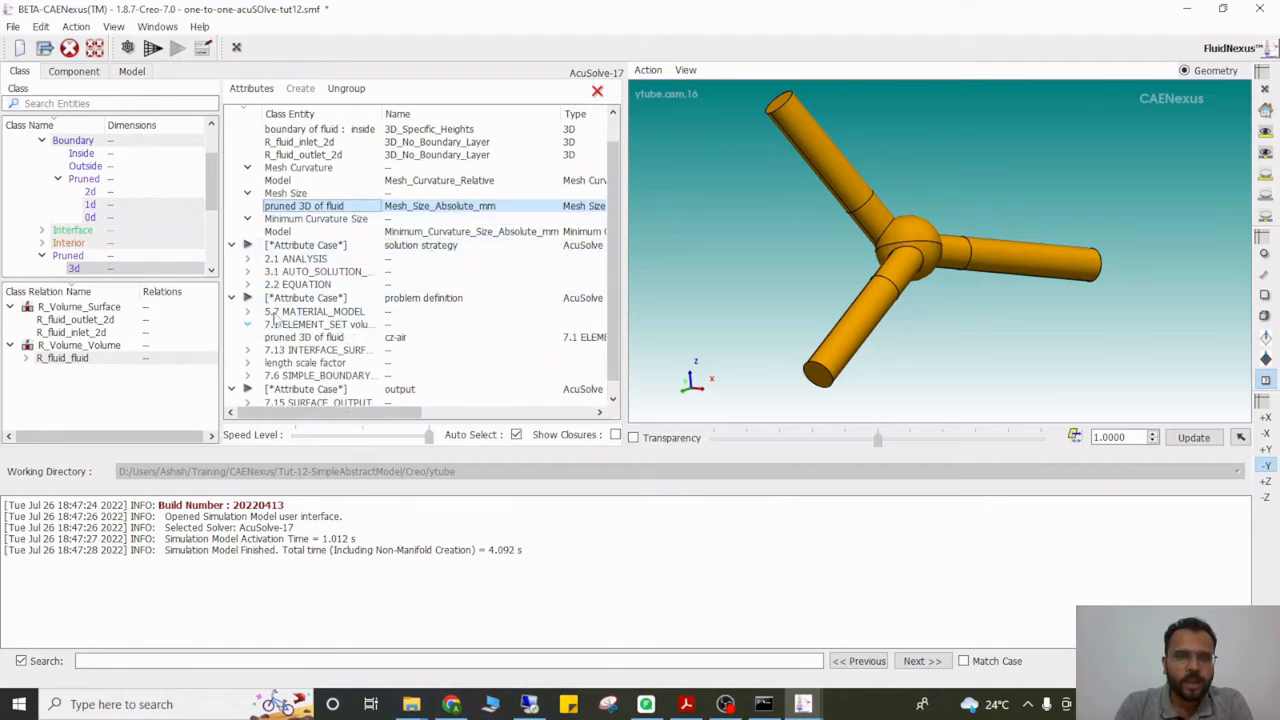
pyautogui.click(330, 339)
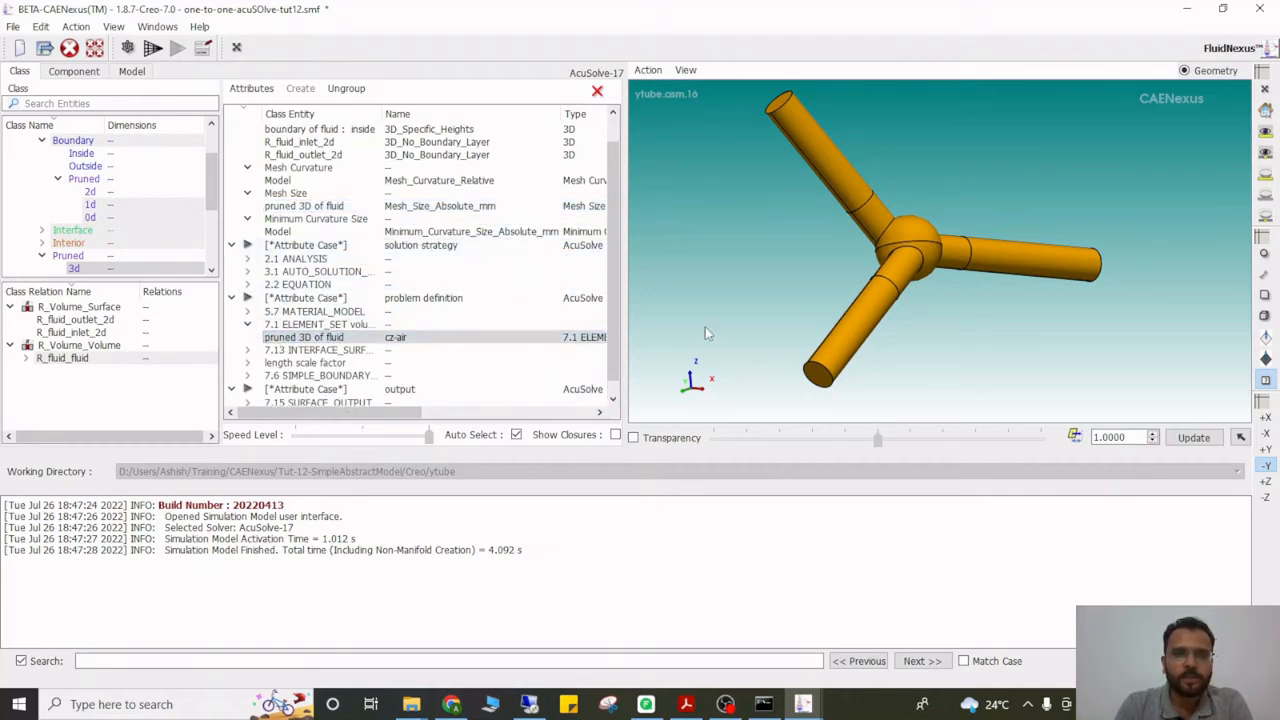
pyautogui.click(543, 362)
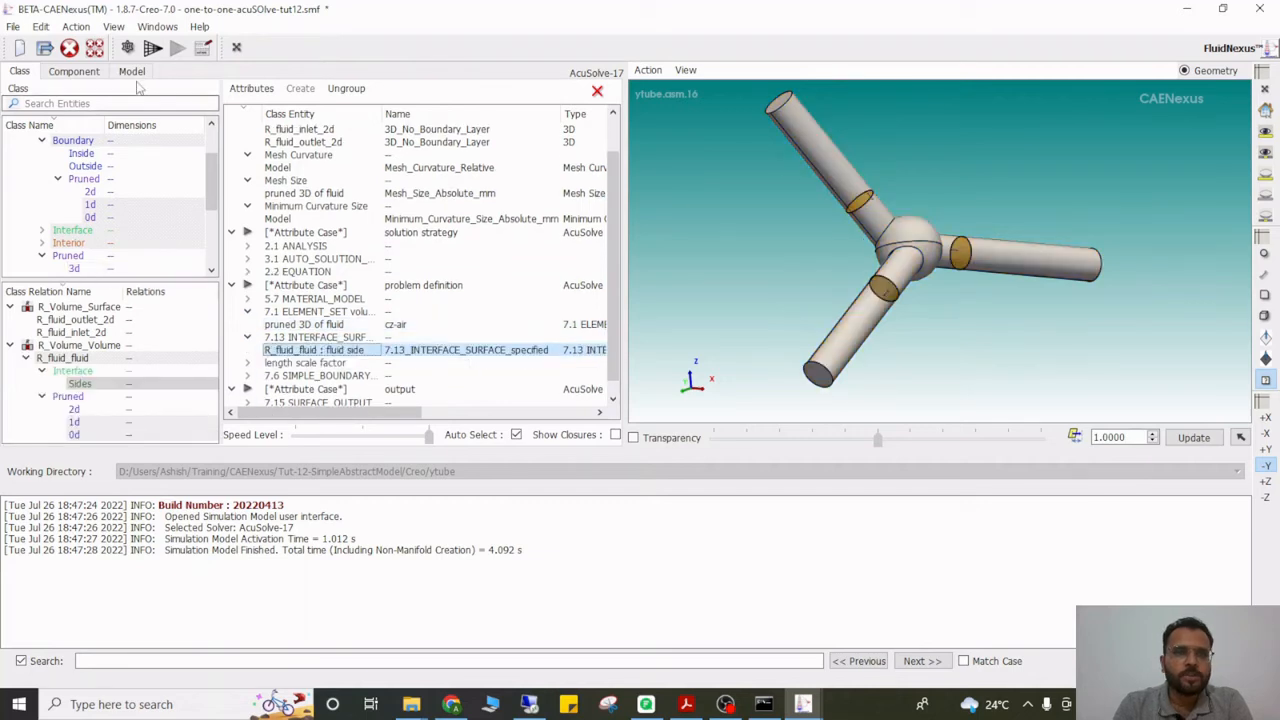
# Examine the mesh size attributes and their values on the individual regions in the simulation model's model-level view
pyautogui.click(134, 74)
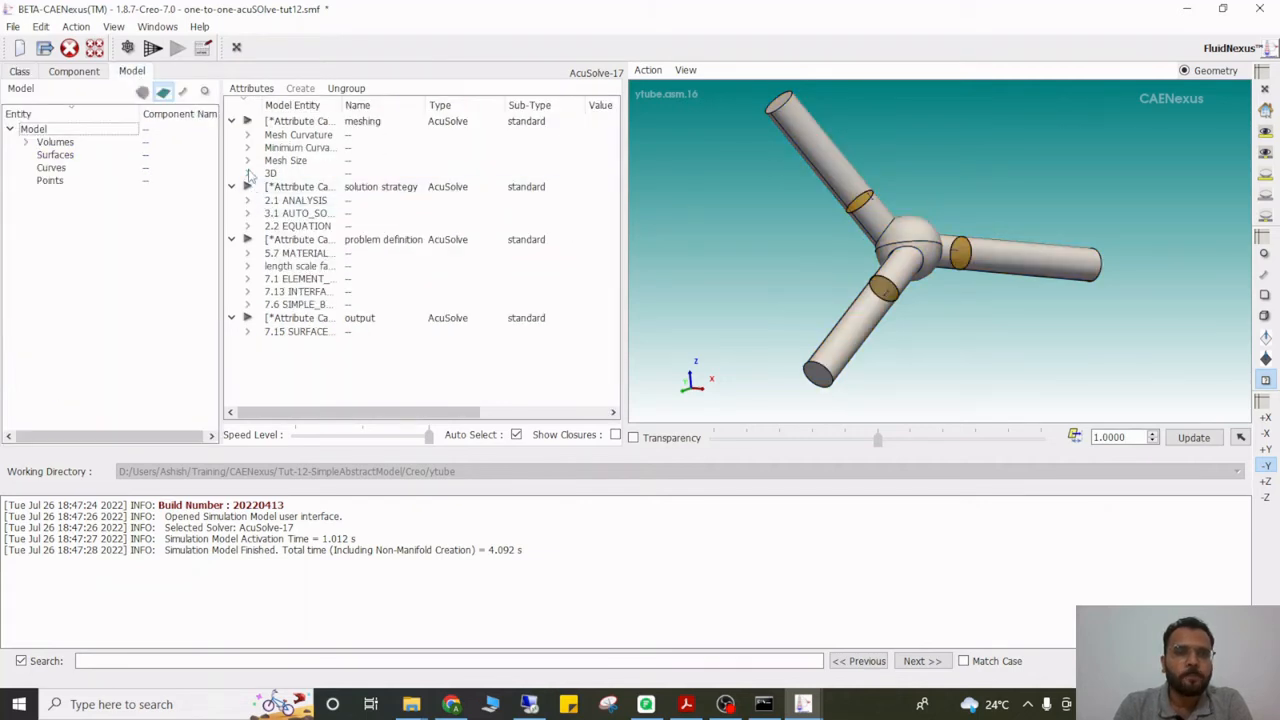
pyautogui.click(248, 161)
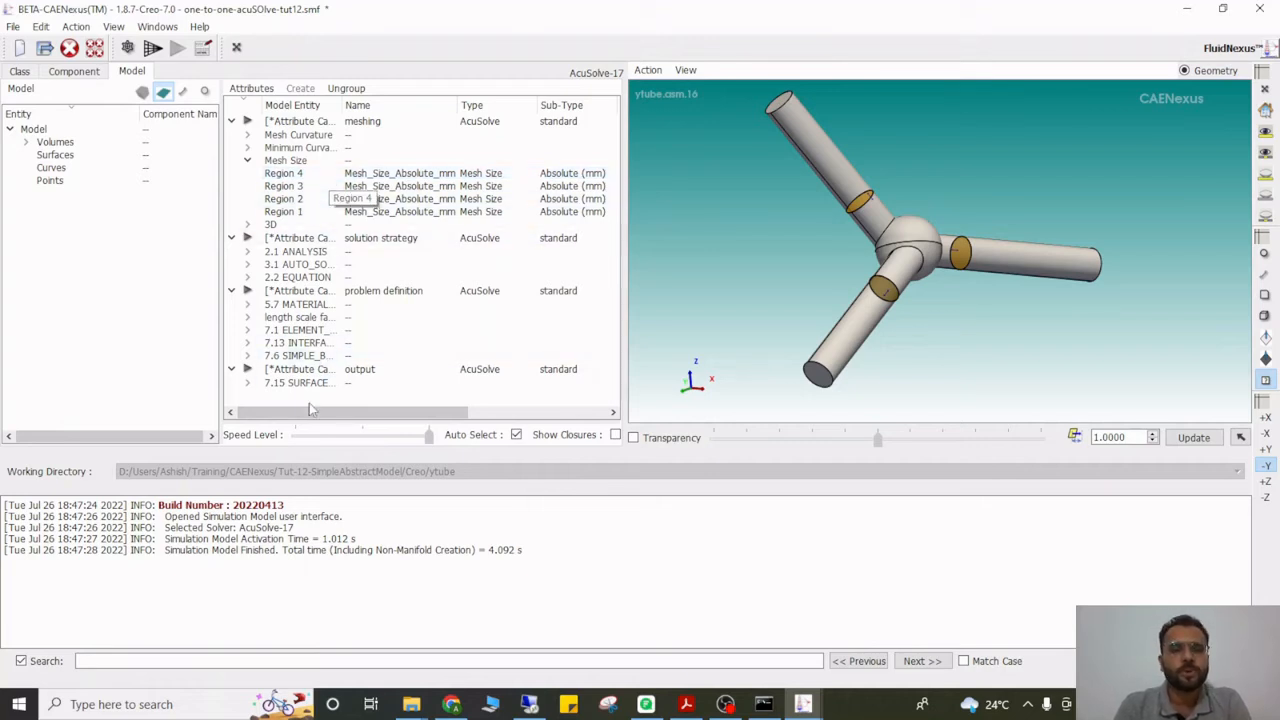
pyautogui.moveTo(300, 413); pyautogui.dragTo(356, 414)
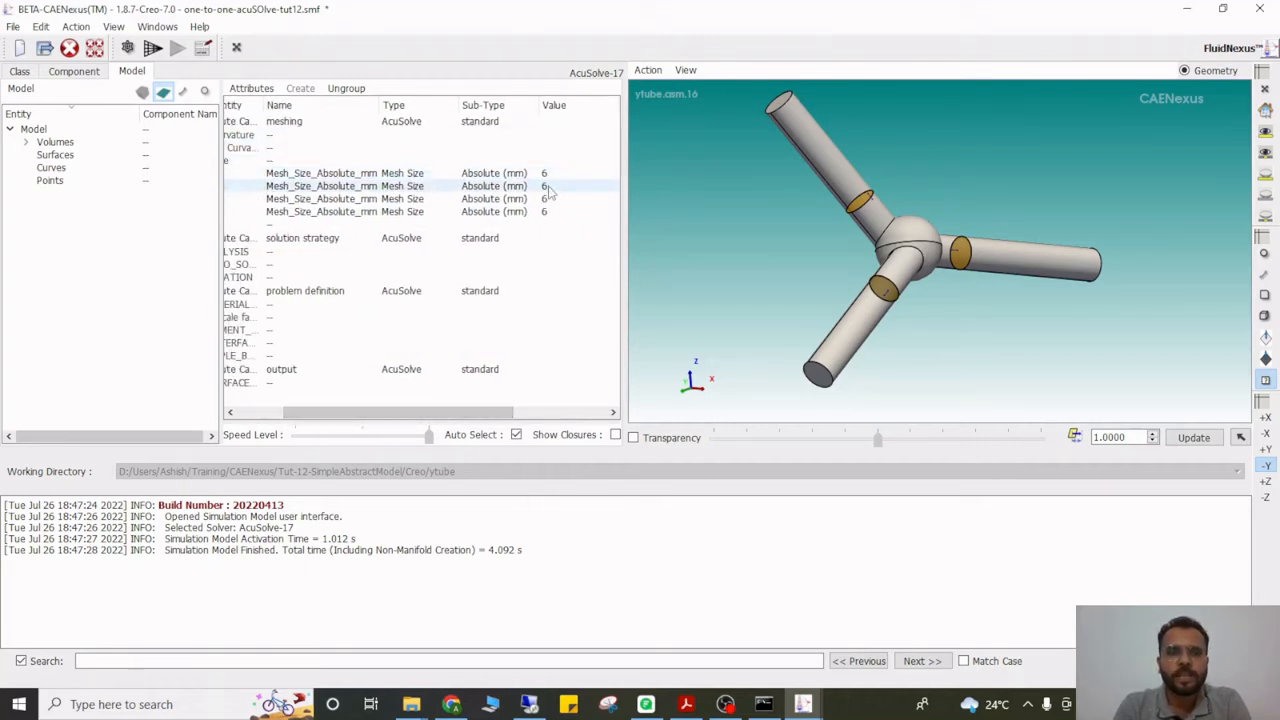
pyautogui.moveTo(477, 415); pyautogui.dragTo(423, 415)
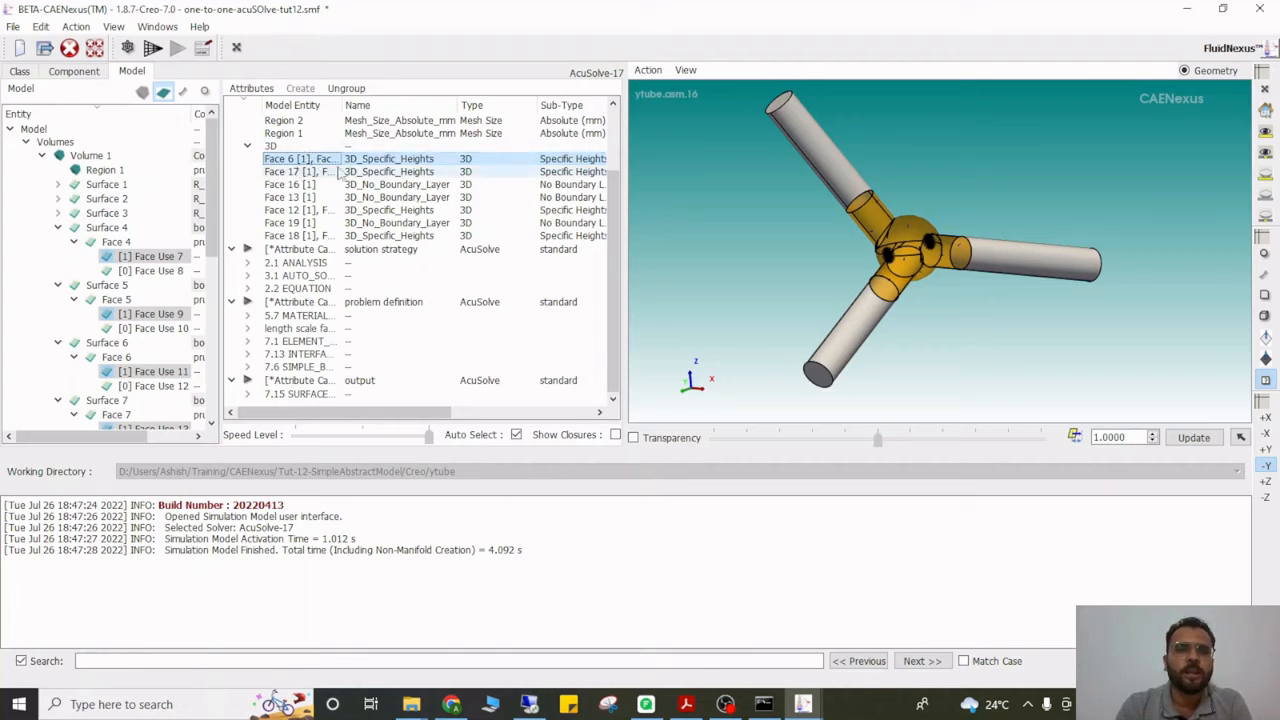
# Check which Y-tube end faces carry the 3D_No_Boundary_Layer meshing attribute at model level
pyautogui.click(410, 185)
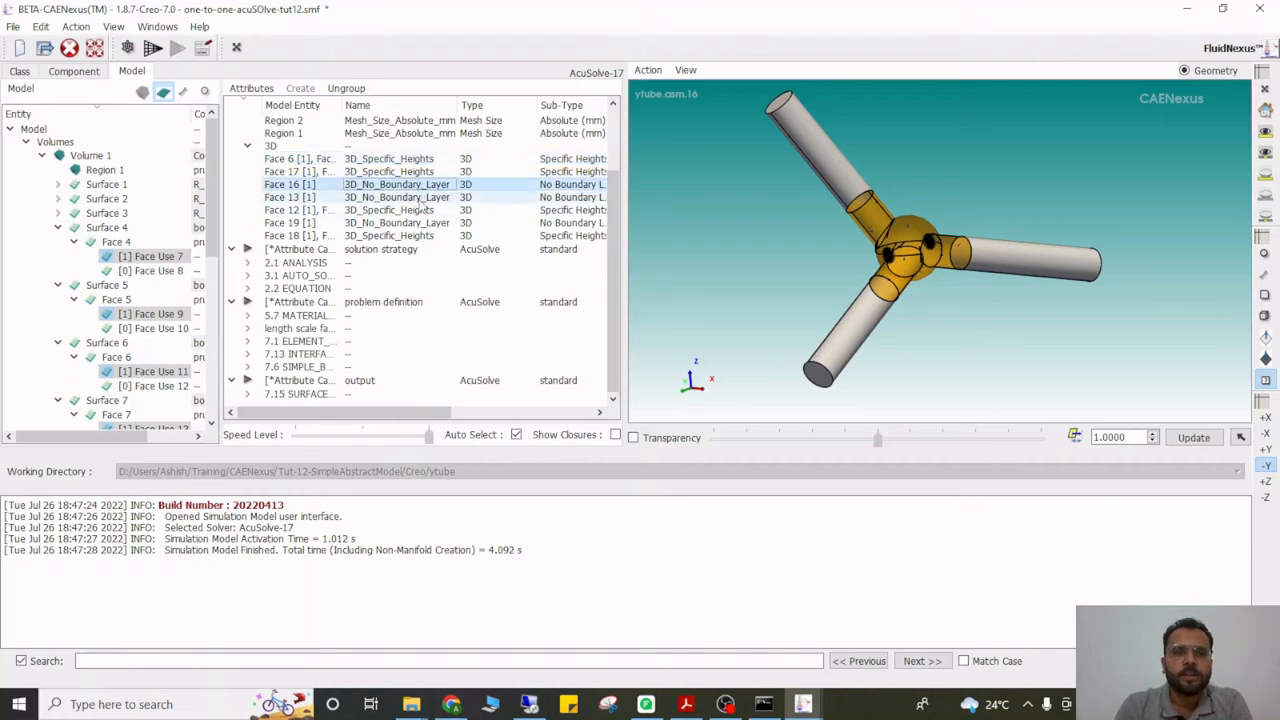
pyautogui.click(419, 199)
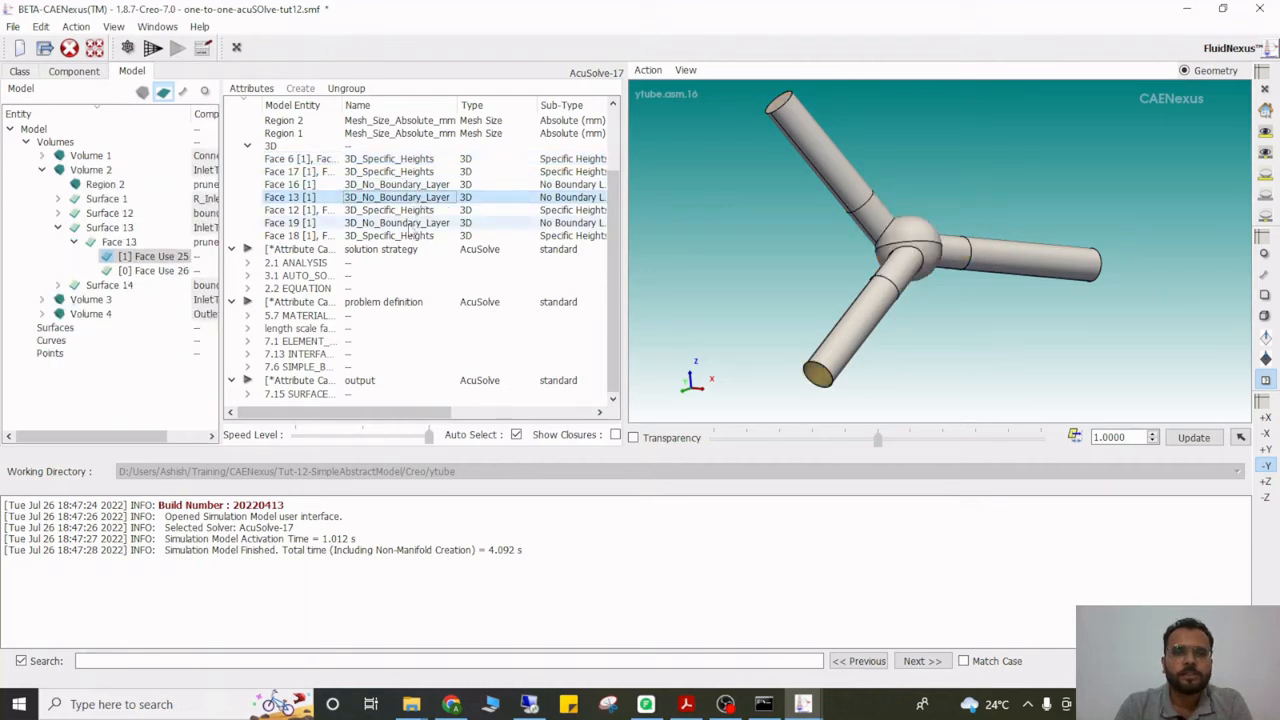
pyautogui.click(405, 224)
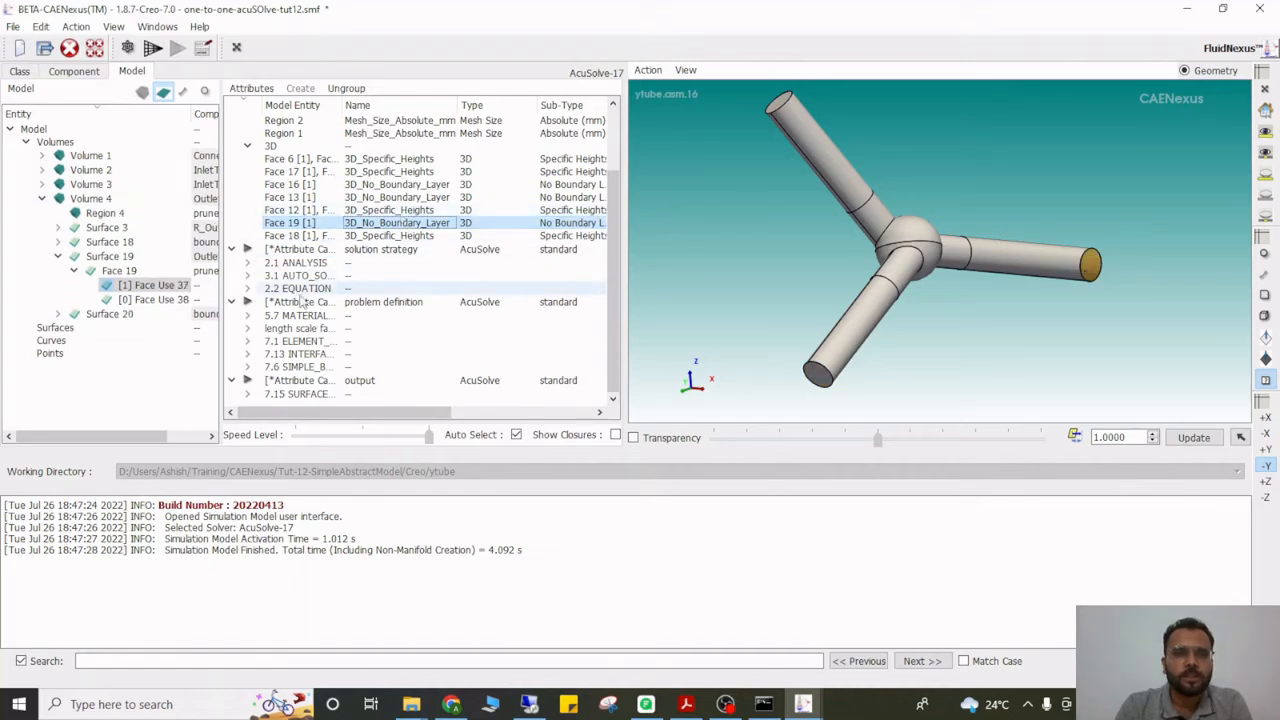
# Check the model-level problem definition attributes and the faces assigned the inflow and outflow simple boundary conditions
pyautogui.click(247, 341)
pyautogui.scroll(-2, 320, 310)
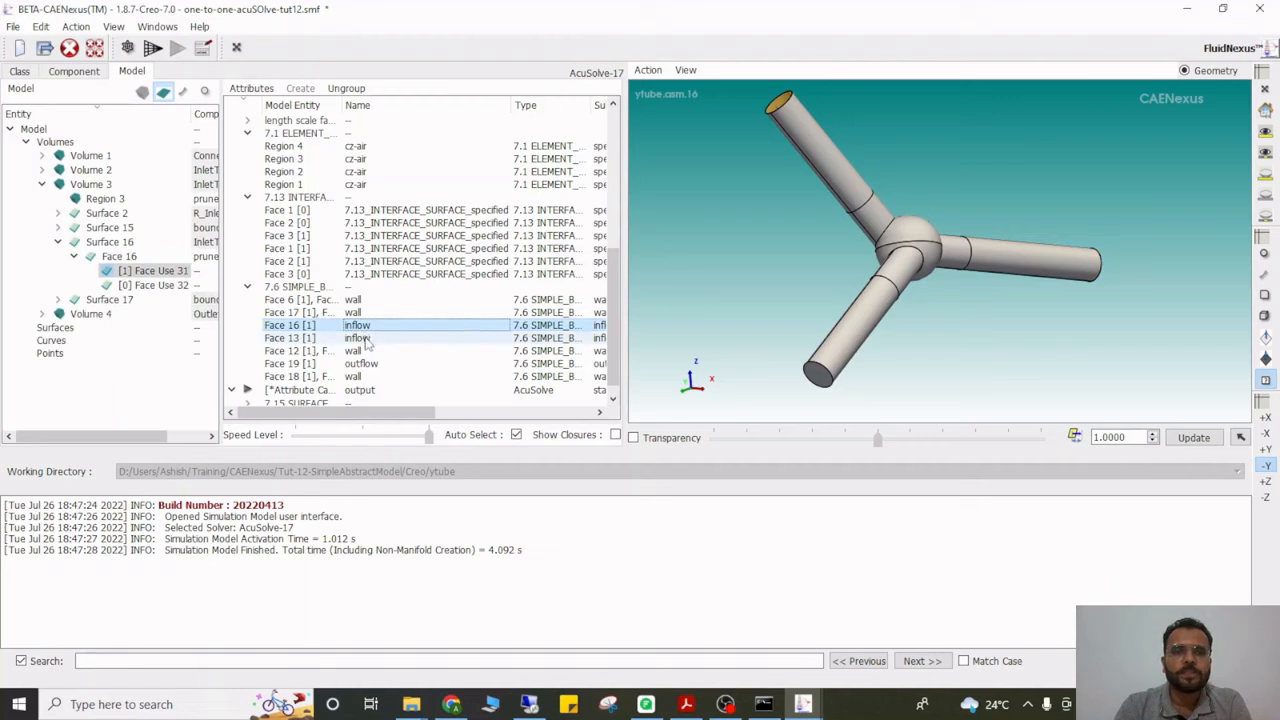
pyautogui.click(366, 340)
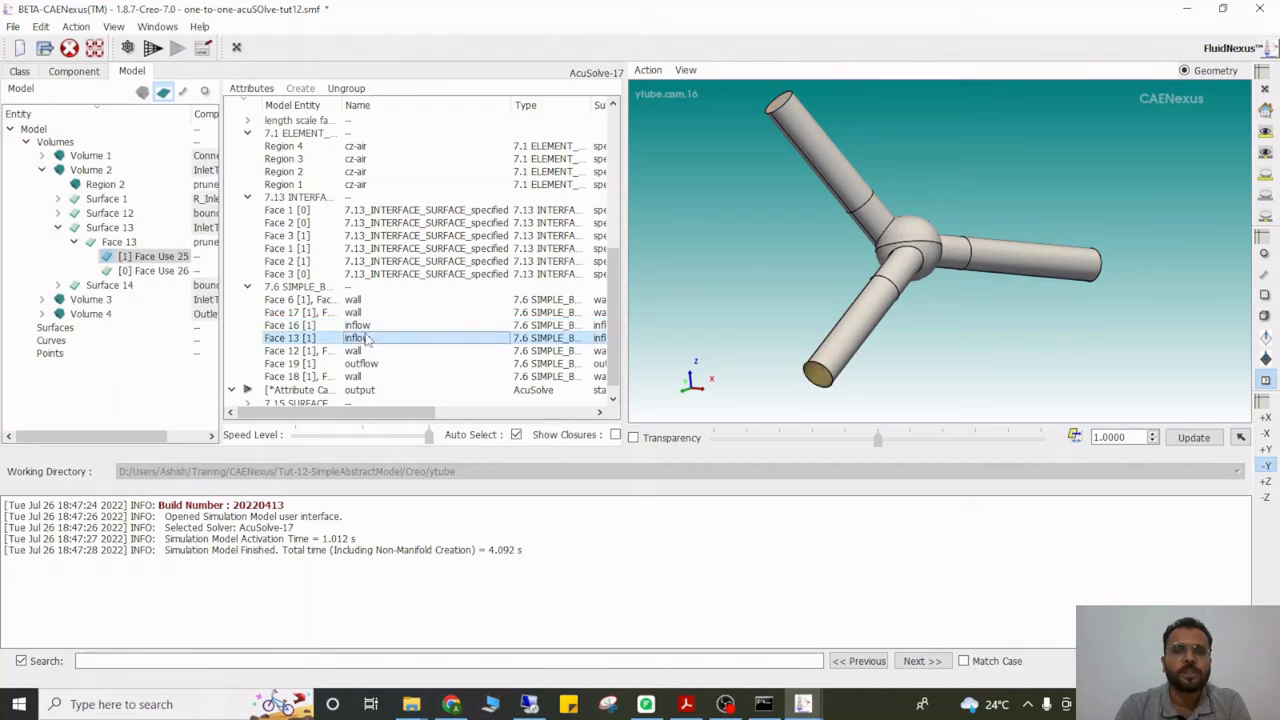
pyautogui.click(365, 327)
pyautogui.click(368, 340)
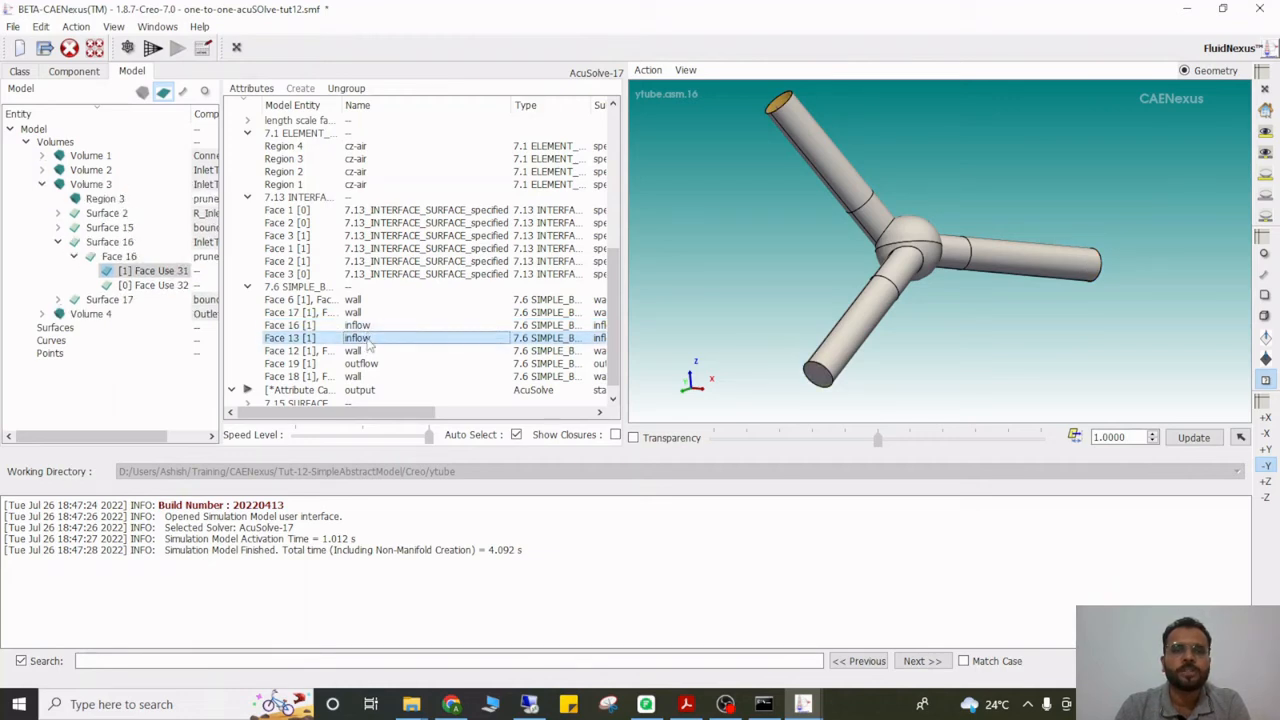
pyautogui.click(366, 361)
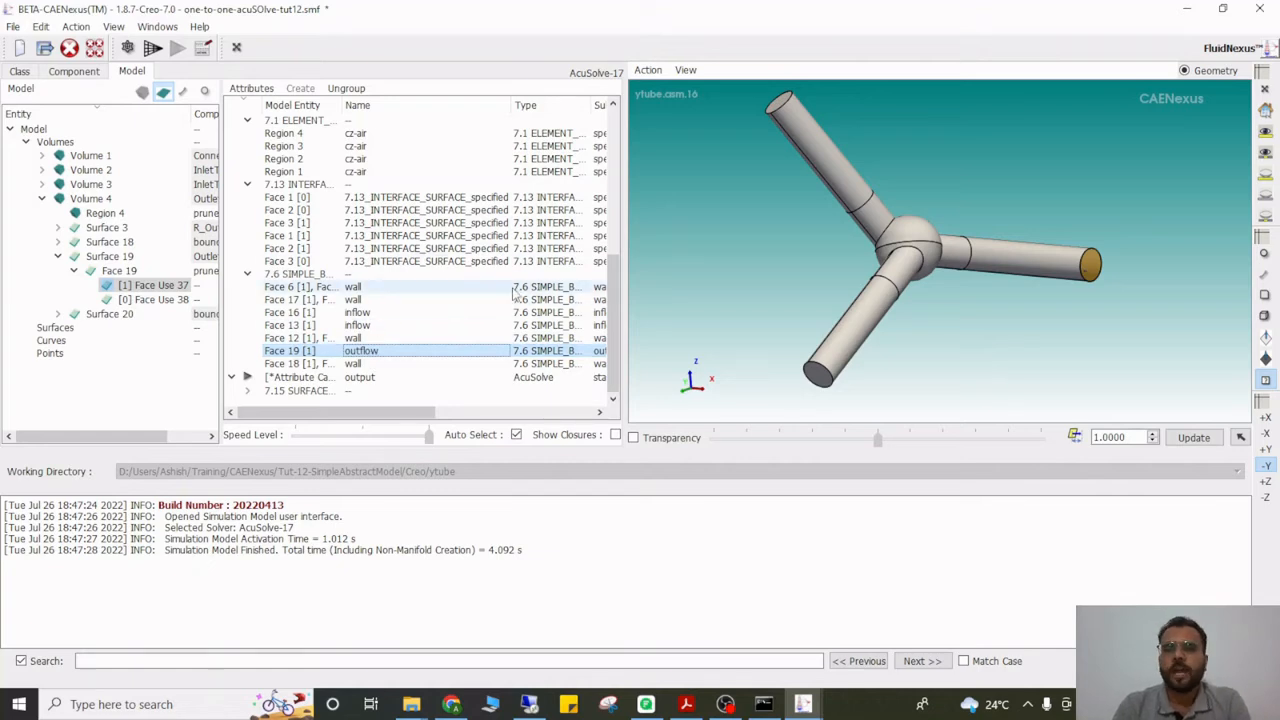
pyautogui.scroll(10, 515, 290)
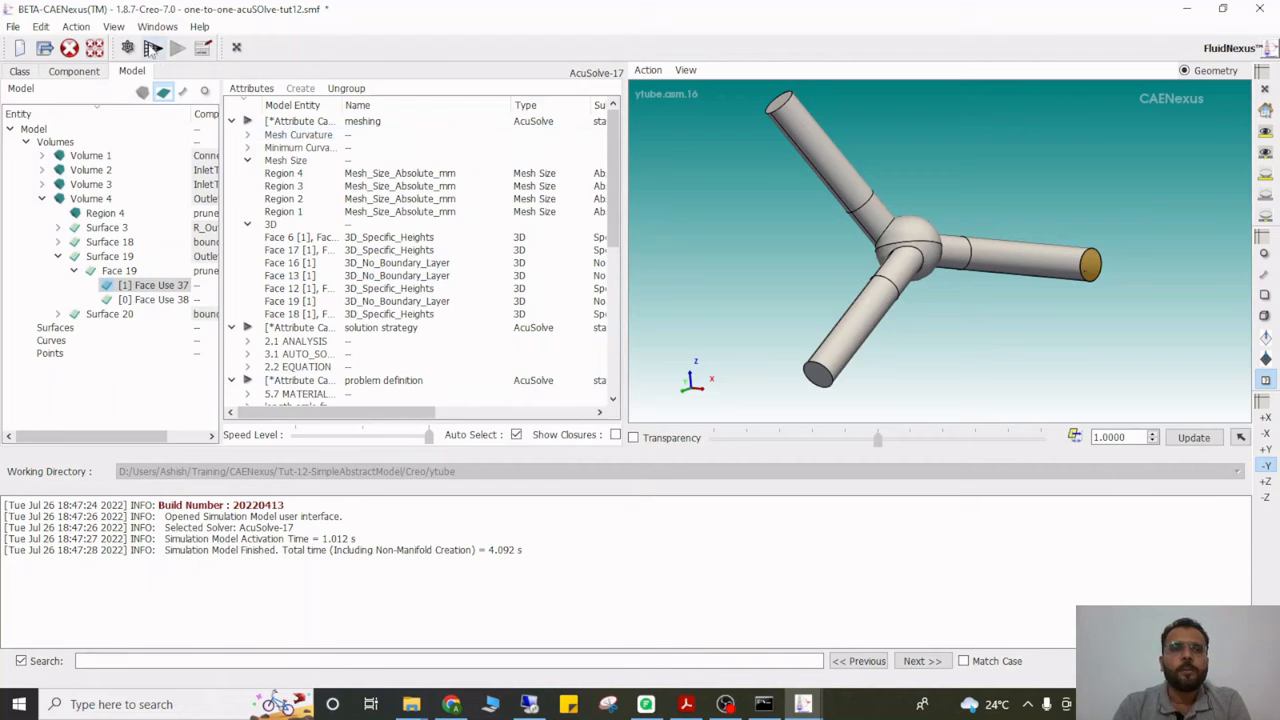
# Generate the Y-tube mesh and export the AcuSolve model into a new folder named export_1 in the ytube directory
pyautogui.click(152, 50)
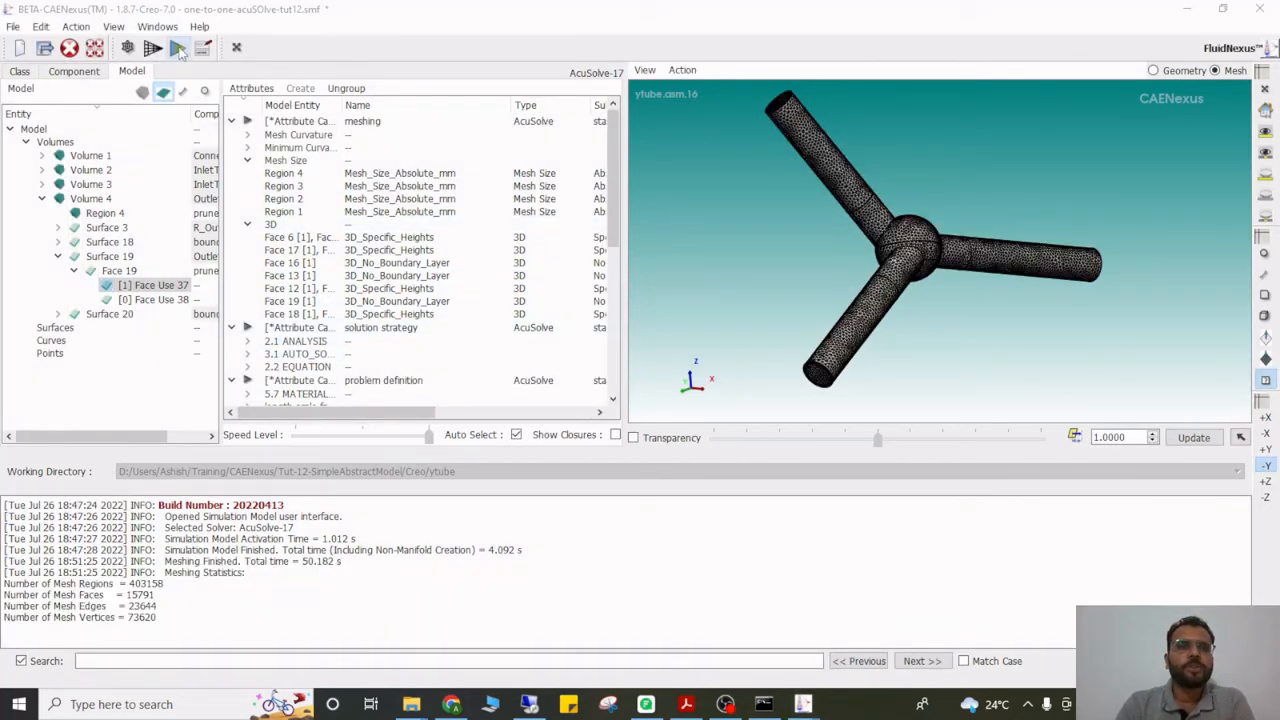
pyautogui.click(177, 48)
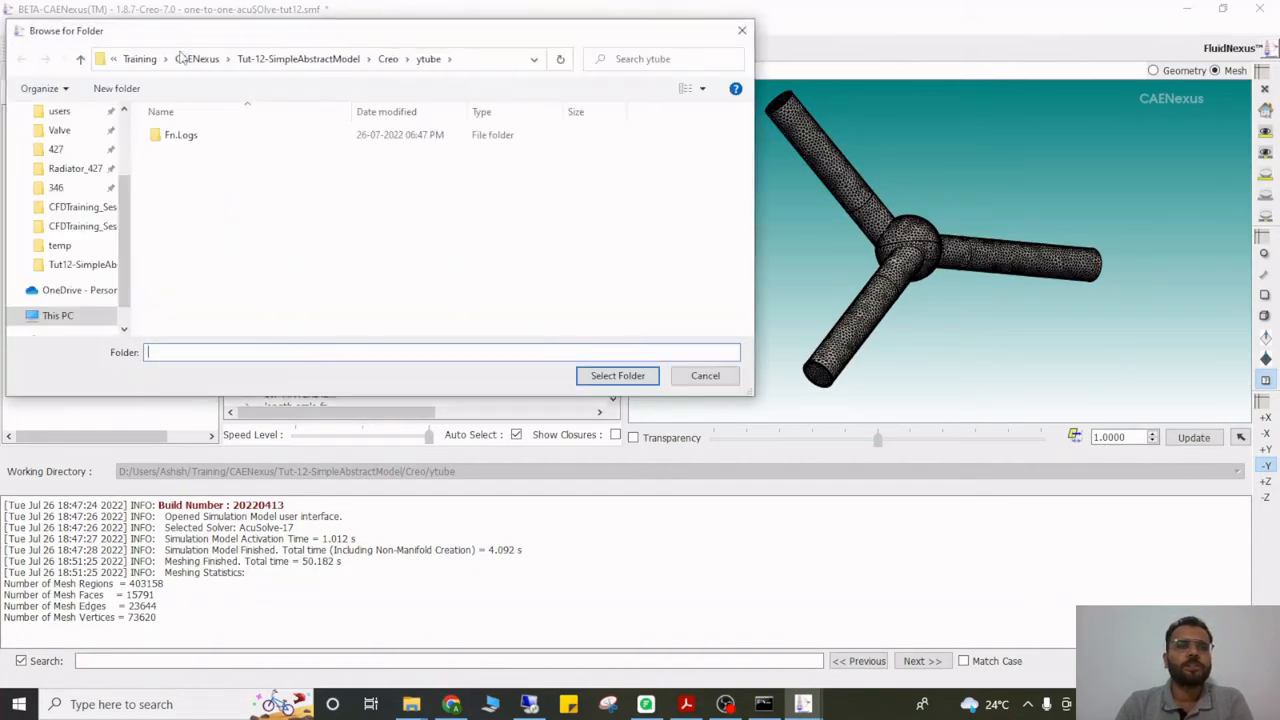
pyautogui.click(117, 89)
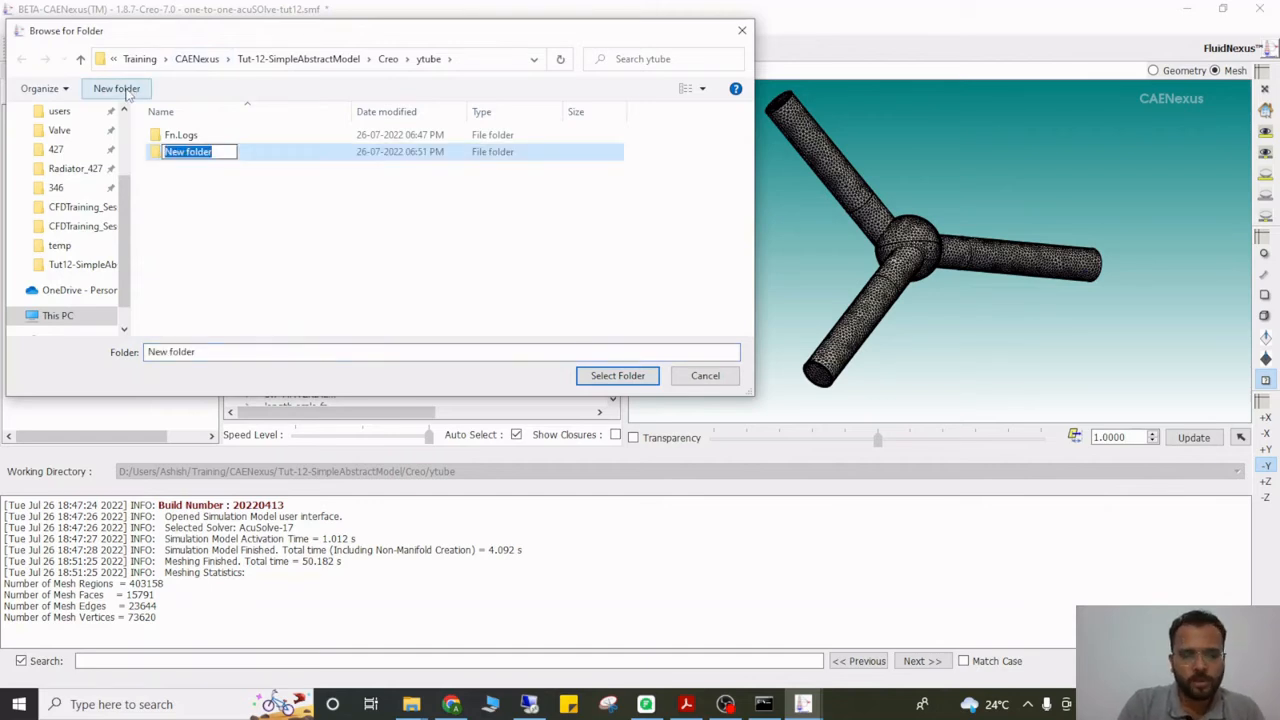
pyautogui.write('expo')
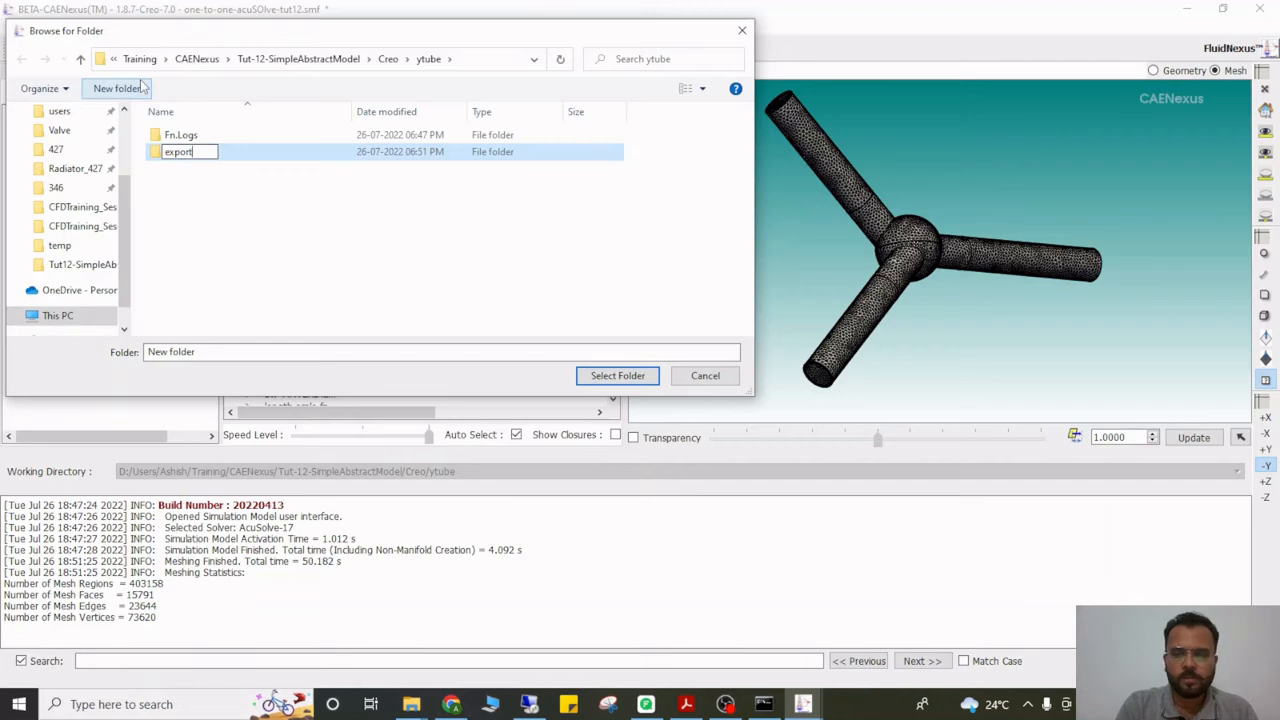
pyautogui.write('rt')
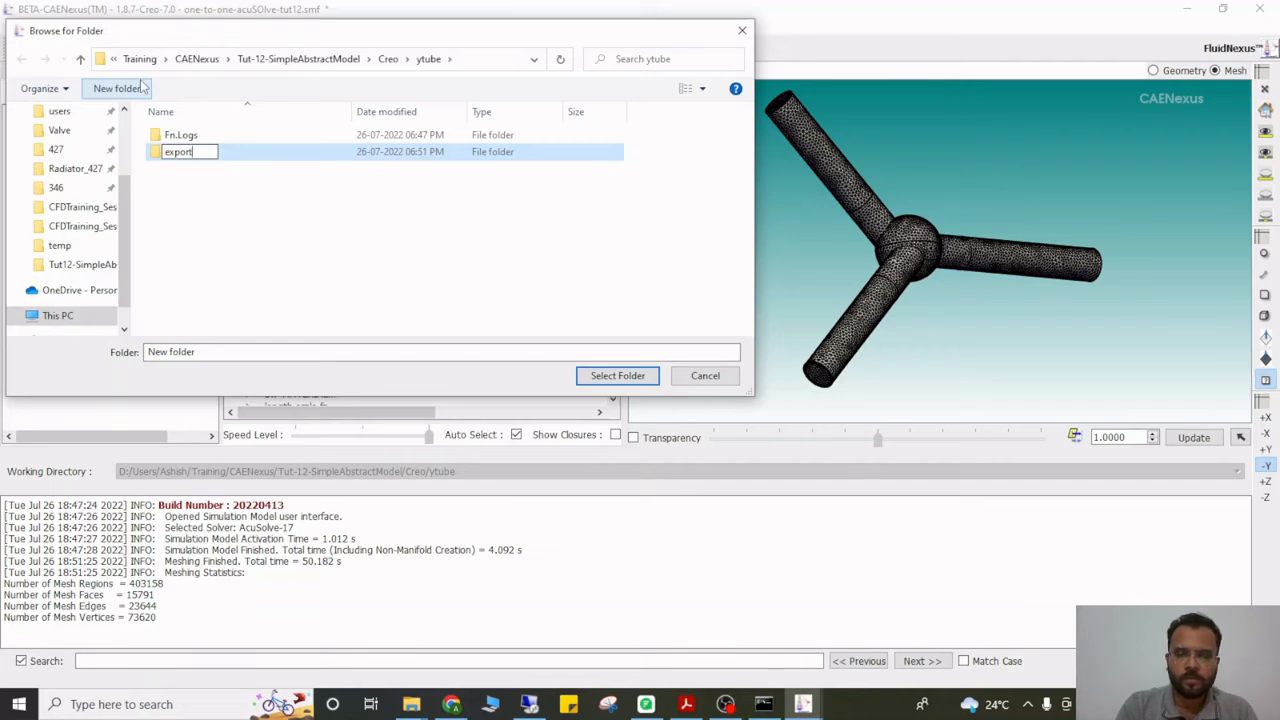
pyautogui.write('_1')
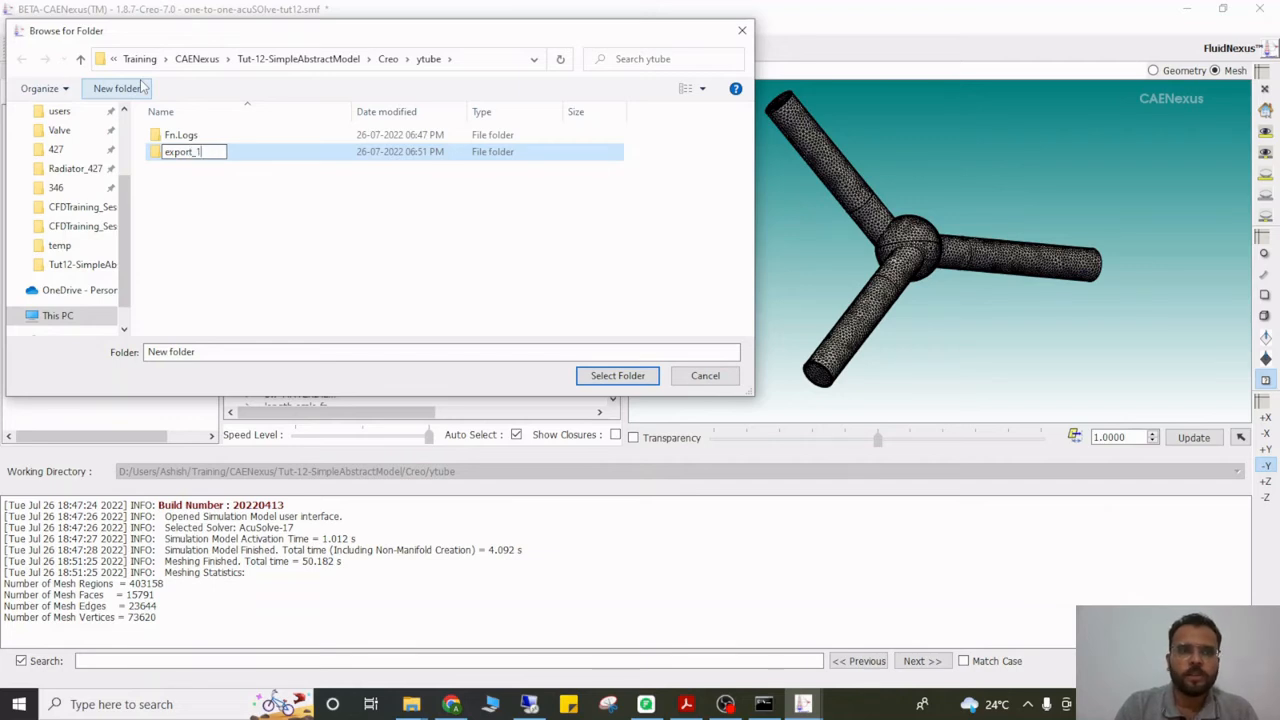
pyautogui.press('Return')
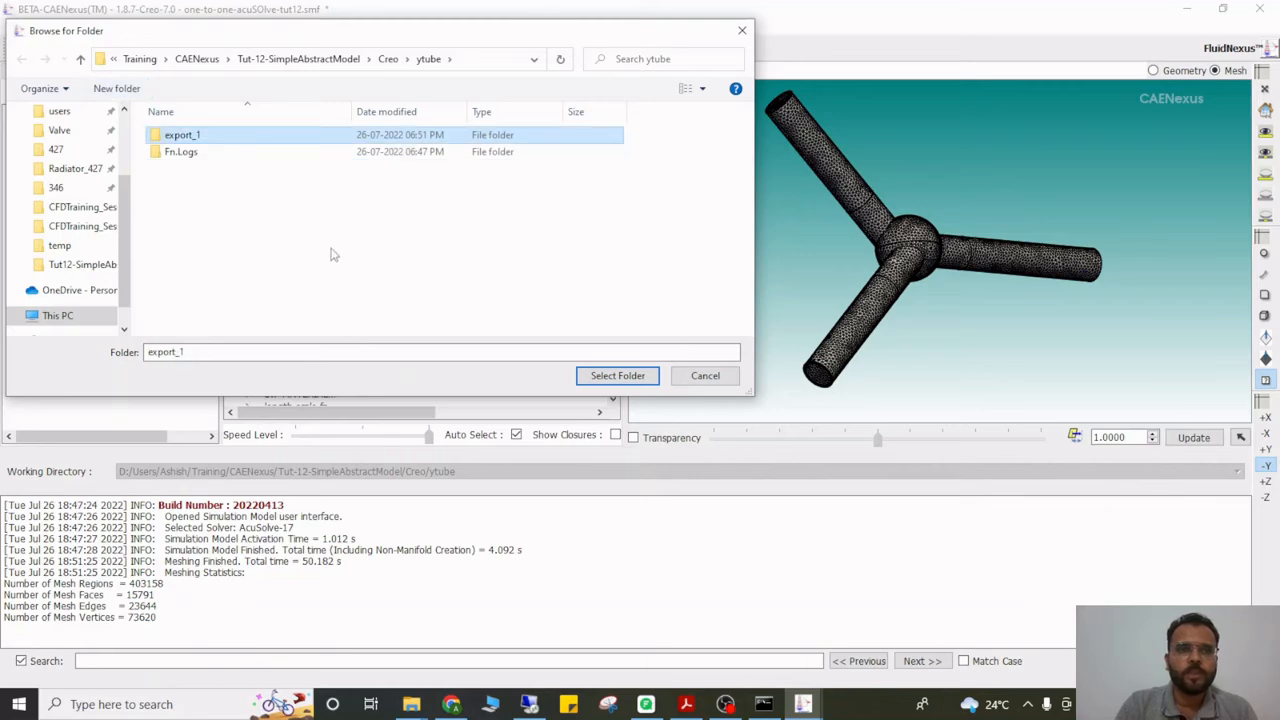
pyautogui.click(617, 376)
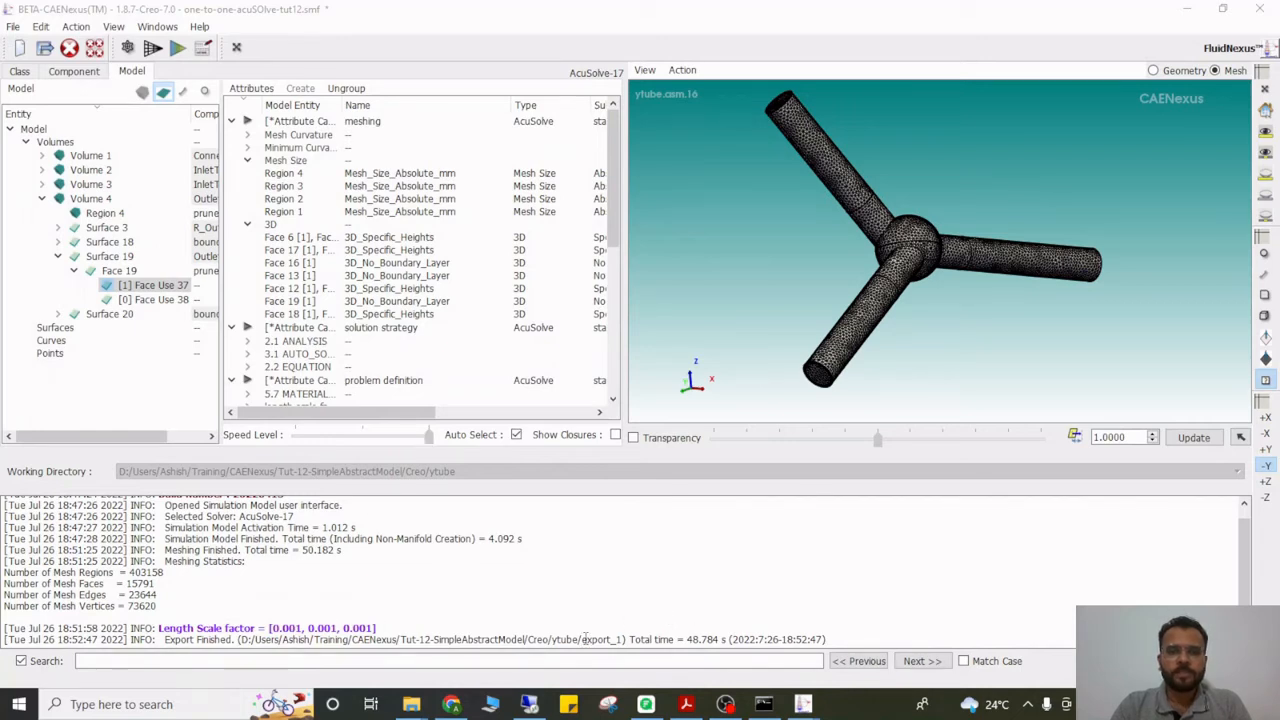
pyautogui.moveTo(580, 638); pyautogui.dragTo(600, 640)
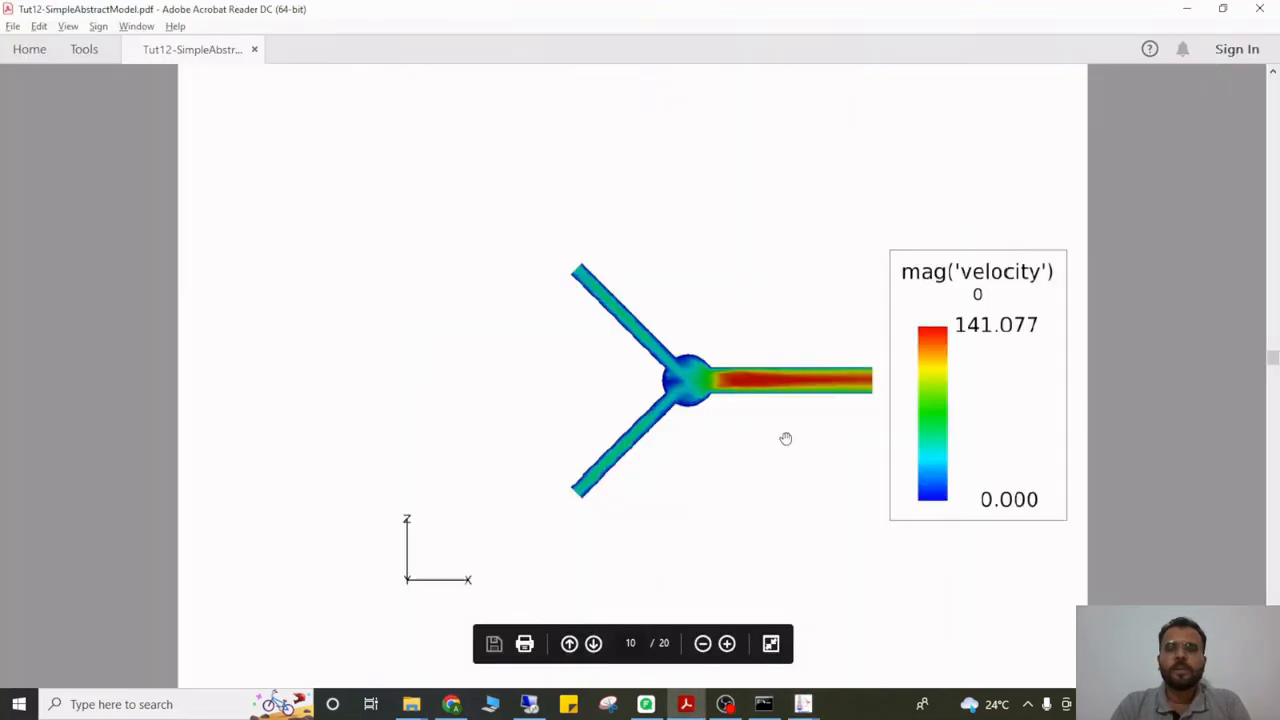
# Review the tutorial PDF's Y-tube velocity results and the Y-Duct section's product description, boundary conditions and abstract model schematic
pyautogui.scroll(-1, 786, 438)
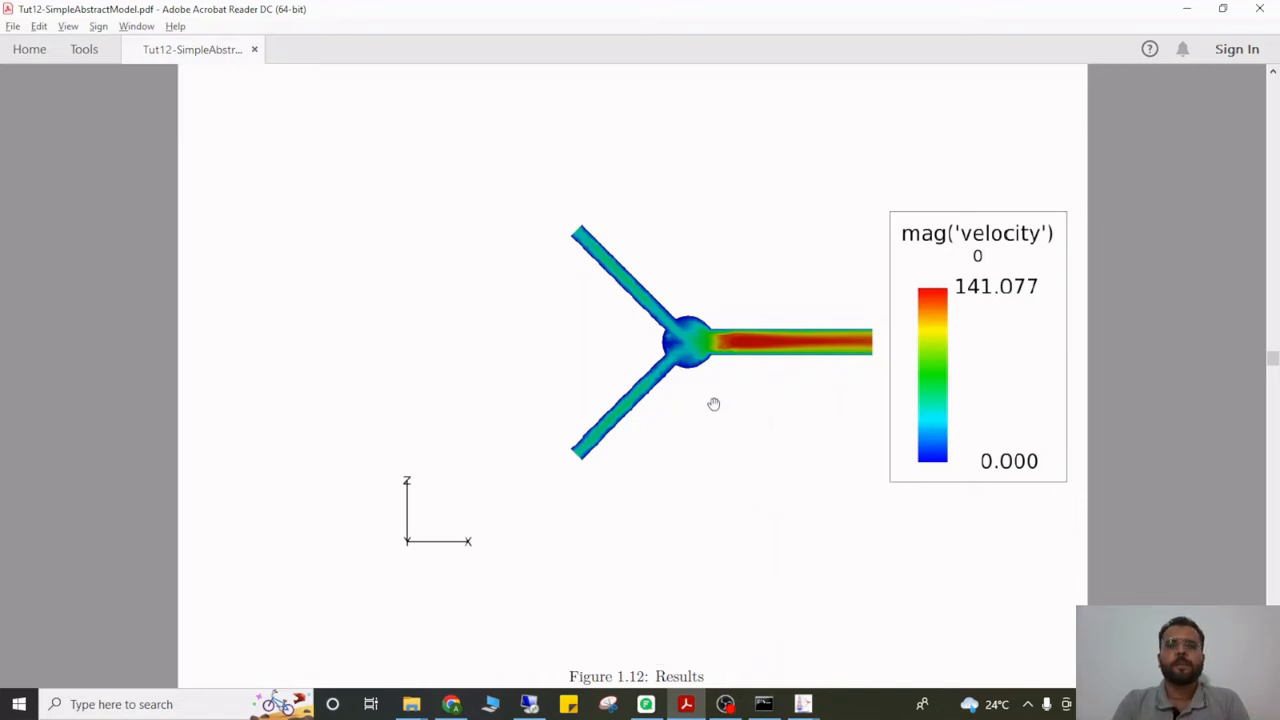
pyautogui.scroll(-8, 712, 402)
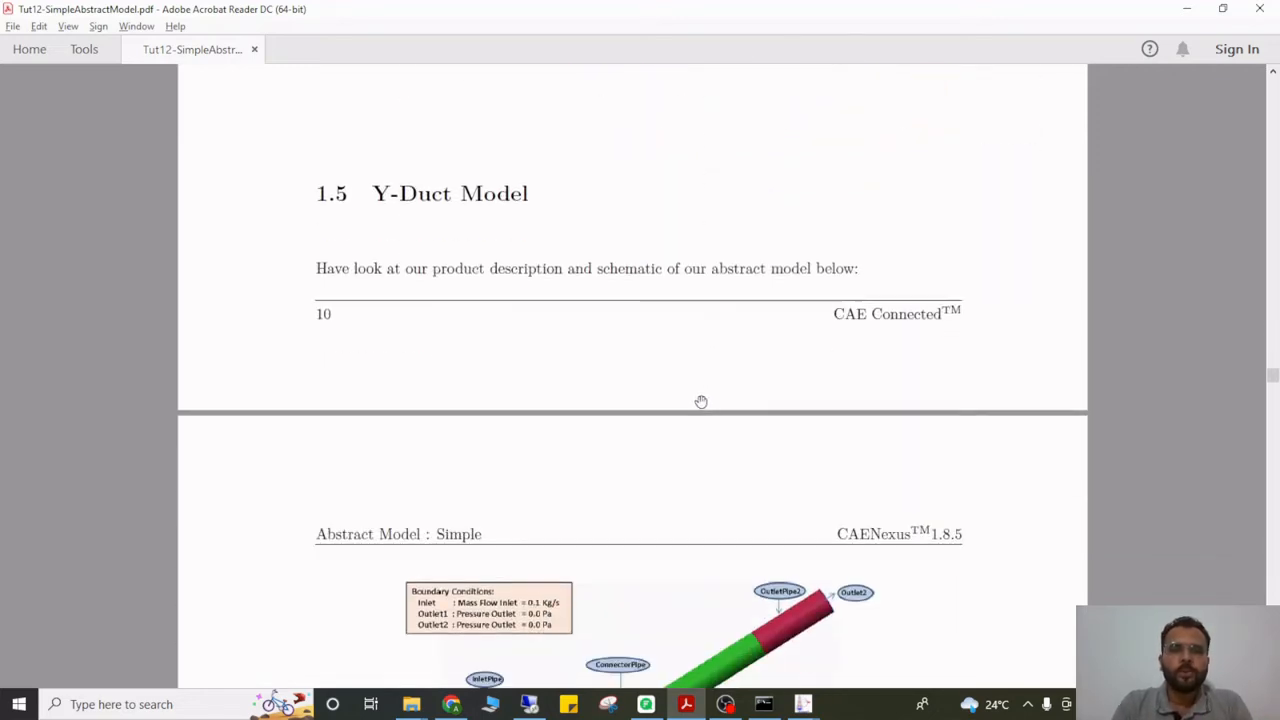
pyautogui.scroll(-3, 701, 399)
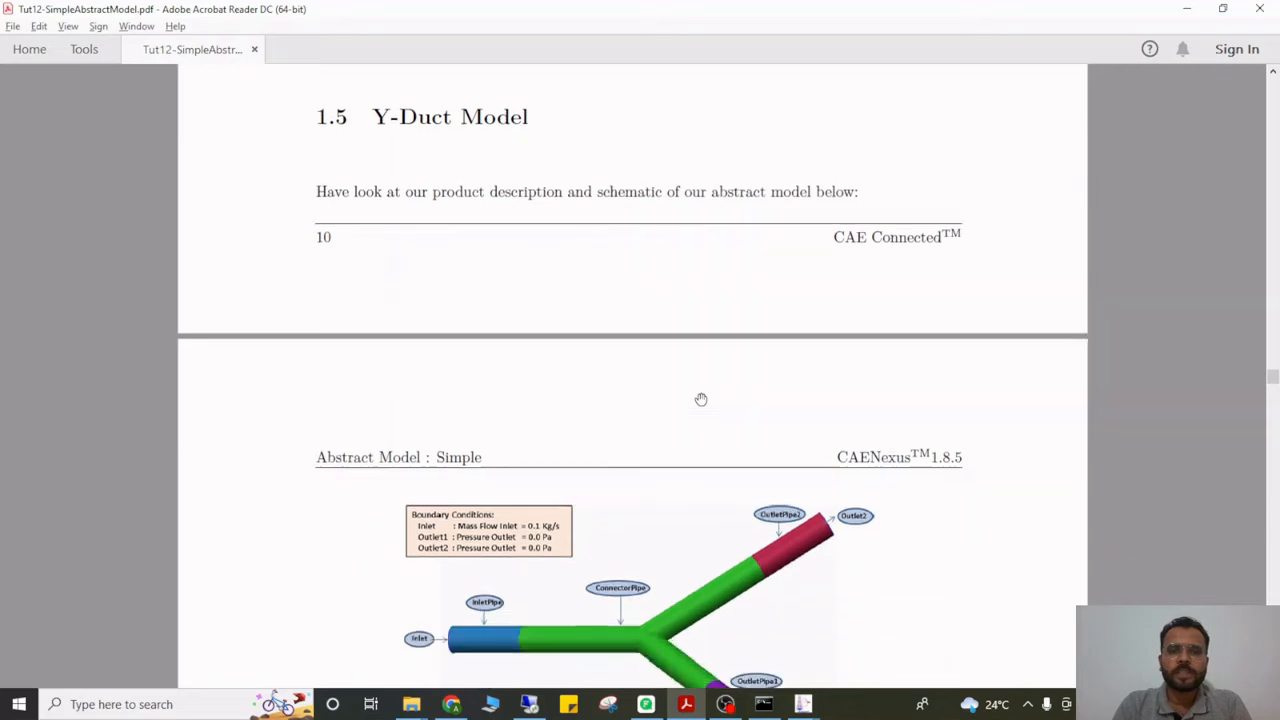
pyautogui.scroll(-8, 701, 399)
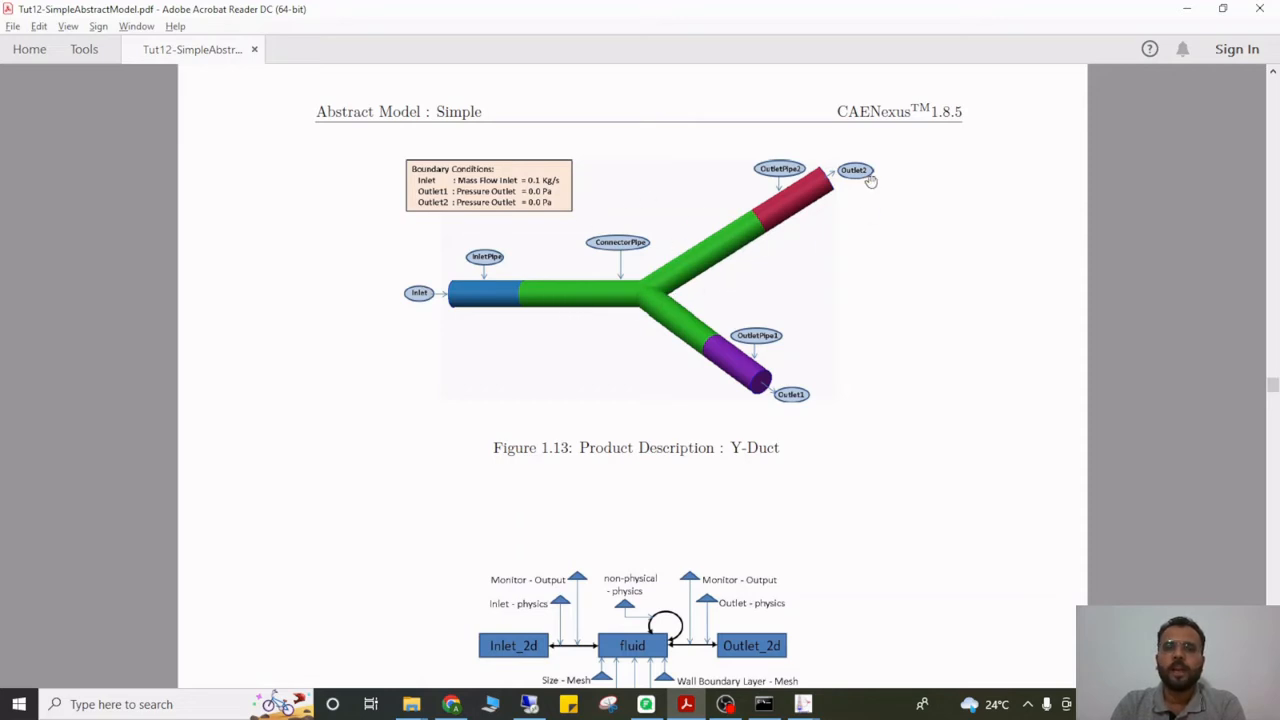
pyautogui.scroll(-5, 813, 348)
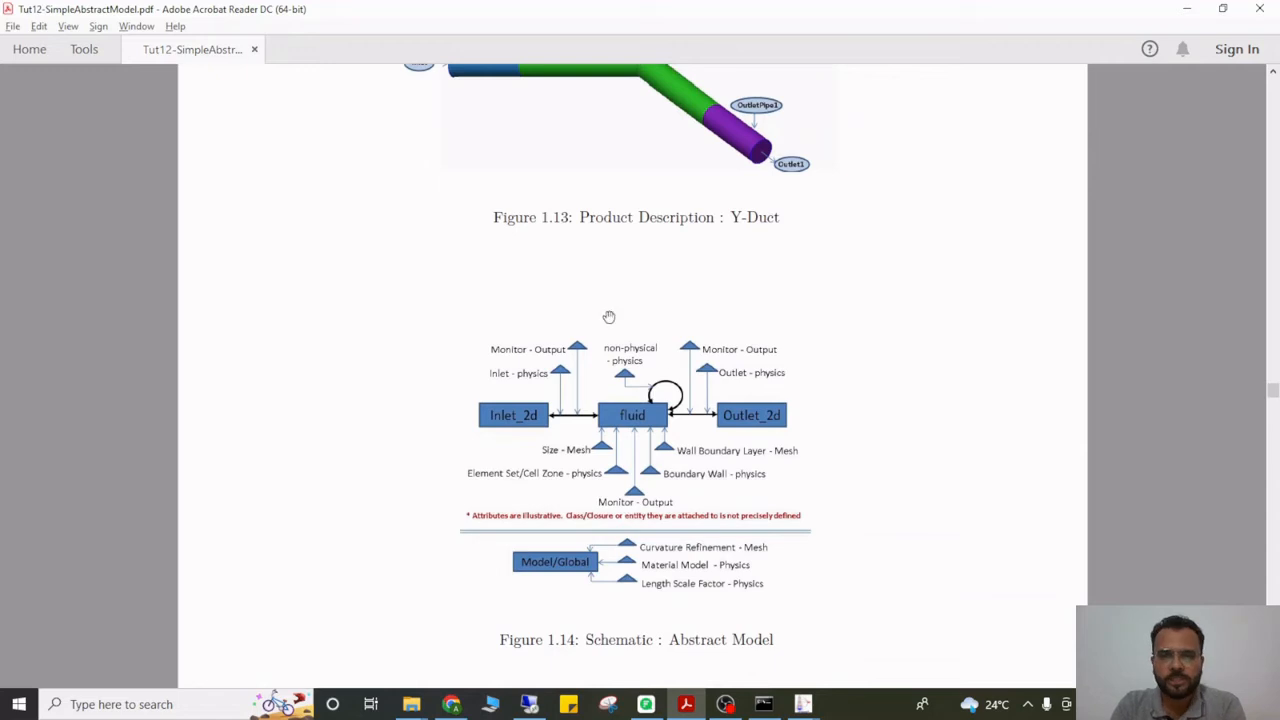
pyautogui.scroll(-2, 600, 410)
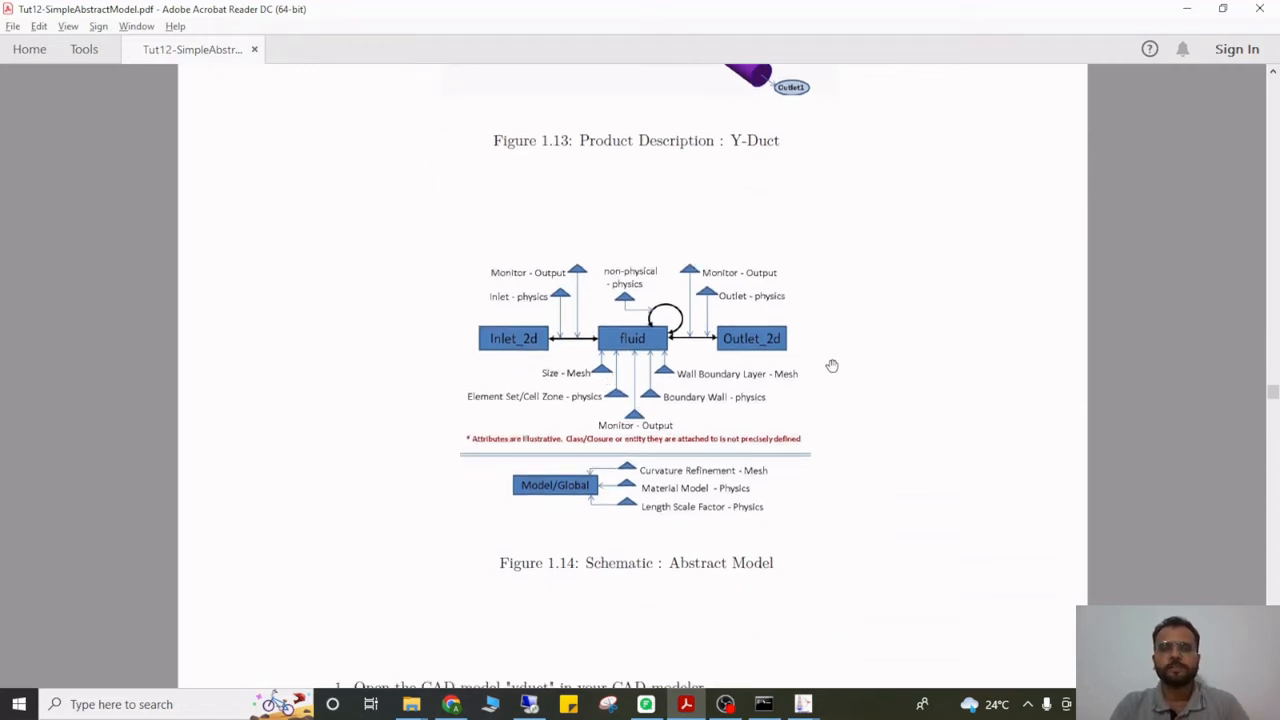
pyautogui.keyDown('ctrl'); pyautogui.scroll(1, 832, 366); pyautogui.keyUp('ctrl')
pyautogui.scroll(-1, 831, 360)
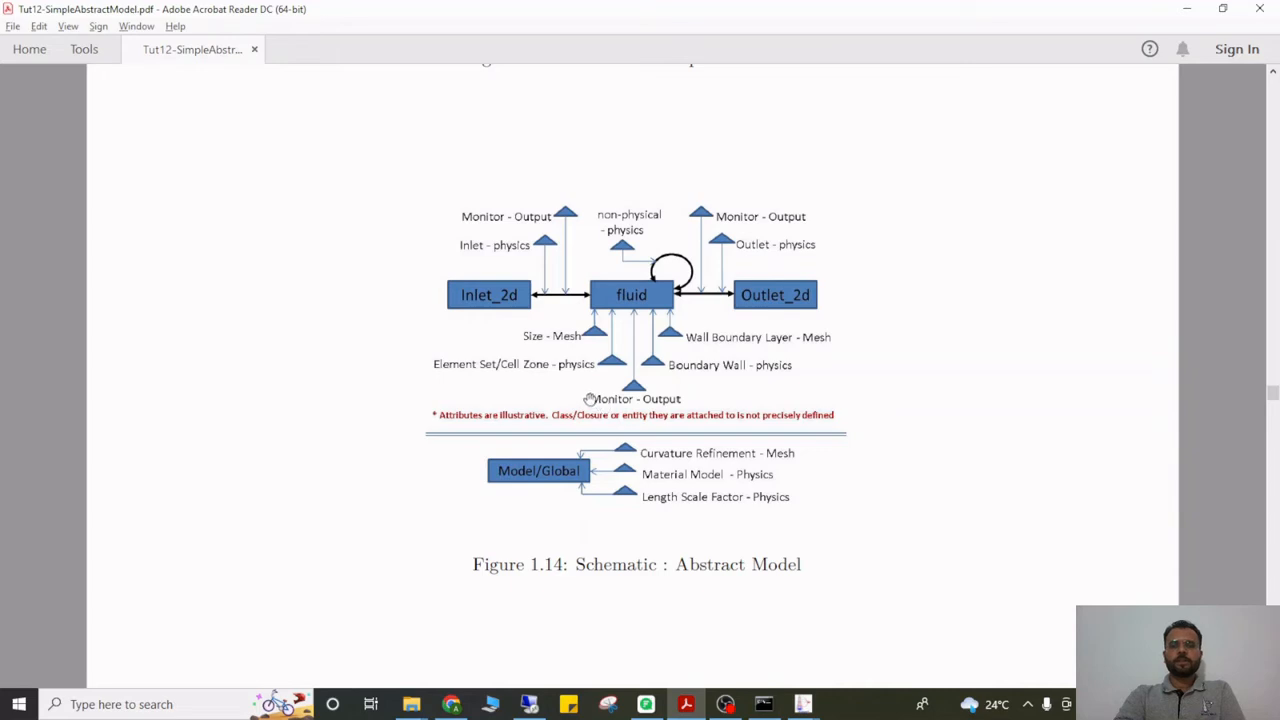
pyautogui.scroll(-3, 590, 400)
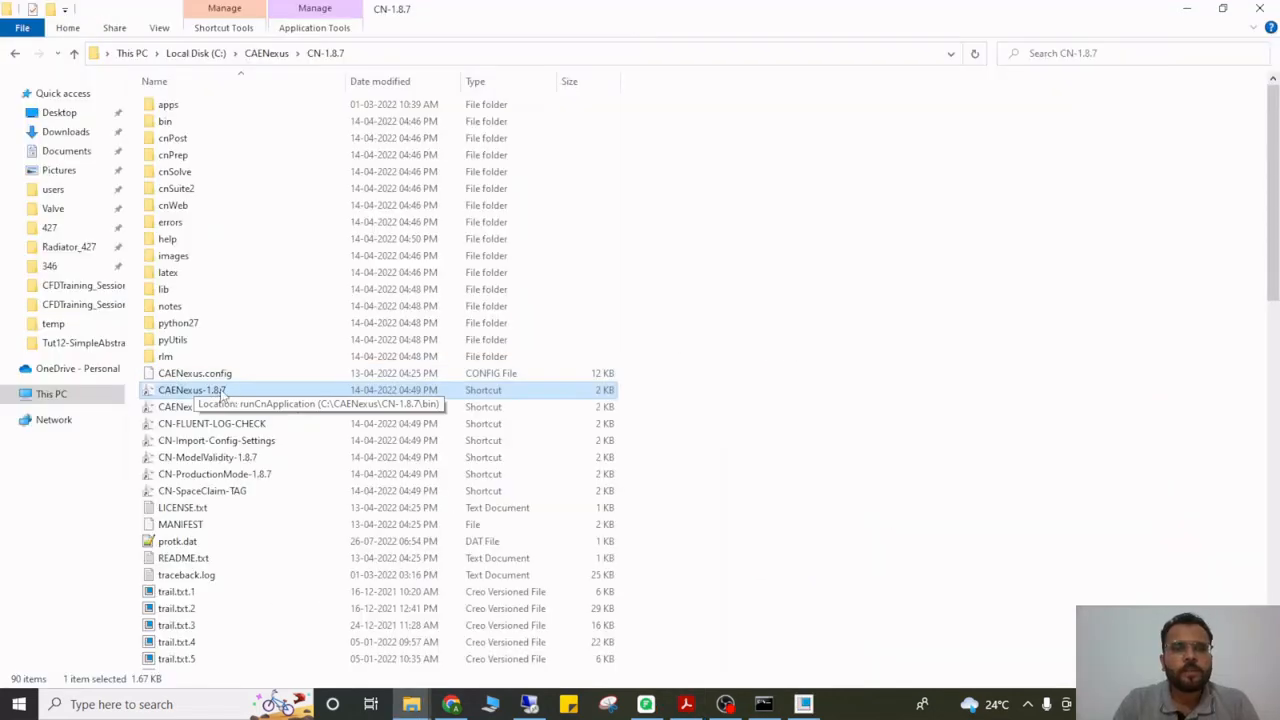
# Launch CAENexus 1.8.7 from its CN-1.8.7 folder with Creo 7.0, the MeshSim mesher and the AcuSolve-17 solver
pyautogui.doubleClick(220, 391)
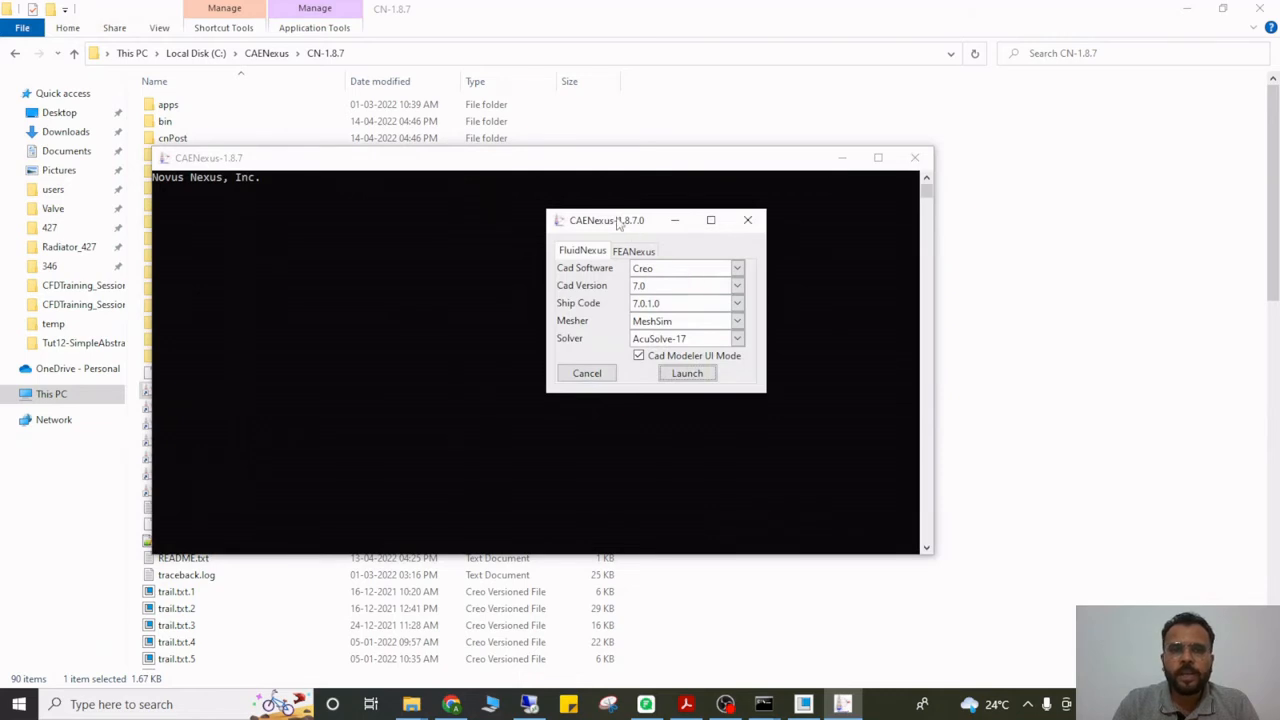
pyautogui.click(687, 374)
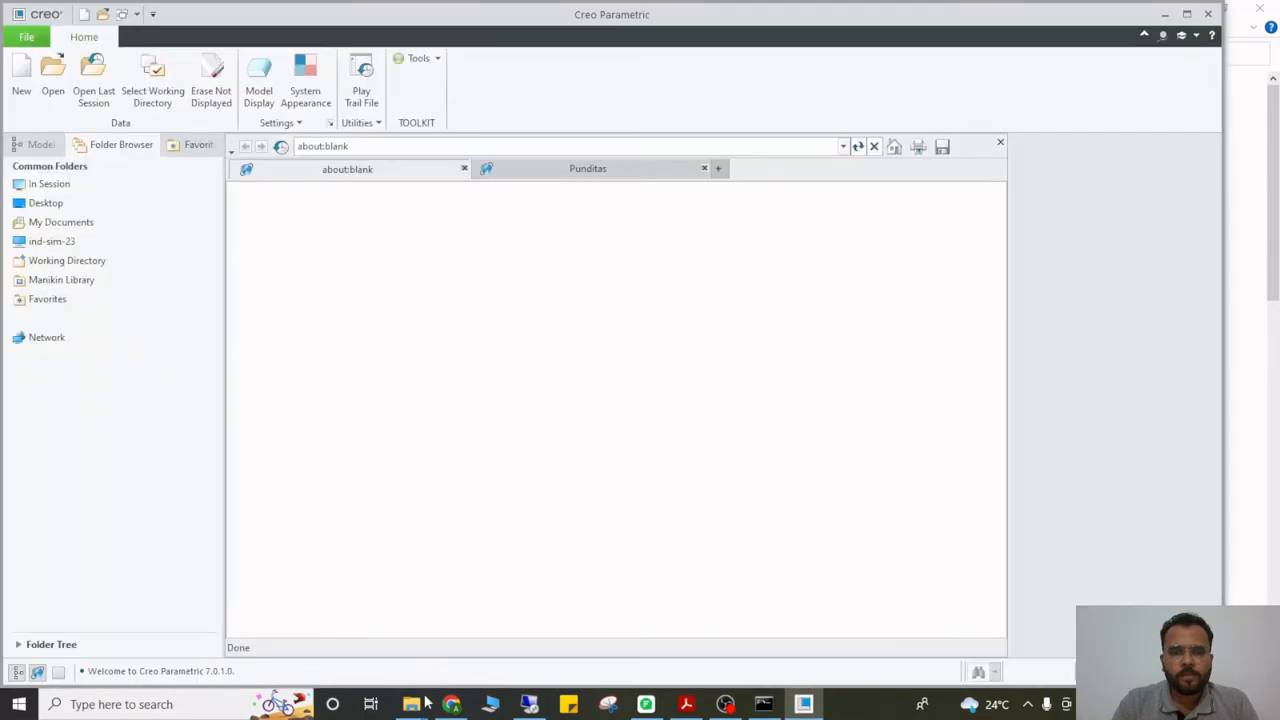
# Set Creo's working directory to the yduct folder inside Tut-12-SimpleAbstractModel\Creo, using the folder path copied from File Explorer
pyautogui.moveTo(411, 704)
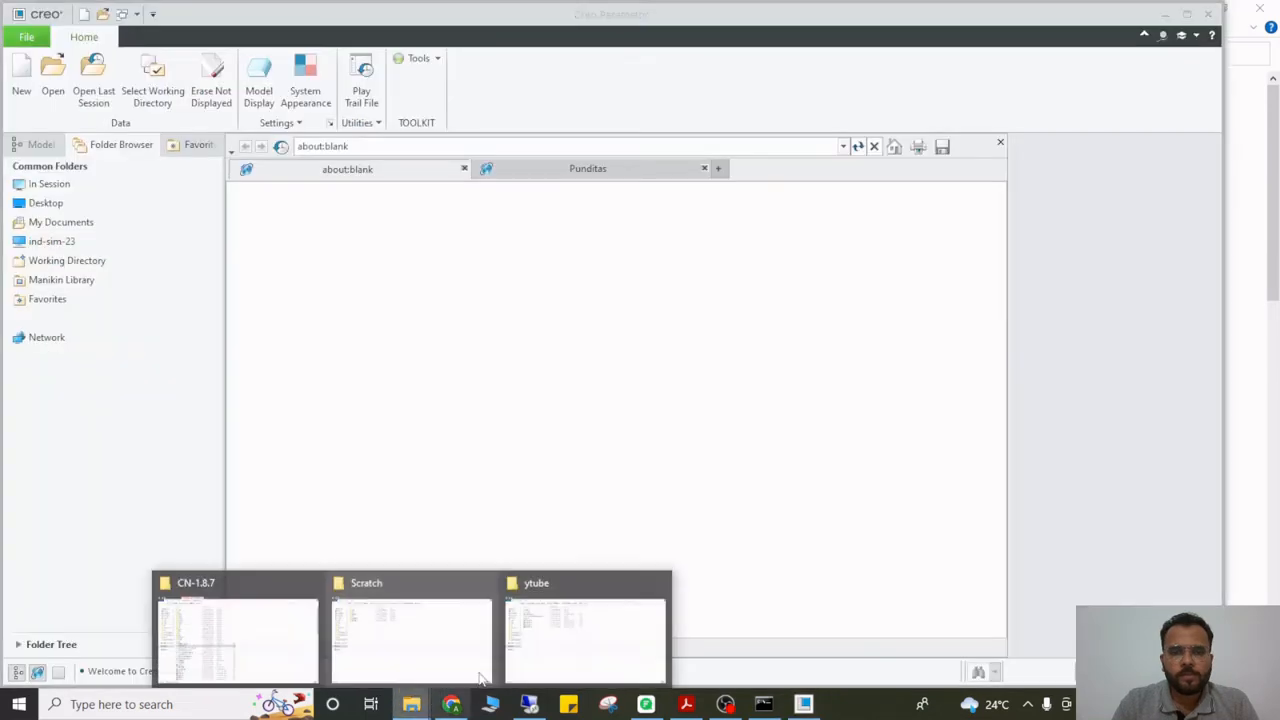
pyautogui.click(597, 605)
pyautogui.click(597, 53)
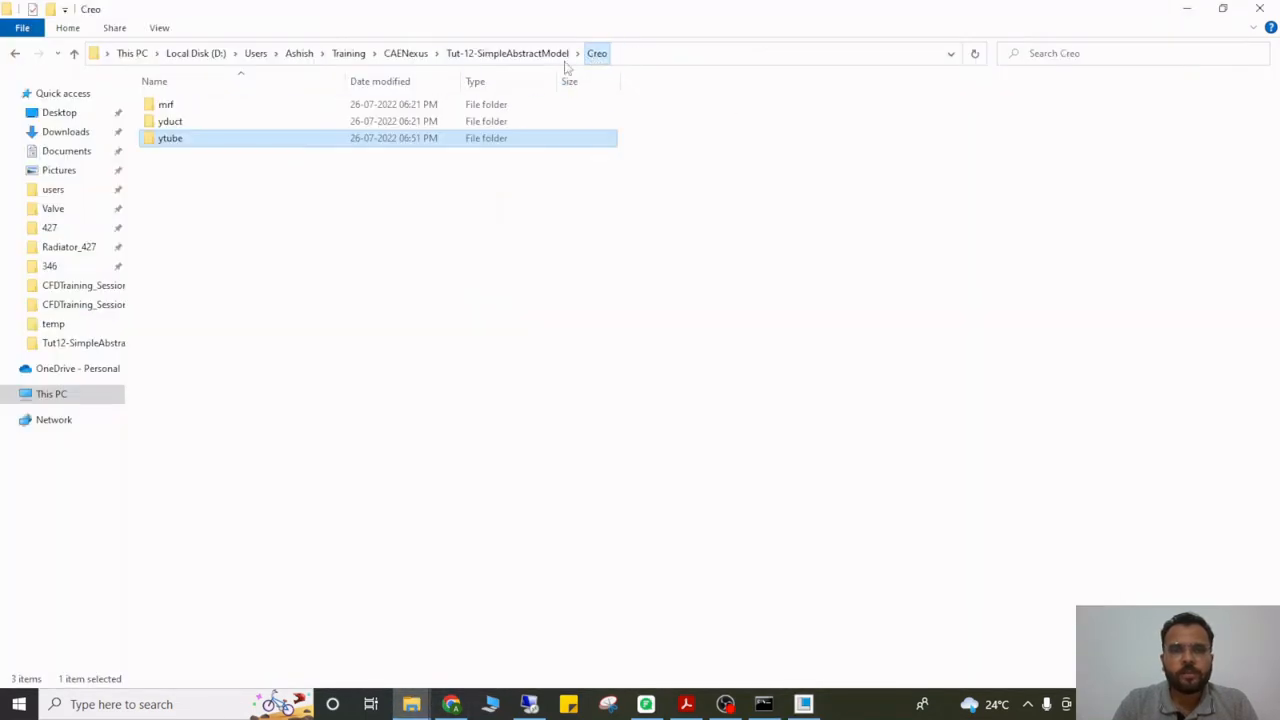
pyautogui.click(172, 122)
pyautogui.doubleClick(174, 123)
pyautogui.click(685, 52)
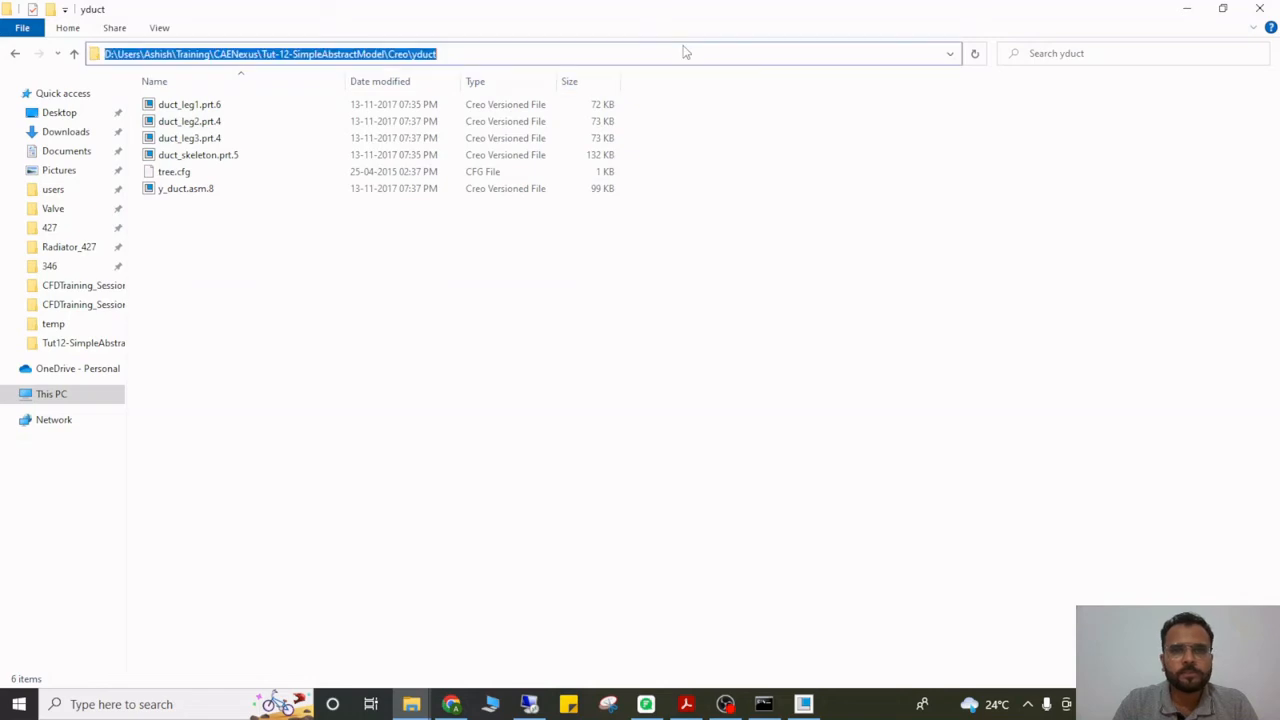
pyautogui.hotkey('ctrl', 'c')
pyautogui.hotkey('alt', 'Tab')
pyautogui.hotkey('ctrl', 'v')
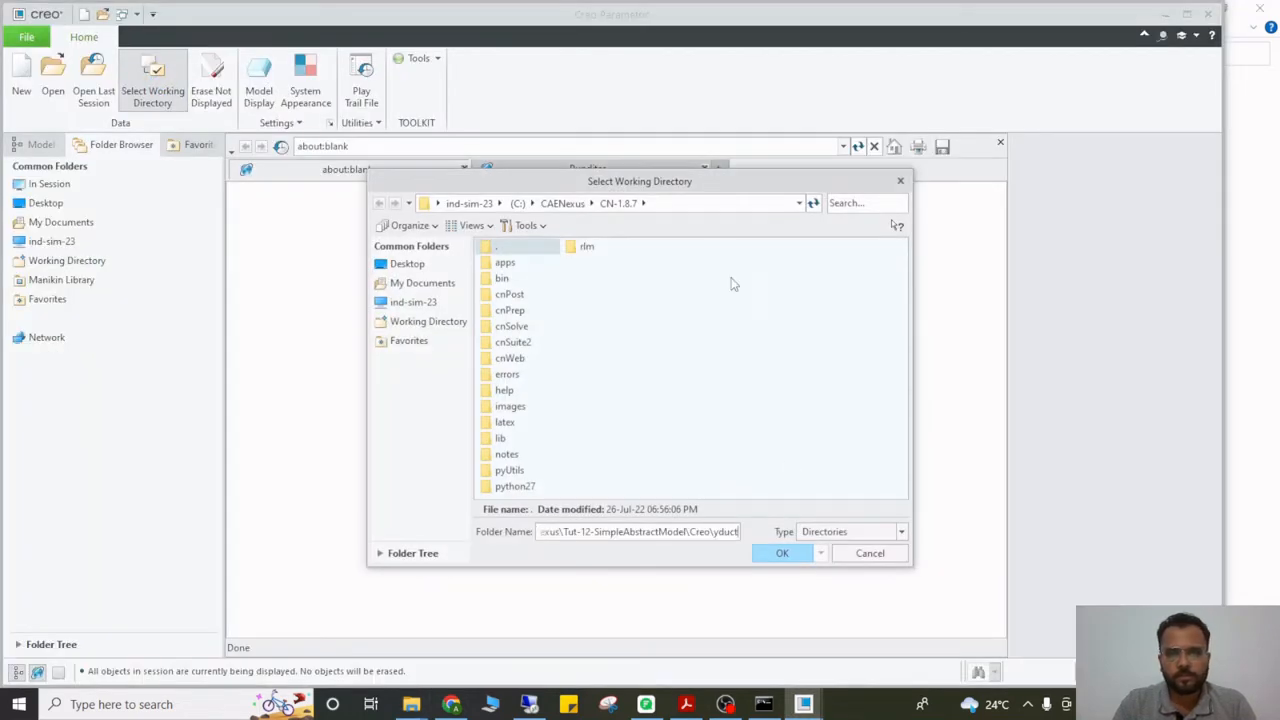
pyautogui.click(779, 552)
# Open the y_duct.asm assembly and widen the model tree to show more of its class columns
pyautogui.click(52, 82)
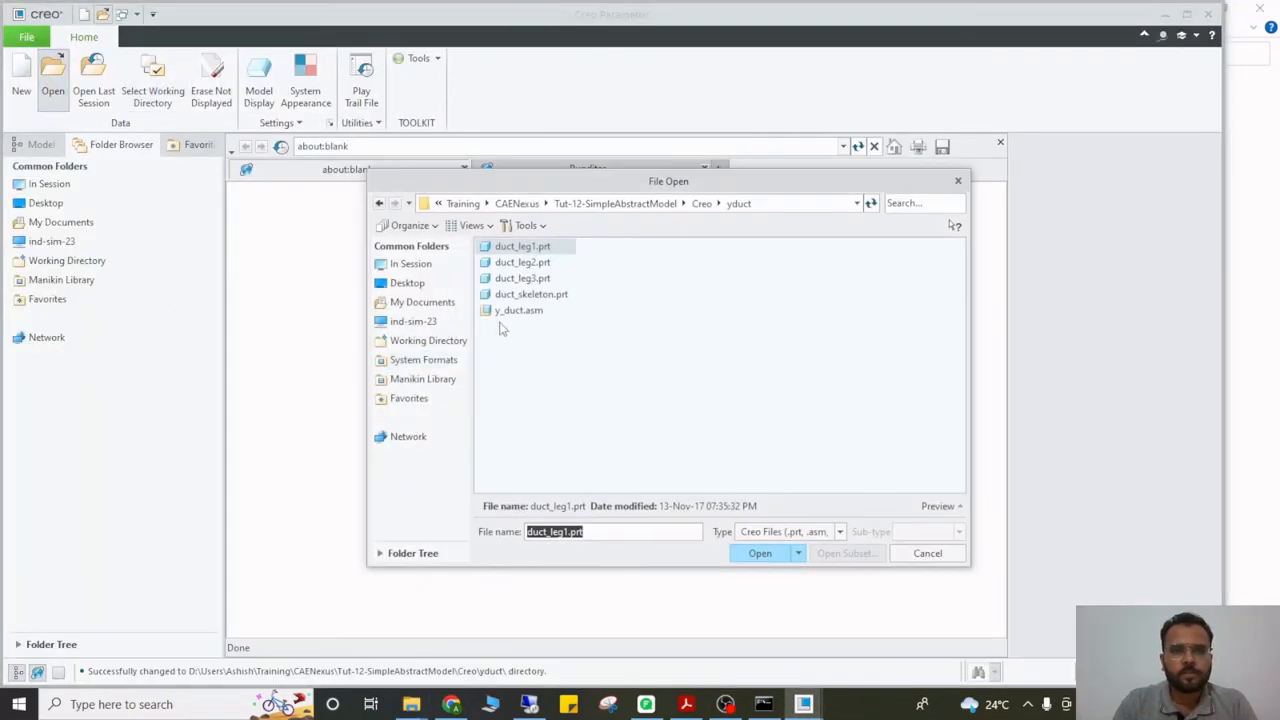
pyautogui.click(501, 313)
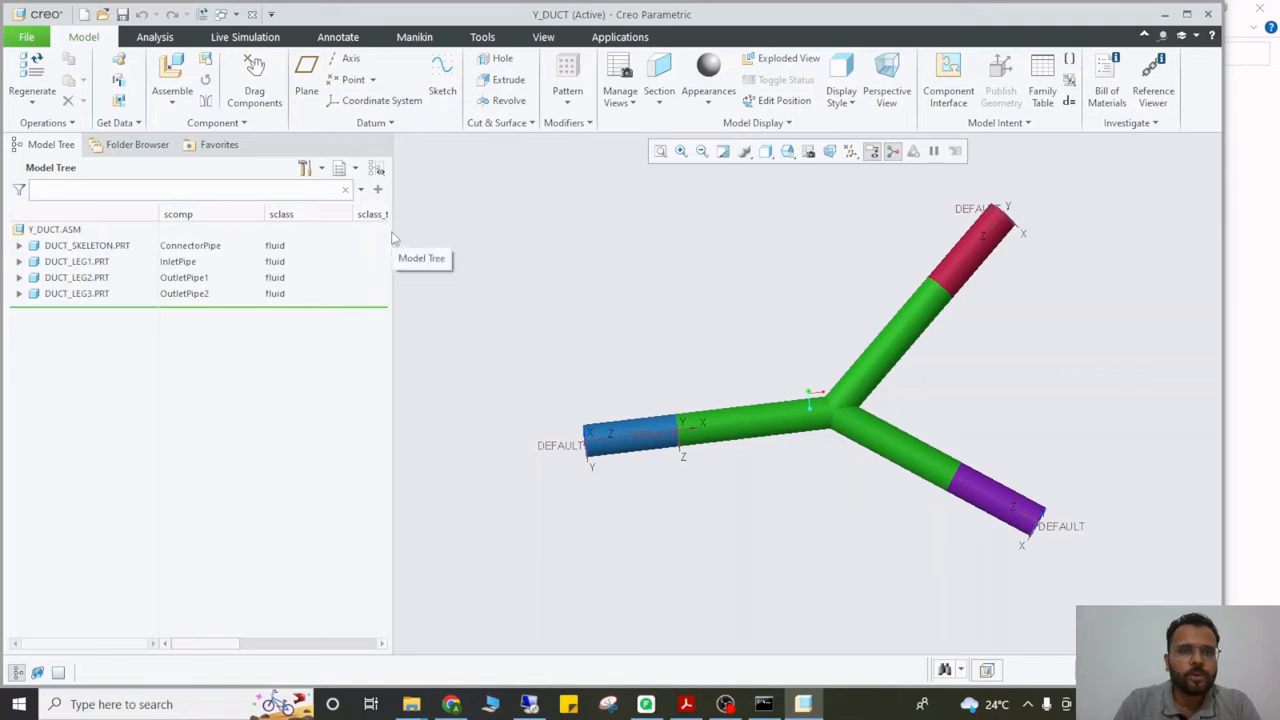
pyautogui.moveTo(391, 230); pyautogui.dragTo(487, 229)
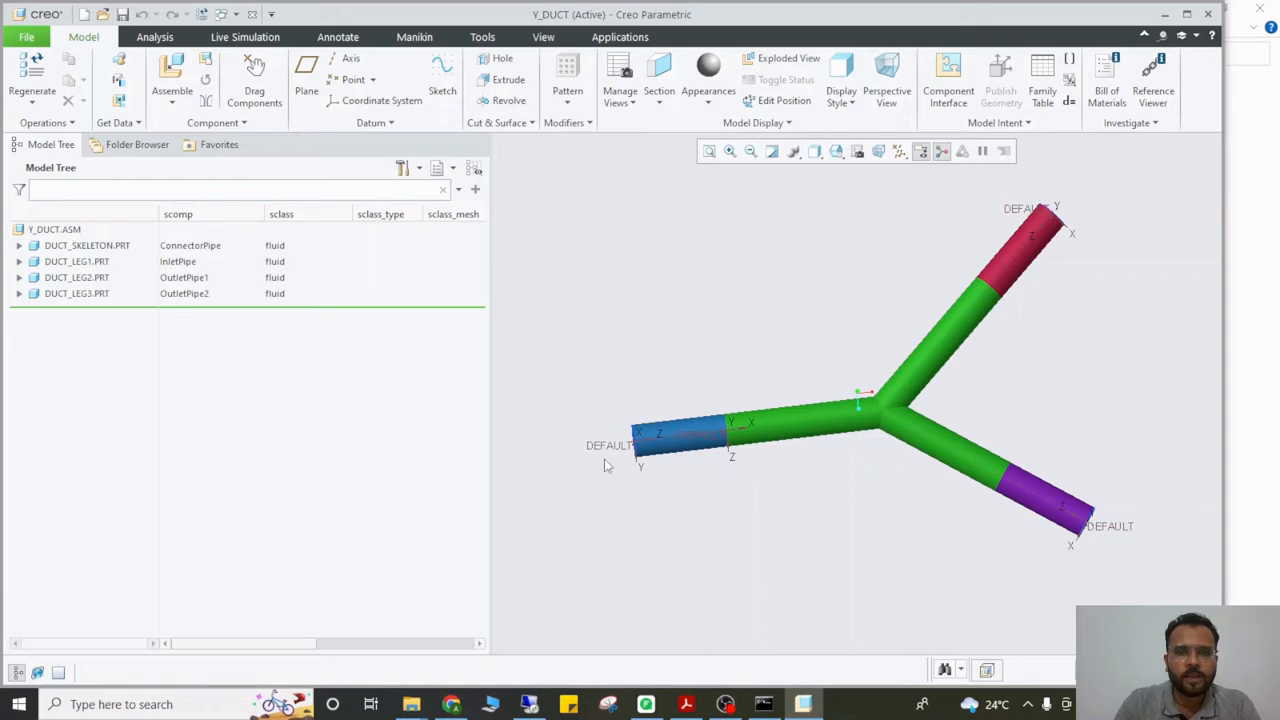
# Check the surface parameters assigned to the end face of the DUCT_LEG1 inlet pipe
pyautogui.moveTo(645, 415); pyautogui.dragTo(657, 434, button='middle')
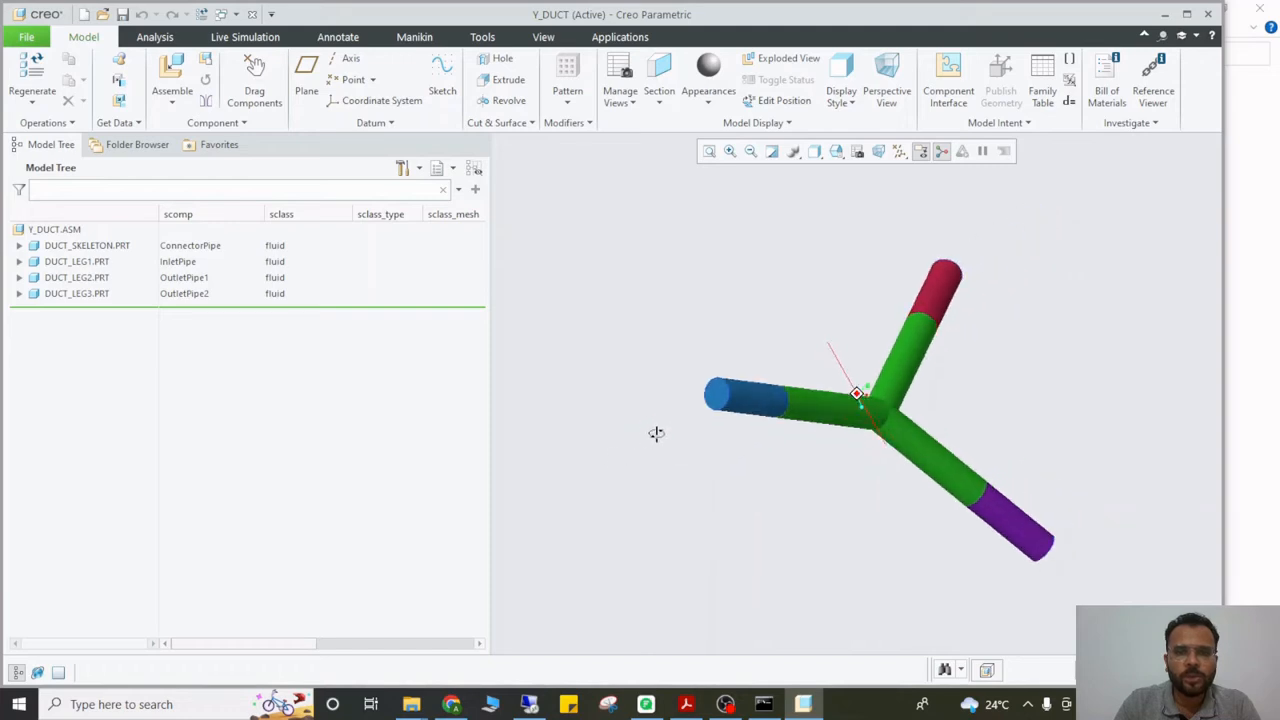
pyautogui.click(482, 37)
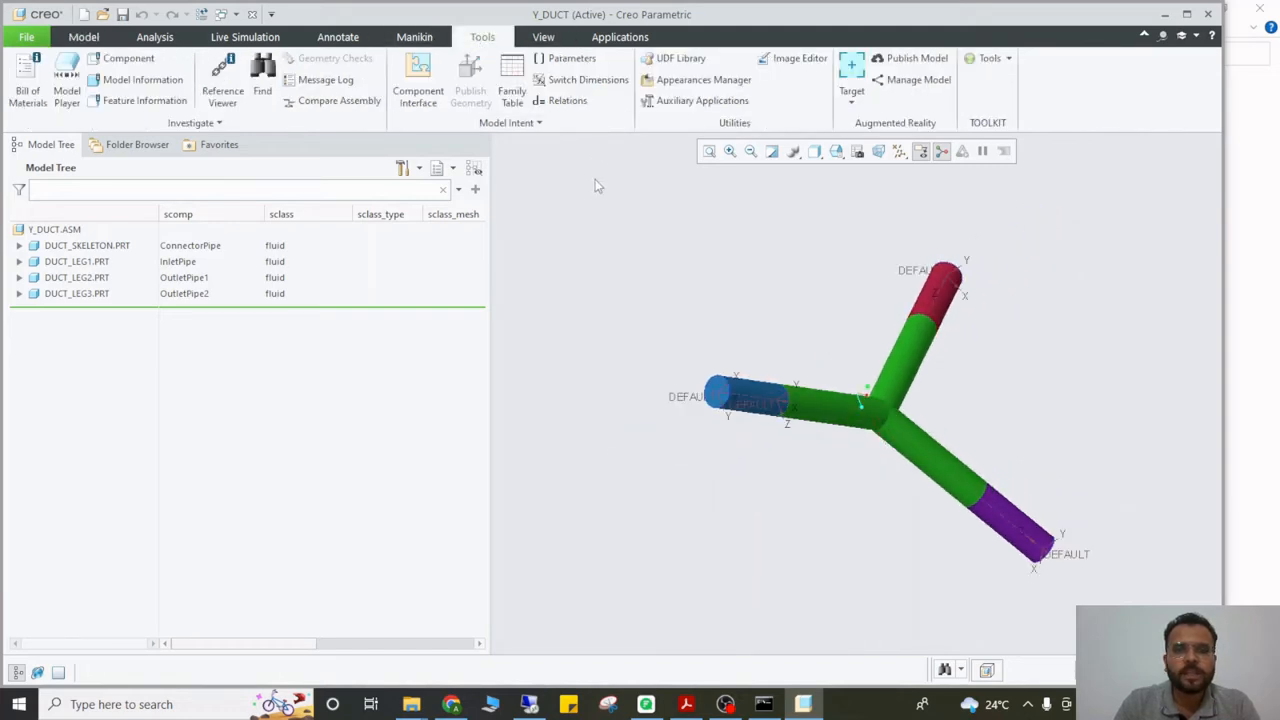
pyautogui.click(565, 58)
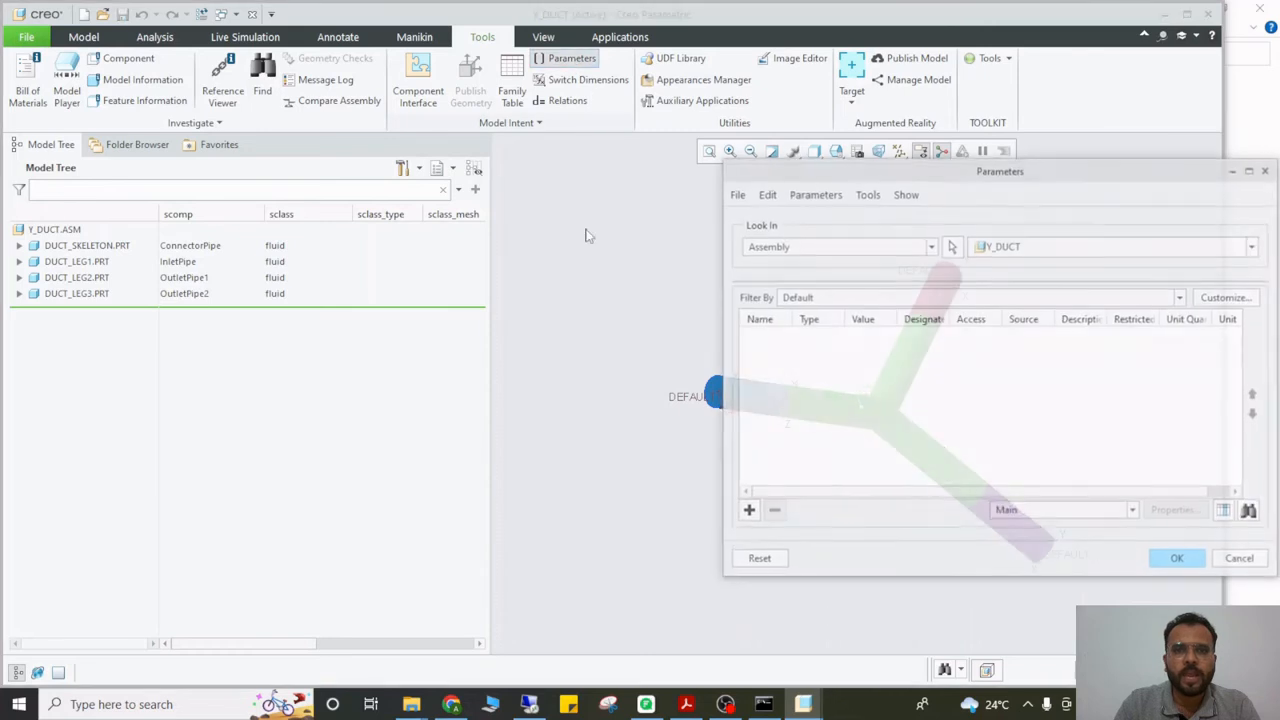
pyautogui.click(800, 246)
pyautogui.click(773, 385)
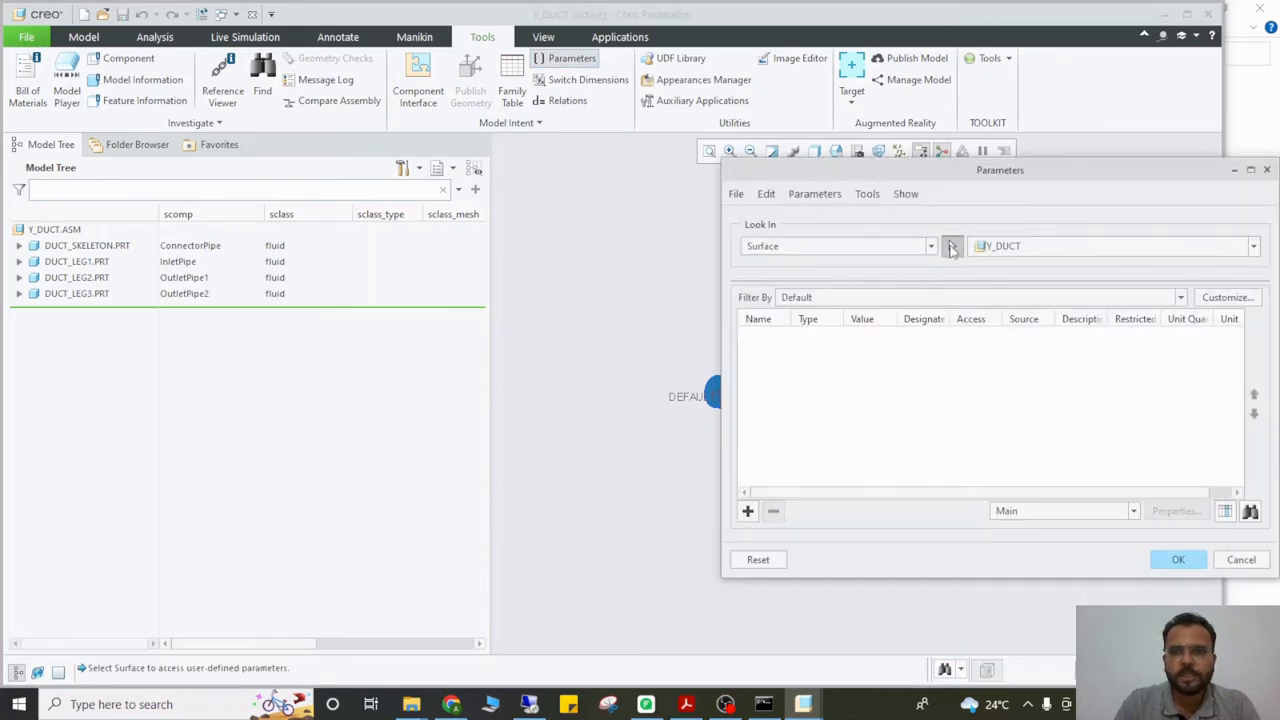
pyautogui.click(715, 390)
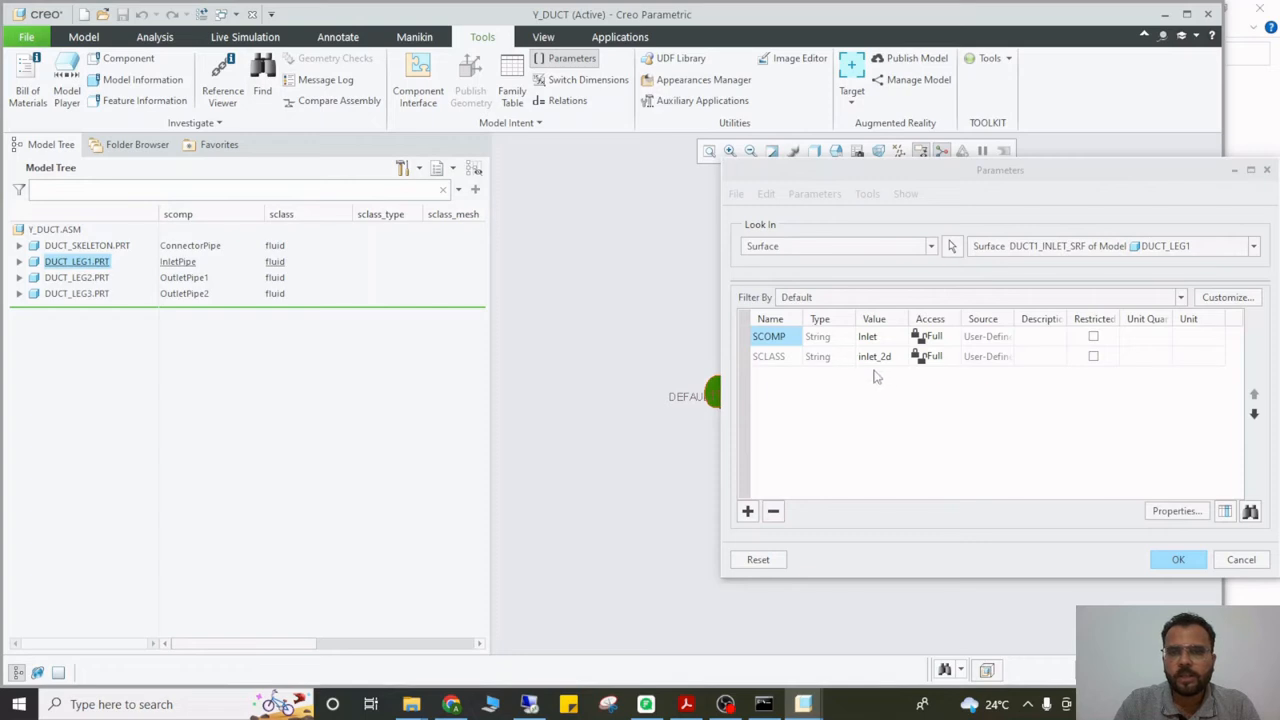
pyautogui.click(1170, 560)
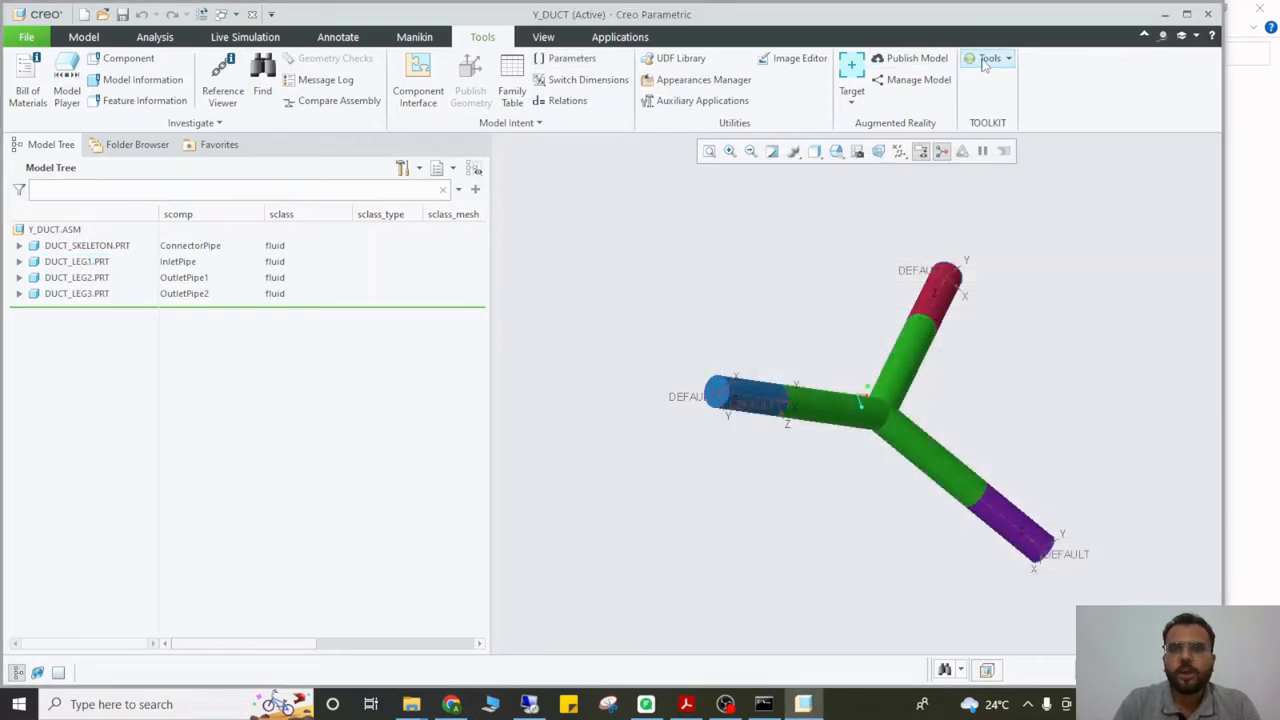
# Launch the CAENexus abstract model interface from Creo and open one-to-one-acuSOlve-tut12.amf from the ytube folder in a maximized window
pyautogui.click(989, 58)
pyautogui.moveTo(1030, 80)
pyautogui.click(1095, 79)
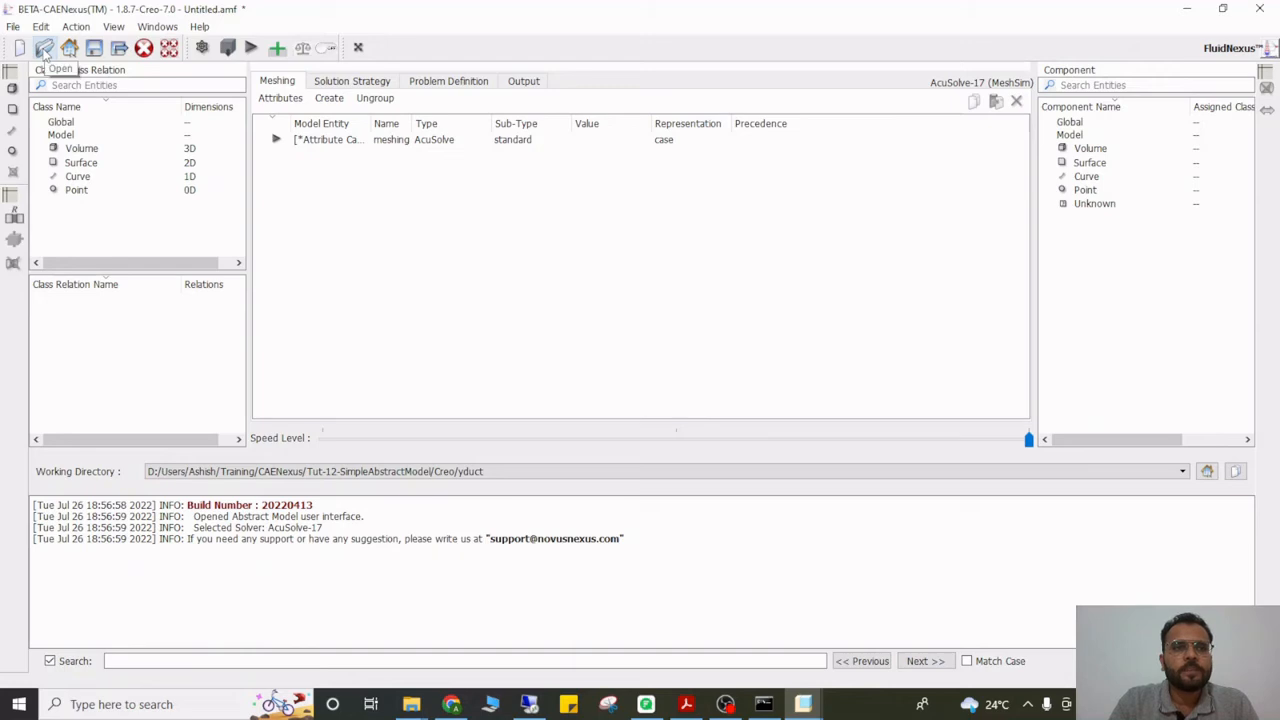
pyautogui.click(44, 55)
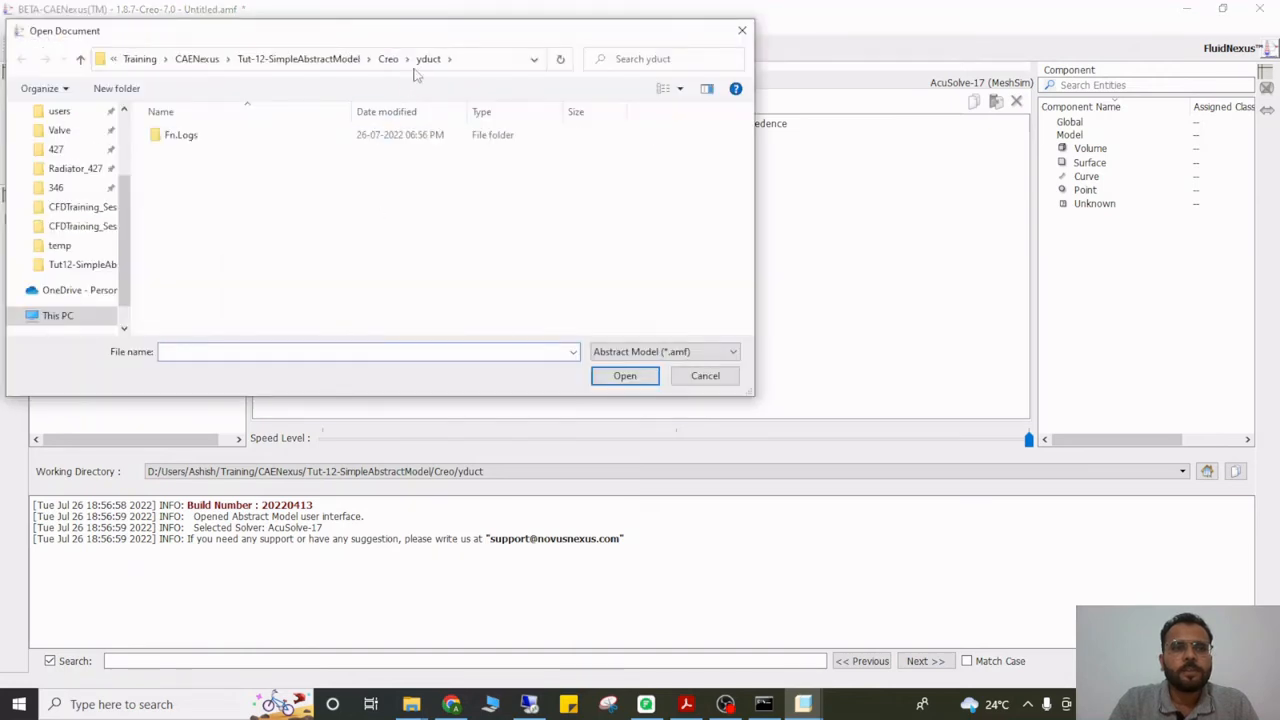
pyautogui.click(384, 62)
pyautogui.doubleClick(186, 170)
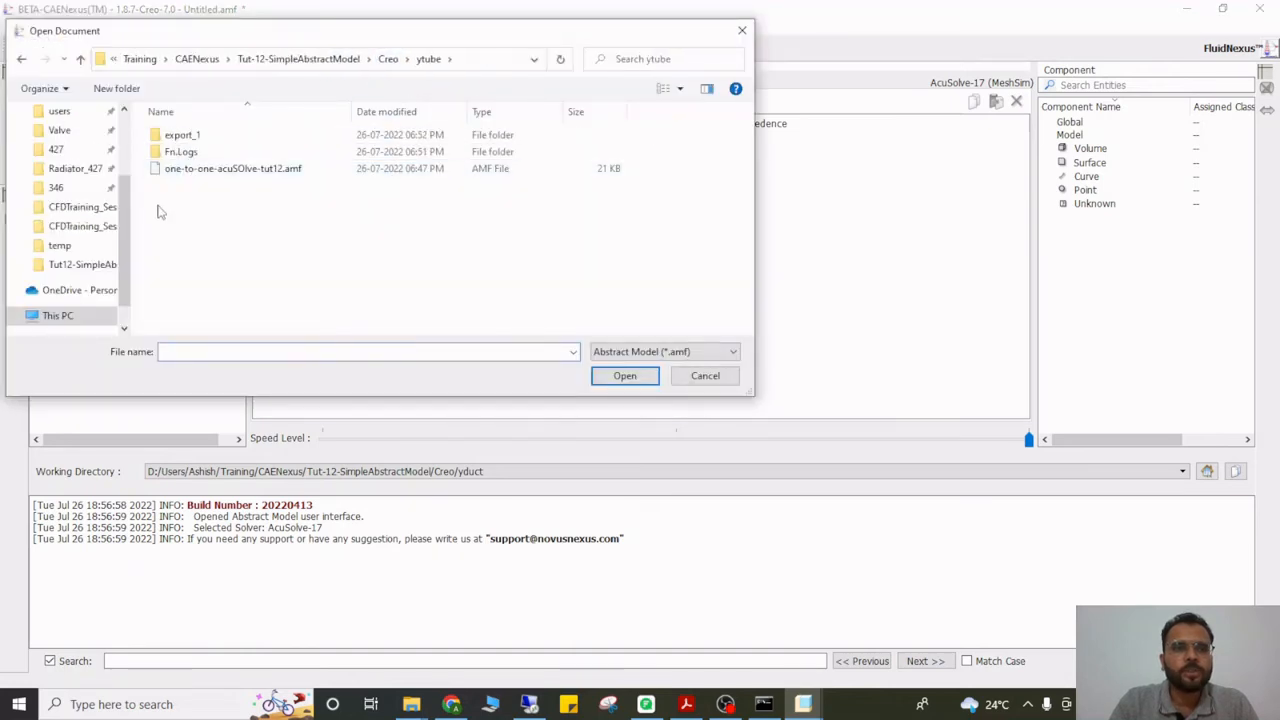
pyautogui.doubleClick(273, 169)
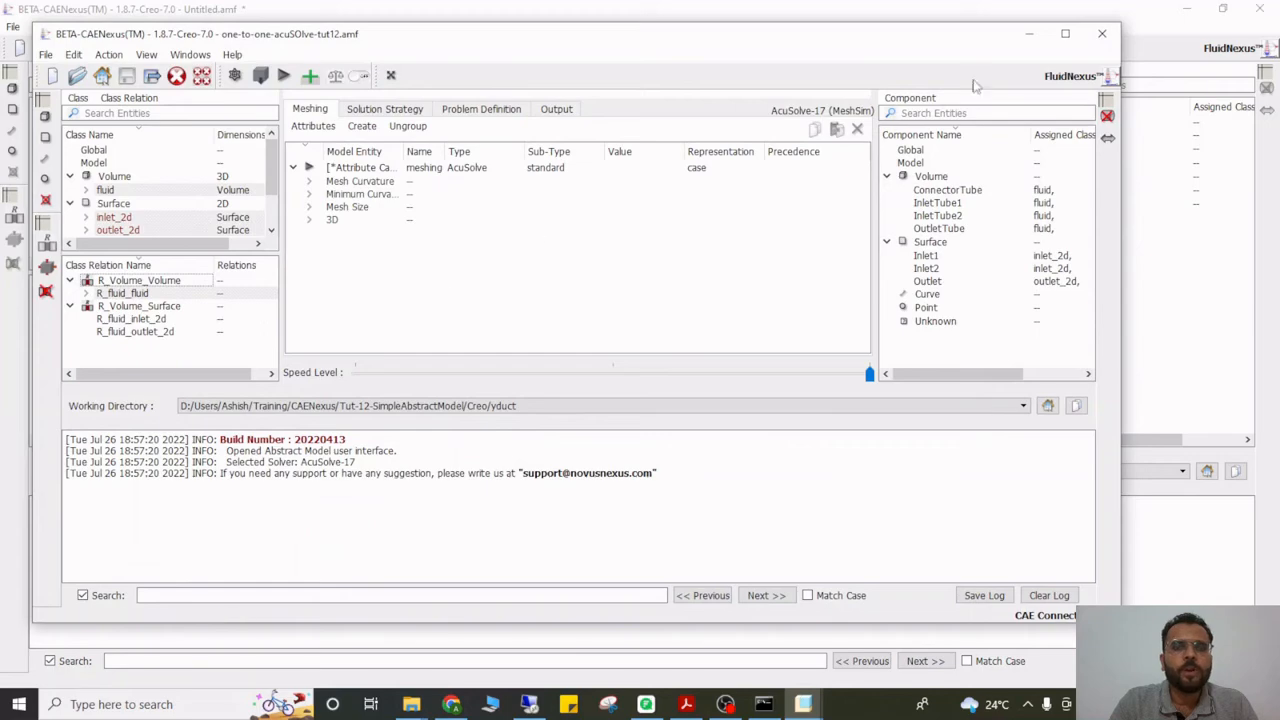
pyautogui.click(1065, 34)
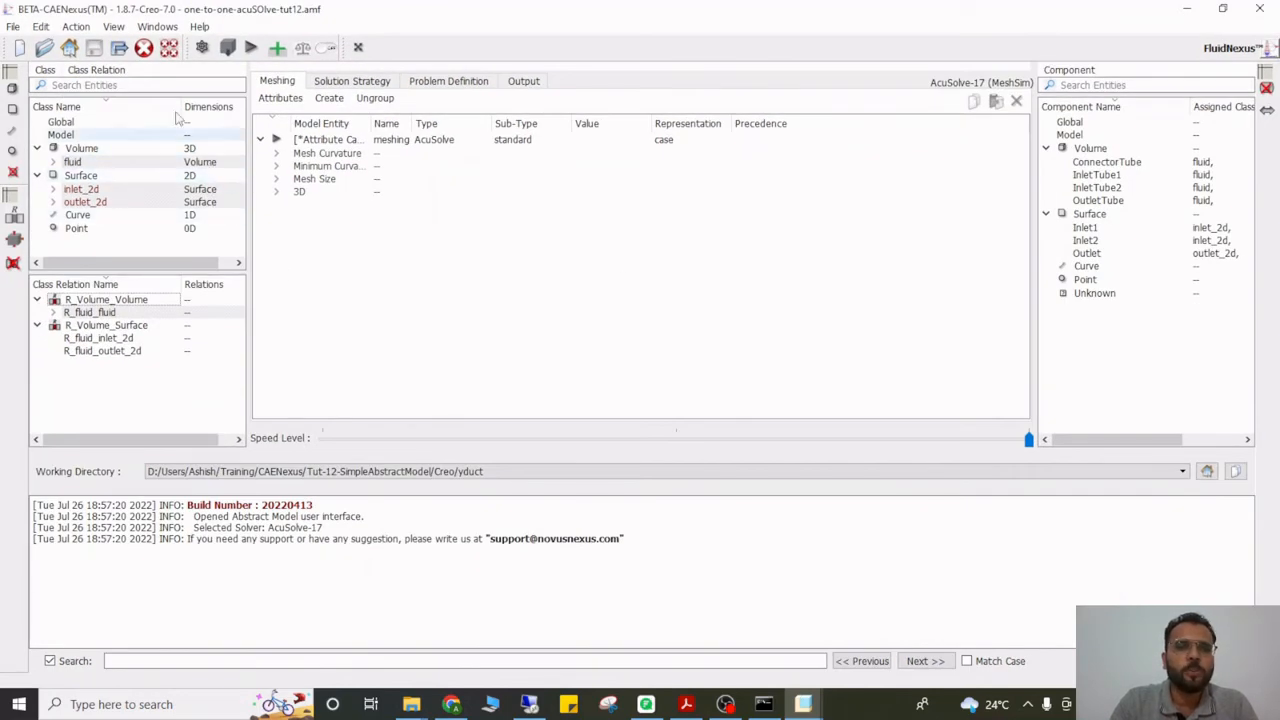
# Import the Y-duct CAD model into the abstract model and review the ungrouped problem definition and meshing attributes
pyautogui.click(76, 27)
pyautogui.click(112, 77)
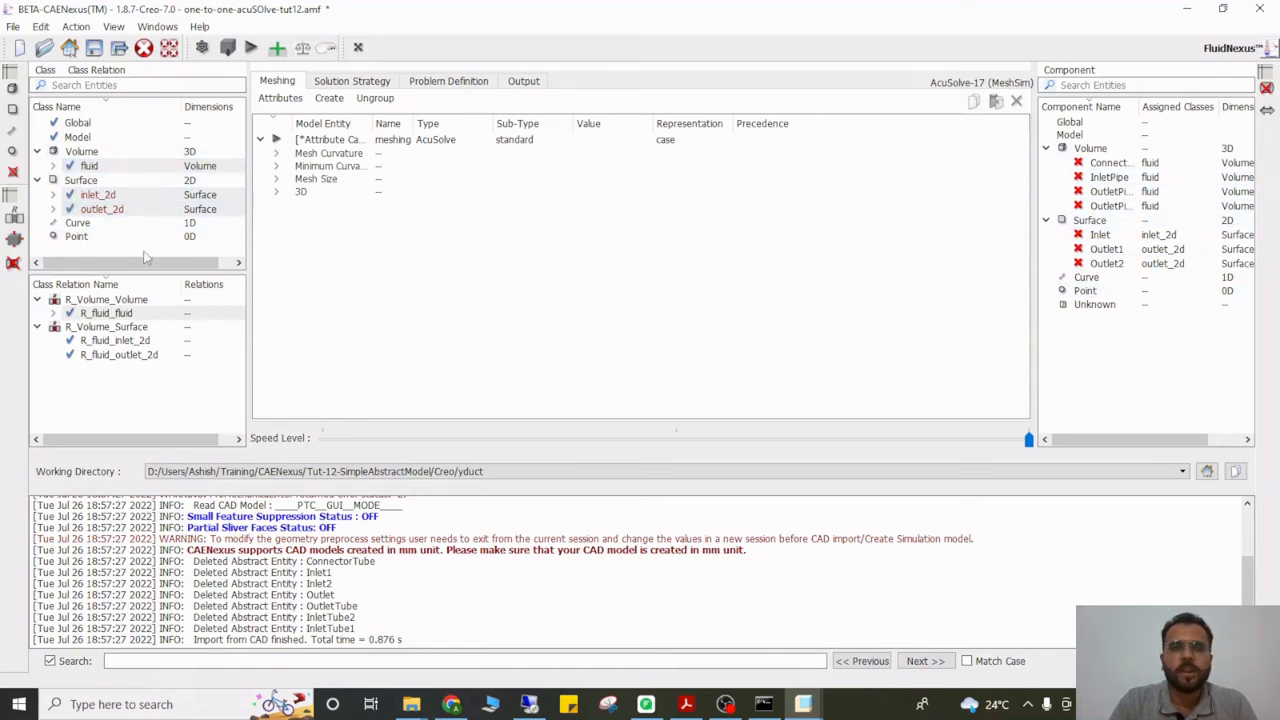
pyautogui.click(358, 84)
pyautogui.click(434, 86)
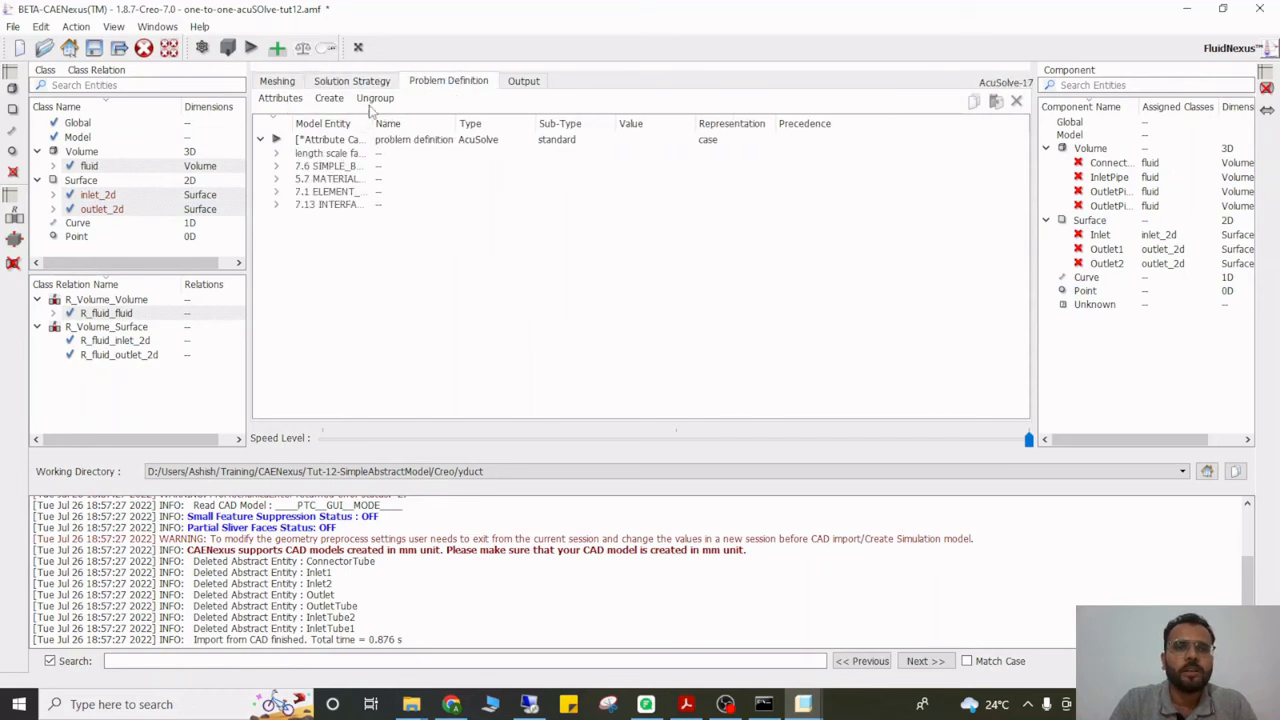
pyautogui.click(371, 102)
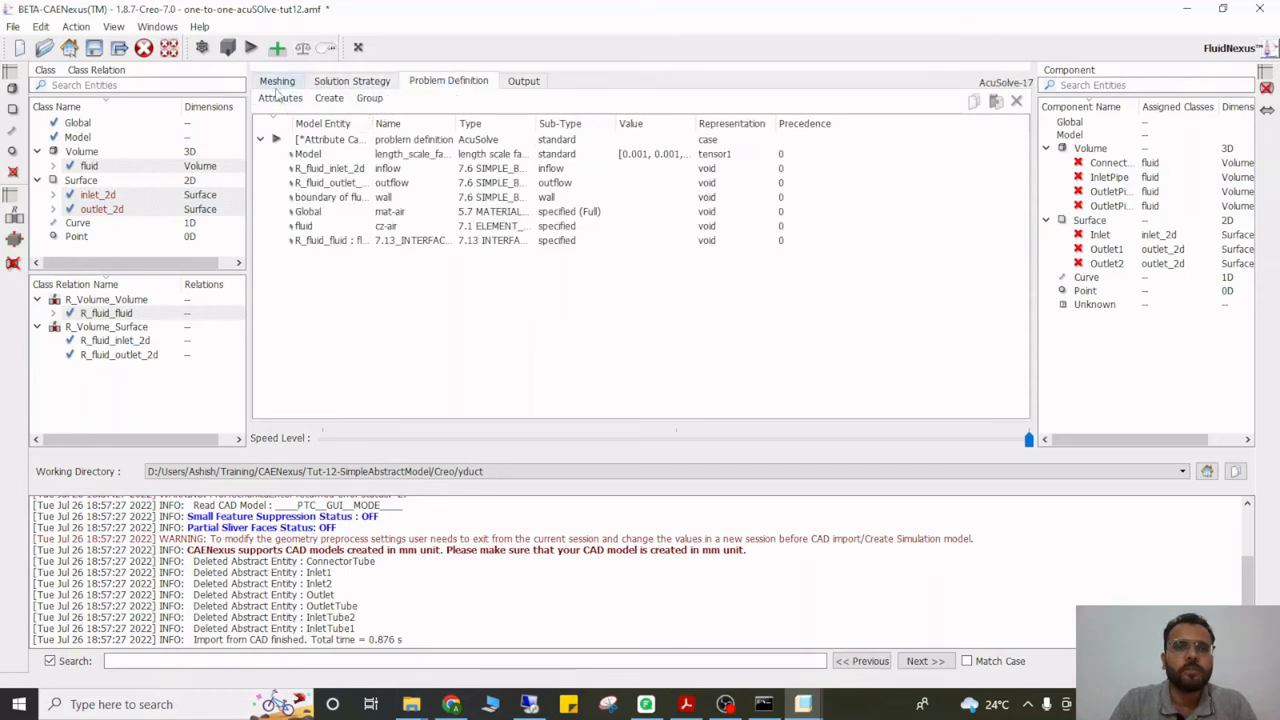
pyautogui.click(277, 84)
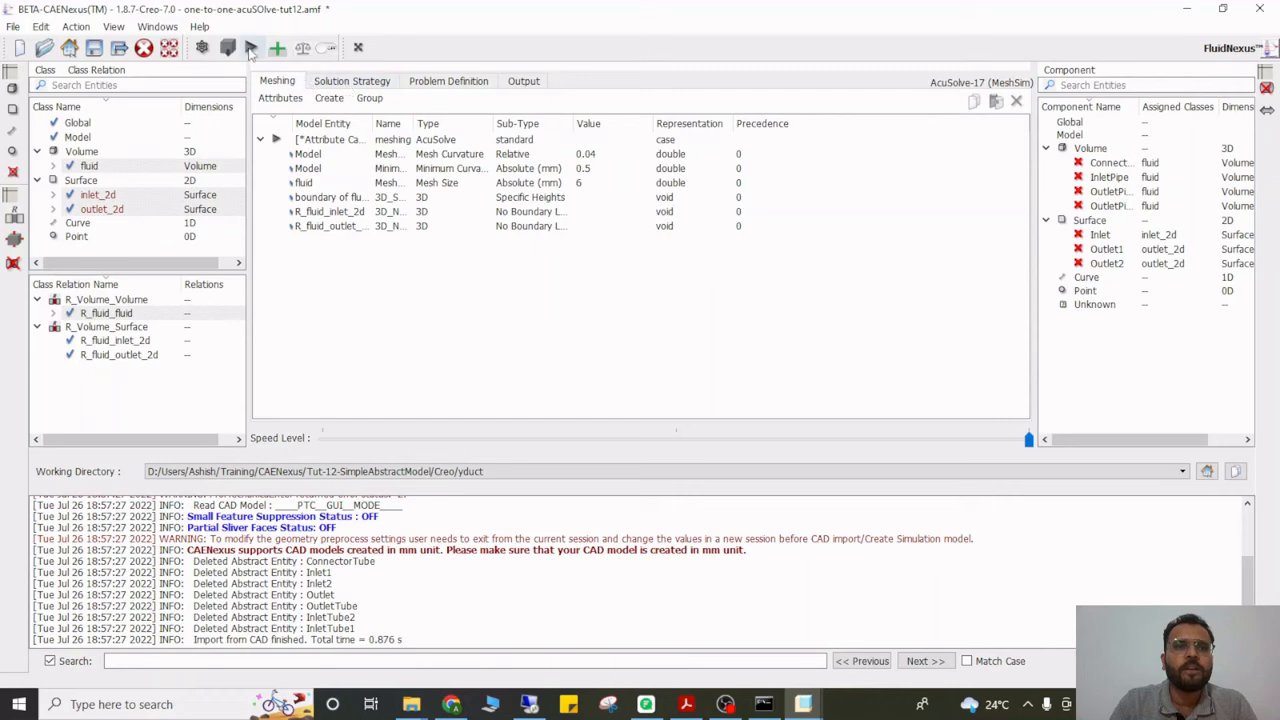
# Create the Y-duct simulation model from the abstract model and generate its mesh
pyautogui.click(250, 48)
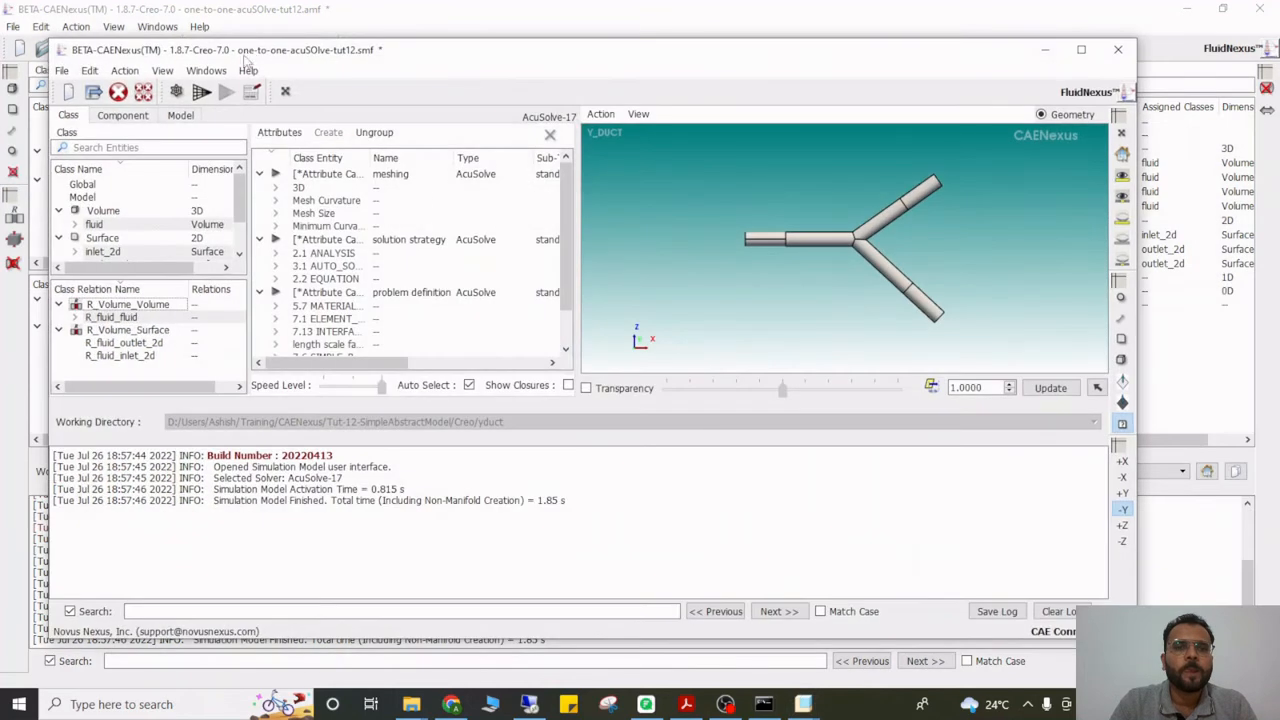
pyautogui.click(1077, 51)
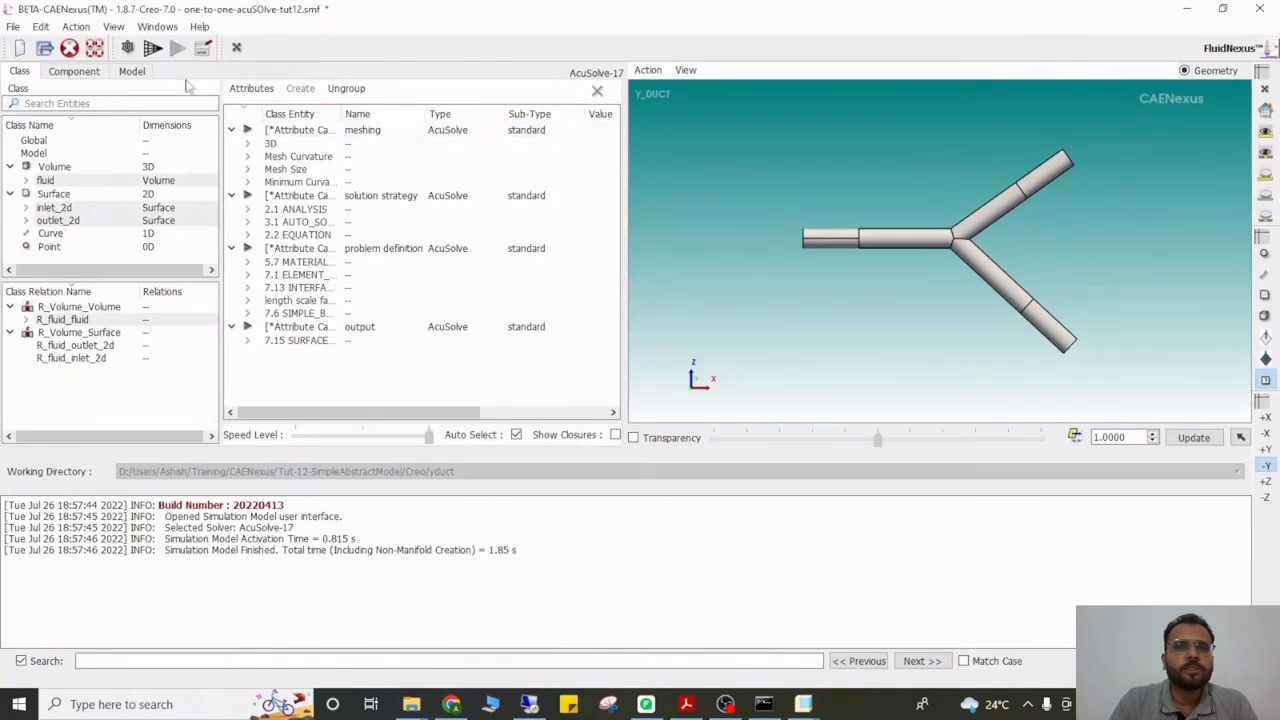
pyautogui.click(154, 50)
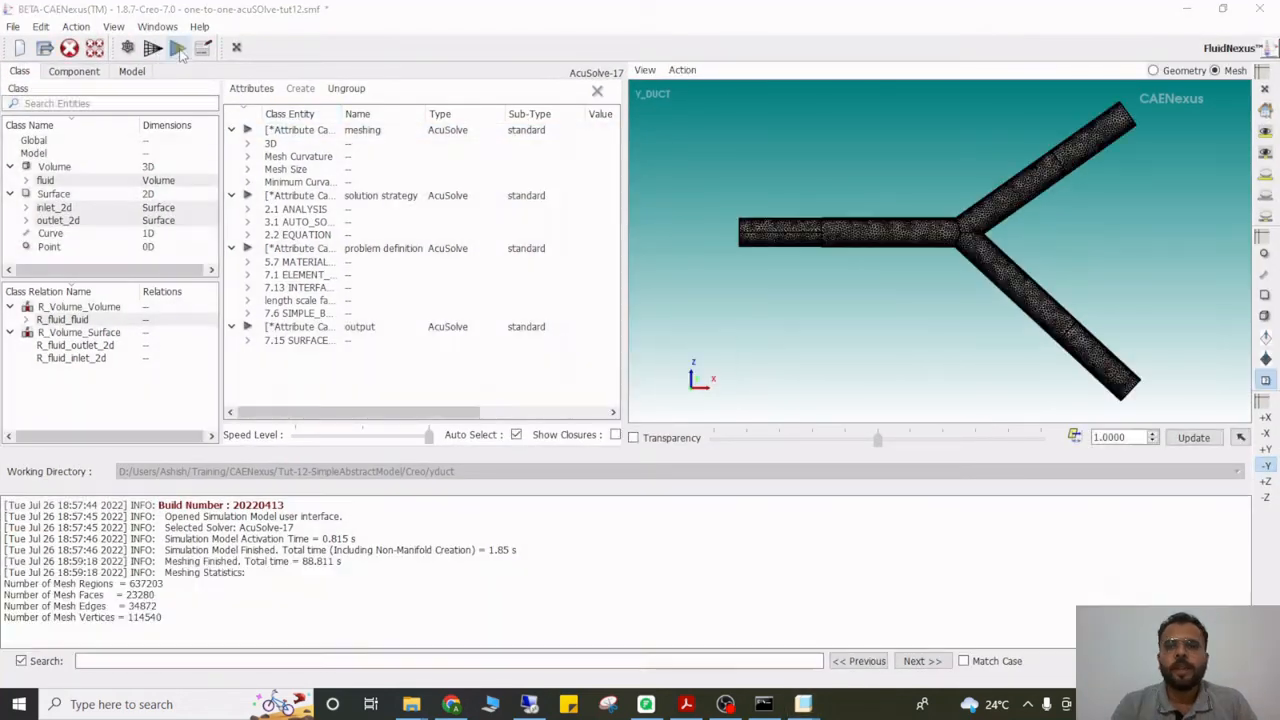
# Export the meshed Y-duct AcuSolve model into a new folder named export_2 in the yduct directory
pyautogui.click(179, 51)
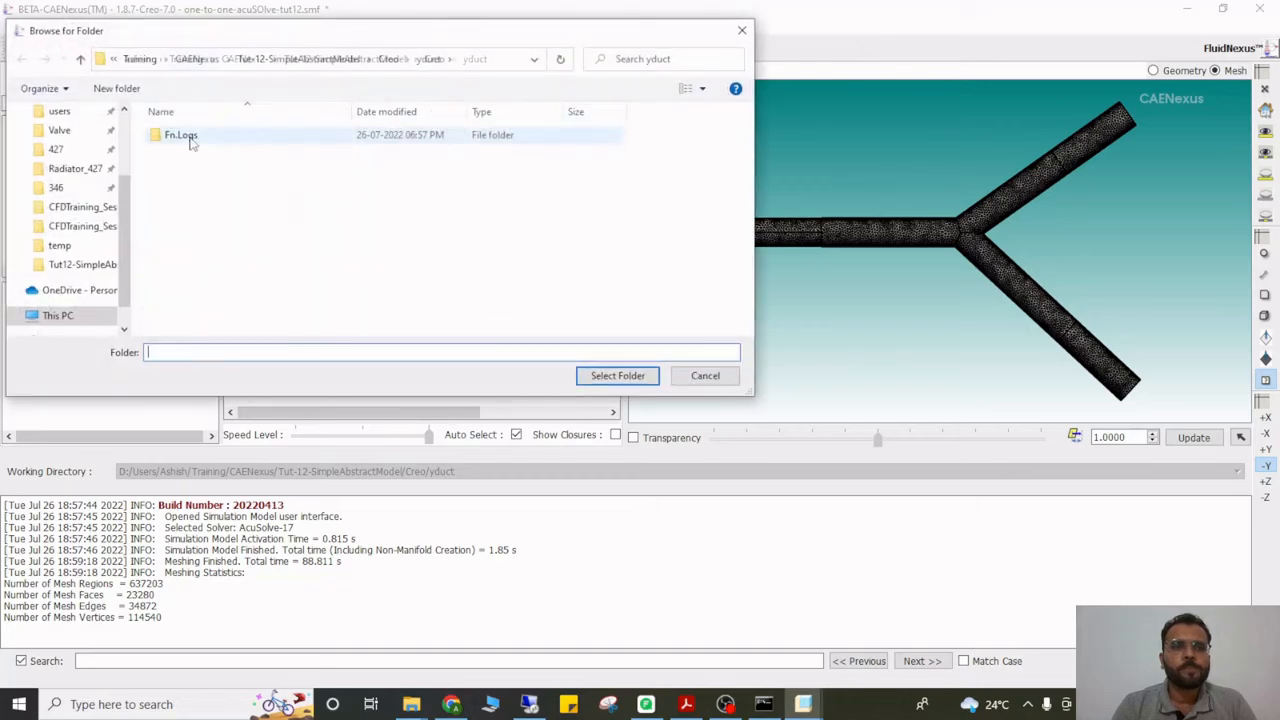
pyautogui.click(117, 89)
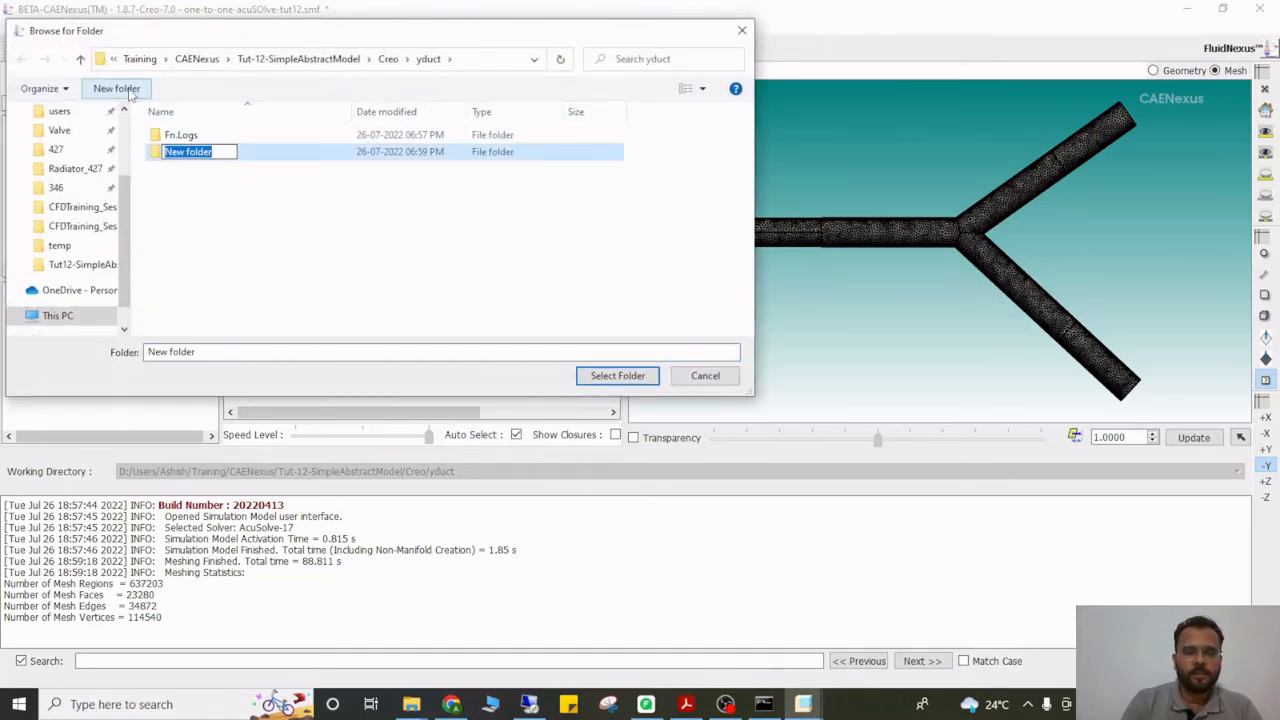
pyautogui.write('export')
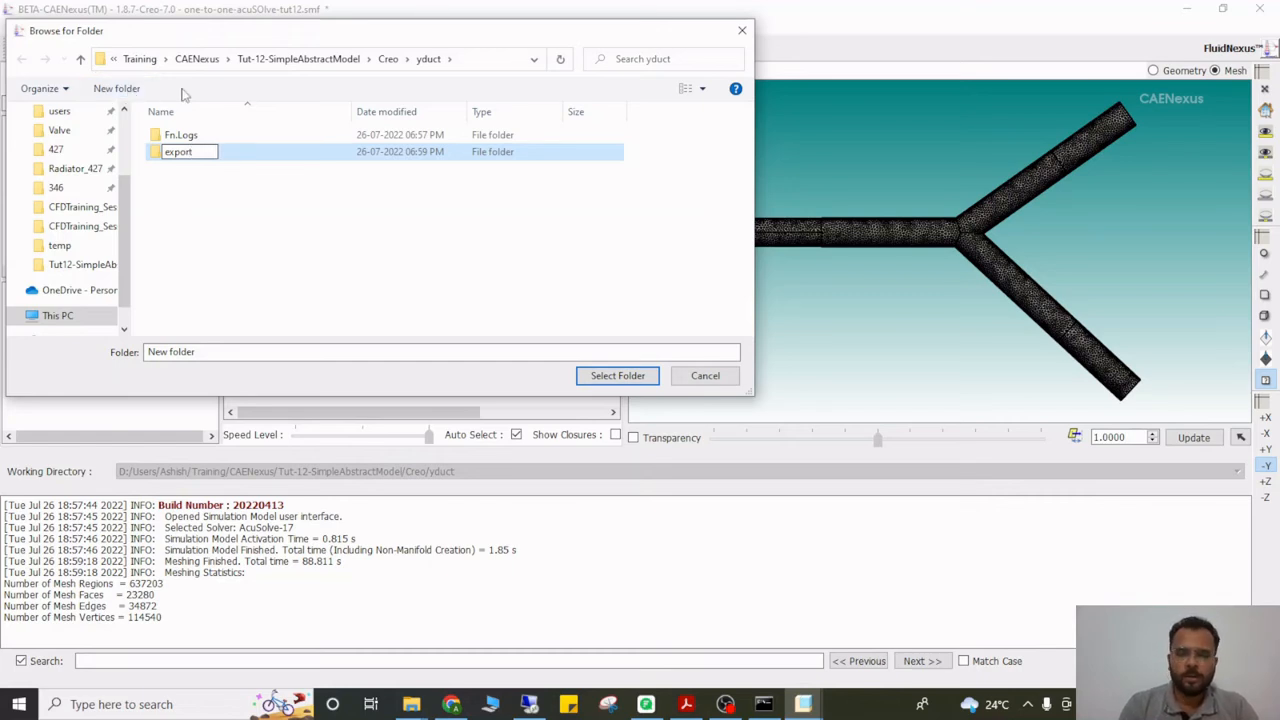
pyautogui.write('_2')
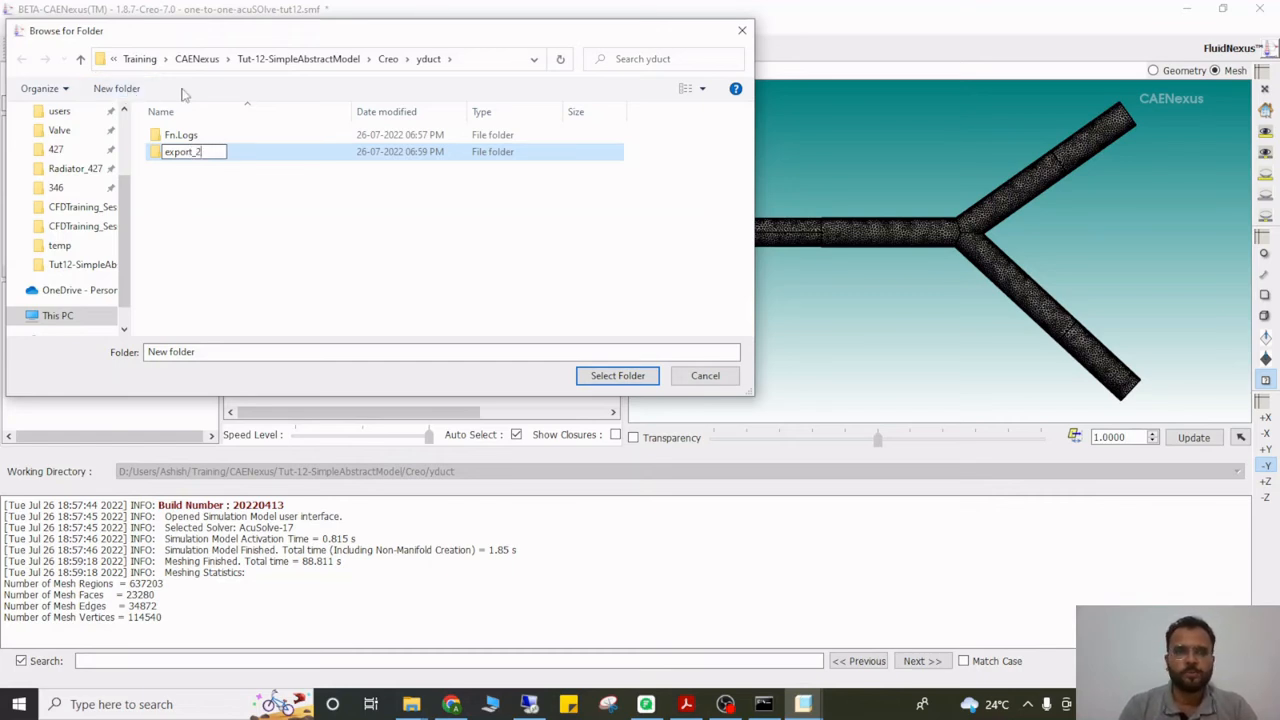
pyautogui.press('Return')
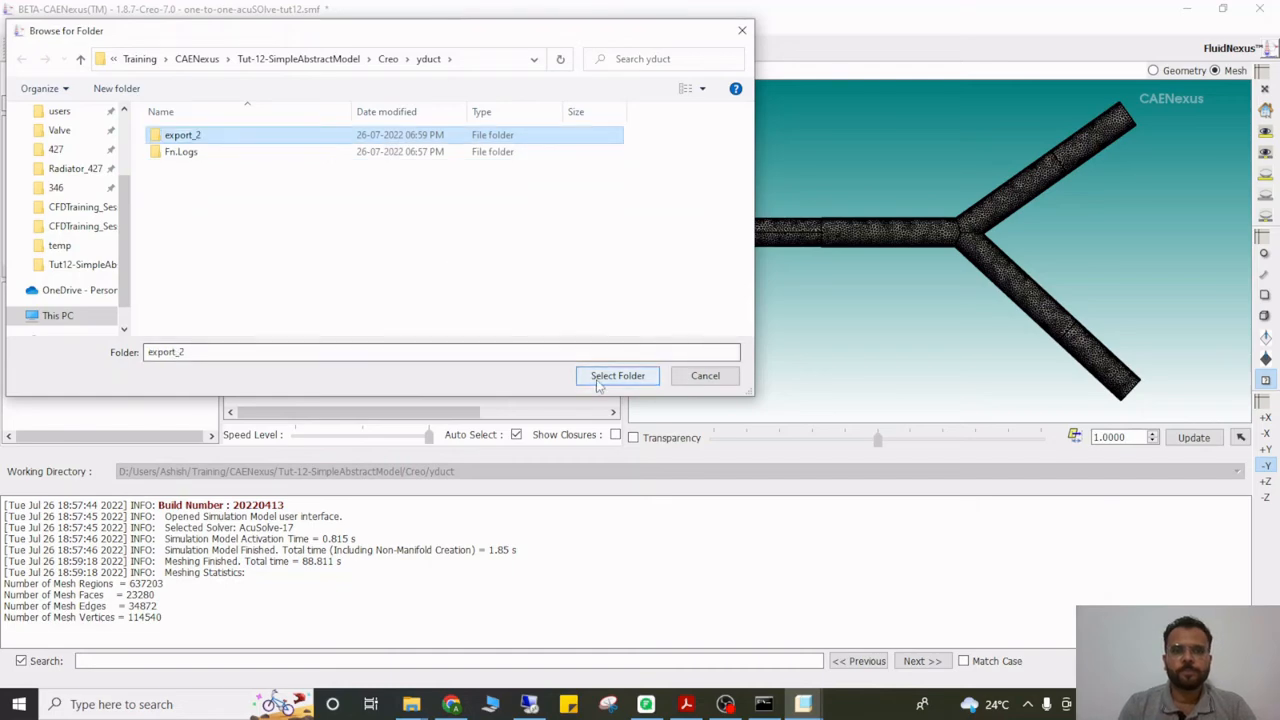
pyautogui.click(598, 382)
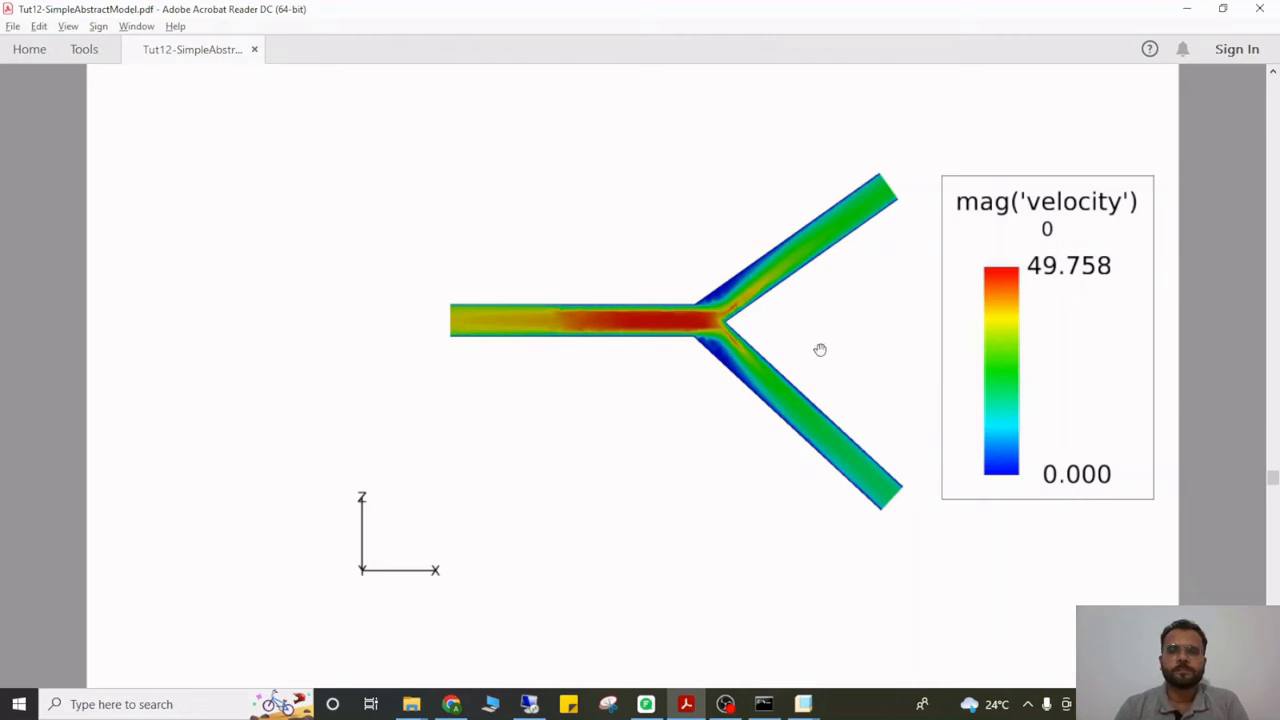
# Read the tutorial PDF from the Y-Duct velocity results through Extra Comments to section 1.7, Modify : Simple Abstract Model
pyautogui.scroll(-5, 818, 352)
pyautogui.scroll(-1, 818, 352)
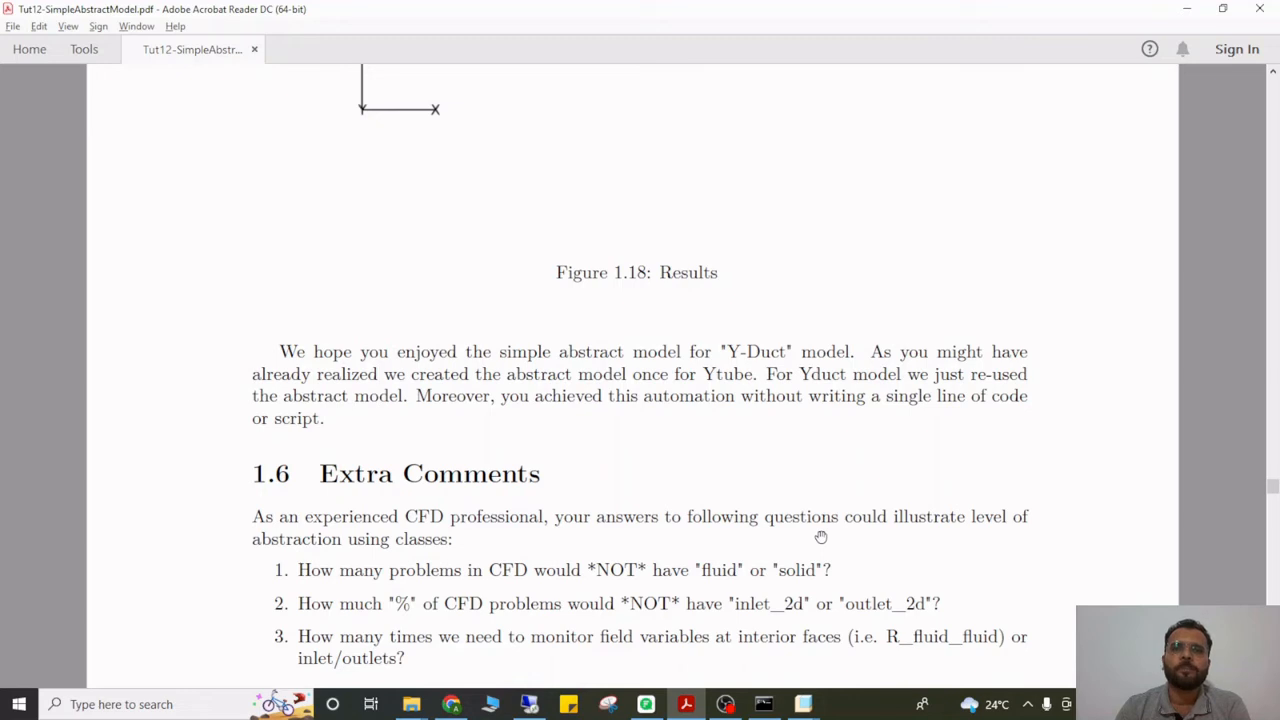
pyautogui.scroll(-3, 703, 463)
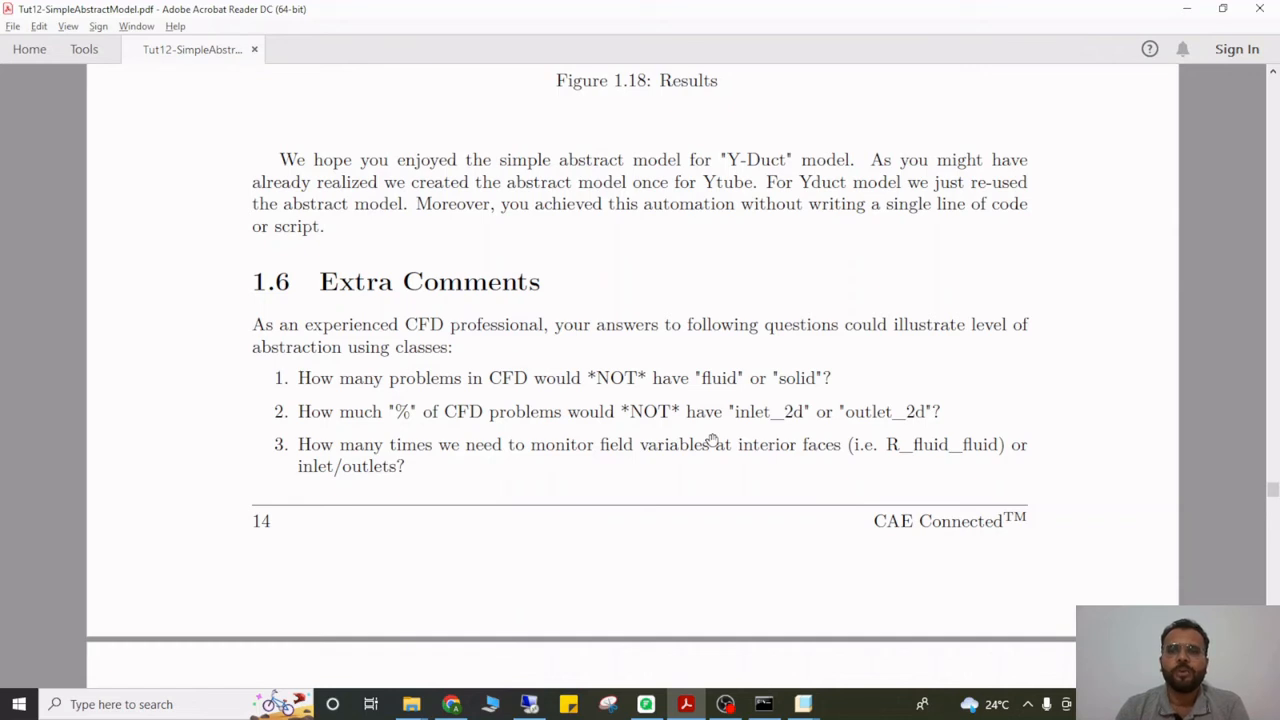
pyautogui.scroll(-10, 688, 417)
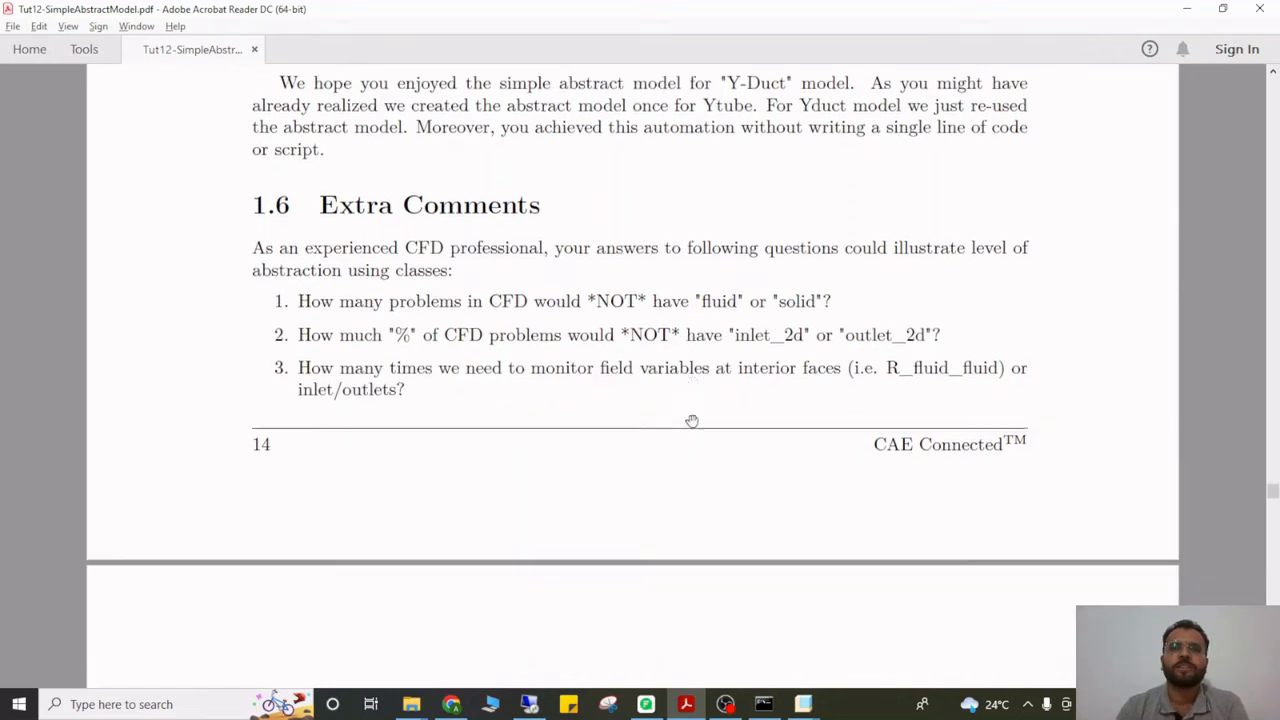
pyautogui.scroll(-2, 692, 421)
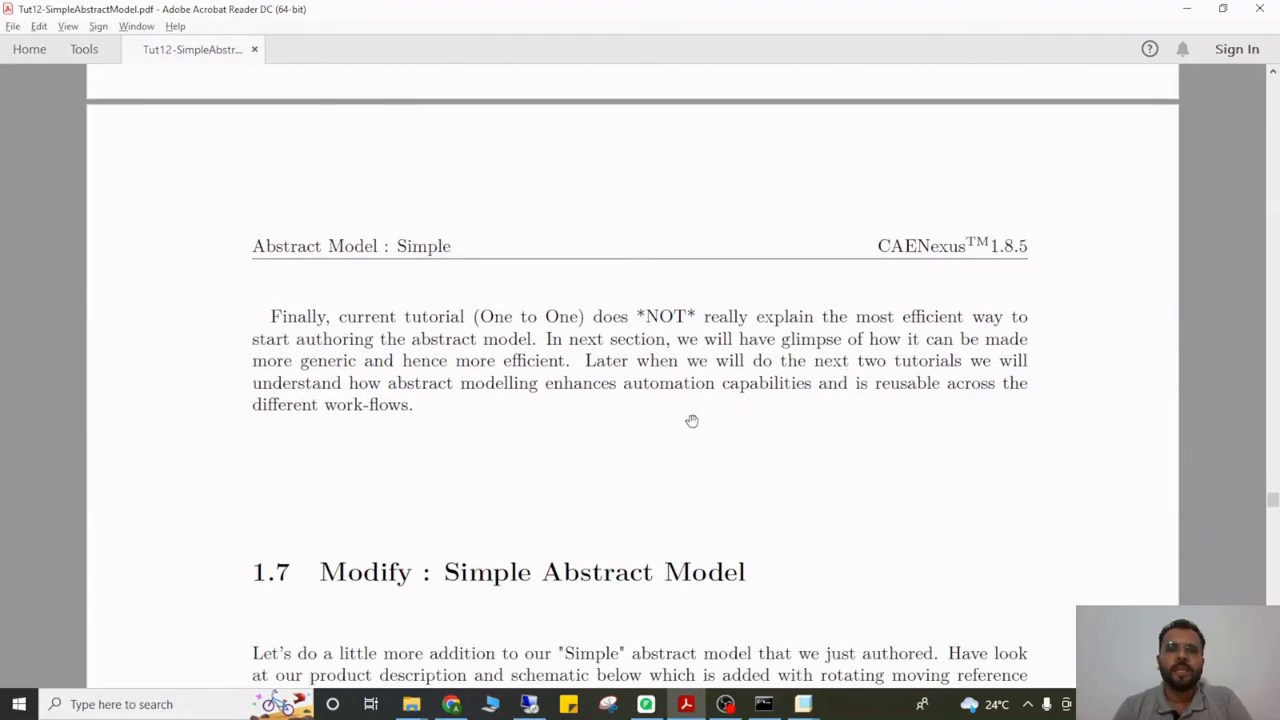
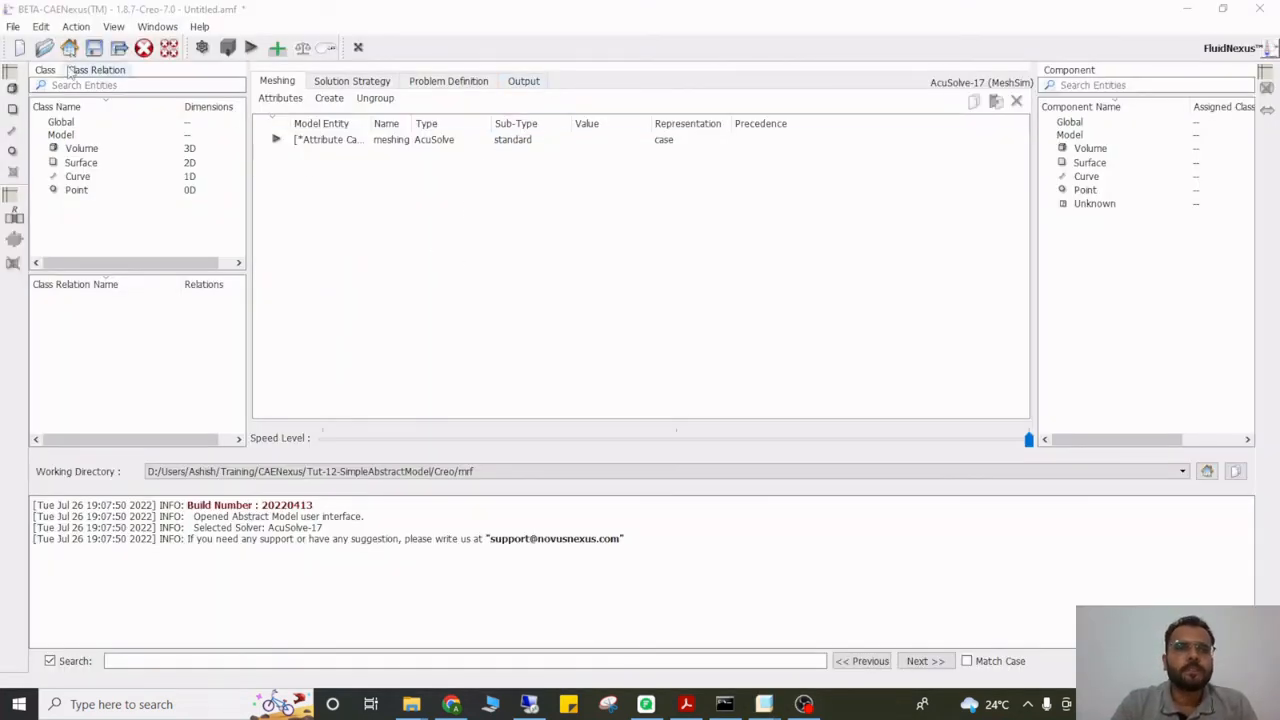
# Open the abstract model one-to-one-acuSOlve-tut12.amf from the ytube folder, maximize its window and import the CAD model into it
pyautogui.click(45, 48)
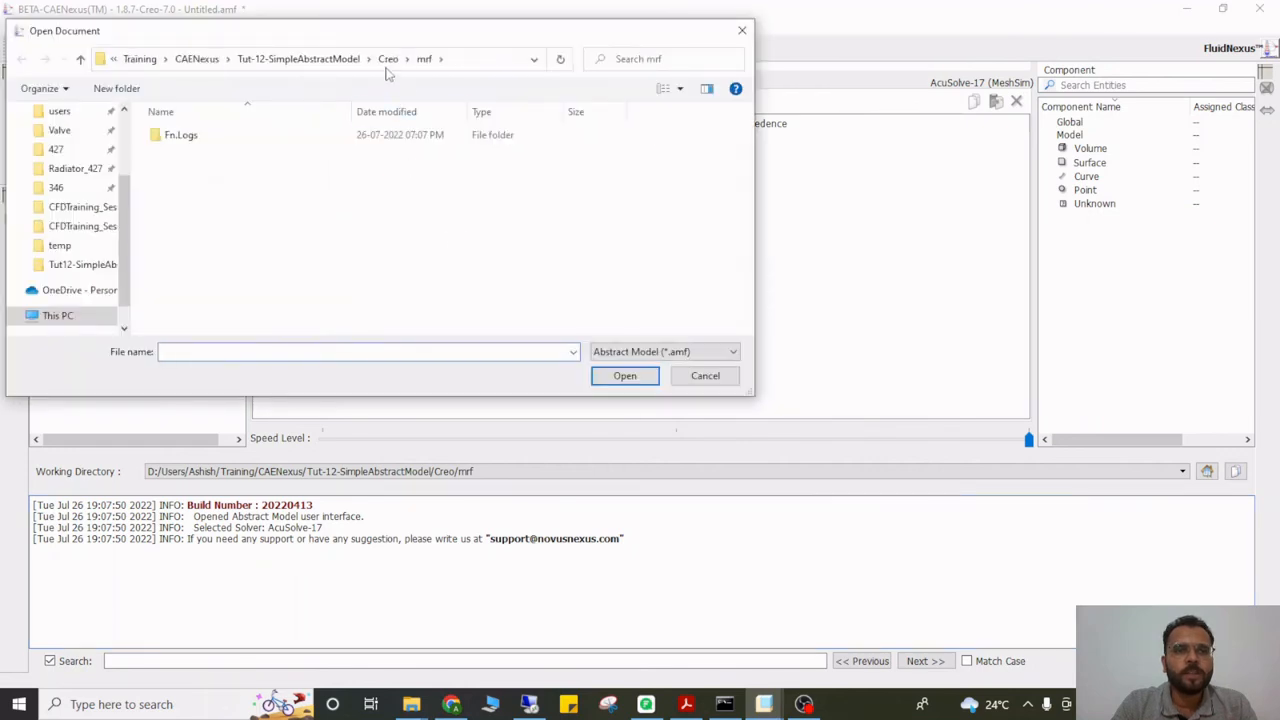
pyautogui.click(391, 56)
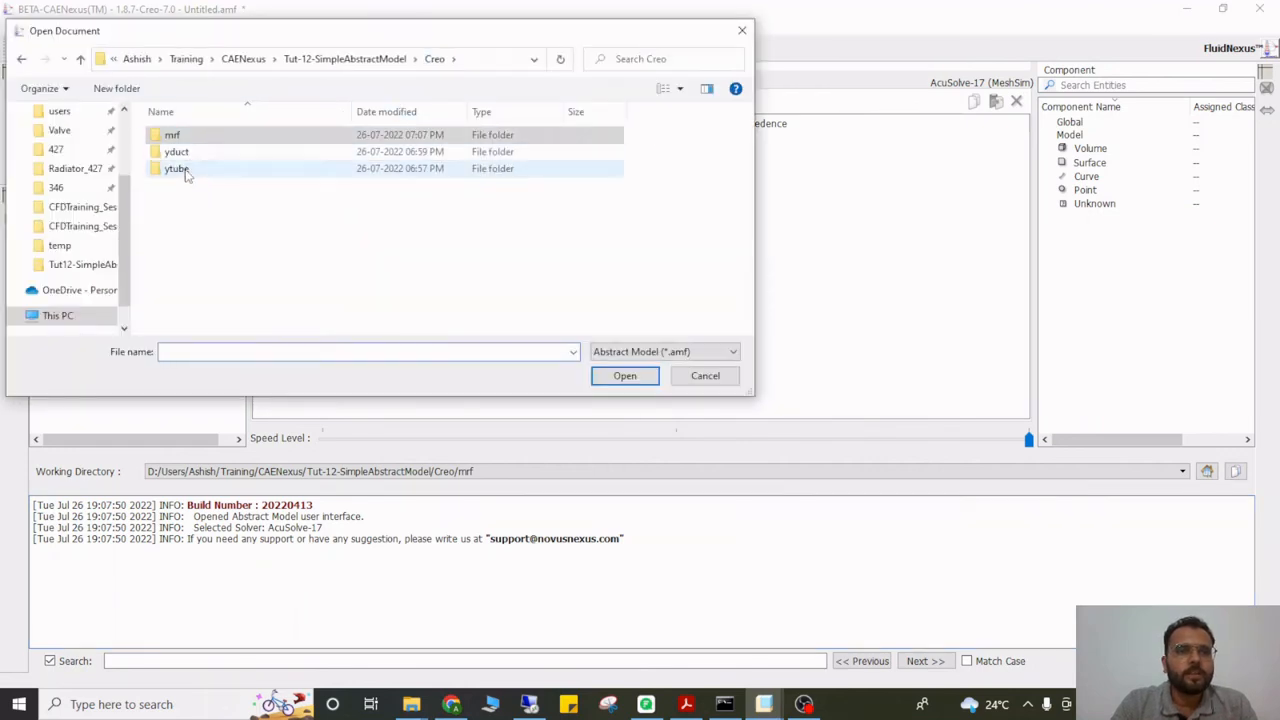
pyautogui.click(184, 172)
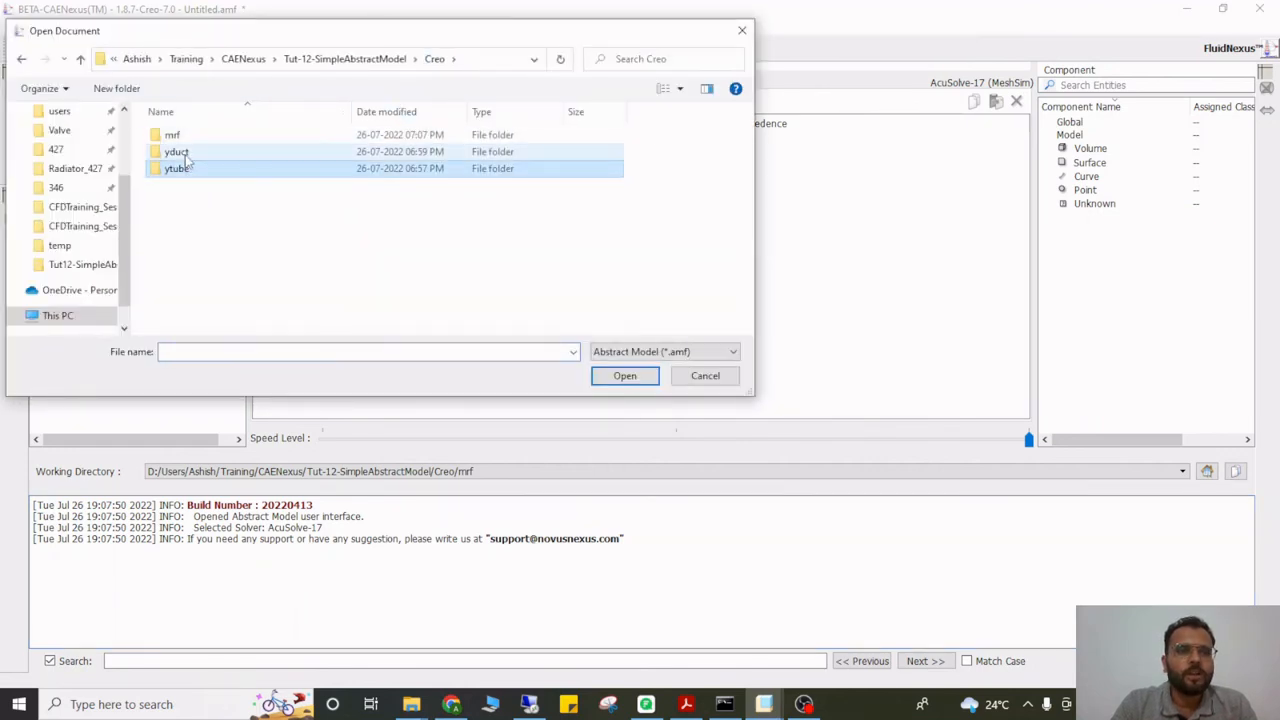
pyautogui.doubleClick(184, 153)
pyautogui.click(388, 58)
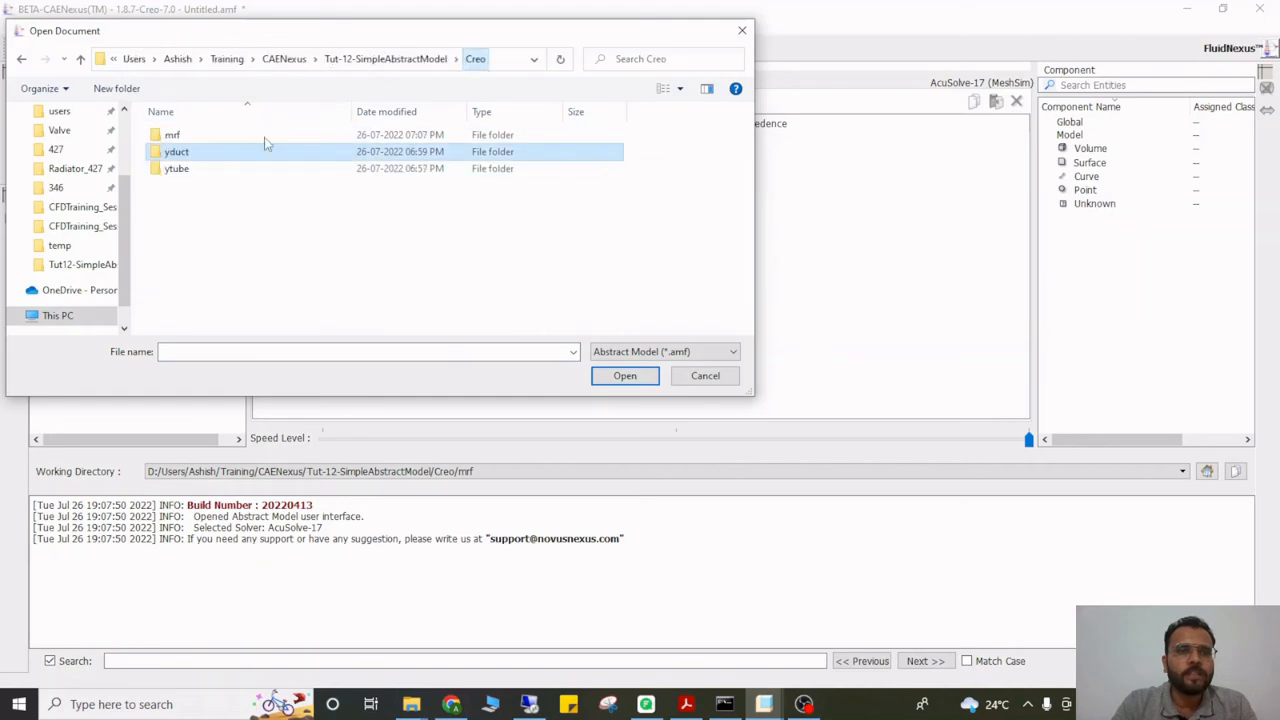
pyautogui.doubleClick(197, 170)
pyautogui.doubleClick(200, 170)
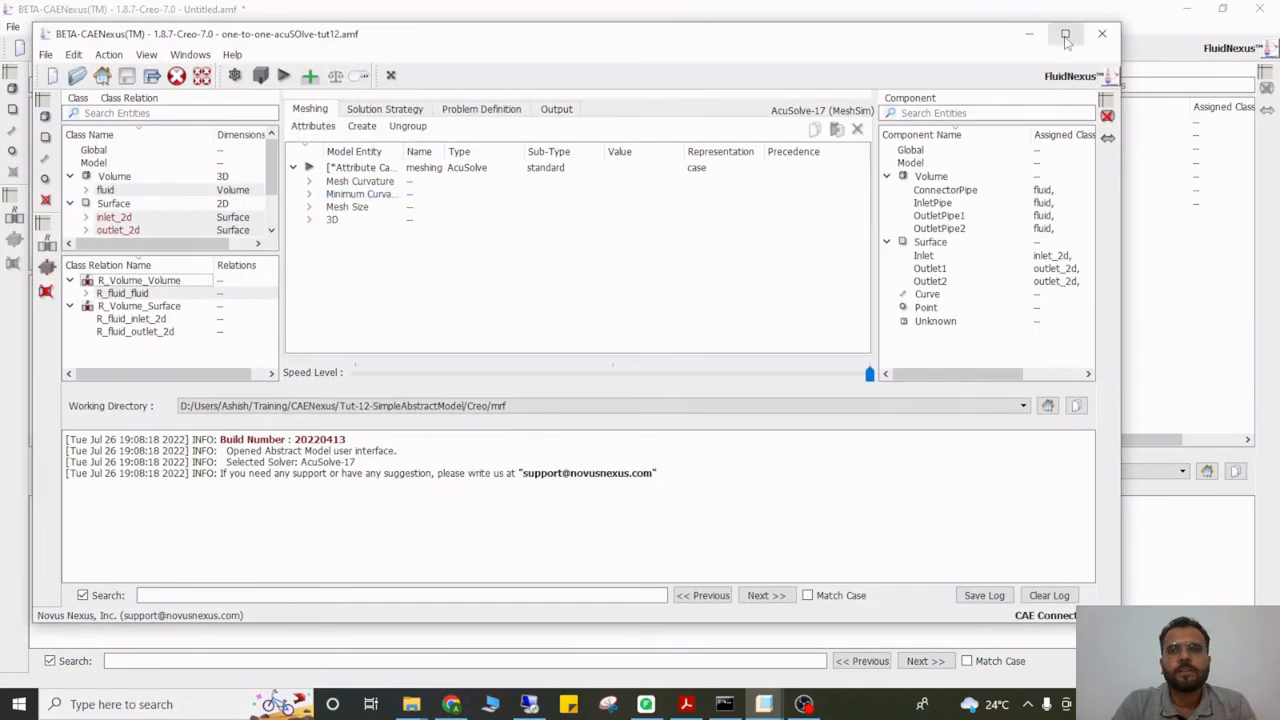
pyautogui.click(1065, 35)
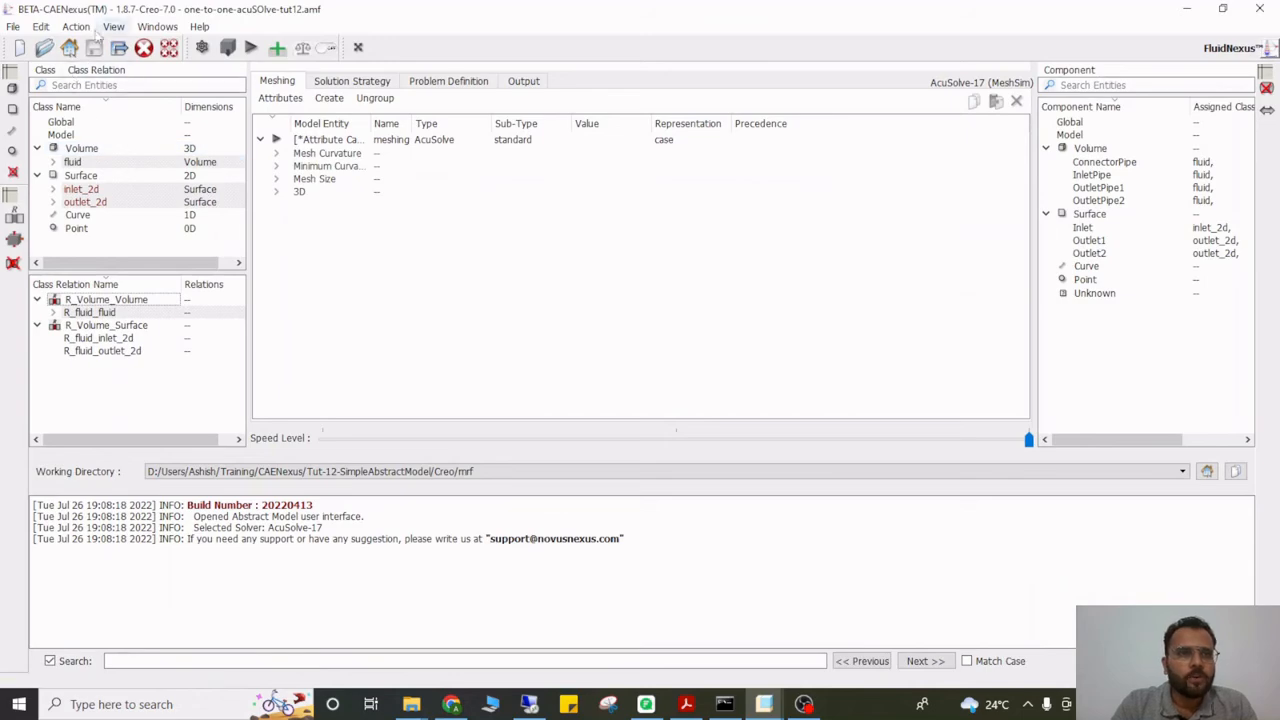
pyautogui.click(76, 26)
pyautogui.click(121, 81)
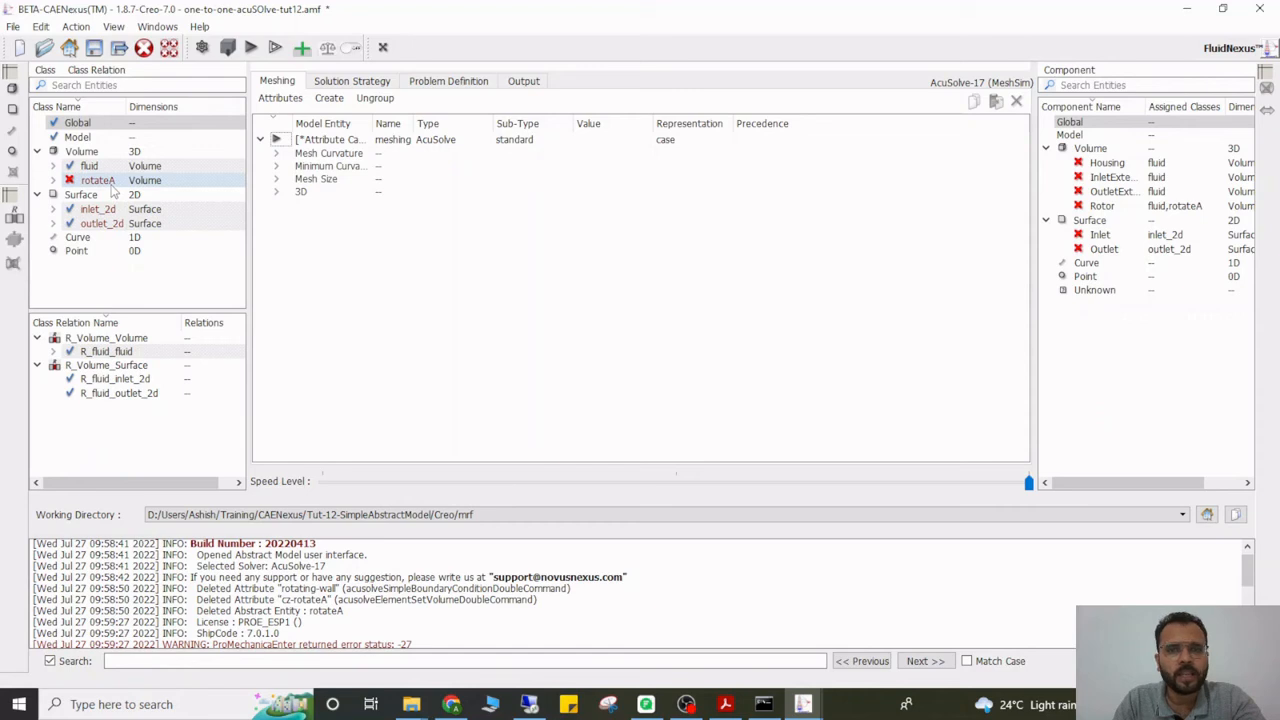
# Save the abstract model as one_to_one_acuSolve_tut12_1 in the mrf folder and import the CAD model into it again
pyautogui.click(119, 49)
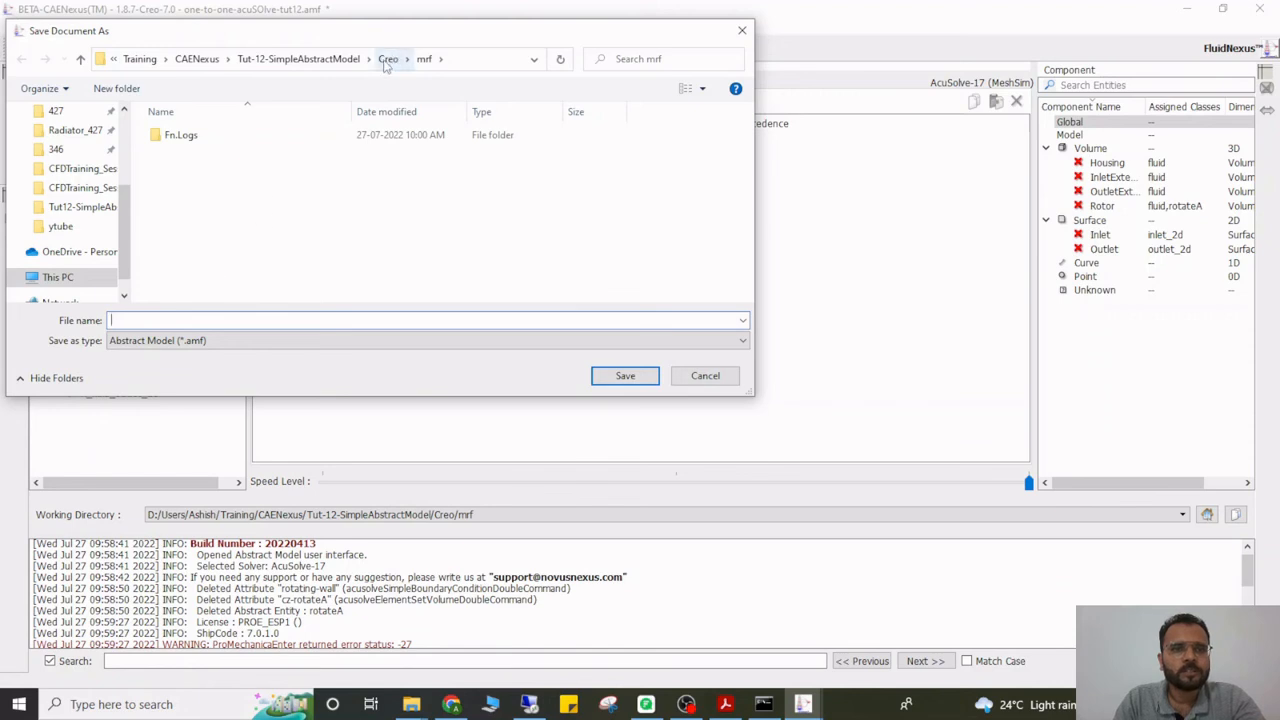
pyautogui.write('one_to_one_acuSolve_tut12_1')
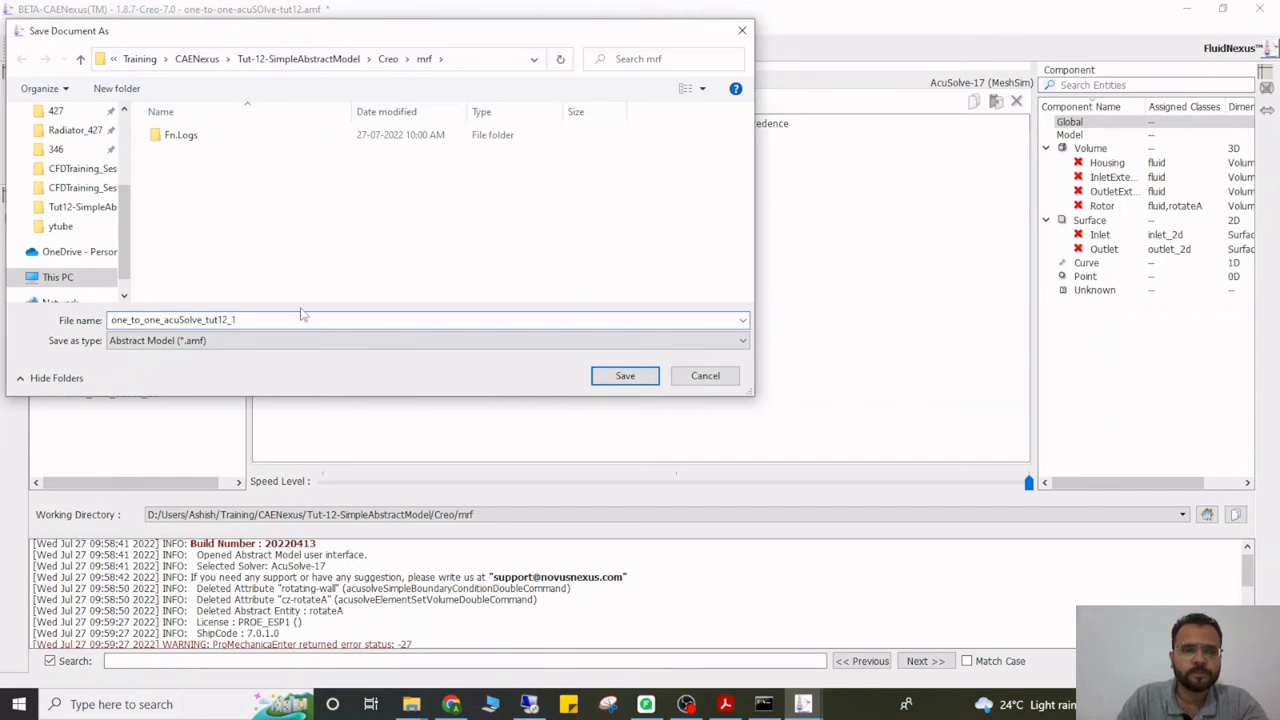
pyautogui.click(610, 379)
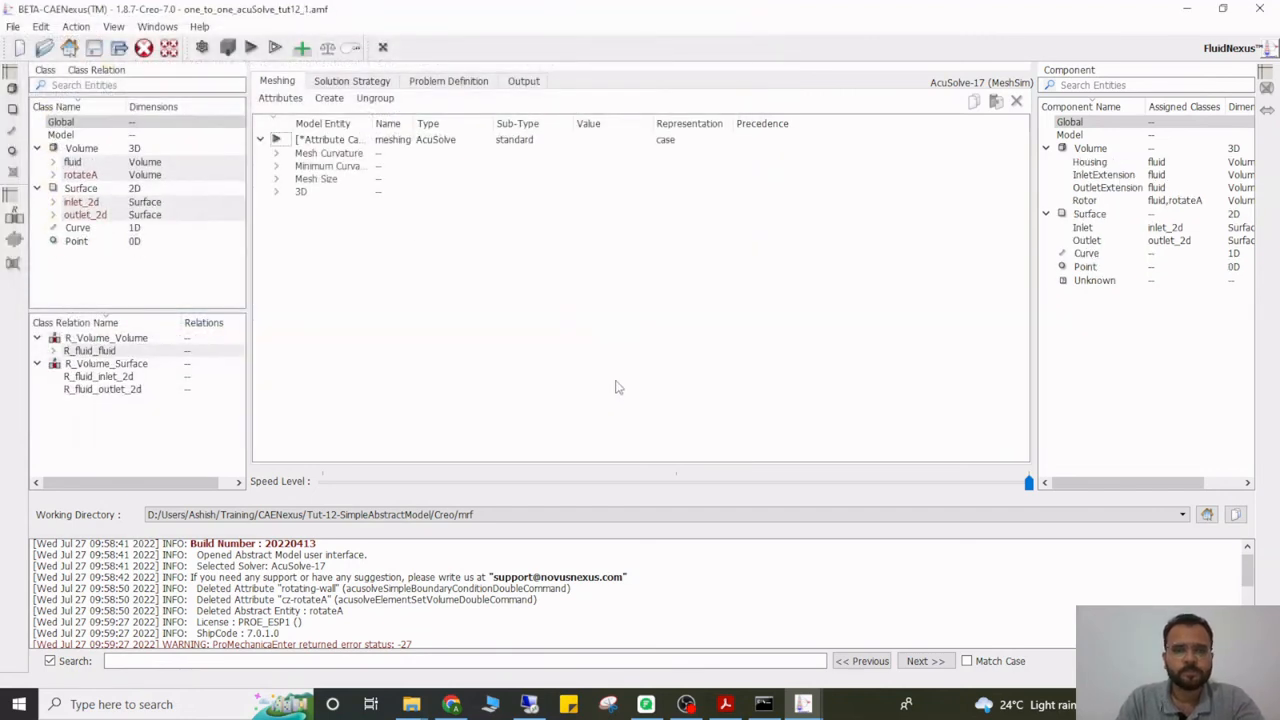
pyautogui.click(76, 26)
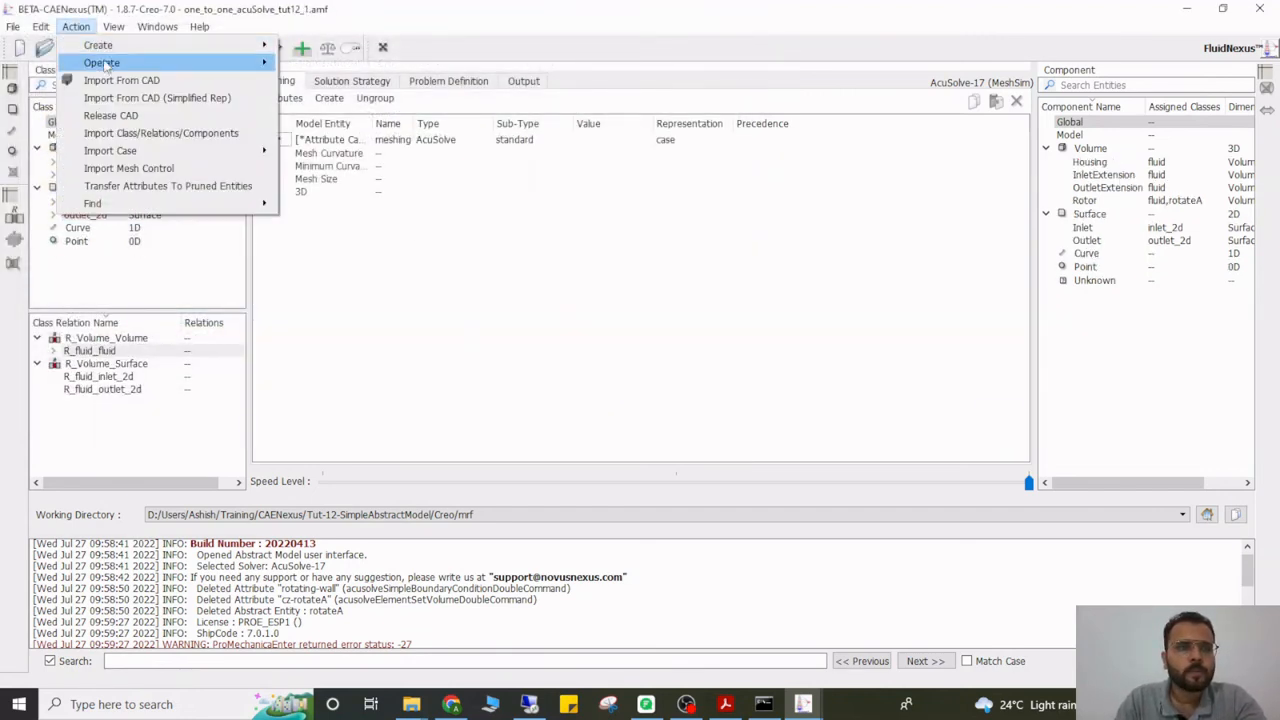
pyautogui.click(118, 81)
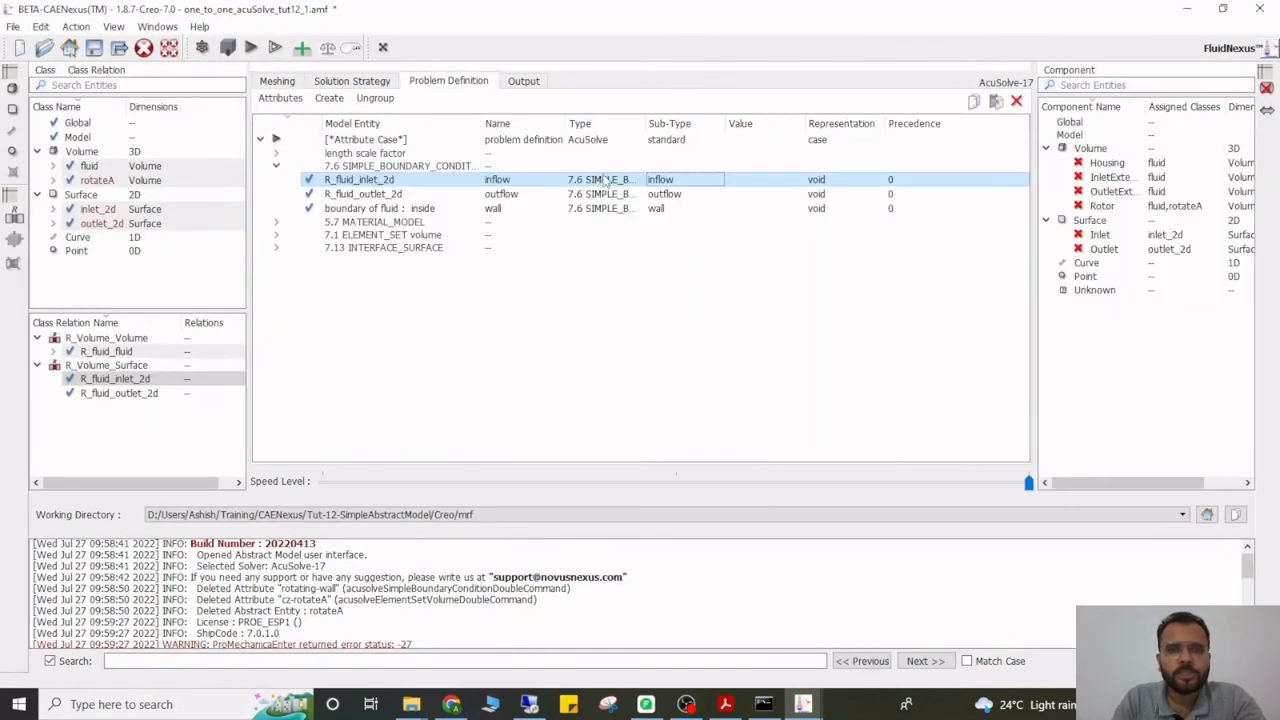
# Set the inflow type of the inflow boundary condition on R_fluid_inlet_2d to pressure
pyautogui.doubleClick(647, 179)
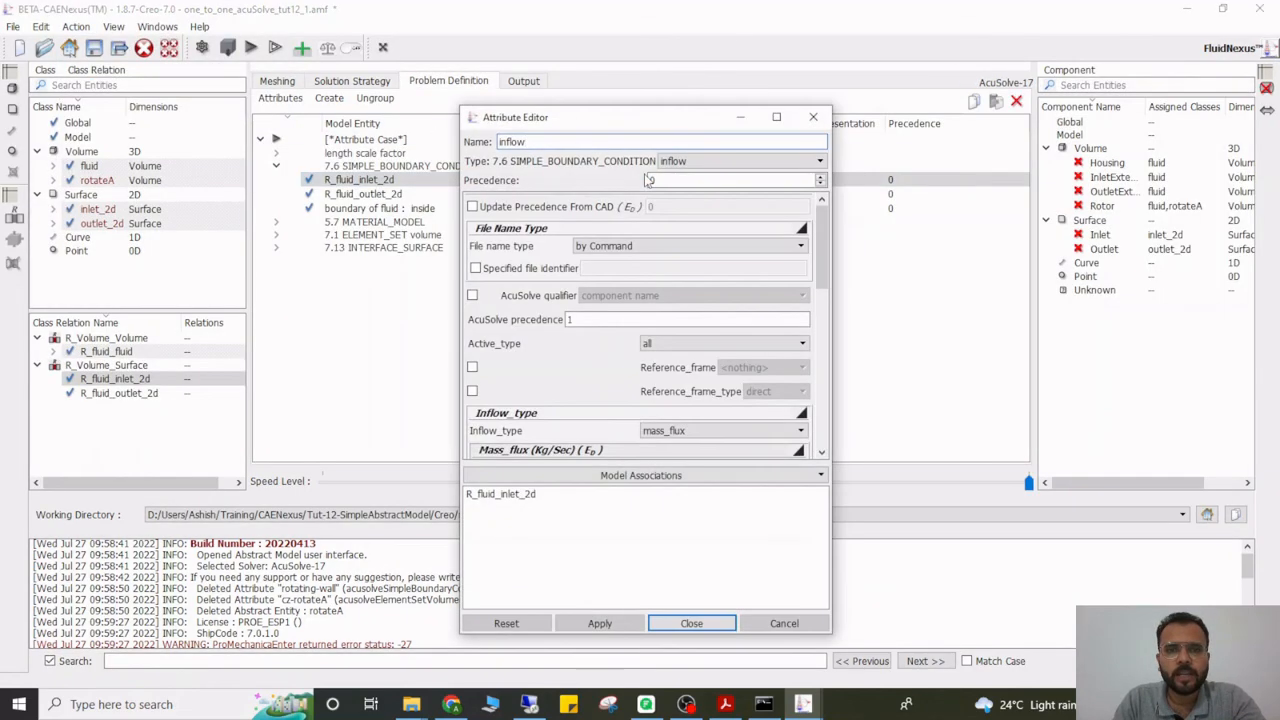
pyautogui.scroll(-2, 552, 270)
pyautogui.click(674, 383)
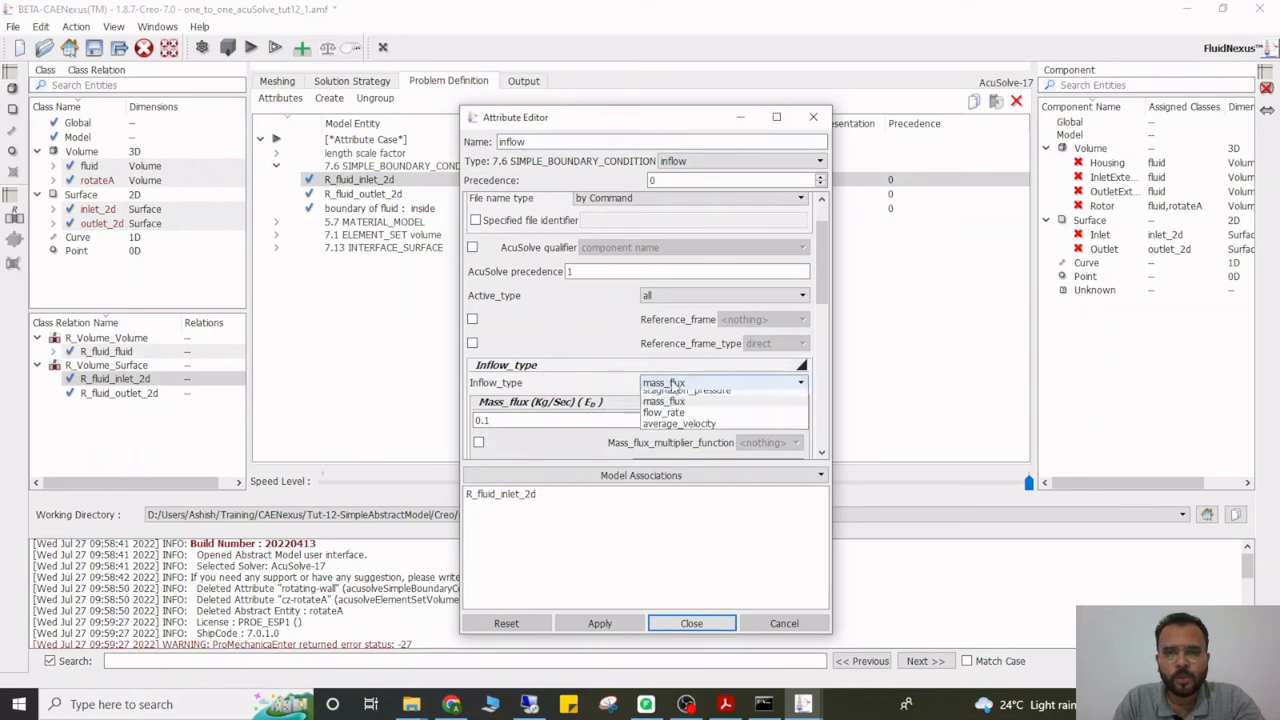
pyautogui.click(668, 407)
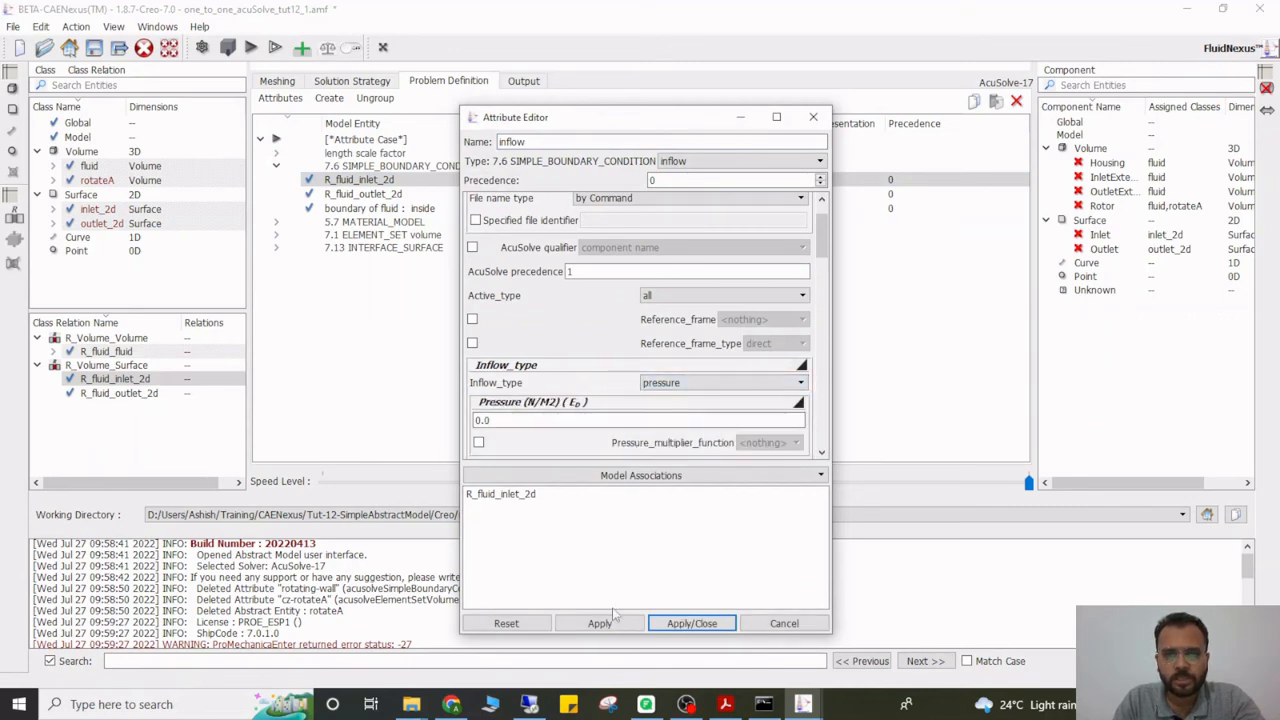
pyautogui.click(690, 623)
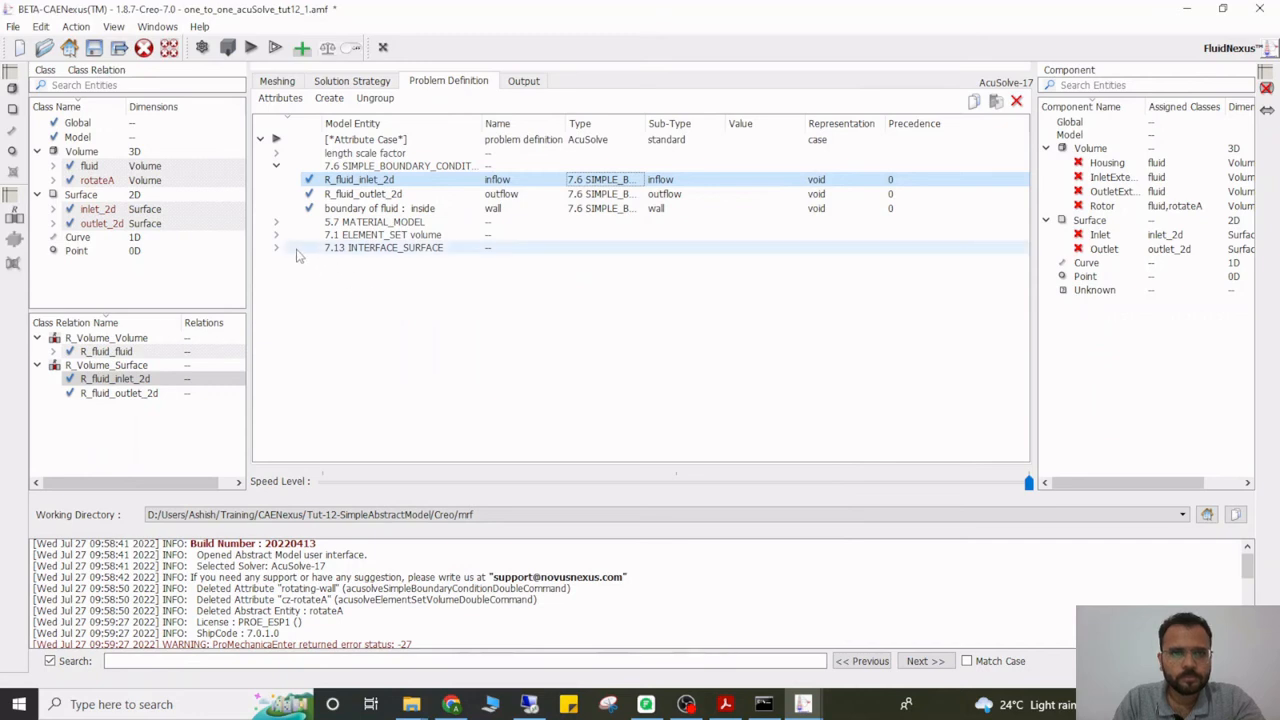
# Create a specified REFERENCE_FRAME on Global with rotation center Z 0.0075 m and angular velocity Z 100.0 rad/sec
pyautogui.click(88, 124)
pyautogui.click(329, 98)
pyautogui.moveTo(476, 172)
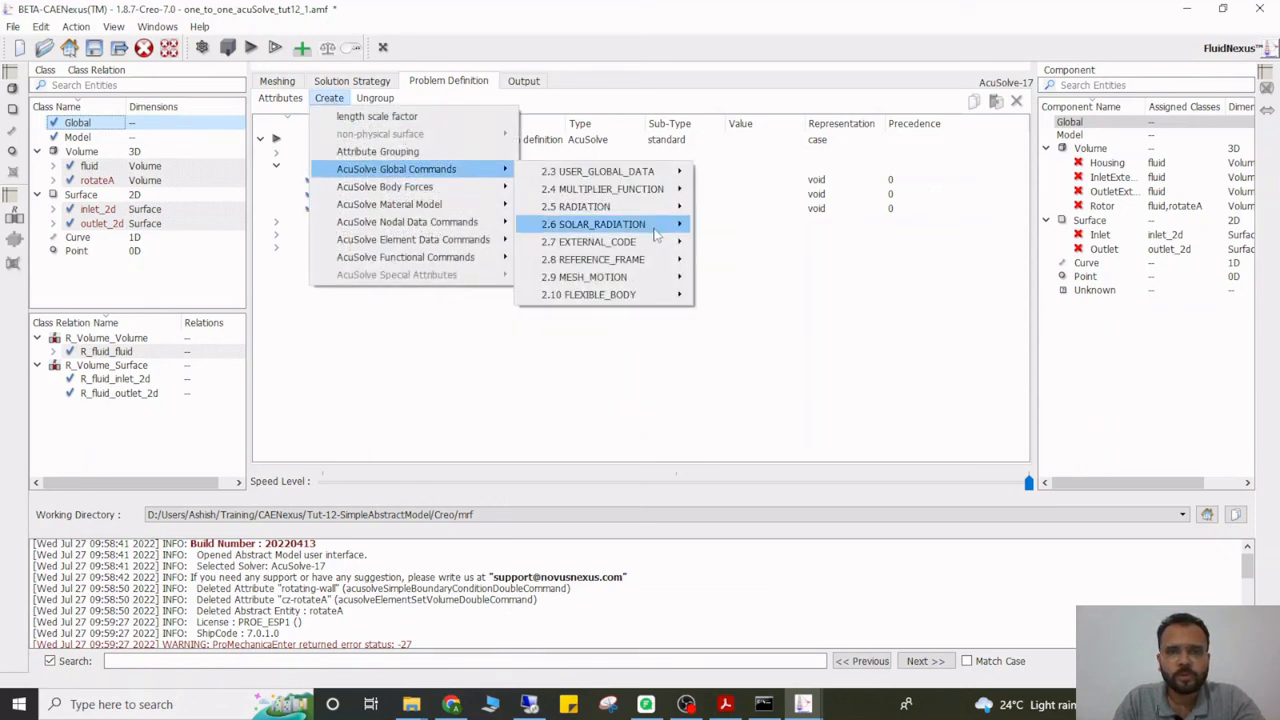
pyautogui.moveTo(657, 264)
pyautogui.click(736, 262)
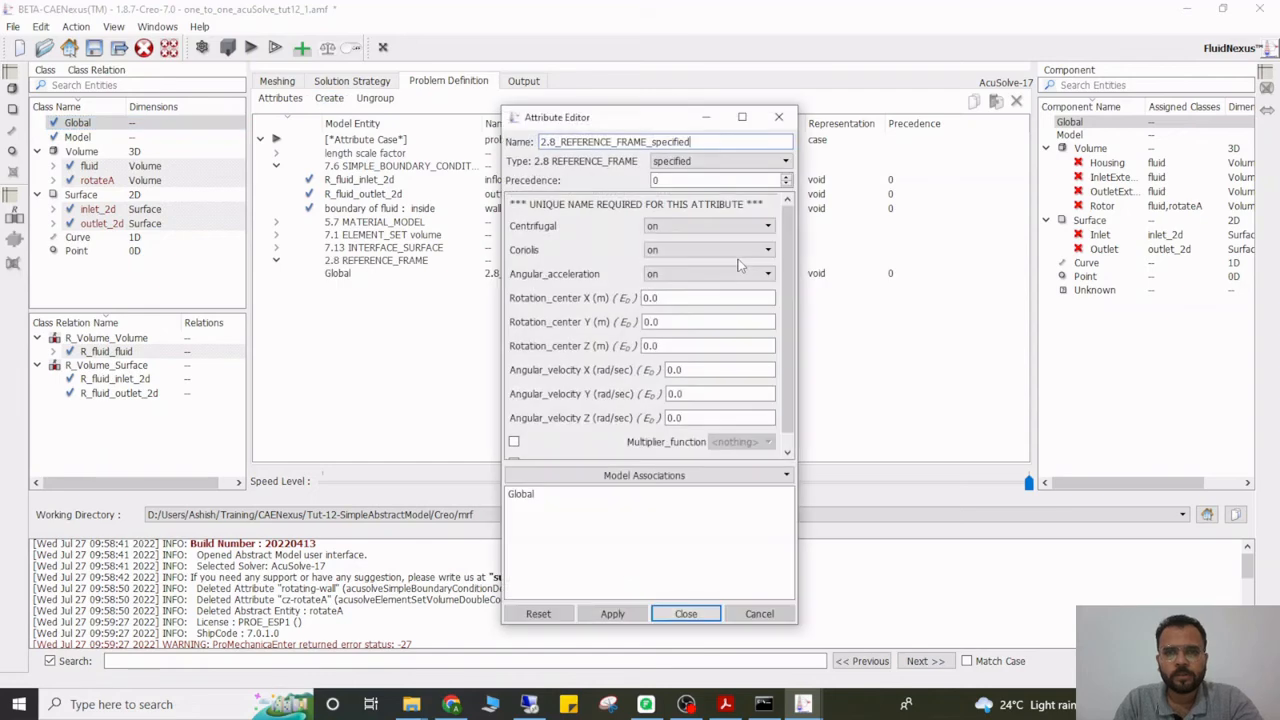
pyautogui.scroll(-1, 585, 292)
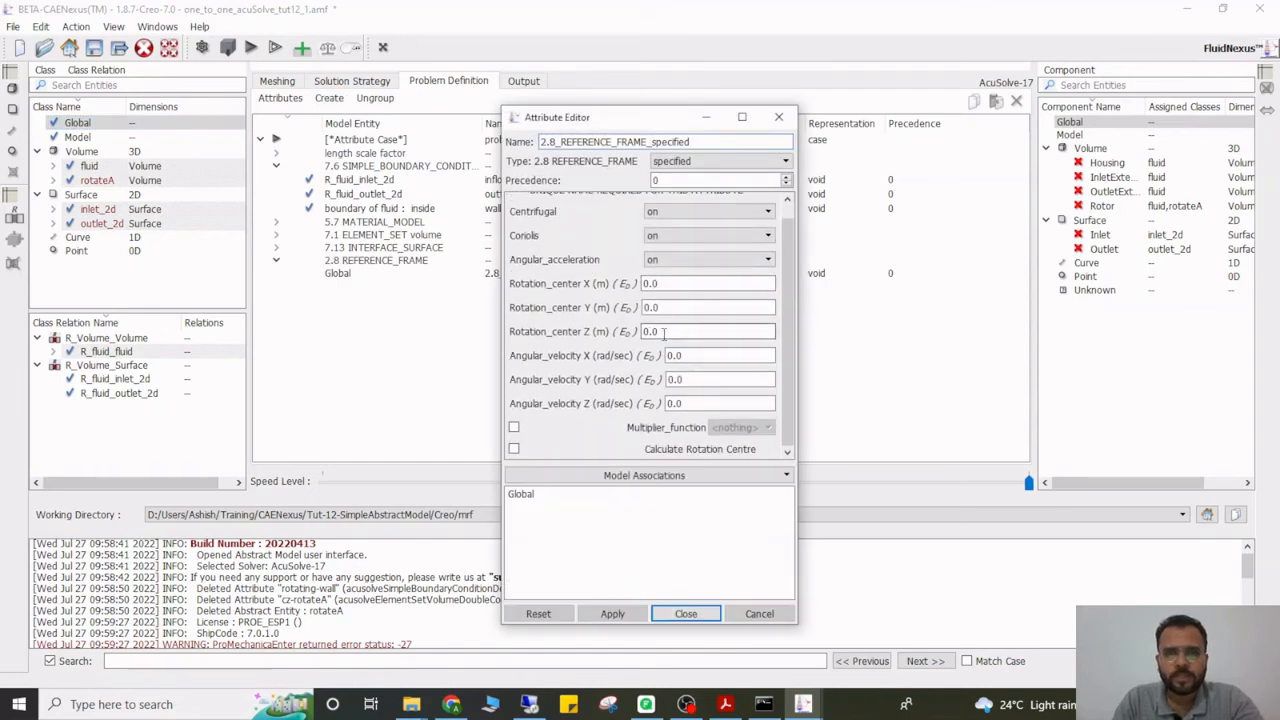
pyautogui.write('075')
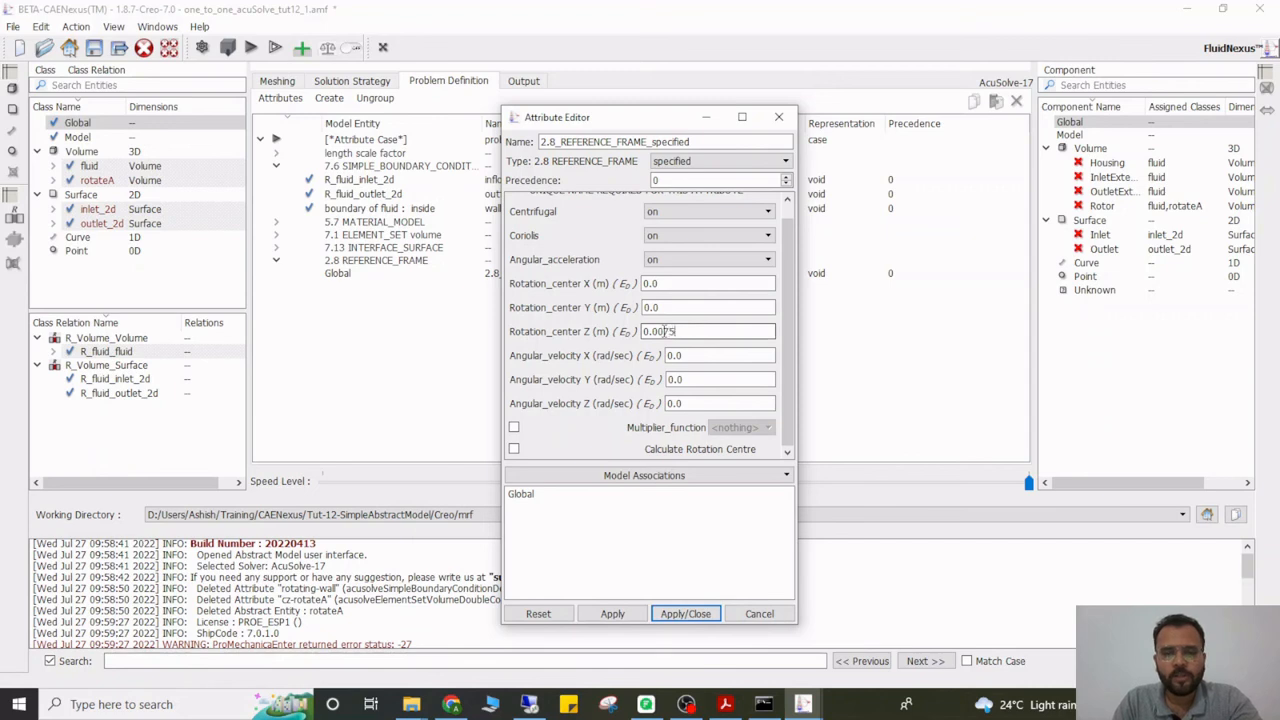
pyautogui.moveTo(673, 403); pyautogui.dragTo(658, 412)
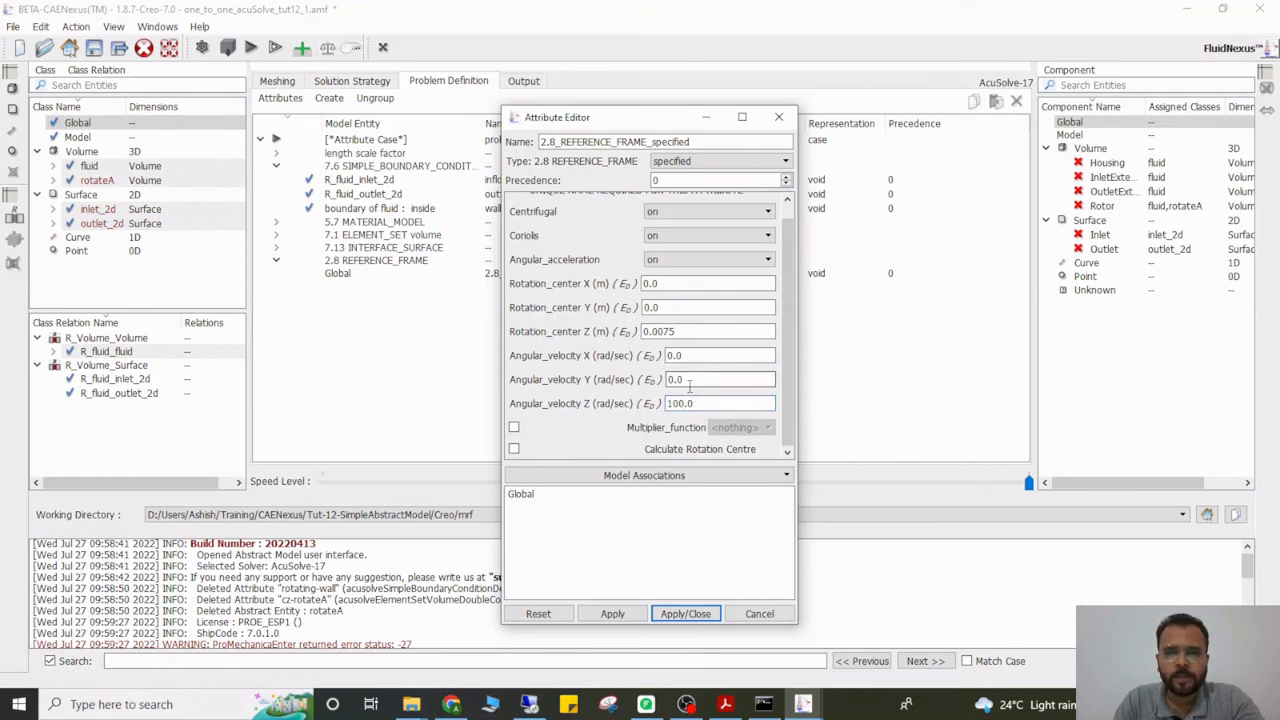
pyautogui.click(614, 614)
pyautogui.click(686, 613)
# Create a specified ELEMENT_SET volume attribute on the rotateA volume class with mat-air as its material model
pyautogui.click(113, 182)
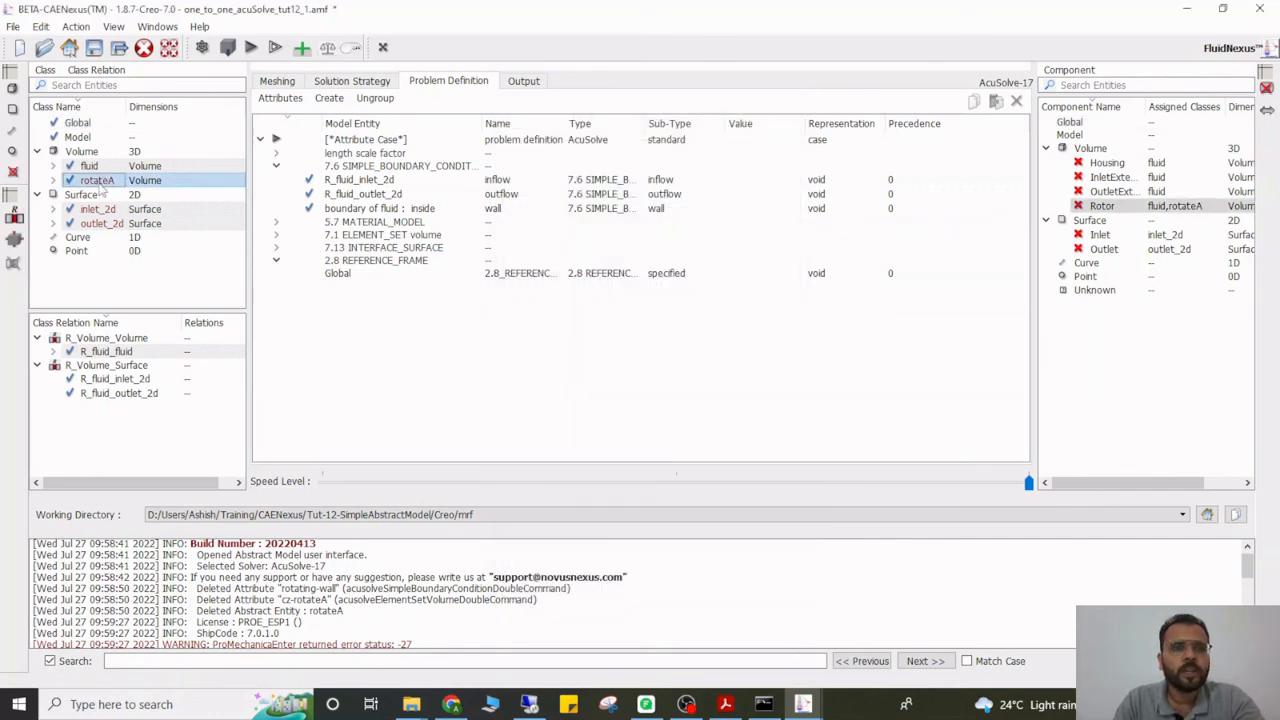
pyautogui.click(329, 98)
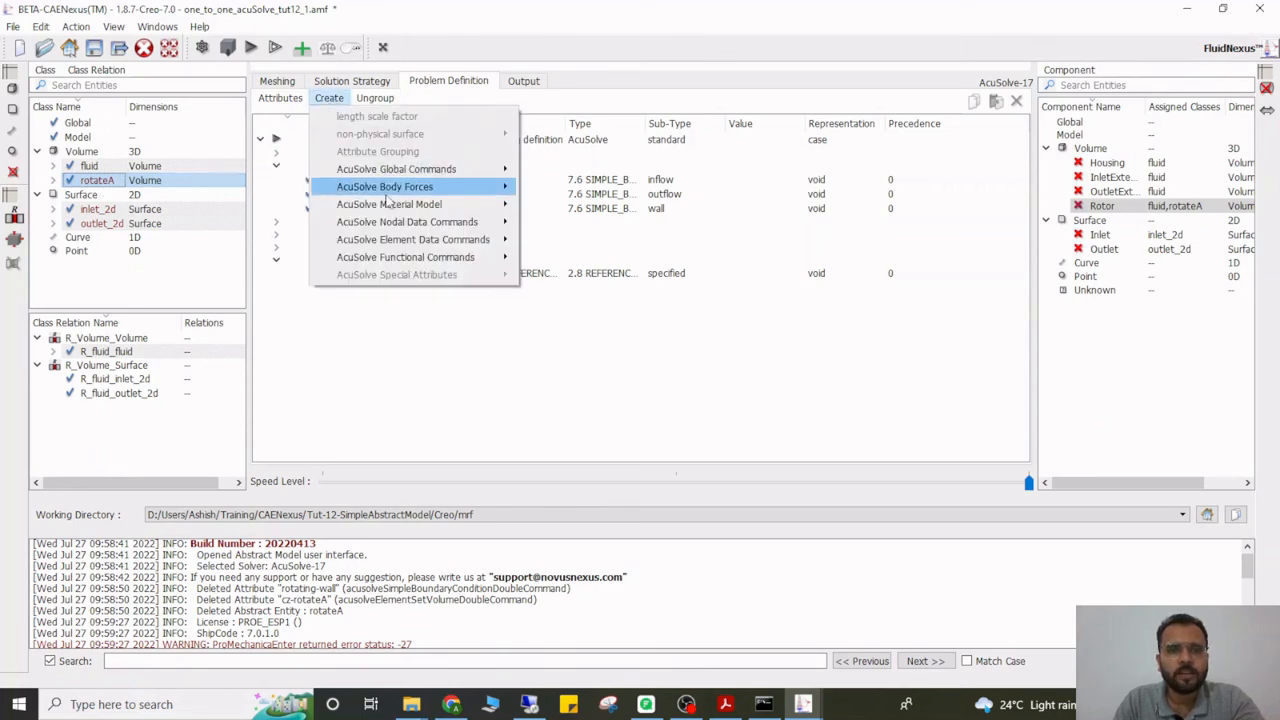
pyautogui.moveTo(482, 242)
pyautogui.moveTo(672, 250)
pyautogui.click(788, 245)
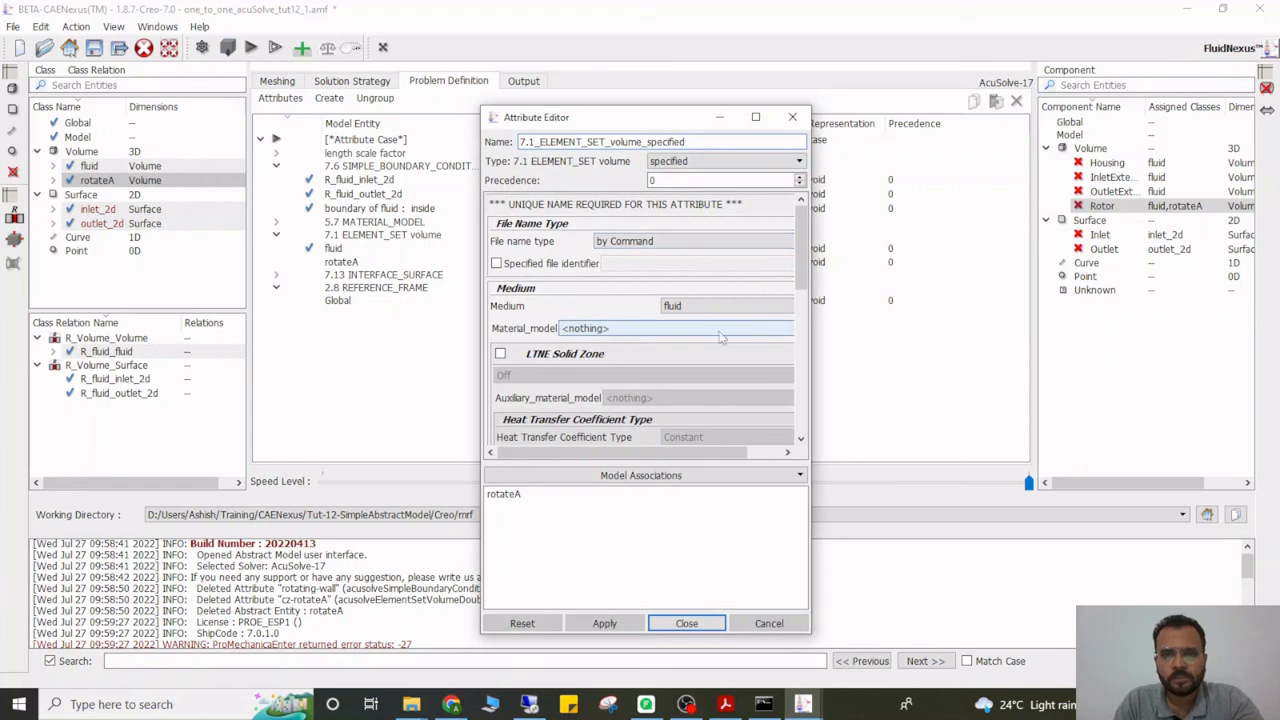
pyautogui.click(596, 330)
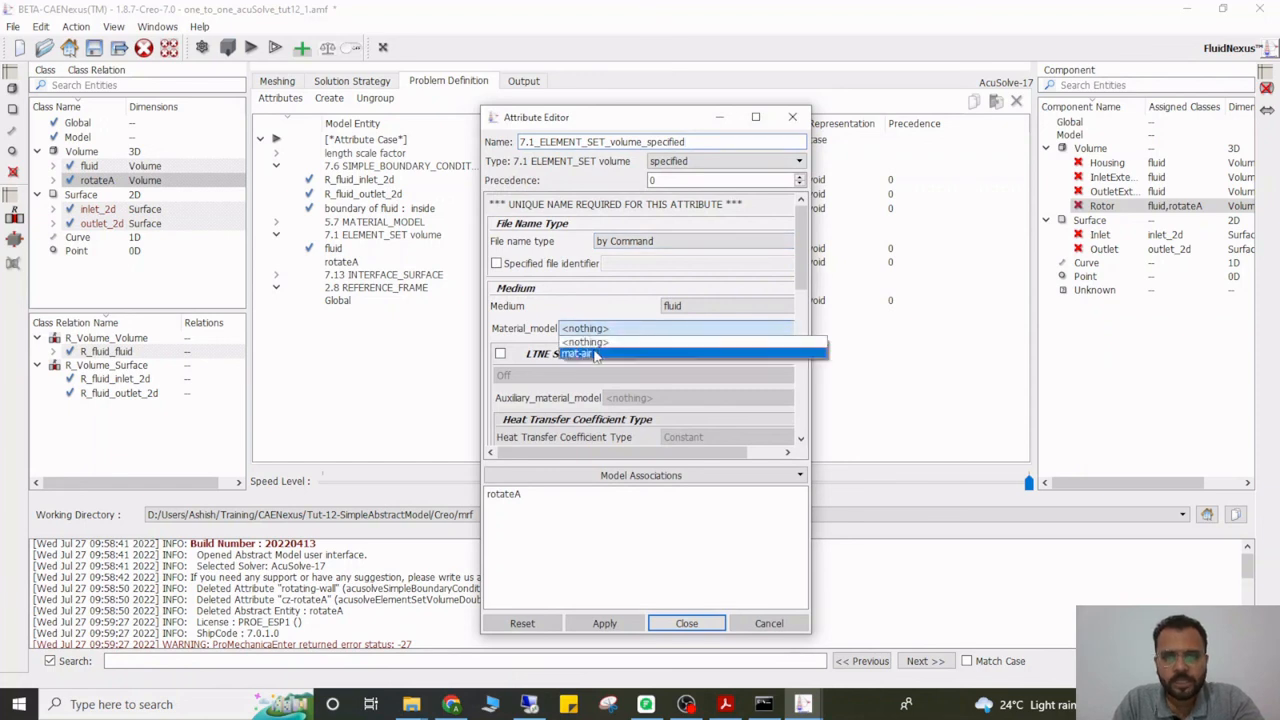
pyautogui.click(593, 352)
# Assign the reference frame 2.8_REFERENCE_FRAME_specified to the rotateA element set and name the attribute cz-rotating
pyautogui.scroll(-5, 593, 352)
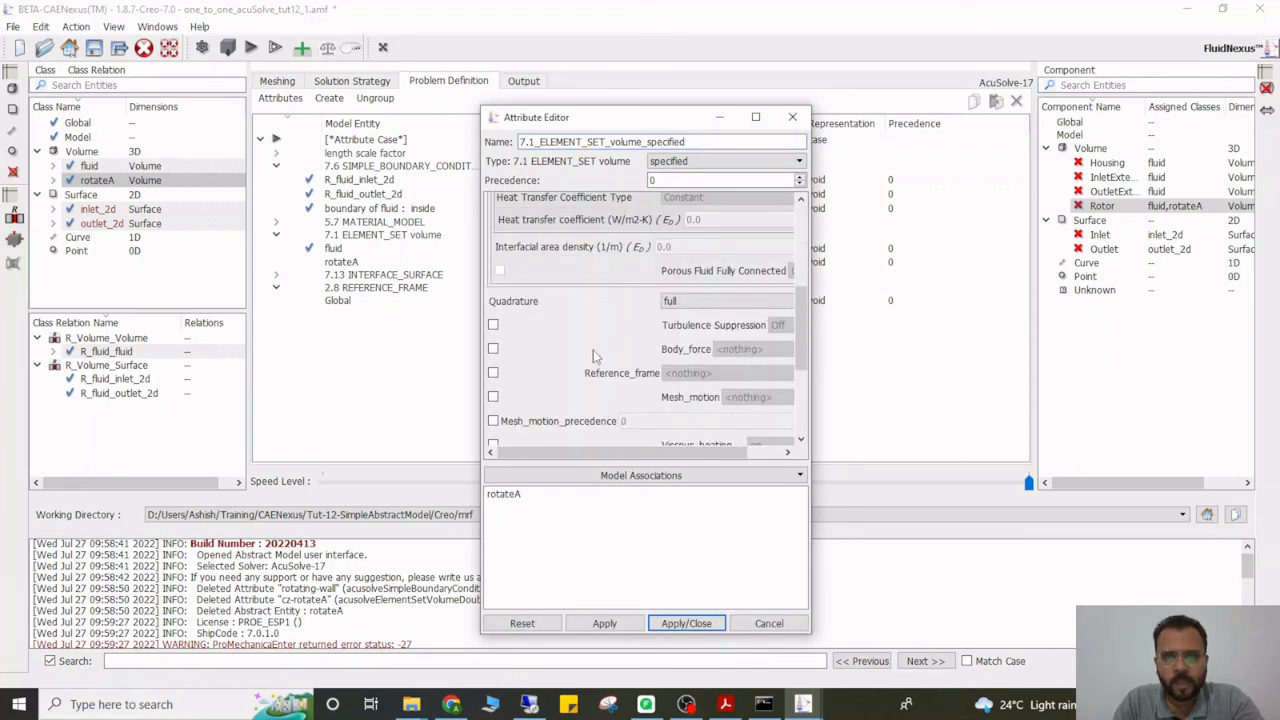
pyautogui.click(493, 372)
pyautogui.click(690, 374)
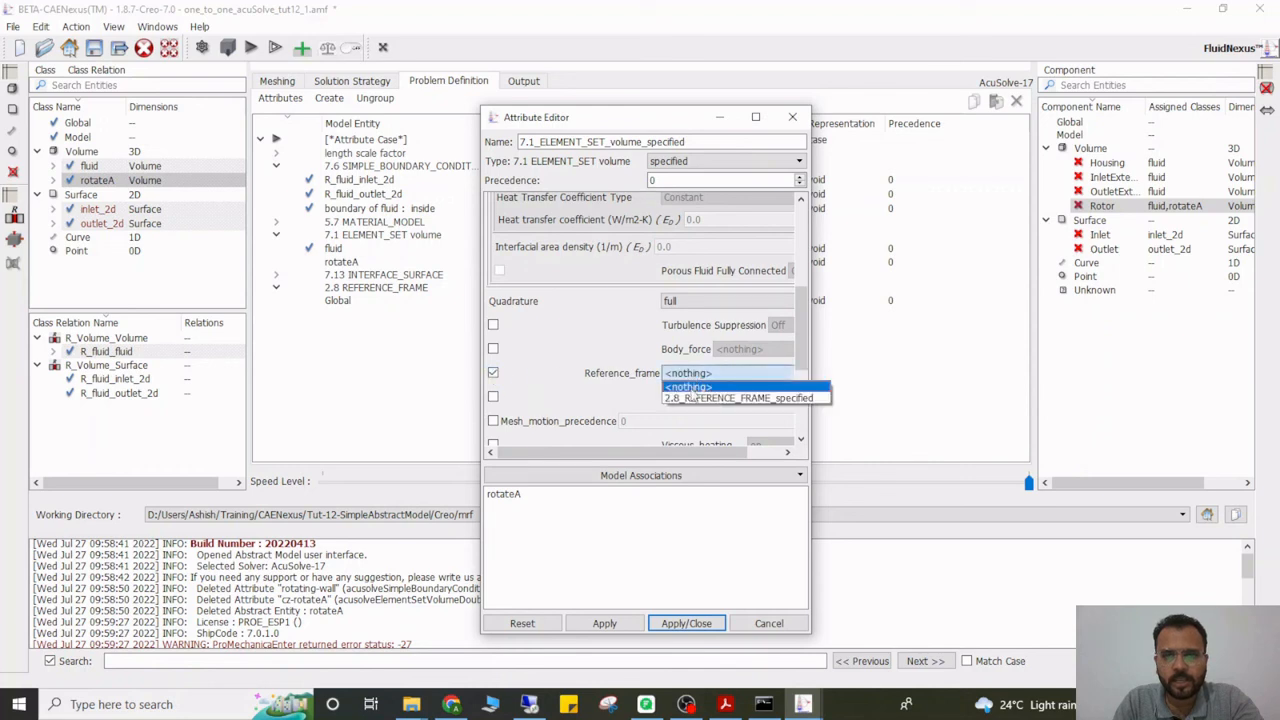
pyautogui.click(694, 399)
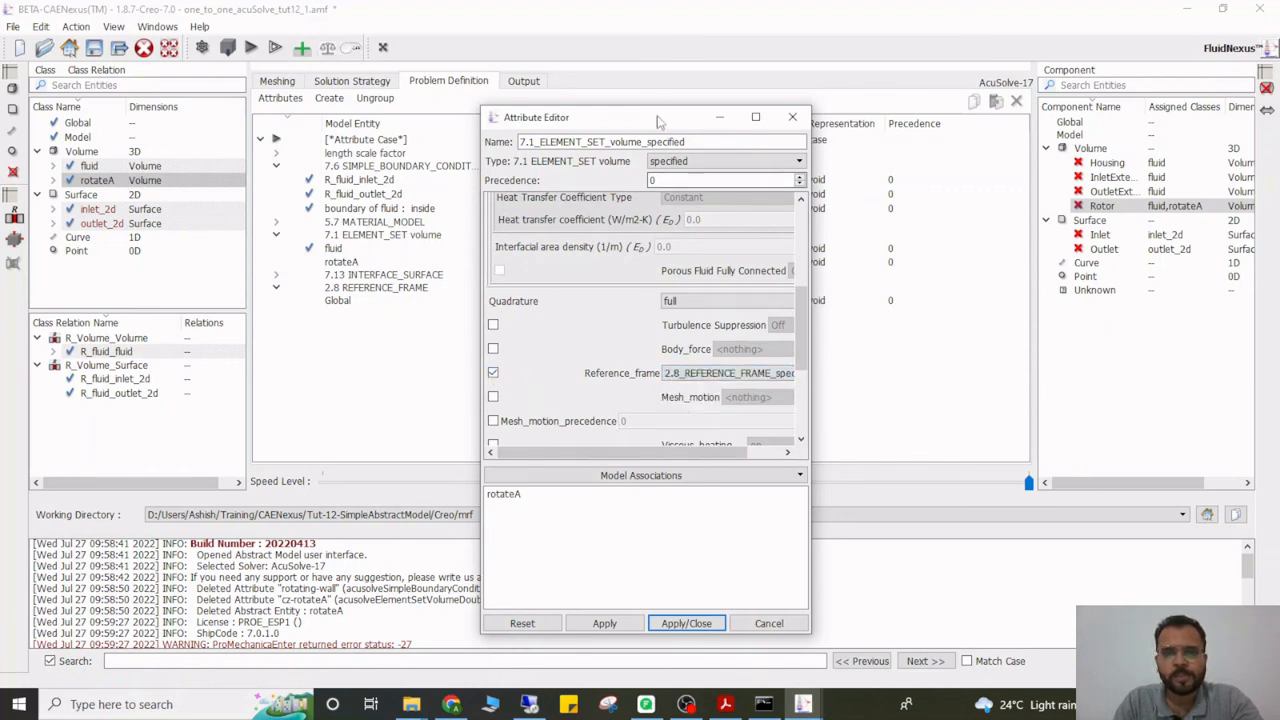
pyautogui.moveTo(699, 144); pyautogui.dragTo(502, 144)
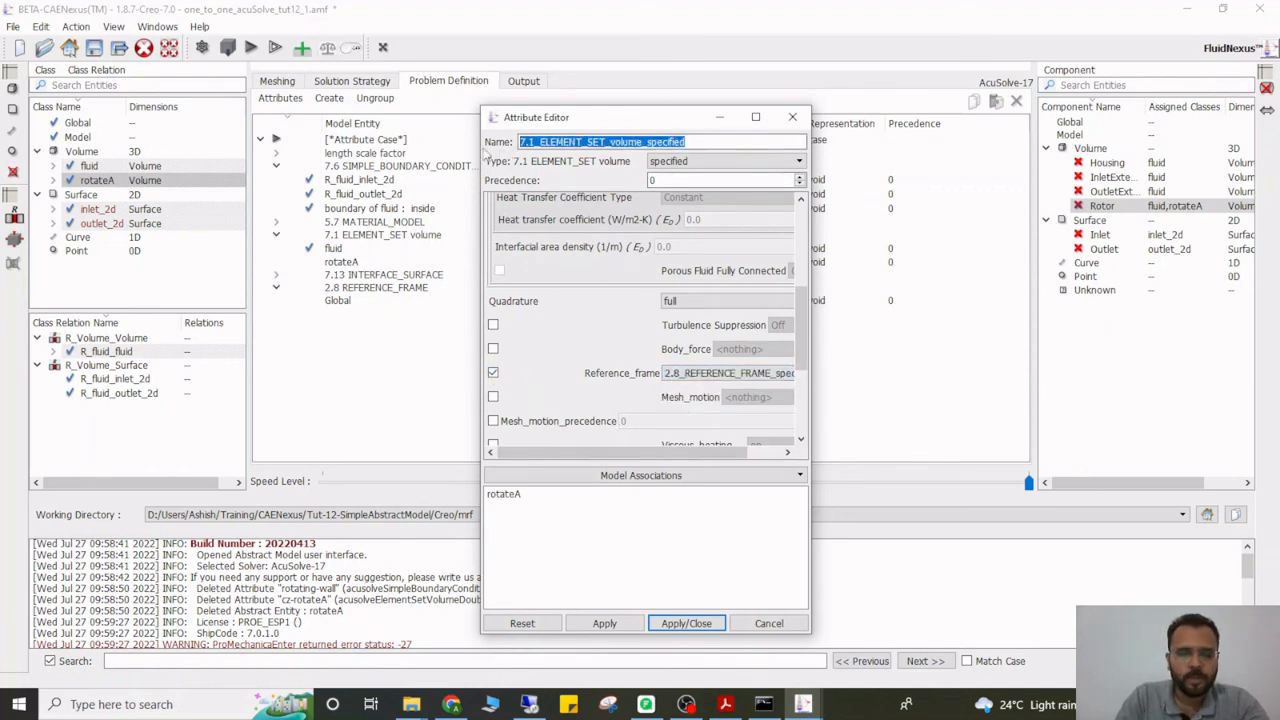
pyautogui.write('cz-rotating')
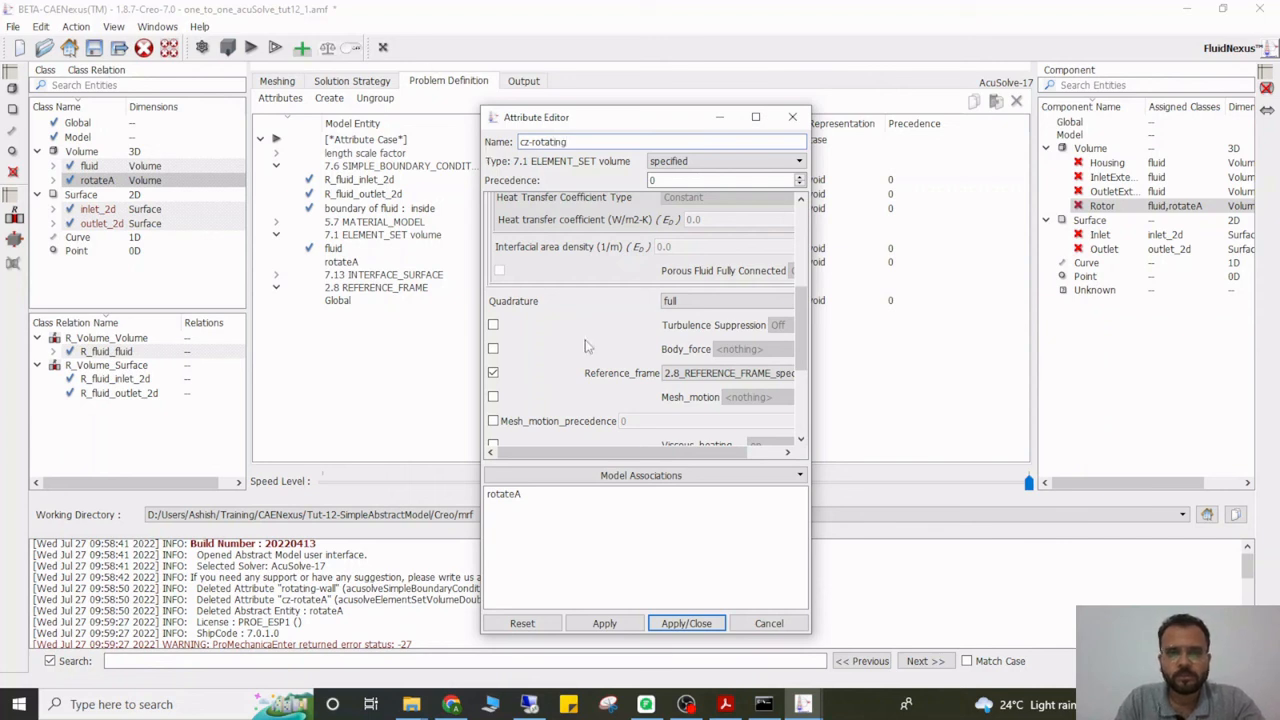
pyautogui.click(604, 623)
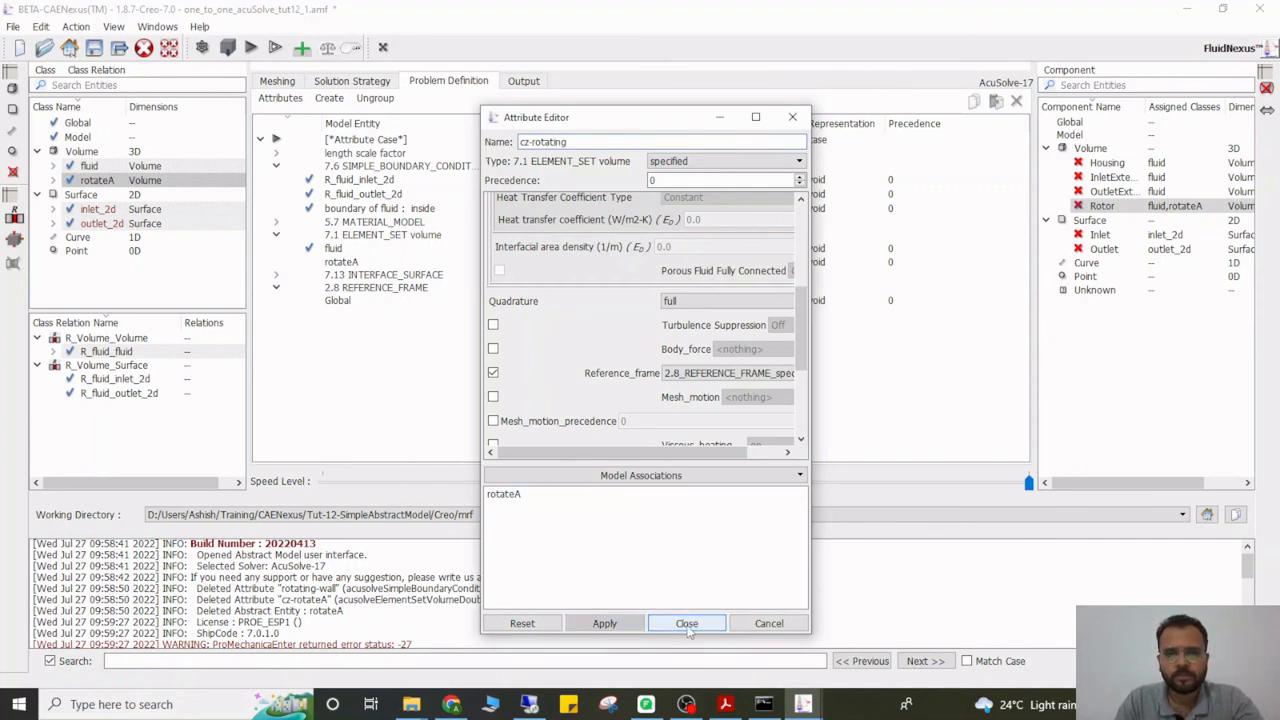
pyautogui.click(686, 623)
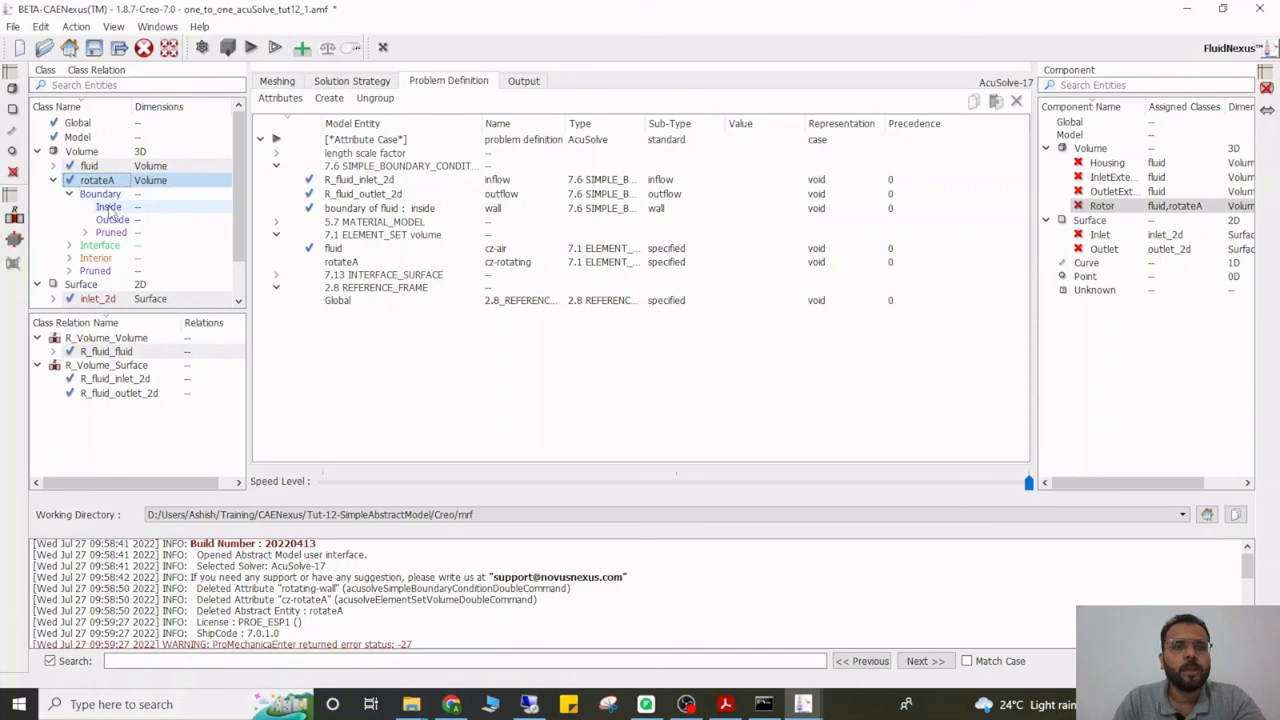
# Create a wall SIMPLE_BOUNDARY_CONDITION on the inside boundary of the rotateA volume class
pyautogui.click(110, 207)
pyautogui.click(329, 98)
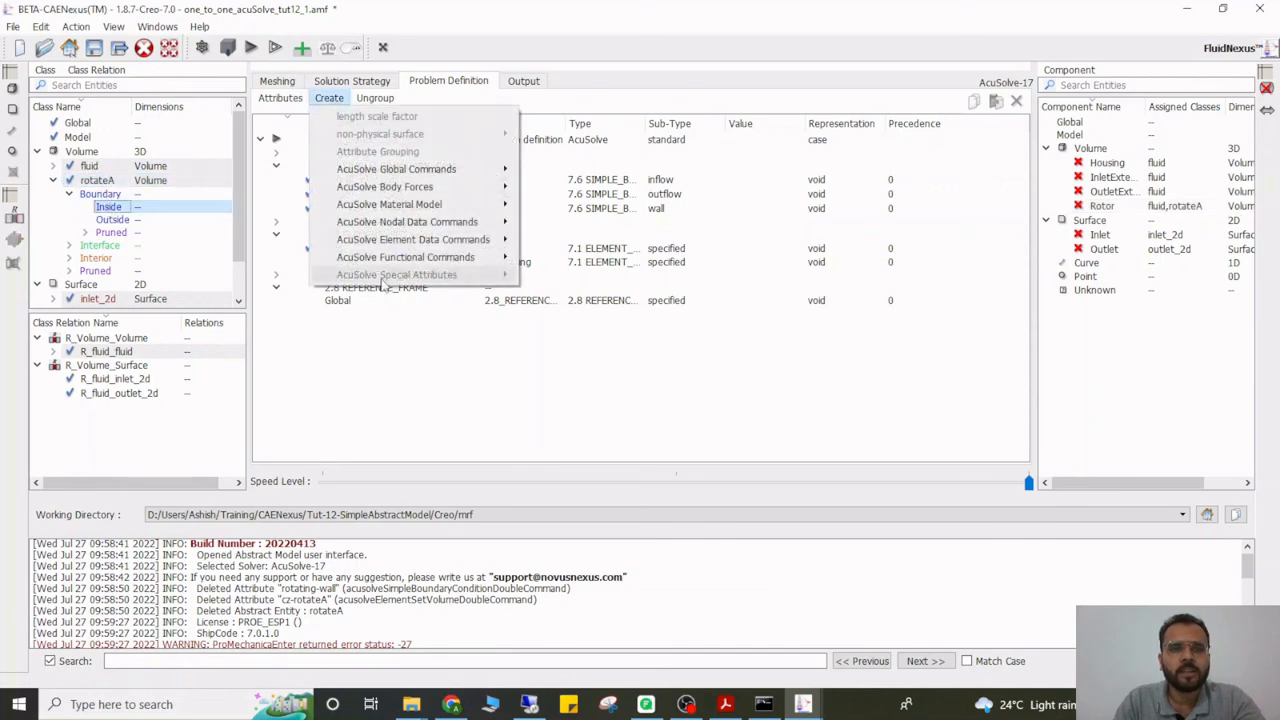
pyautogui.moveTo(470, 240)
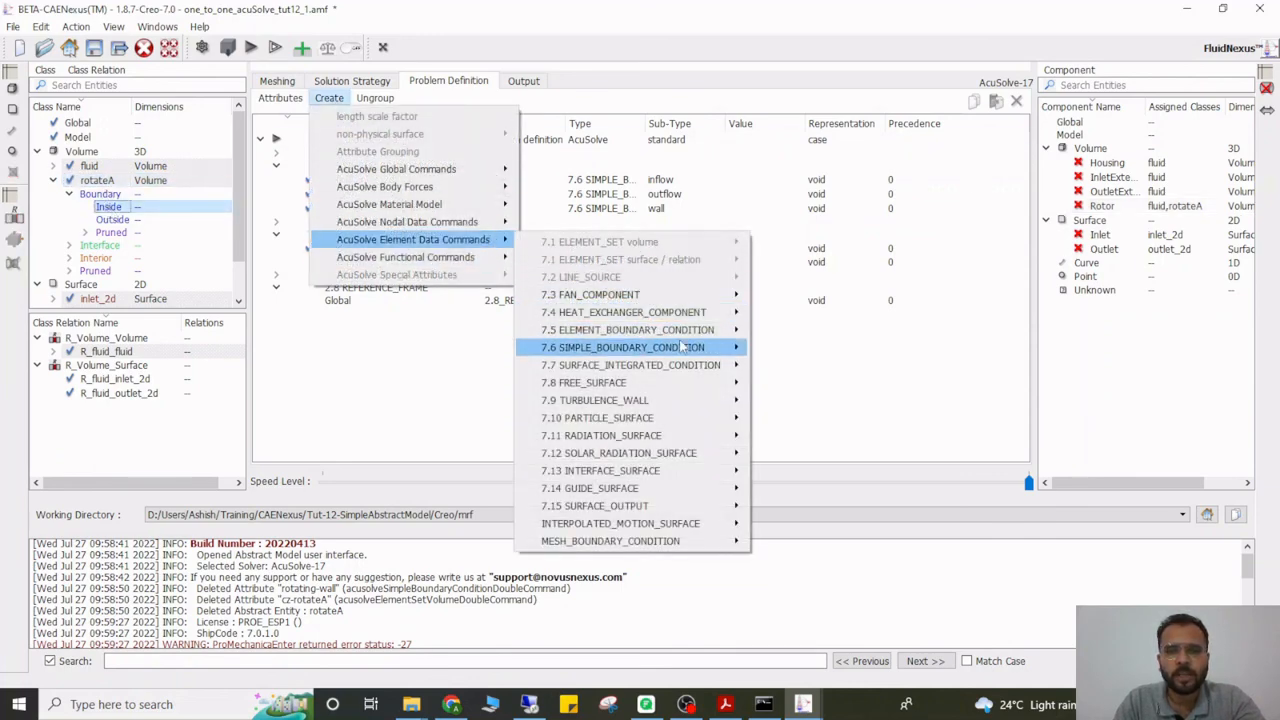
pyautogui.moveTo(680, 347)
pyautogui.click(788, 350)
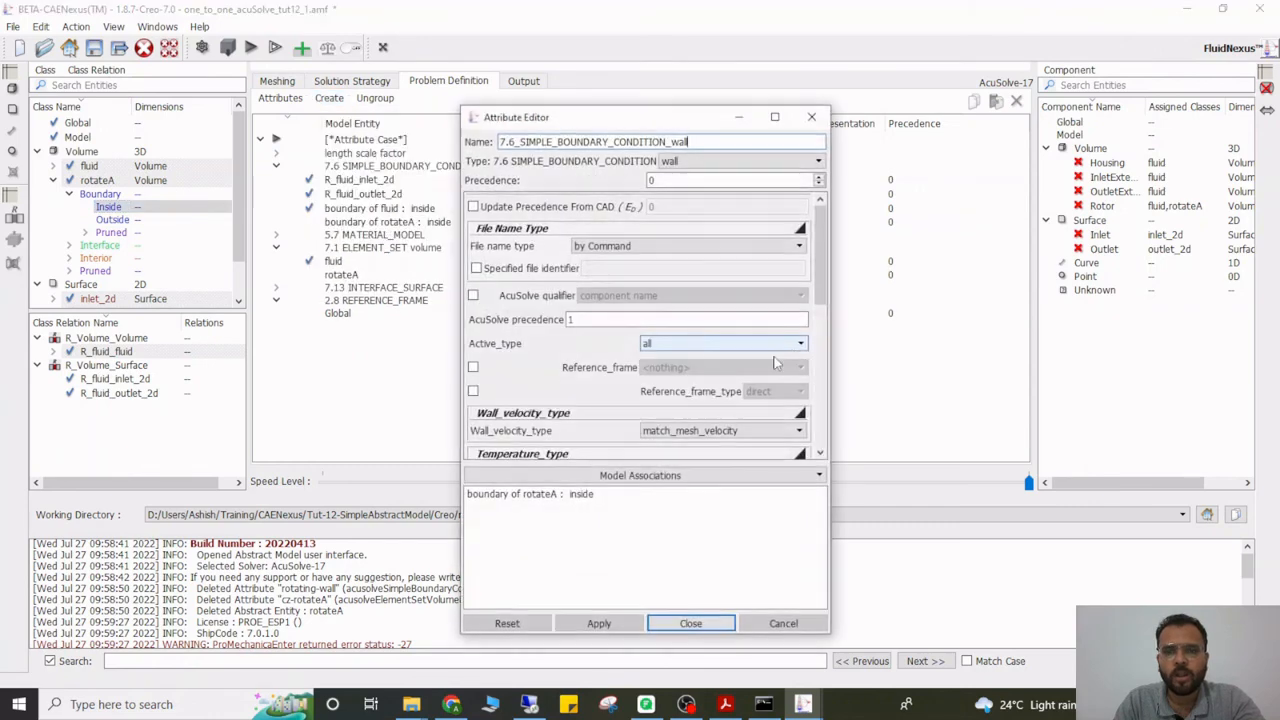
# Assign the reference frame 2.8_REFERENCE_FRAME_specified to the rotateA wall boundary condition and name the attribute rotating_wall
pyautogui.scroll(-5, 592, 340)
pyautogui.scroll(-3, 592, 340)
pyautogui.scroll(5, 590, 341)
pyautogui.scroll(1, 590, 341)
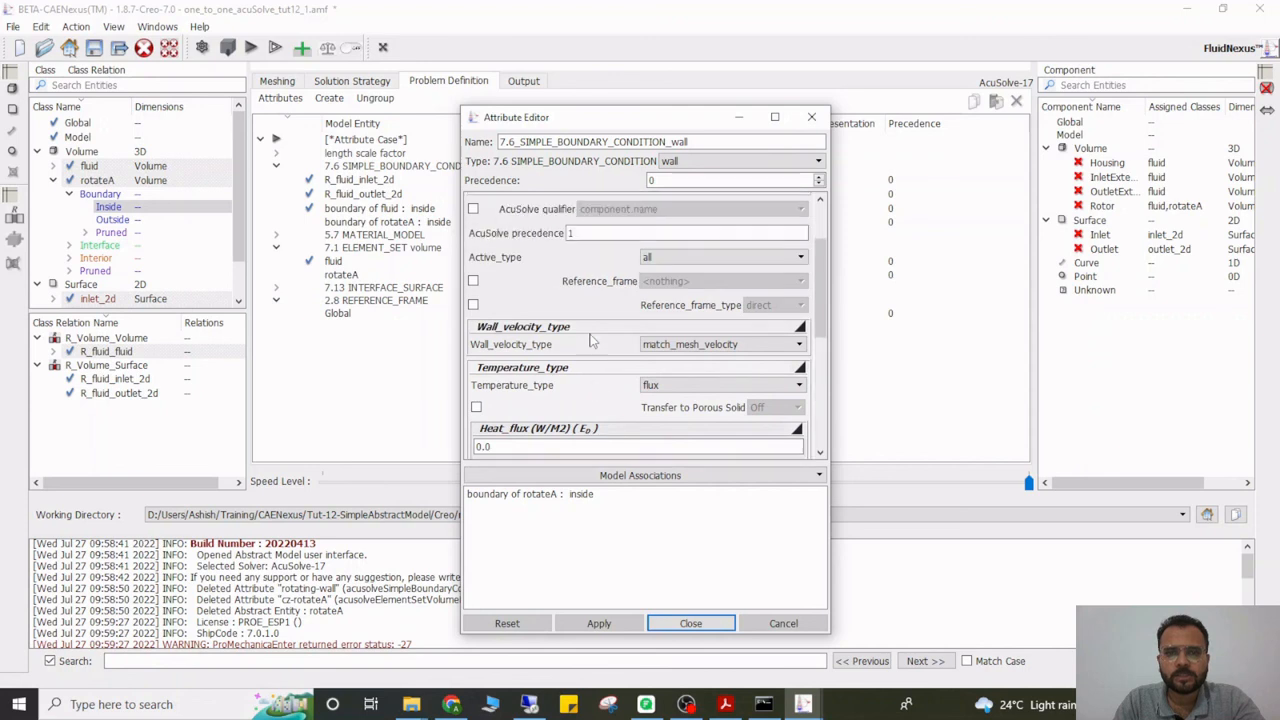
pyautogui.click(473, 281)
pyautogui.click(665, 282)
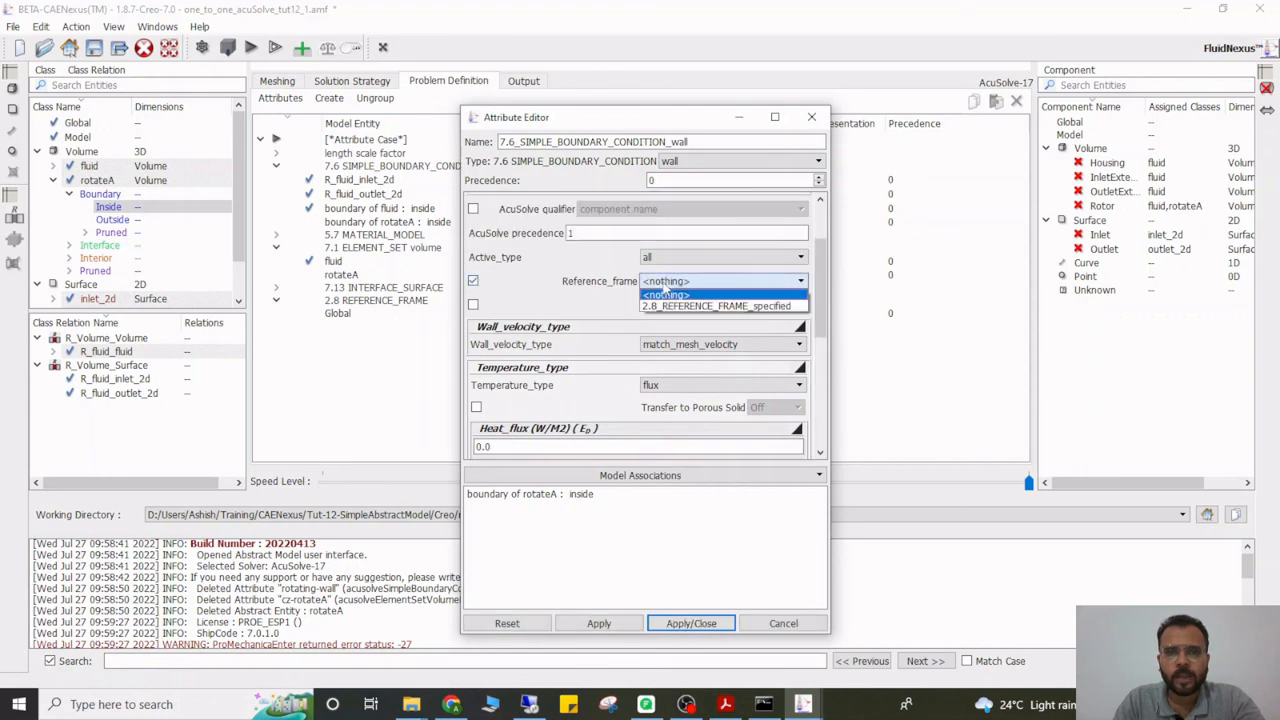
pyautogui.click(668, 306)
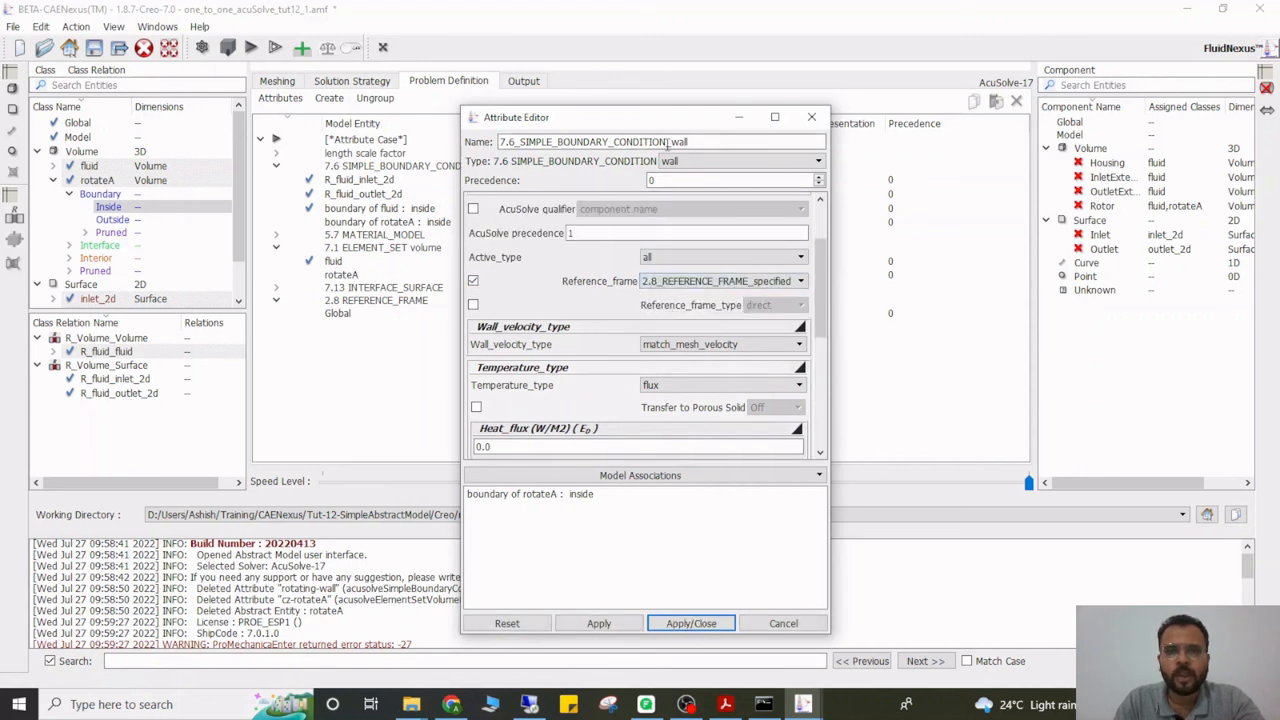
pyautogui.moveTo(668, 145); pyautogui.dragTo(482, 143)
pyautogui.write('rotat')
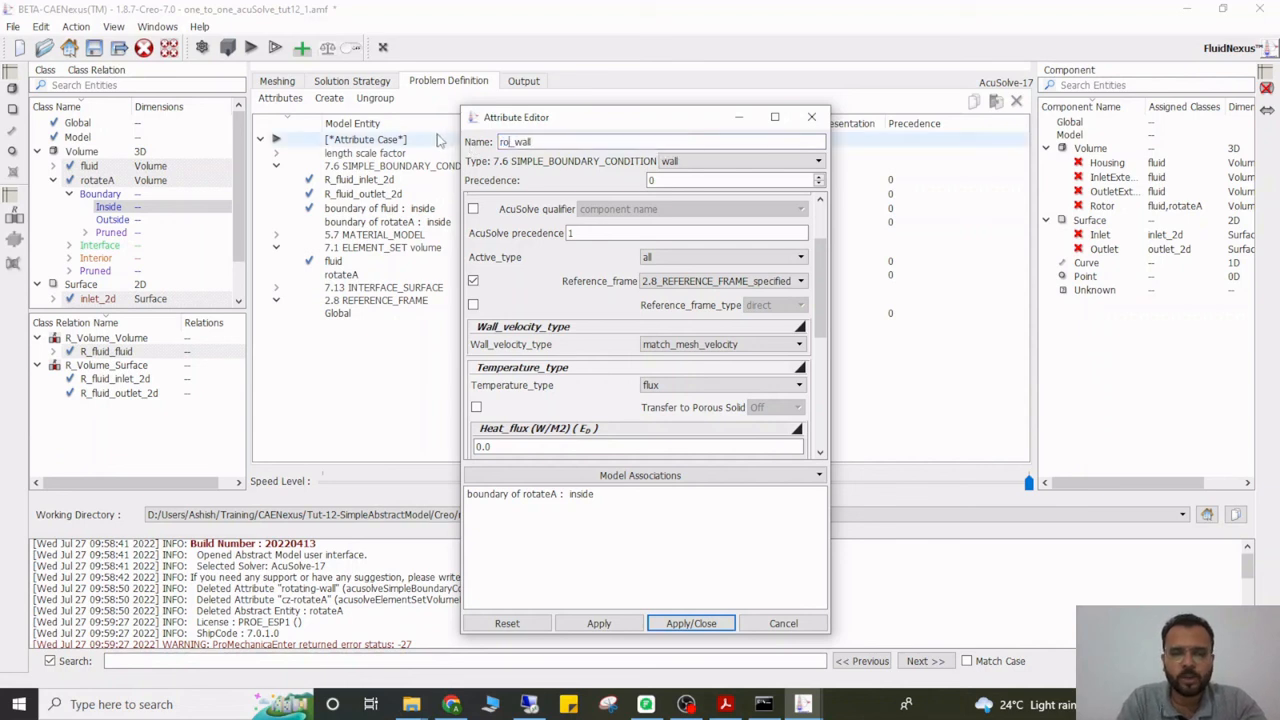
pyautogui.write('ing')
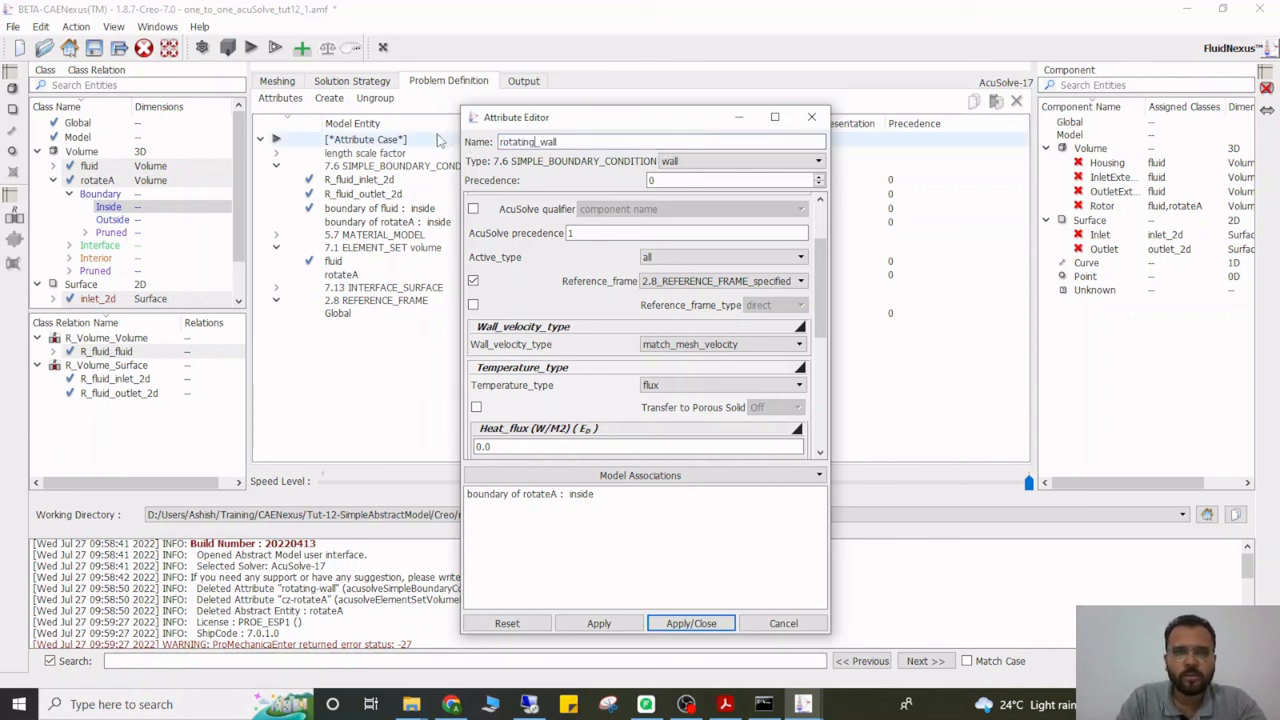
pyautogui.click(690, 622)
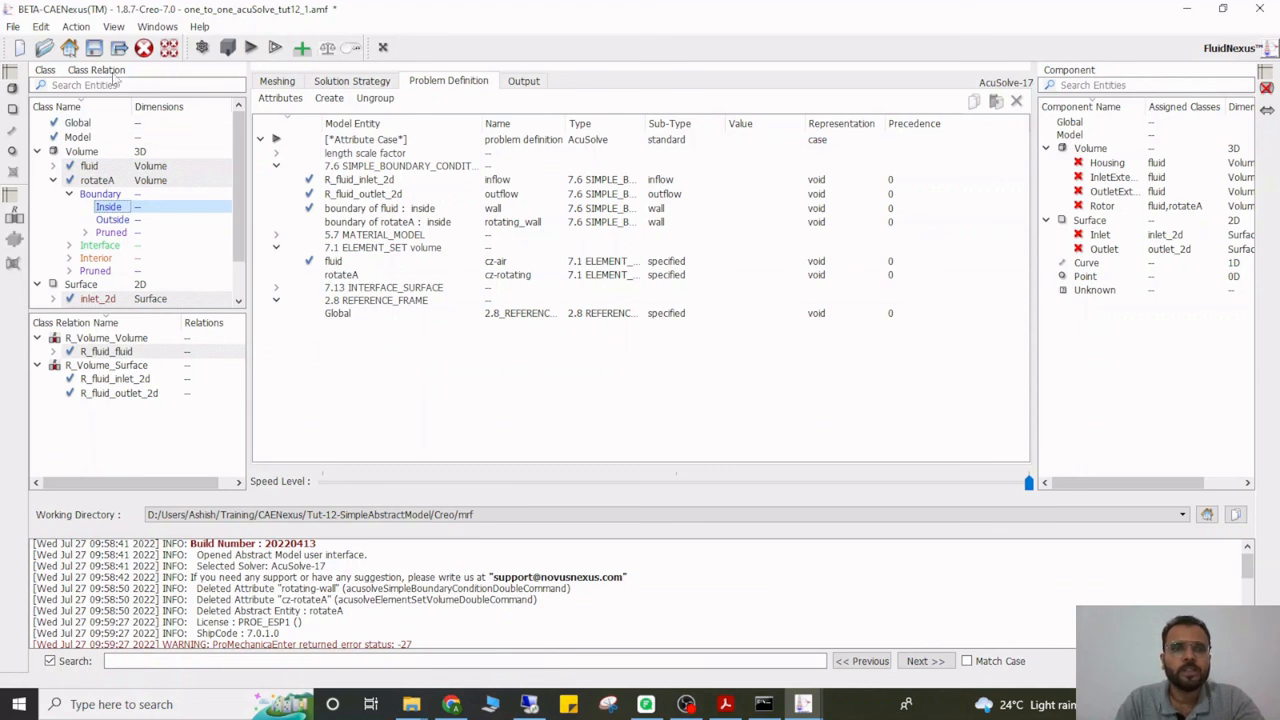
# Save the abstract model and try to generate the simulation model from it
pyautogui.click(95, 48)
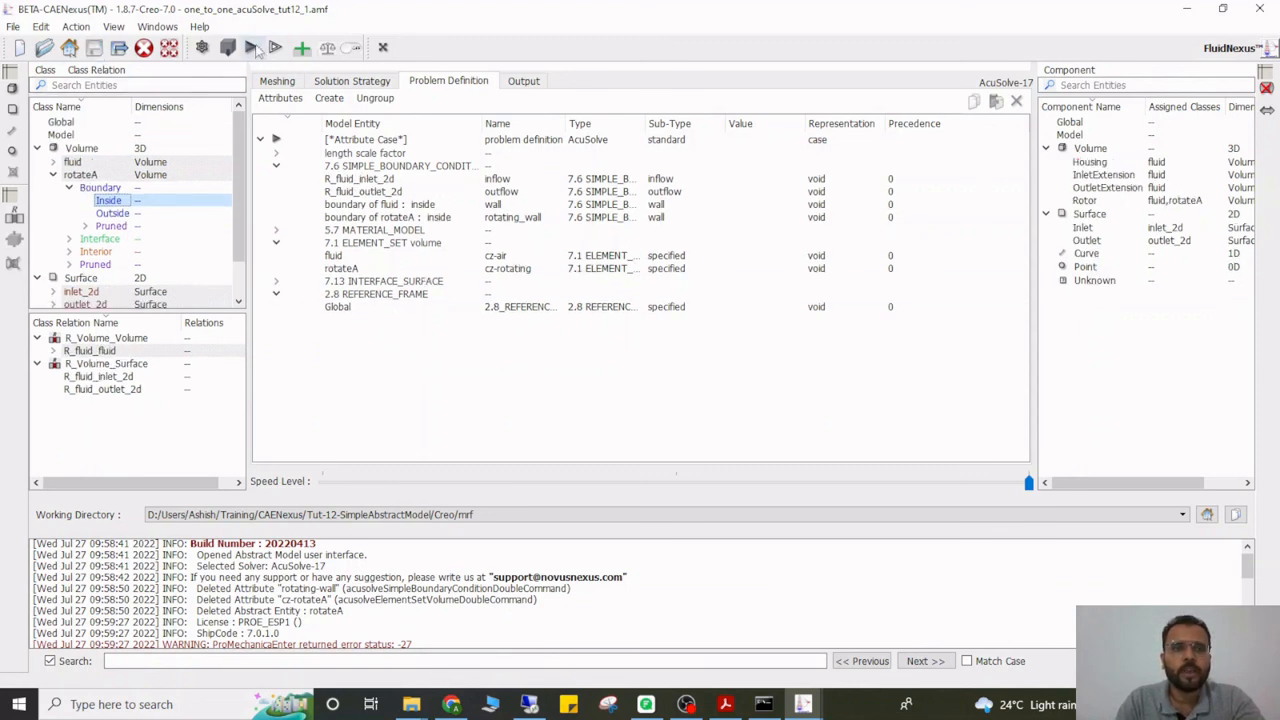
pyautogui.click(253, 48)
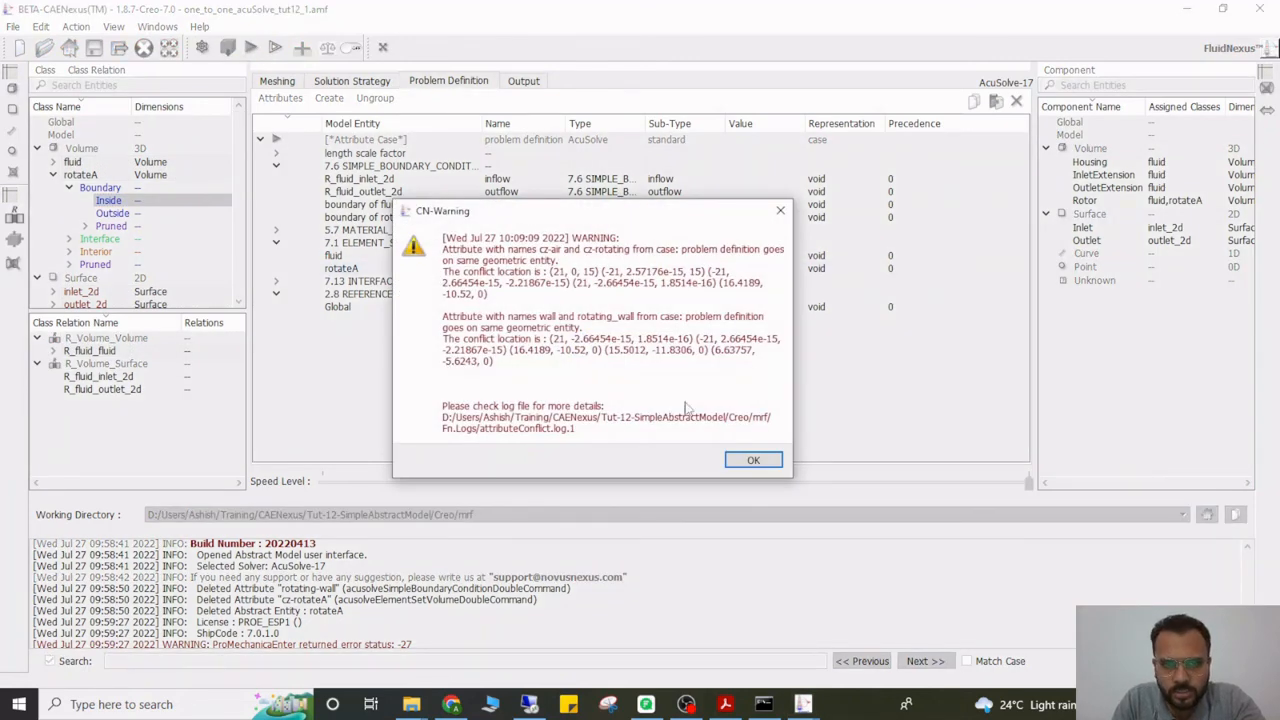
pyautogui.click(740, 462)
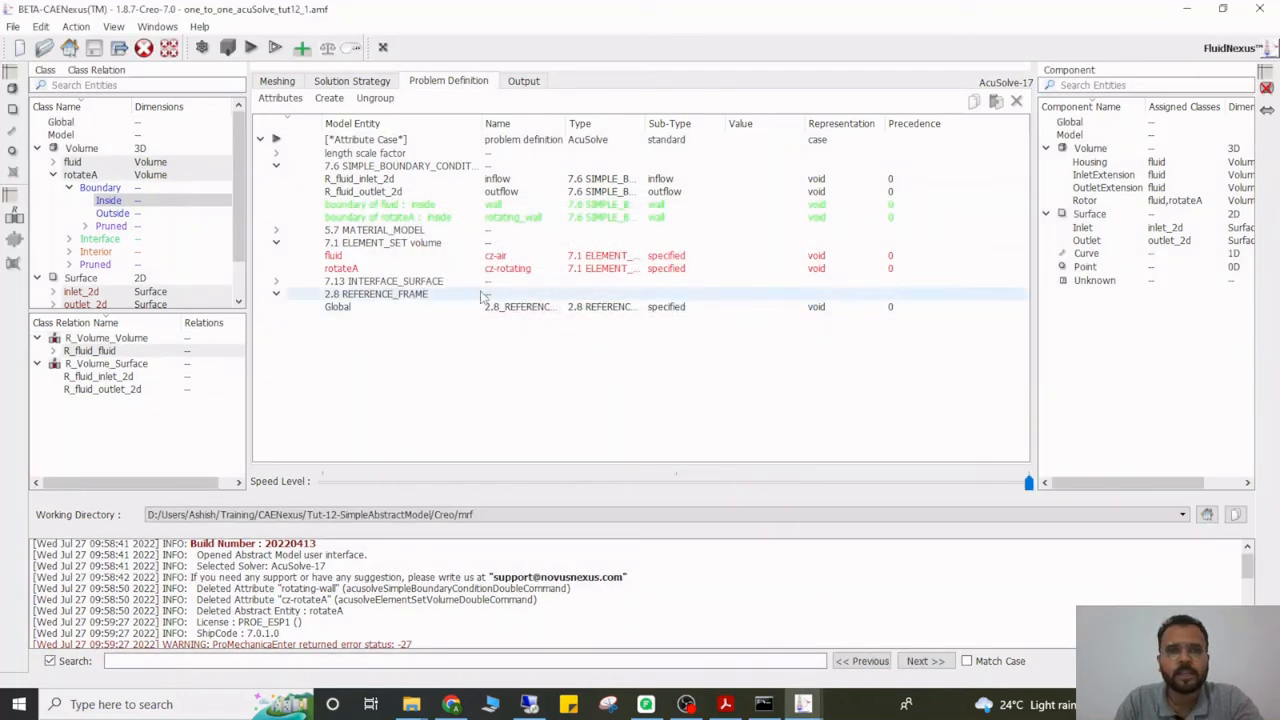
# Compare the conflicting fluid and rotateA element sets and set the precedence of cz-rotating to 1
pyautogui.click(340, 257)
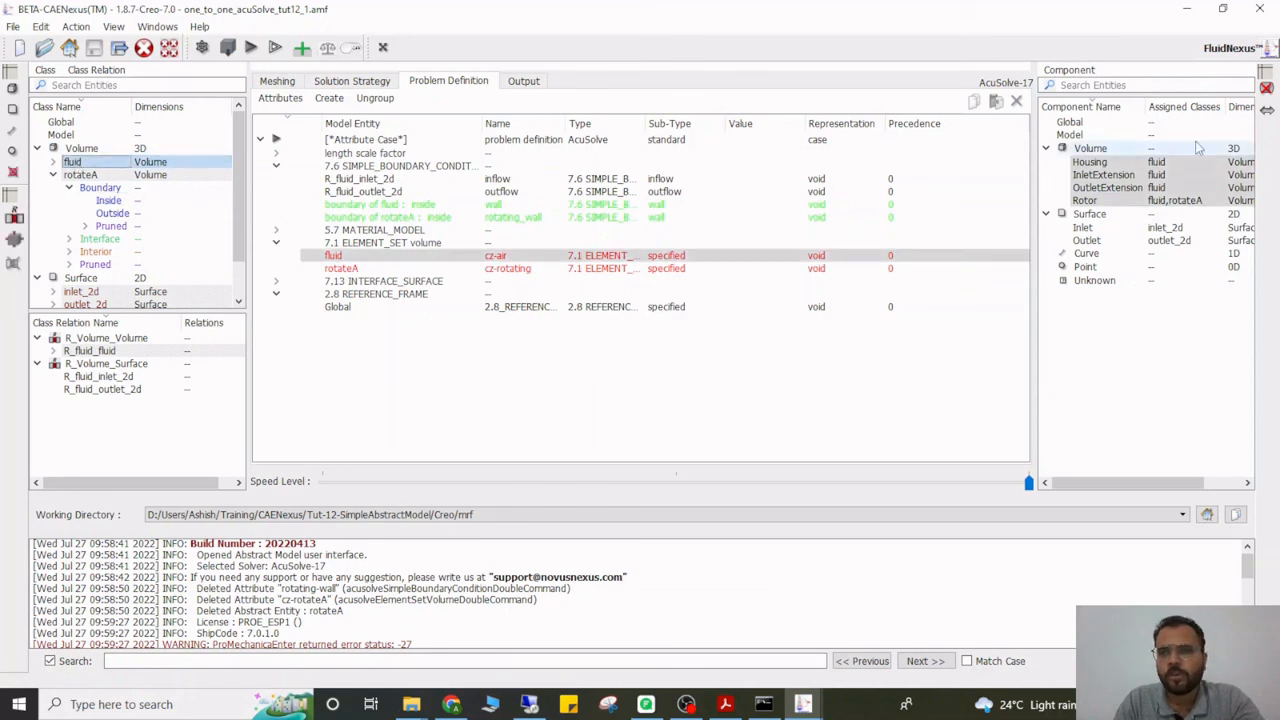
pyautogui.click(345, 269)
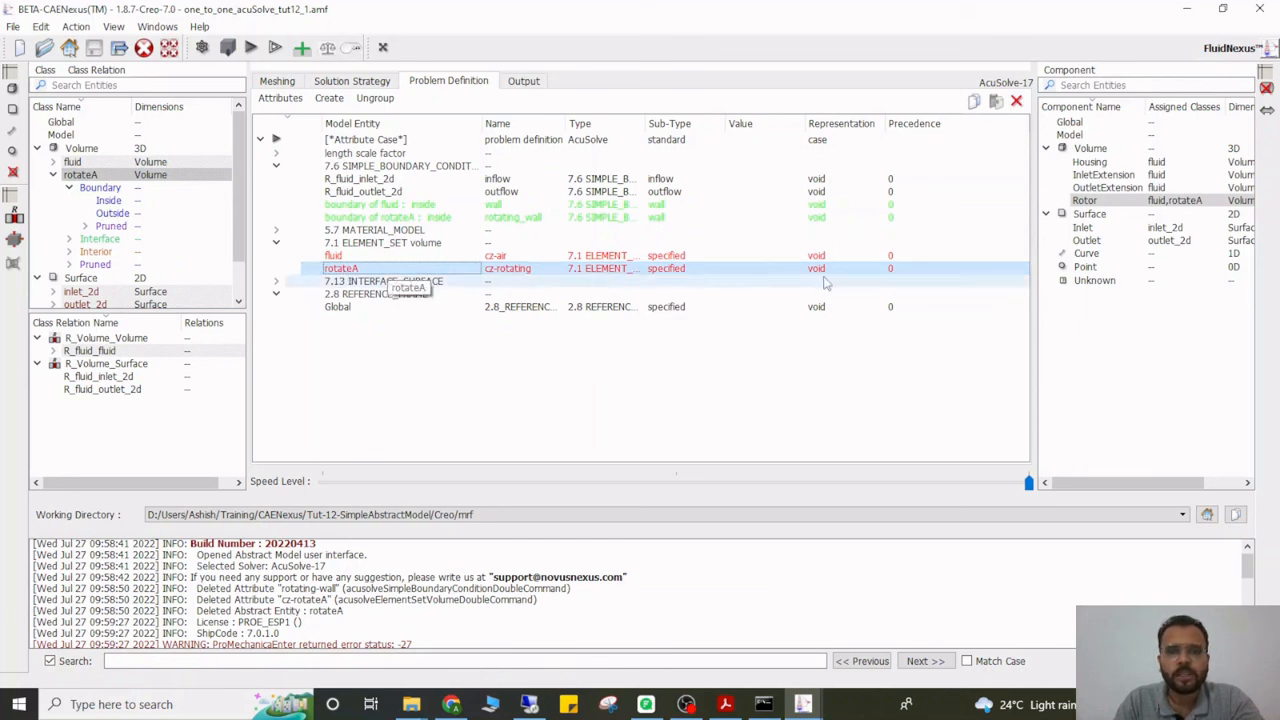
pyautogui.doubleClick(687, 270)
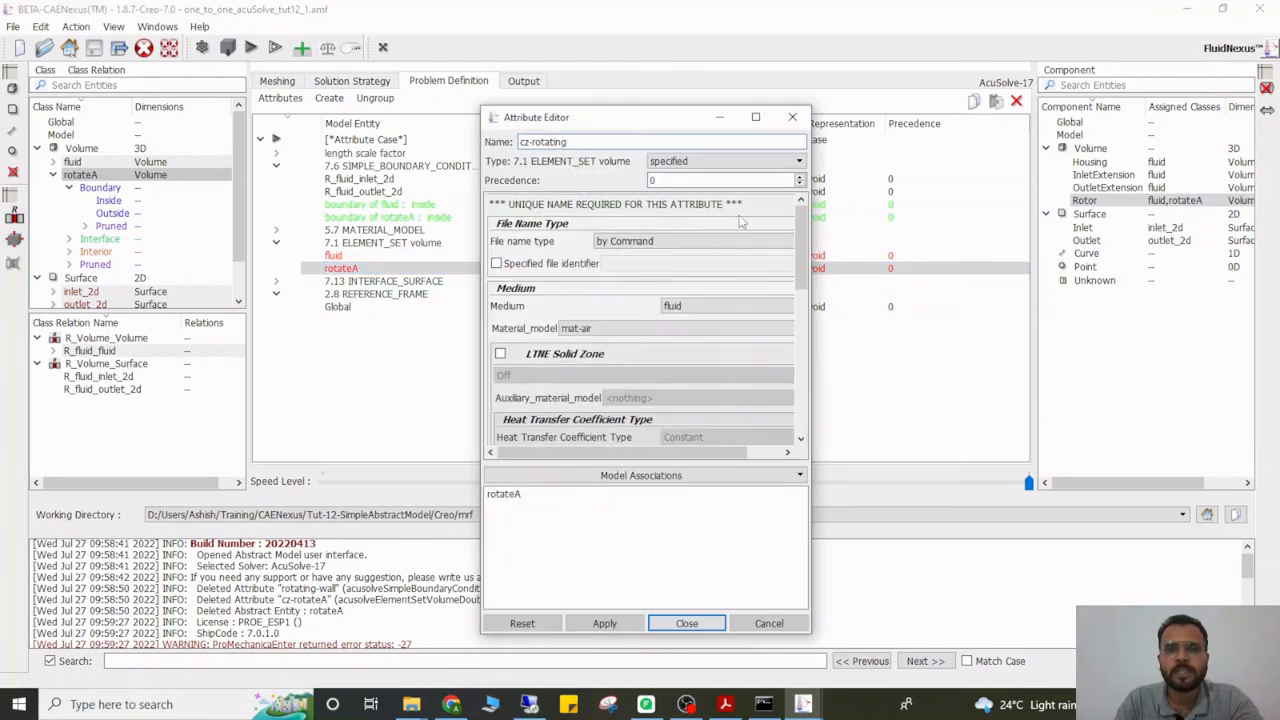
pyautogui.click(604, 623)
pyautogui.click(686, 624)
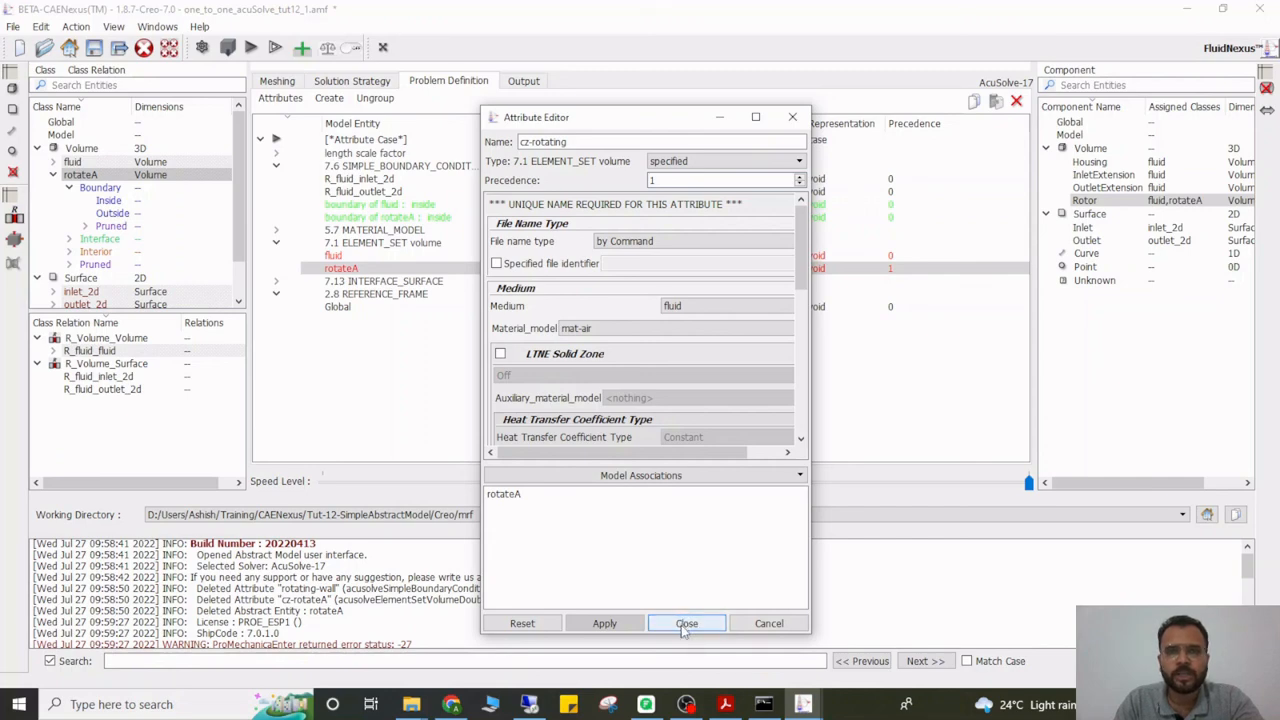
pyautogui.click(686, 623)
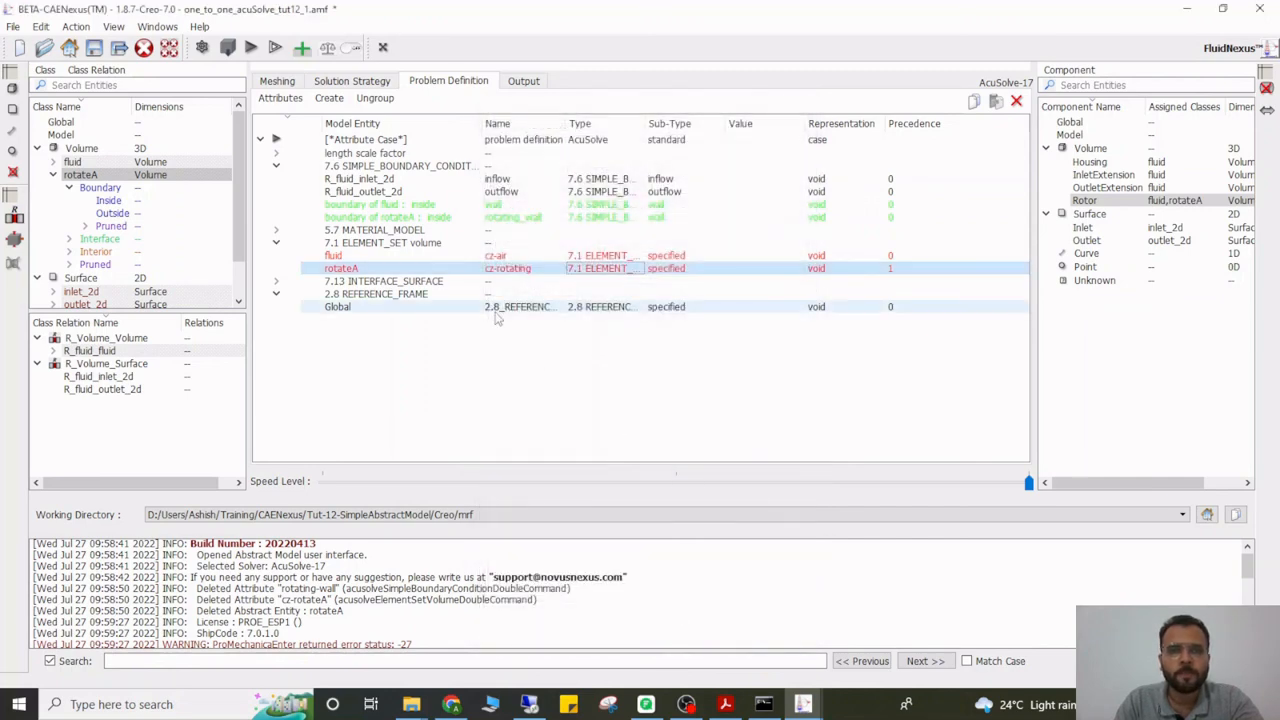
# Set the precedence of the rotating_wall boundary condition on rotateA to 1
pyautogui.doubleClick(507, 216)
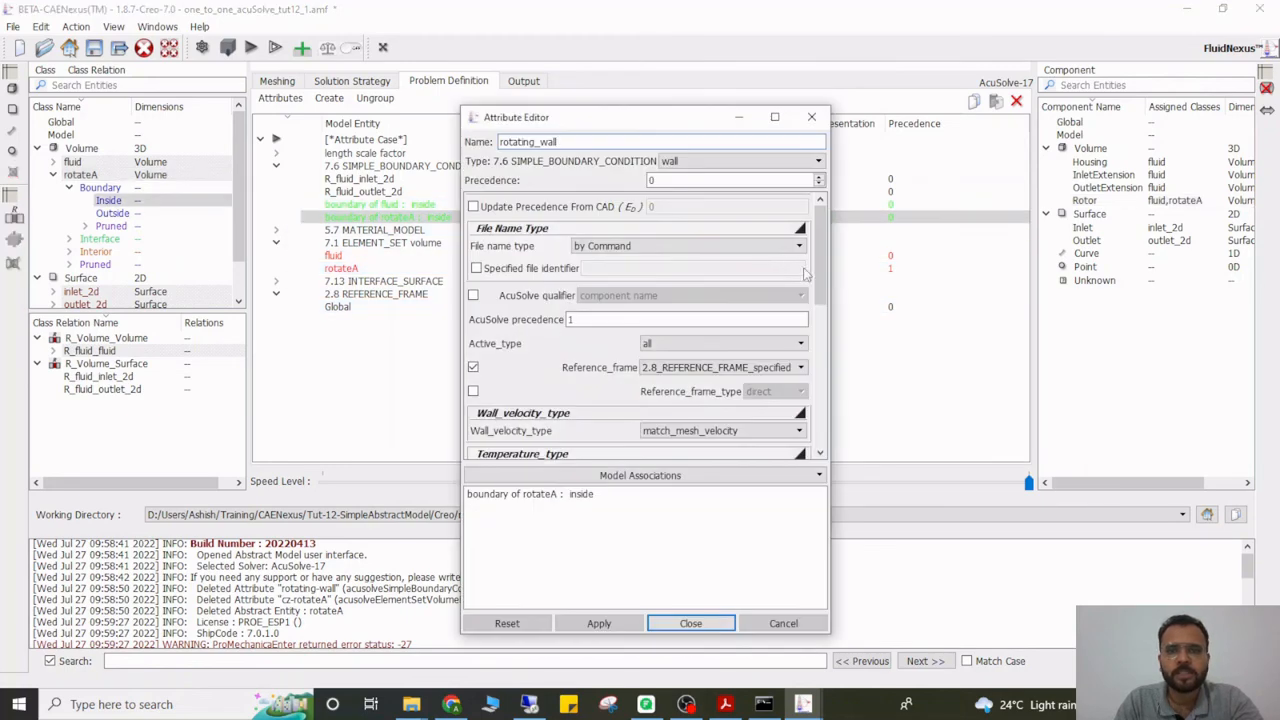
pyautogui.click(819, 177)
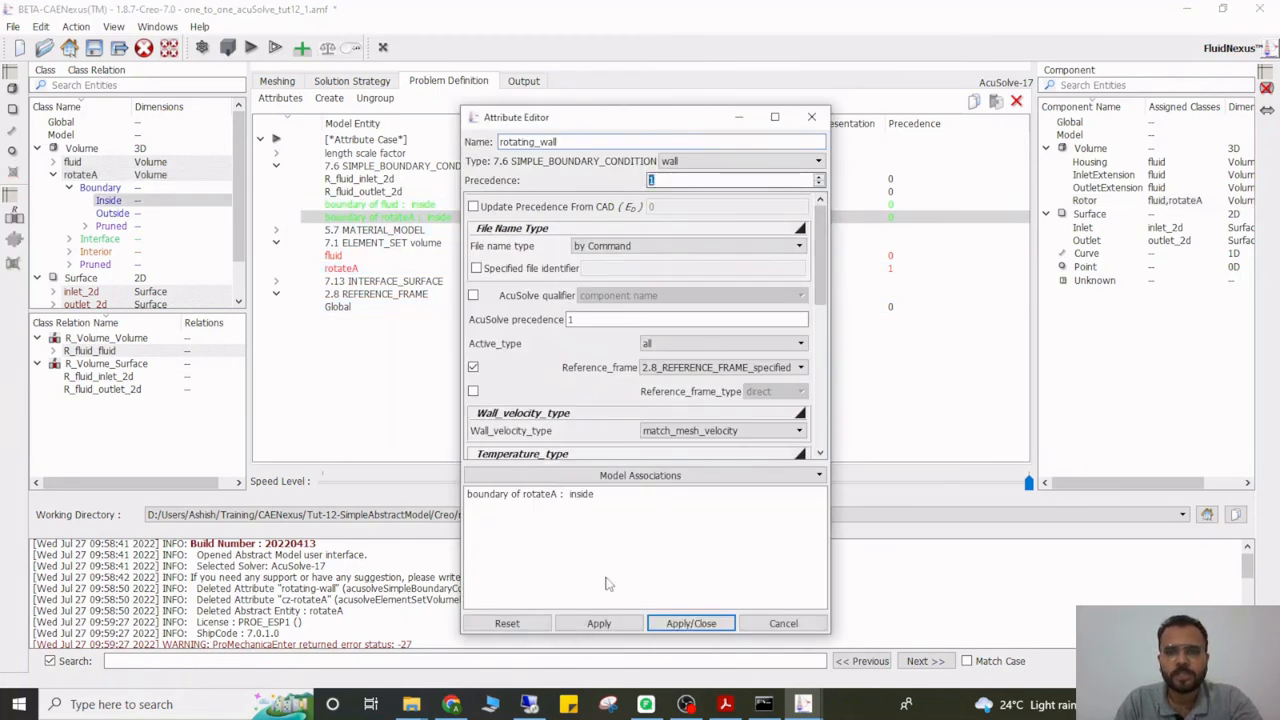
pyautogui.click(672, 624)
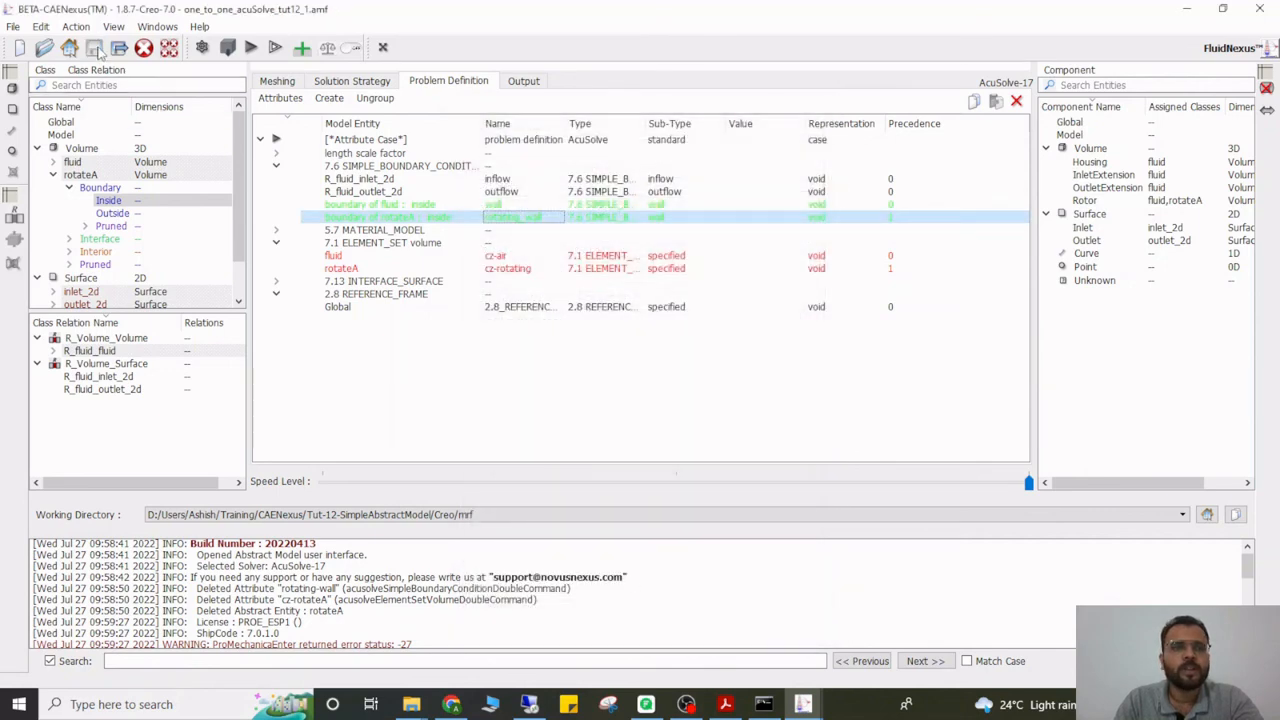
# Generate the simulation model from the saved abstract model, maximize its window and view the pump geometry obliquely
pyautogui.click(251, 48)
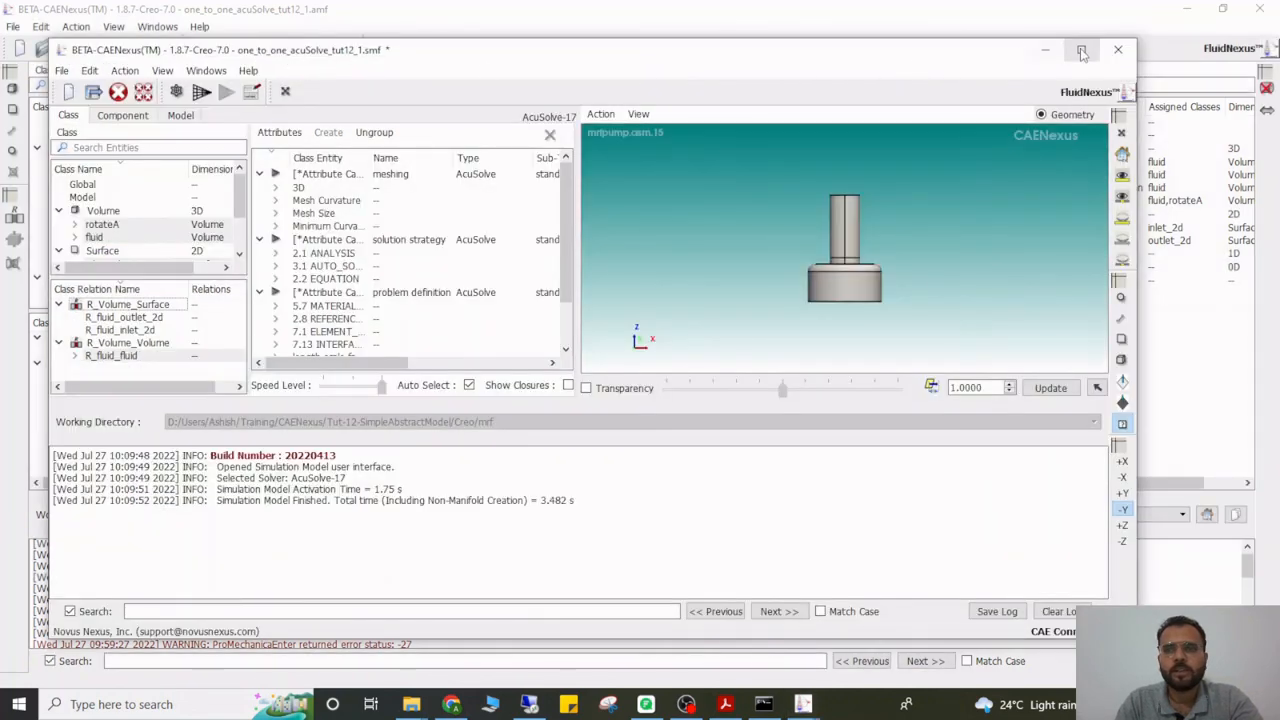
pyautogui.click(1081, 53)
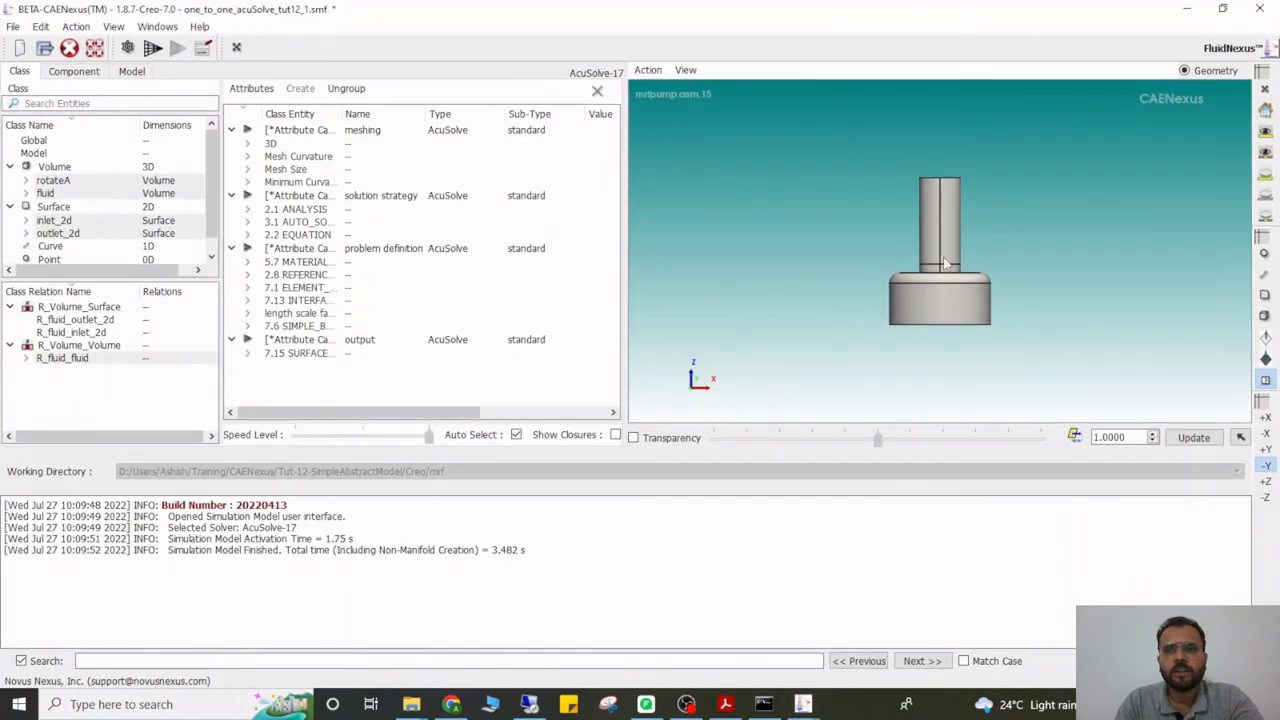
pyautogui.moveTo(760, 380); pyautogui.dragTo(1017, 432, button='middle')
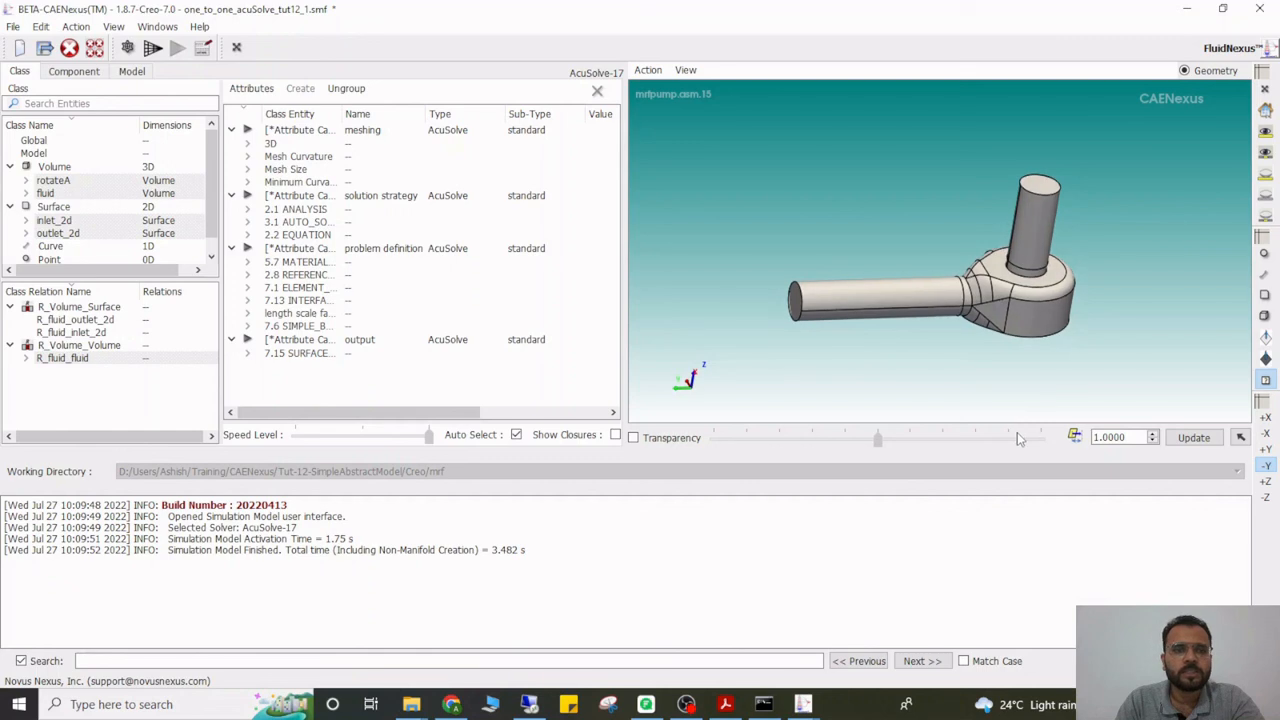
# Examine in the model view which region carries the cz-rotating element set and which faces carry the rotating_wall condition
pyautogui.click(132, 73)
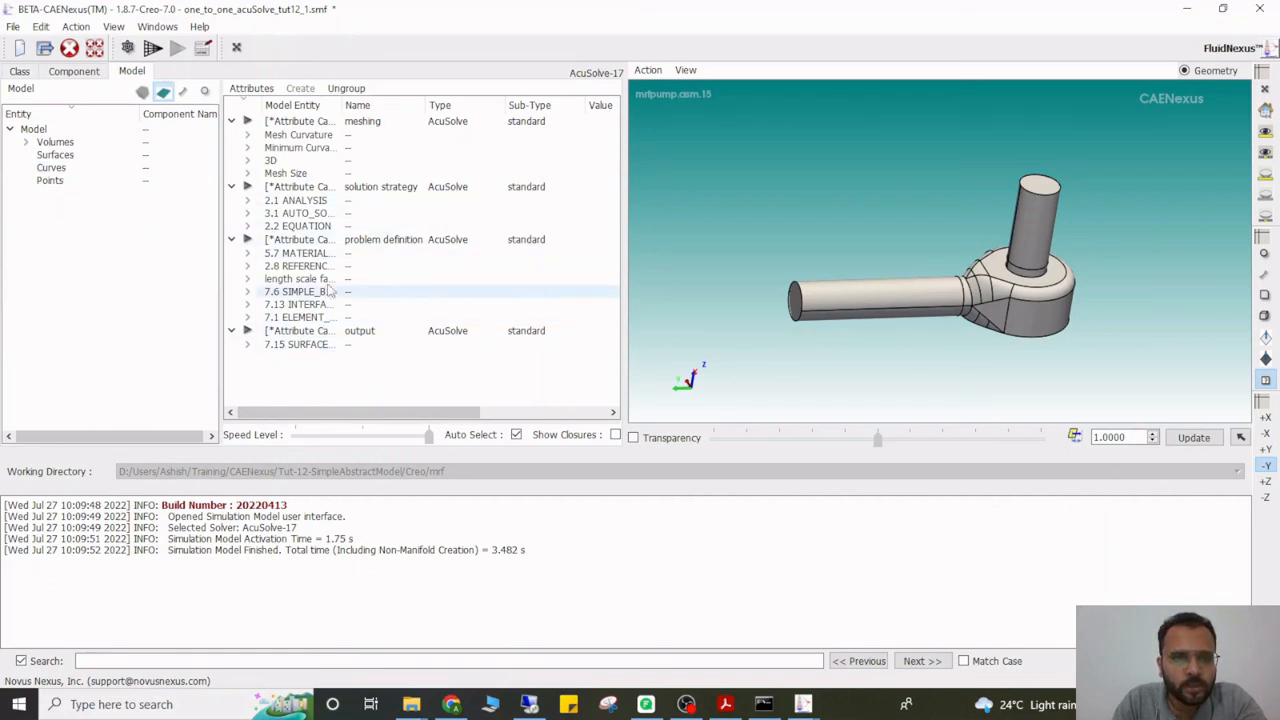
pyautogui.moveTo(338, 105); pyautogui.dragTo(405, 105)
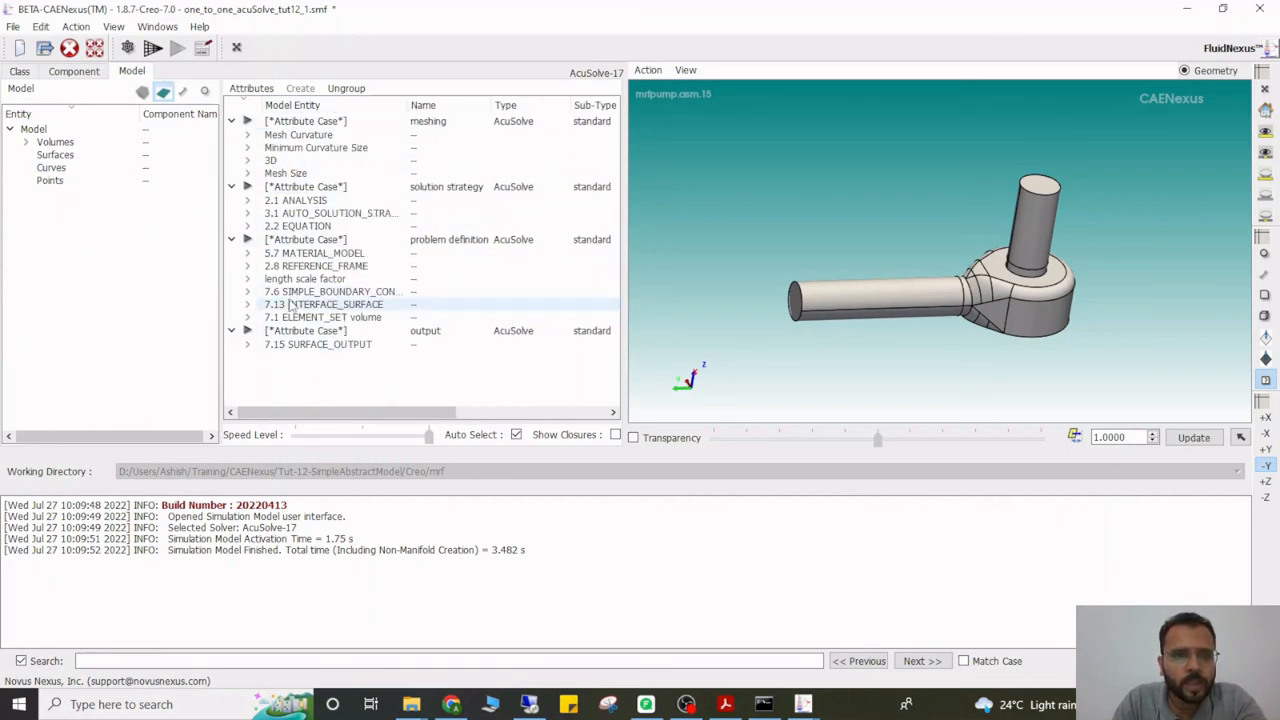
pyautogui.click(248, 318)
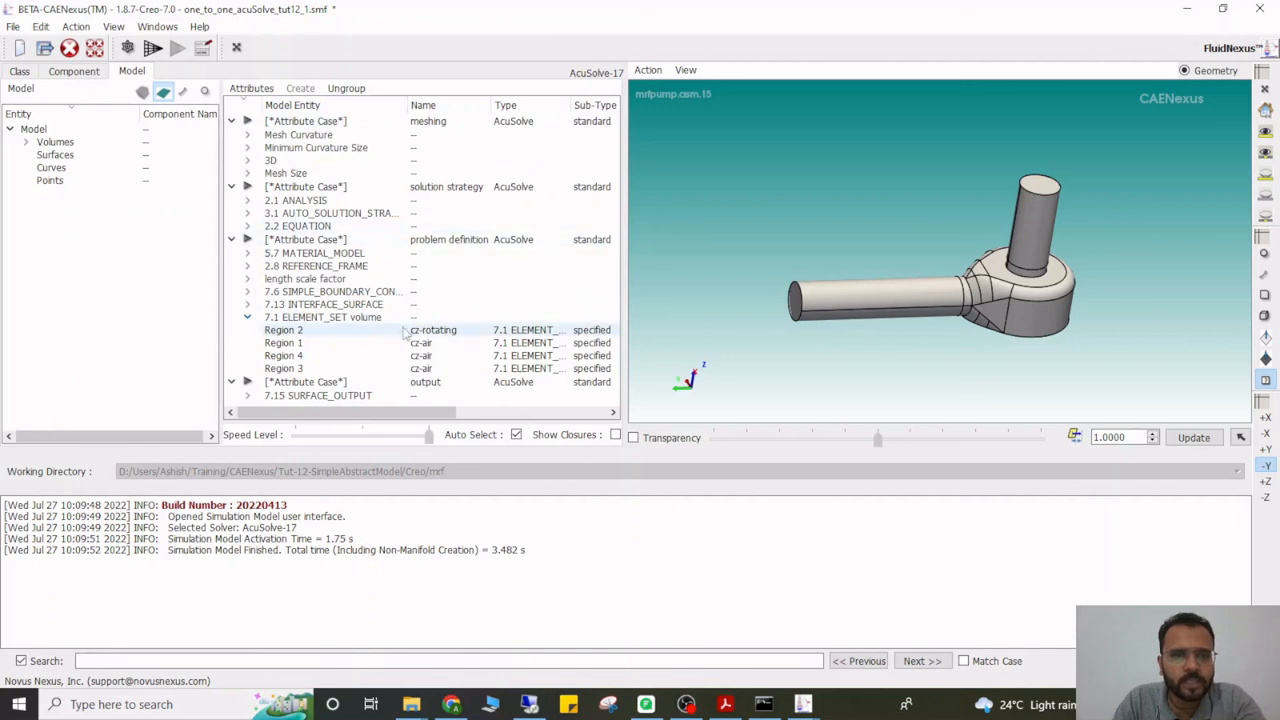
pyautogui.click(300, 333)
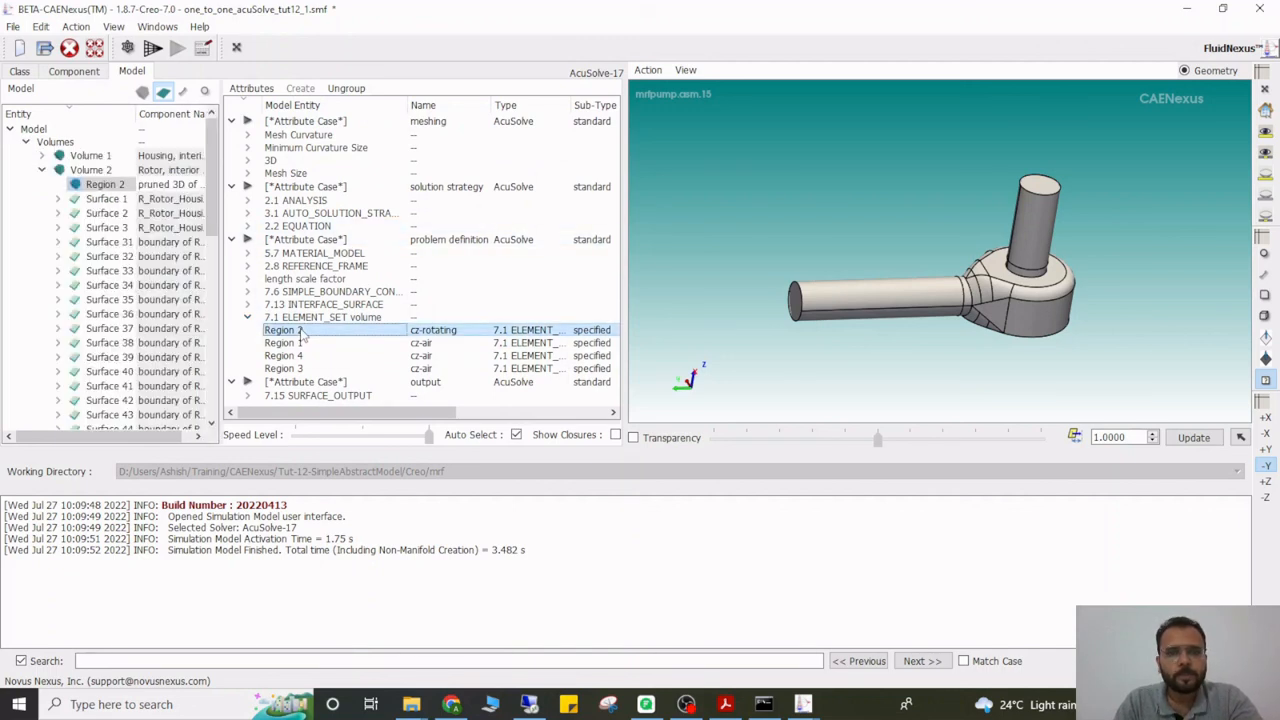
pyautogui.moveTo(690, 270); pyautogui.dragTo(682, 196, button='middle')
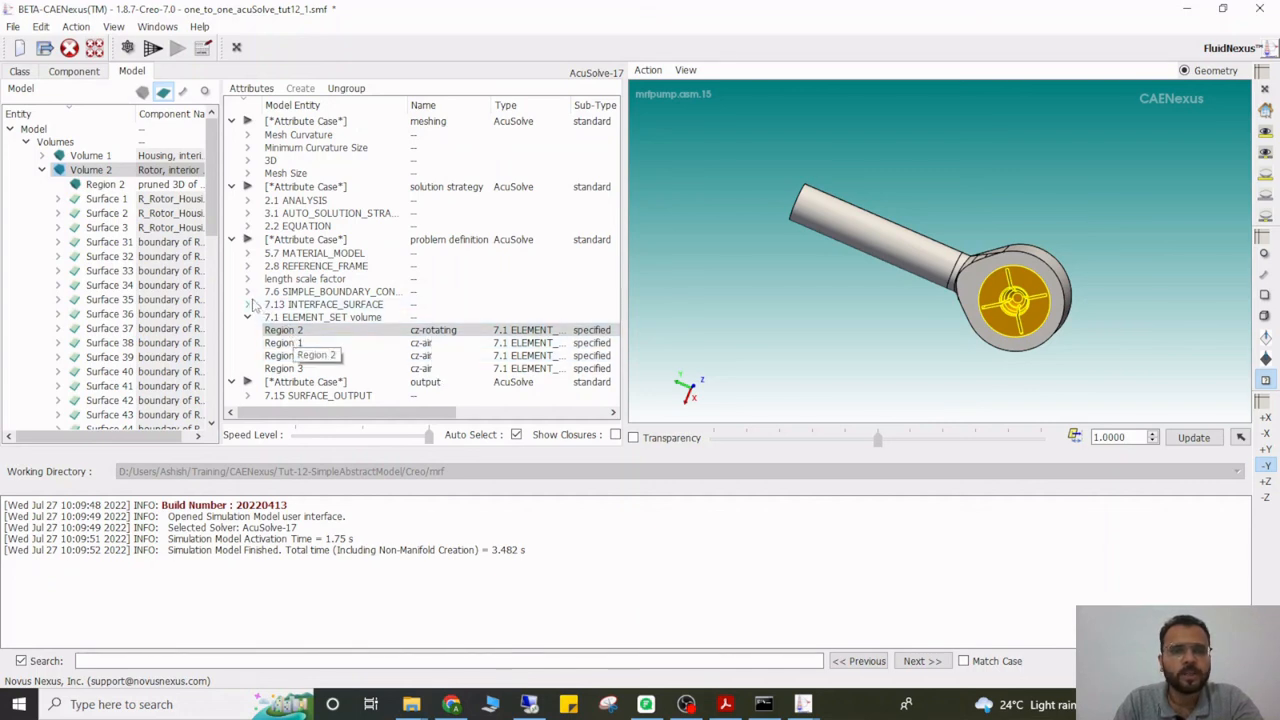
pyautogui.click(247, 292)
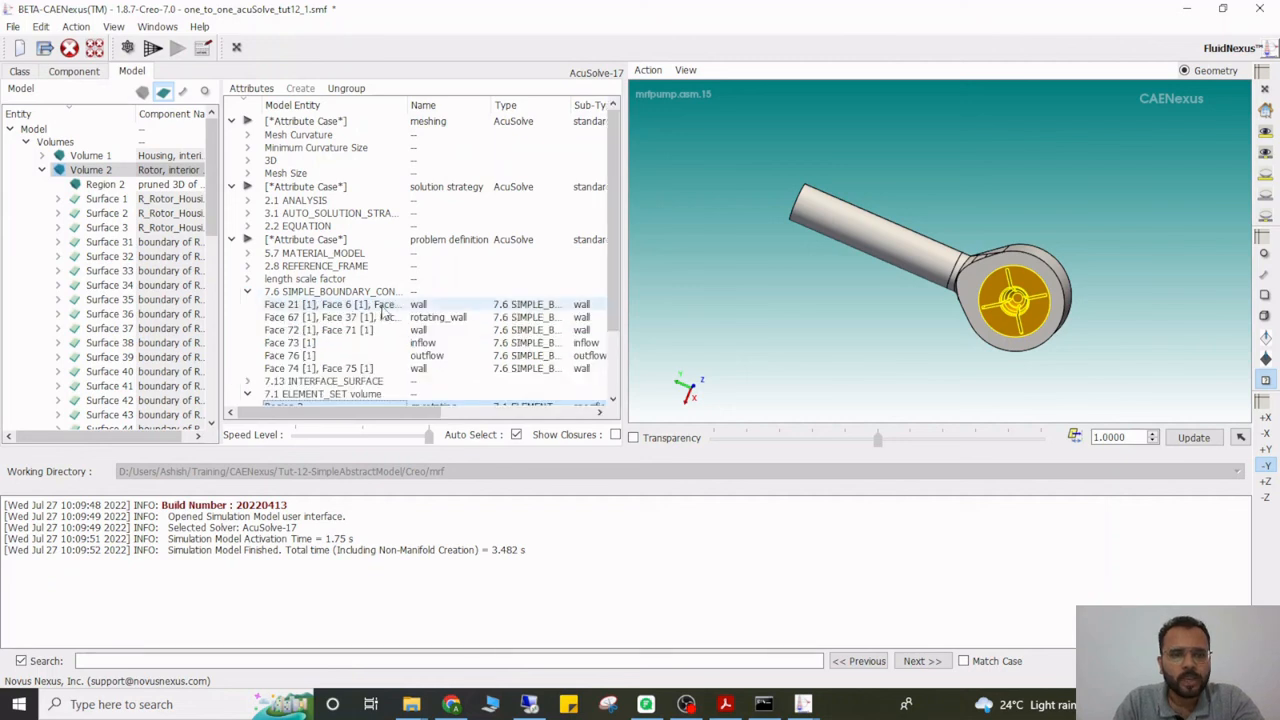
pyautogui.click(438, 318)
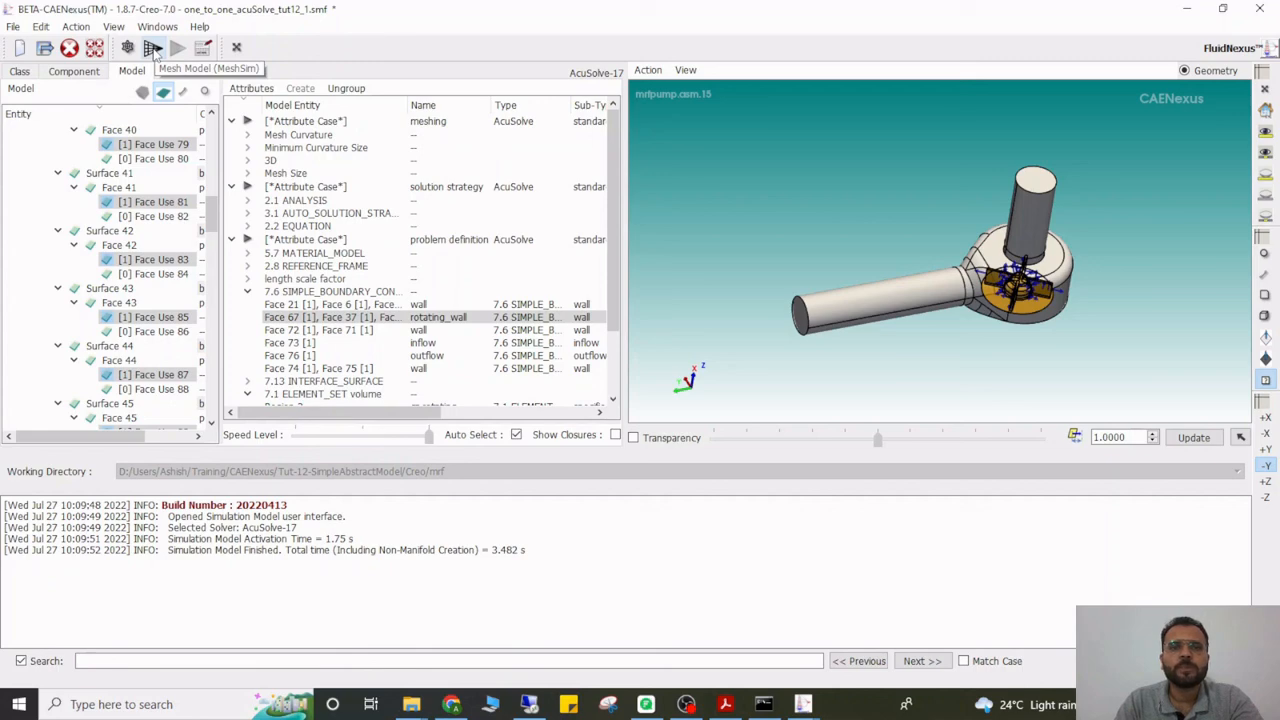
# Mesh the simulation model and export the AcuSolve model to a new folder named export_mrf inside the mrf folder
pyautogui.click(153, 50)
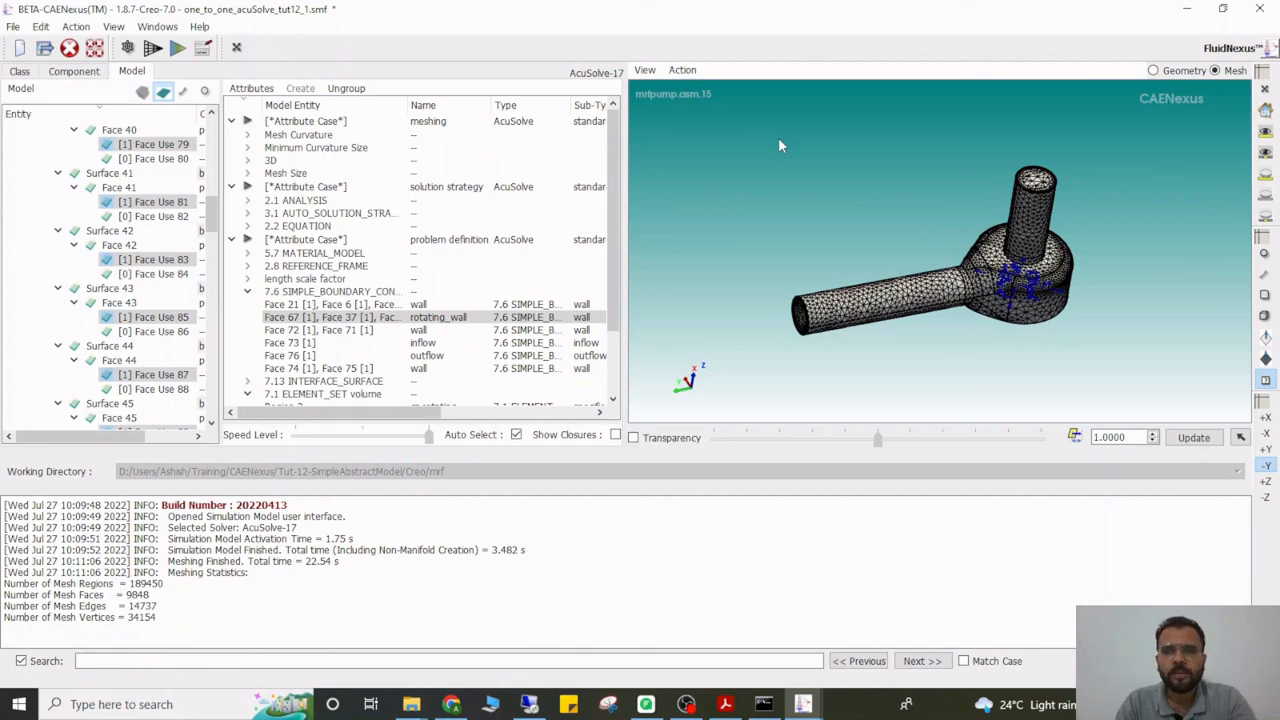
pyautogui.click(178, 50)
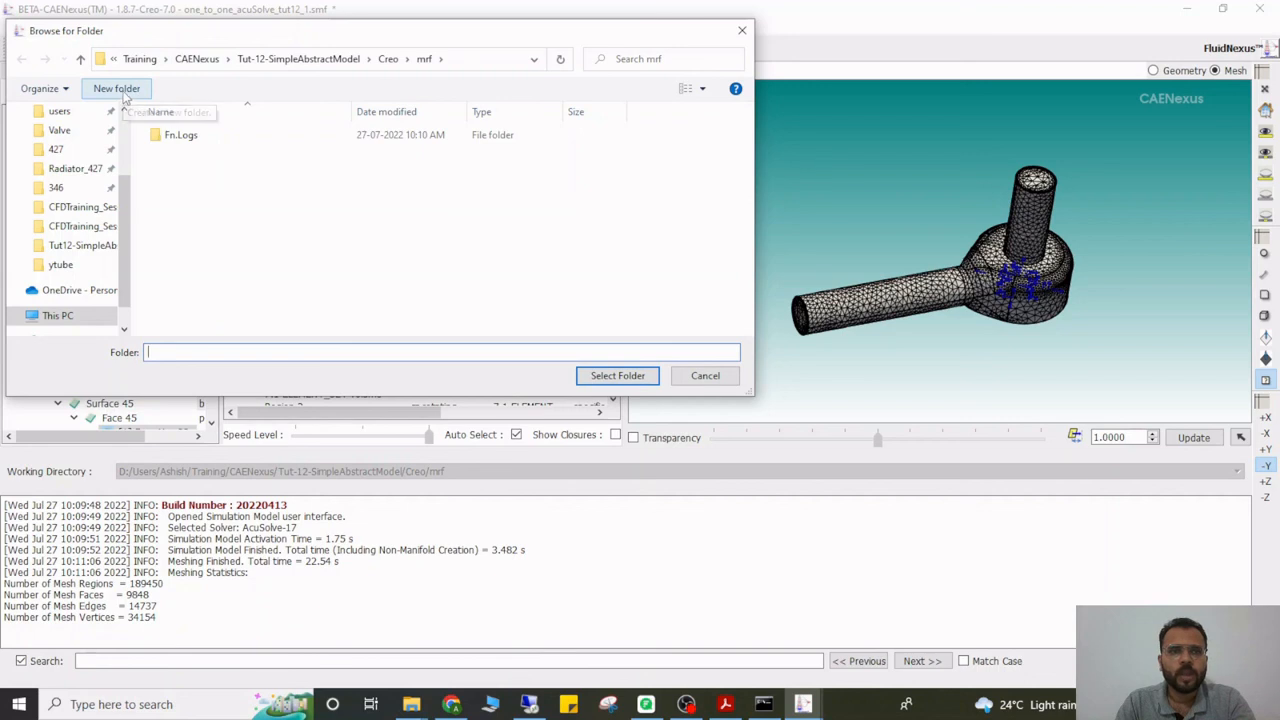
pyautogui.click(125, 90)
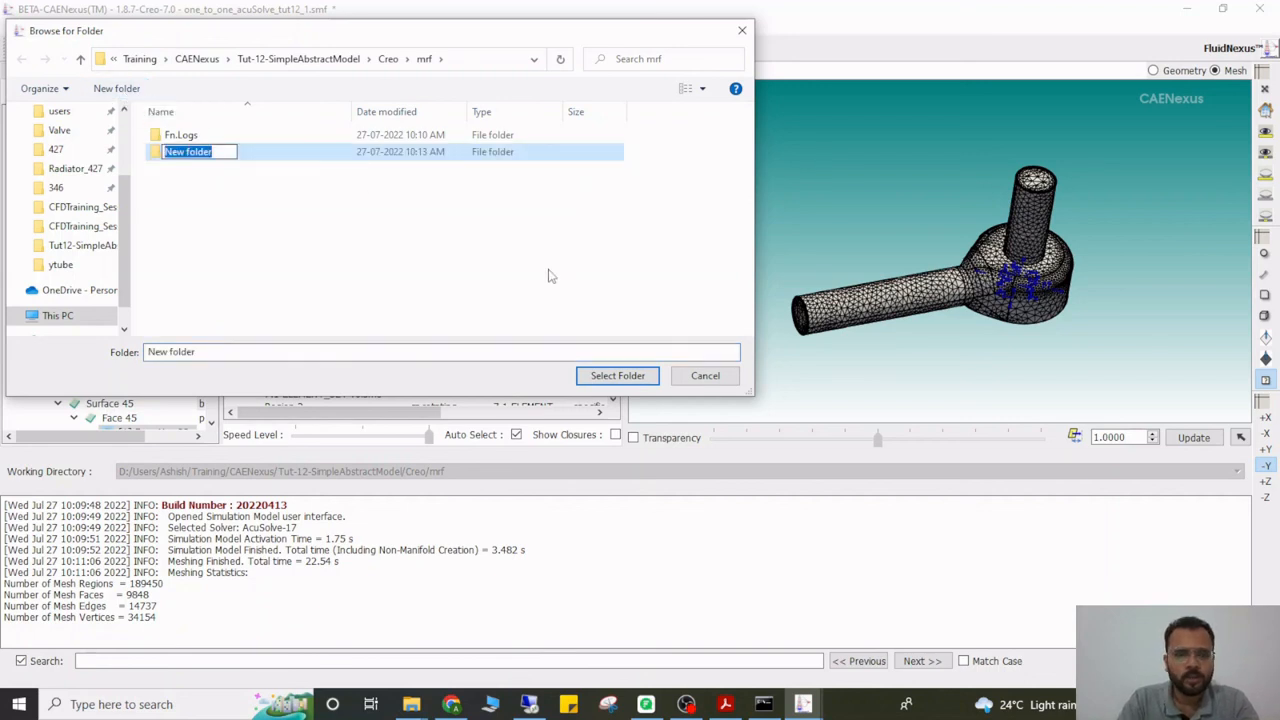
pyautogui.write('expo')
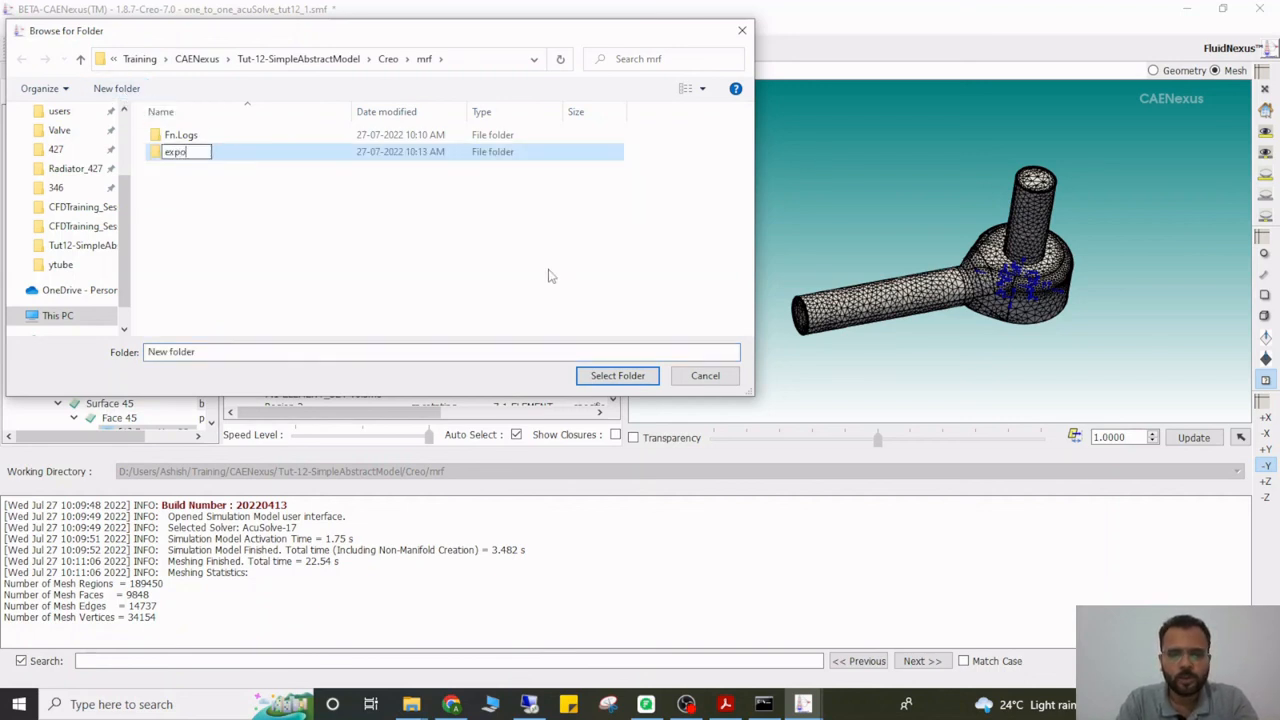
pyautogui.write('rt_mrf')
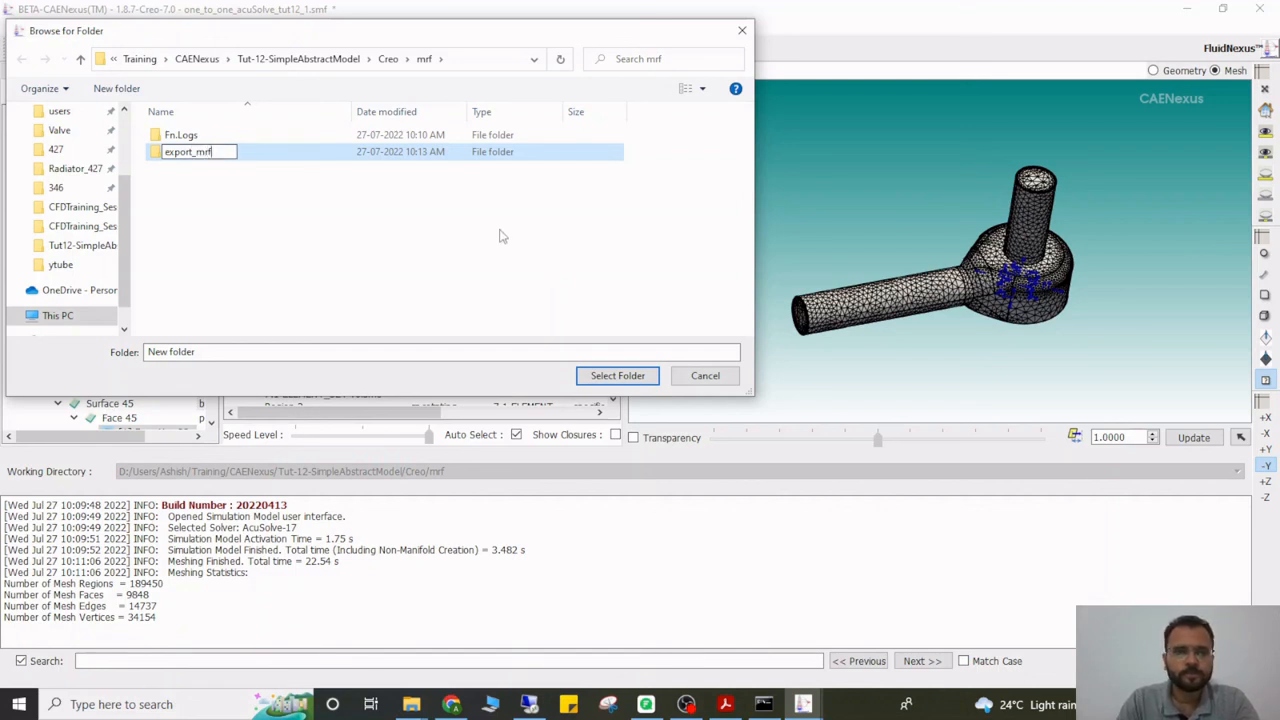
pyautogui.click(203, 198)
pyautogui.click(190, 135)
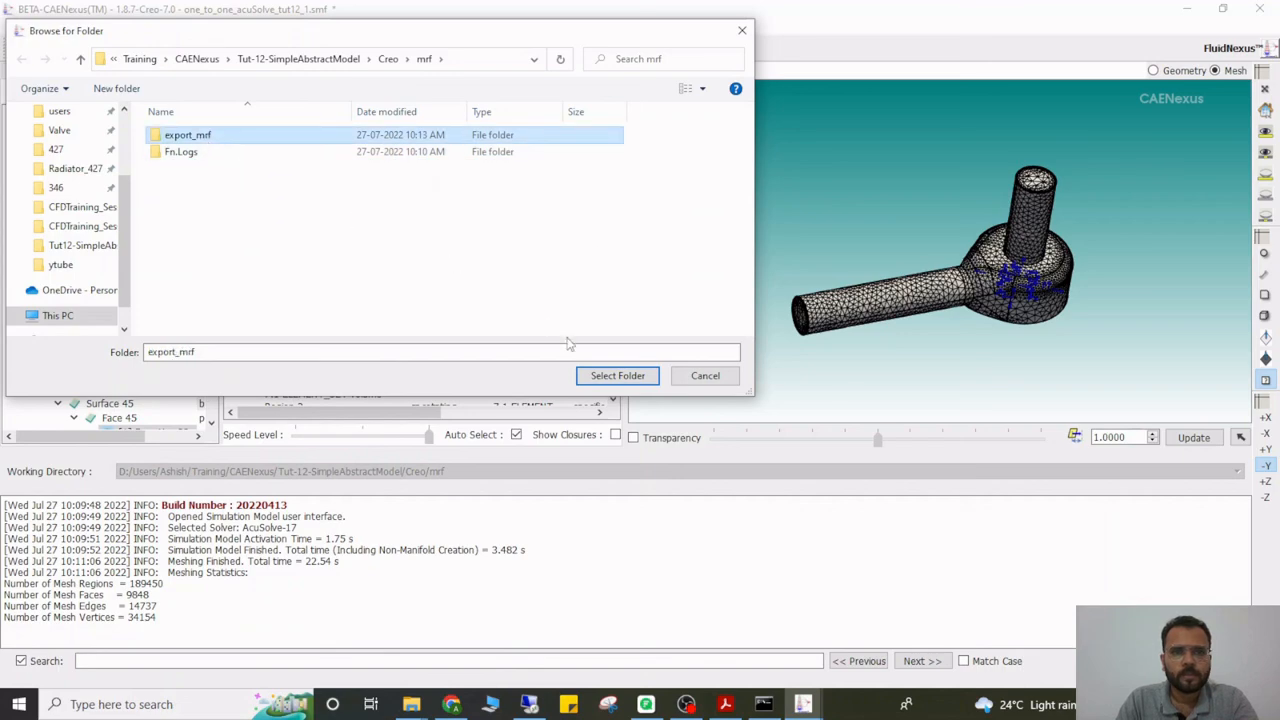
pyautogui.click(614, 376)
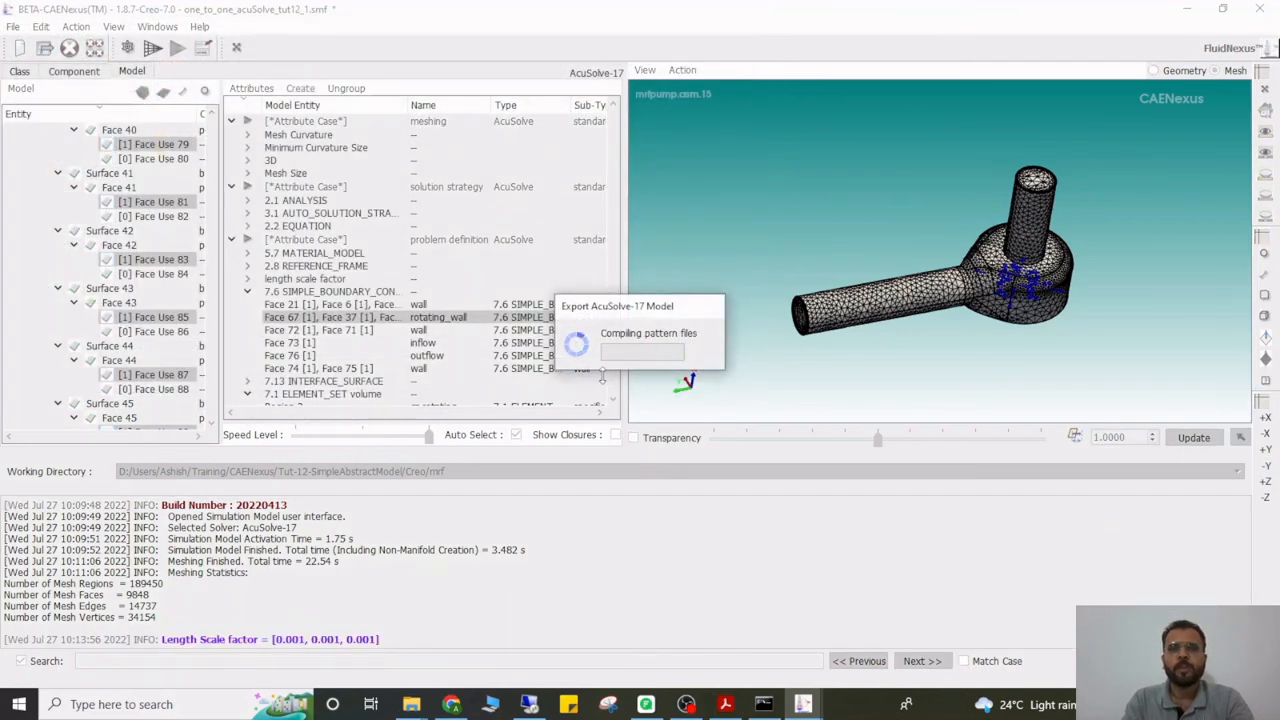